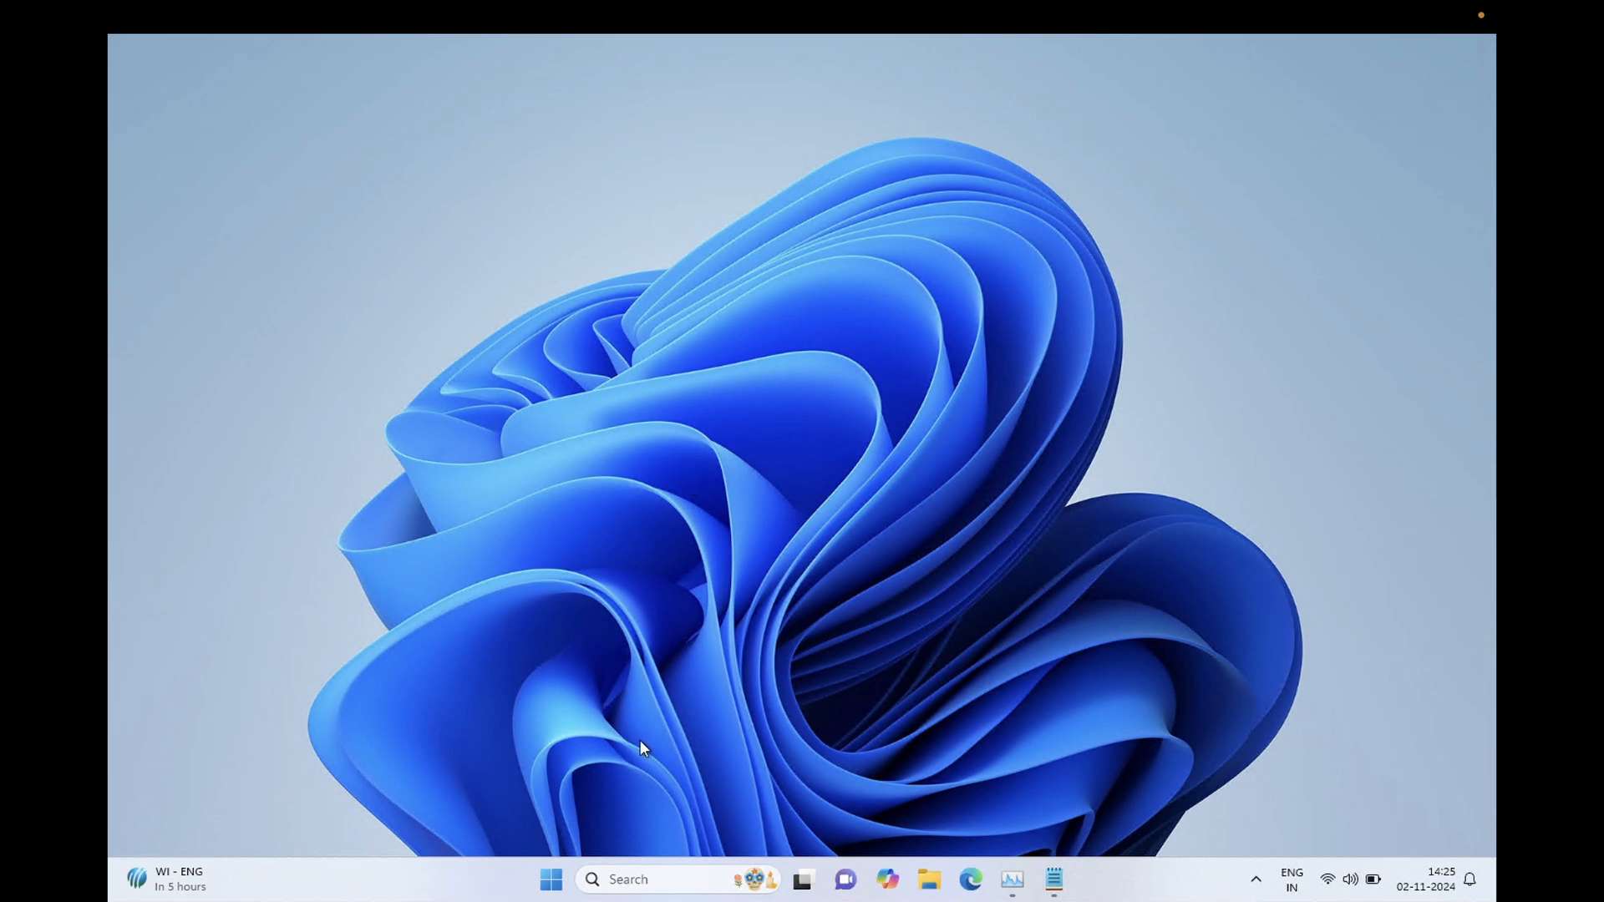
Check the CPU performance figures in Task Manager, and minimize it again
left_click(1012, 879)
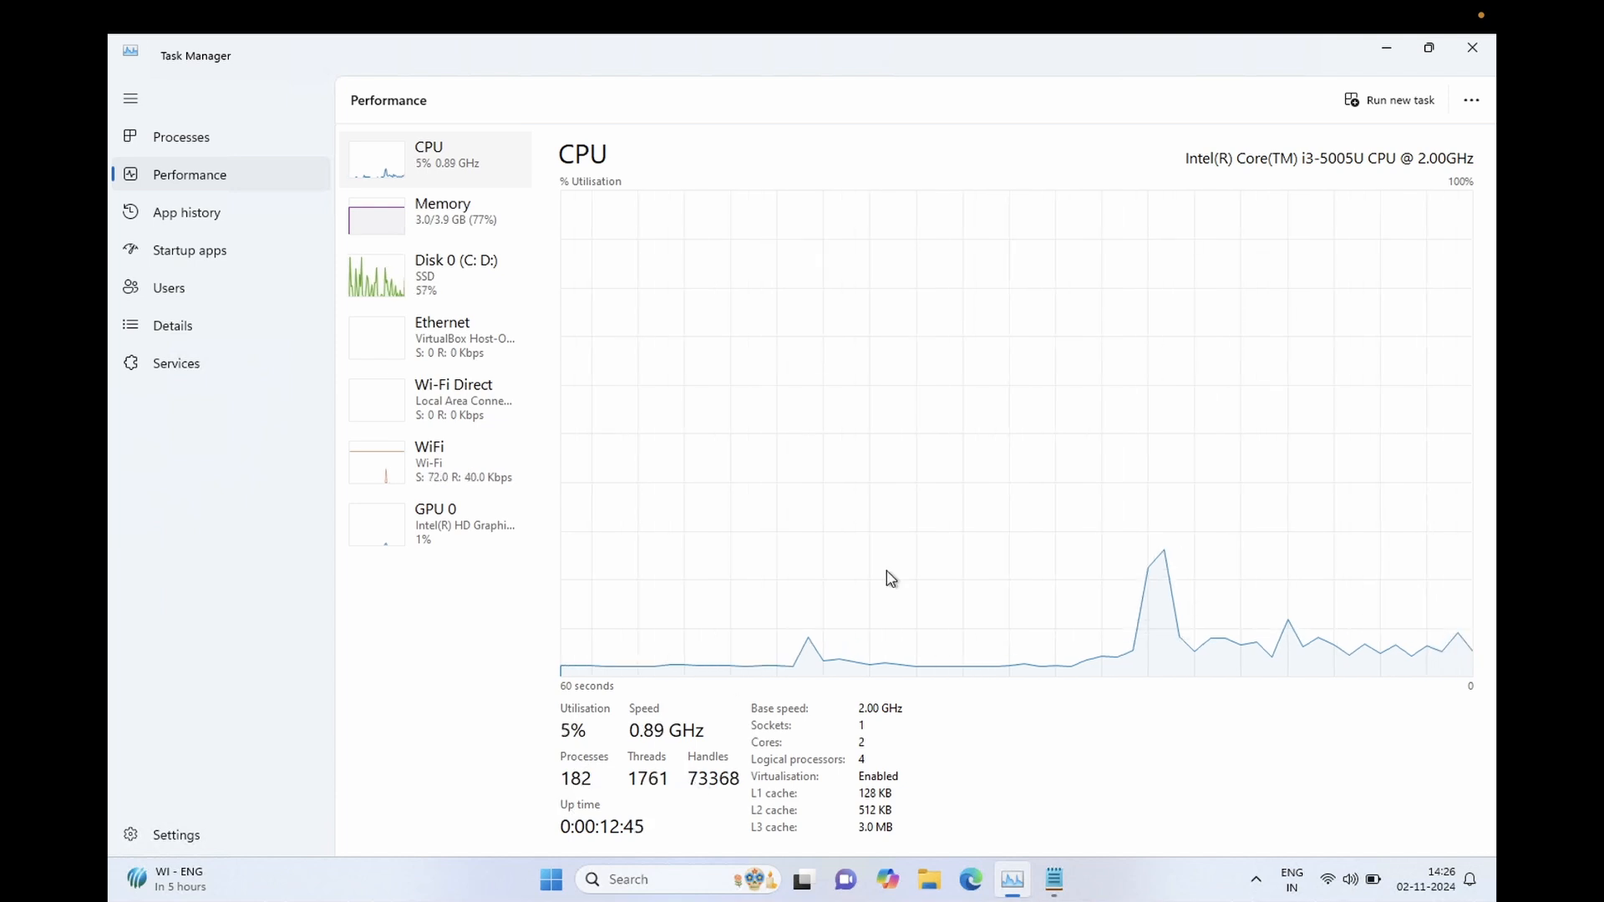
left_click(1386, 48)
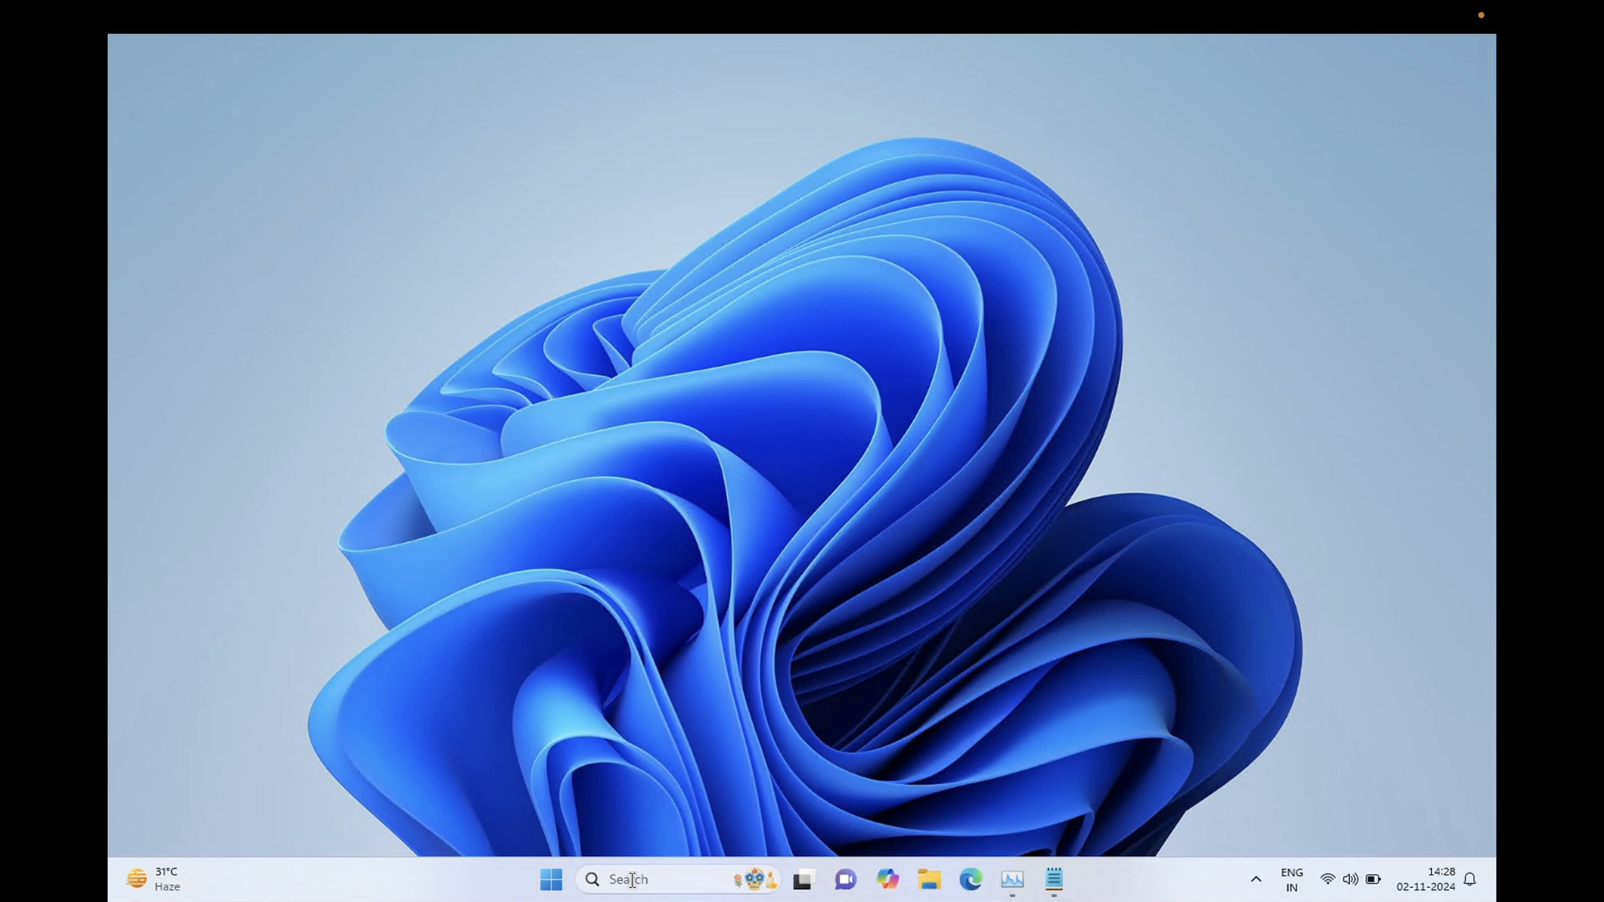
Find the "Create a restore point" settings through Windows search, open them and select Local Disk (C:) (System)
left_click(635, 881)
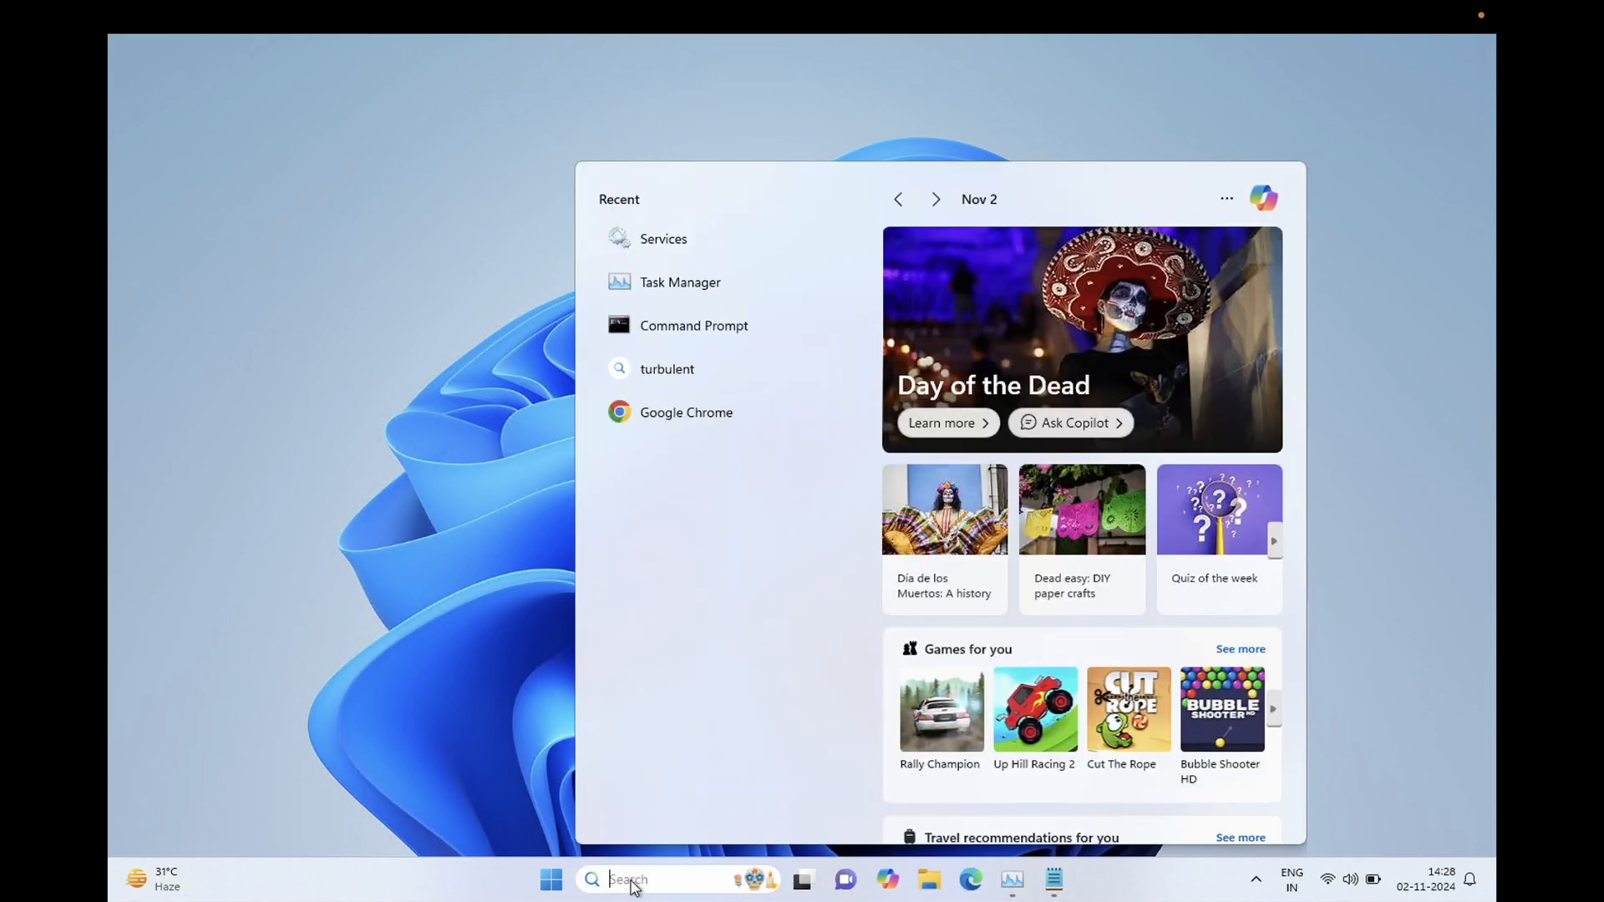
type("create")
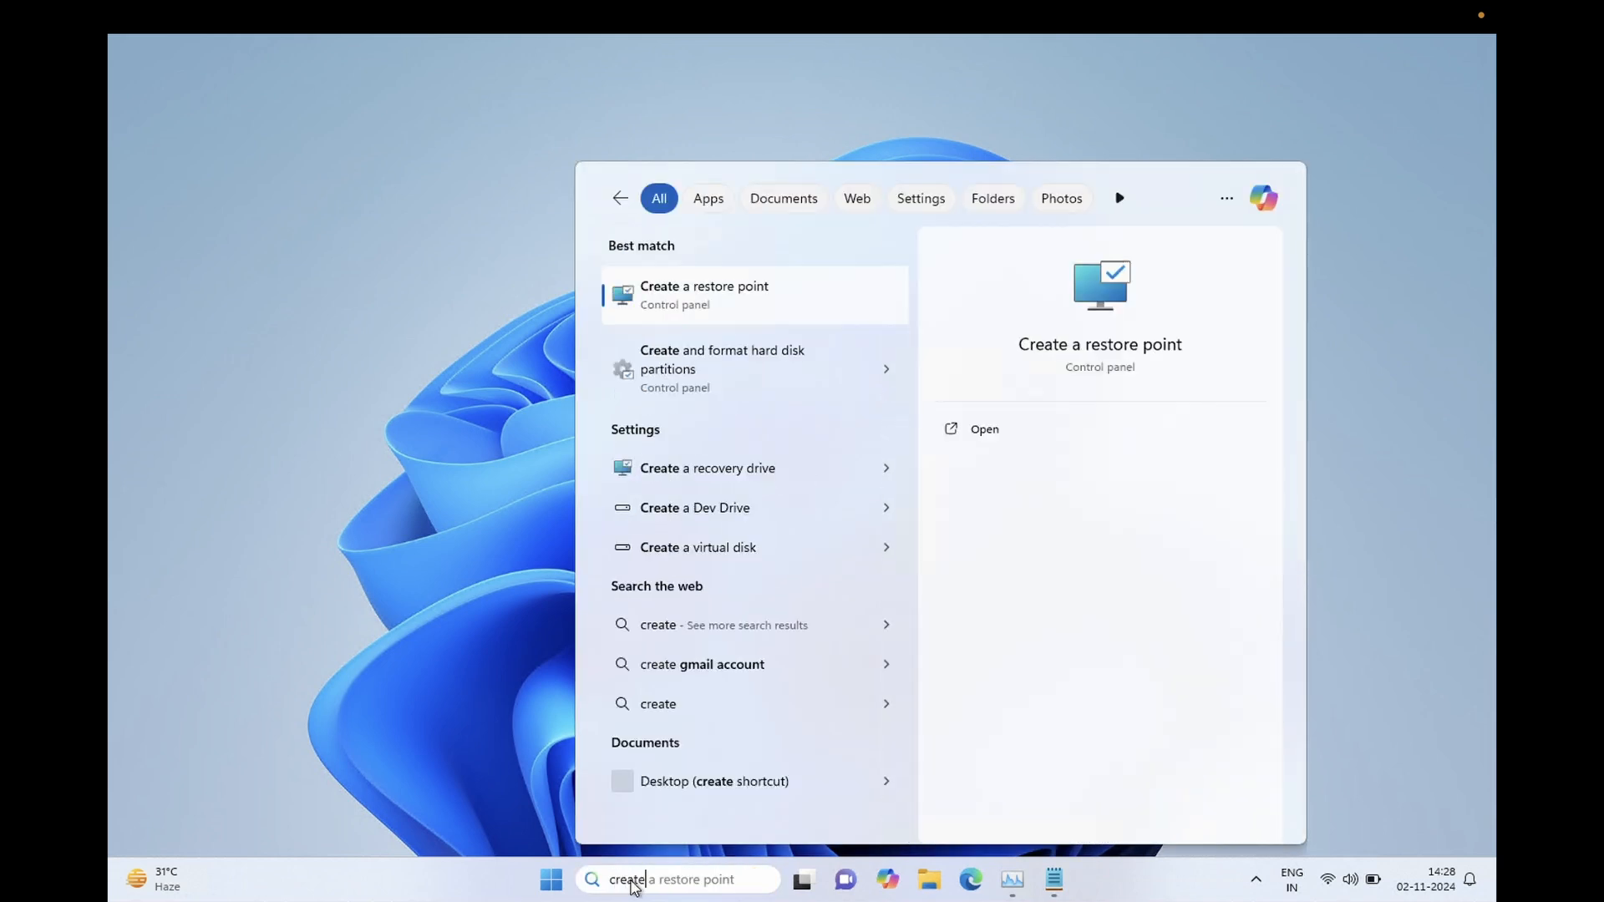
left_click(752, 300)
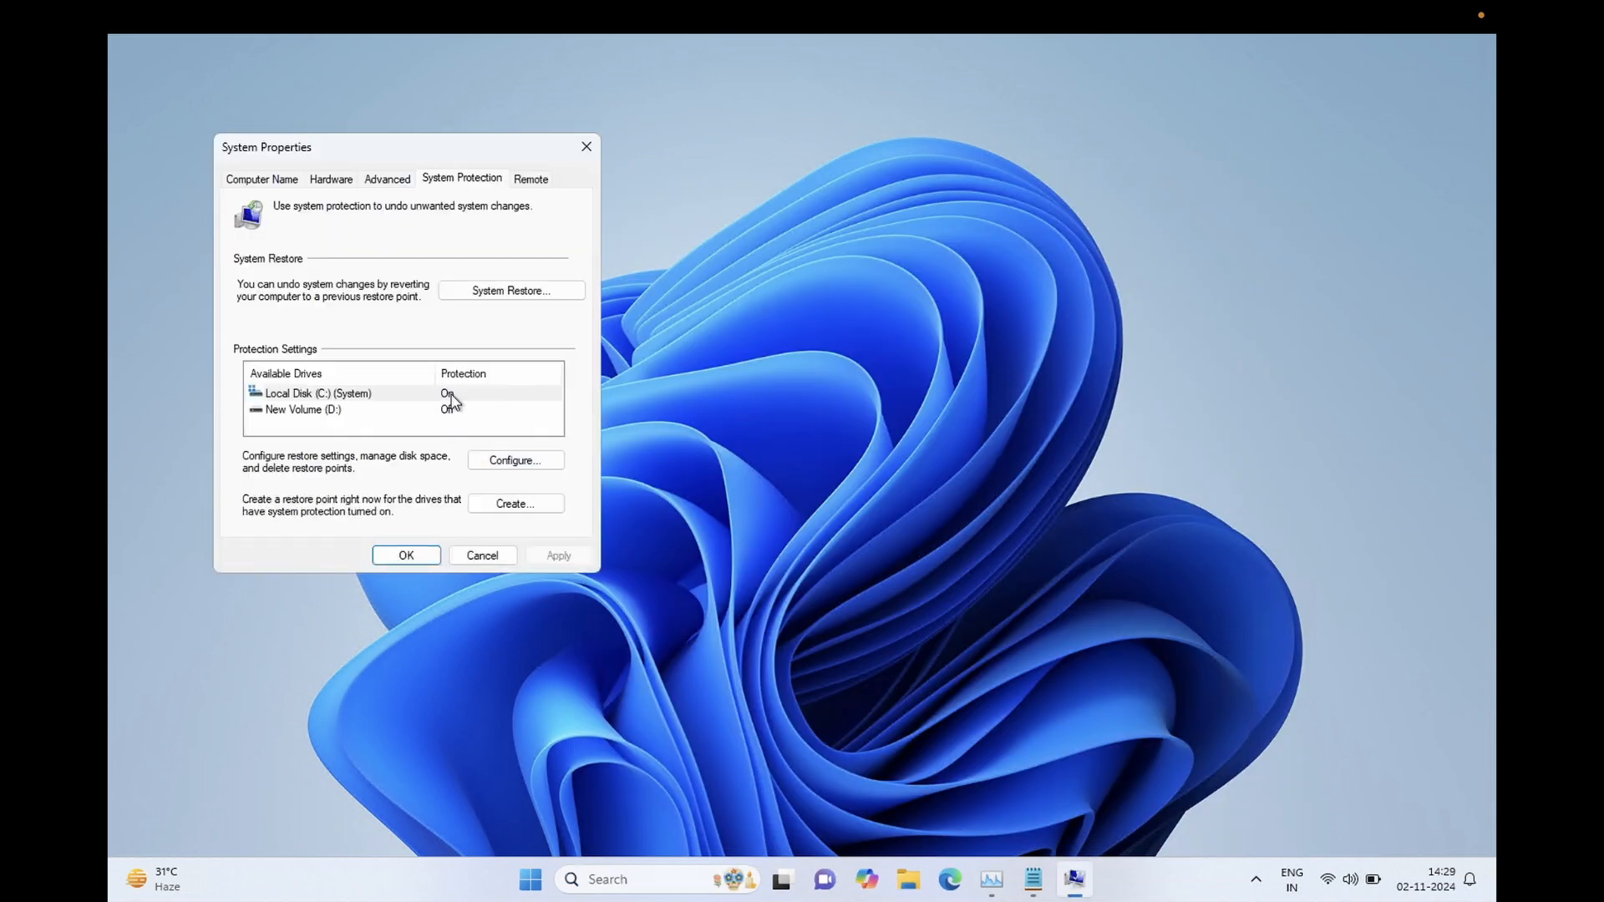
left_click(448, 394)
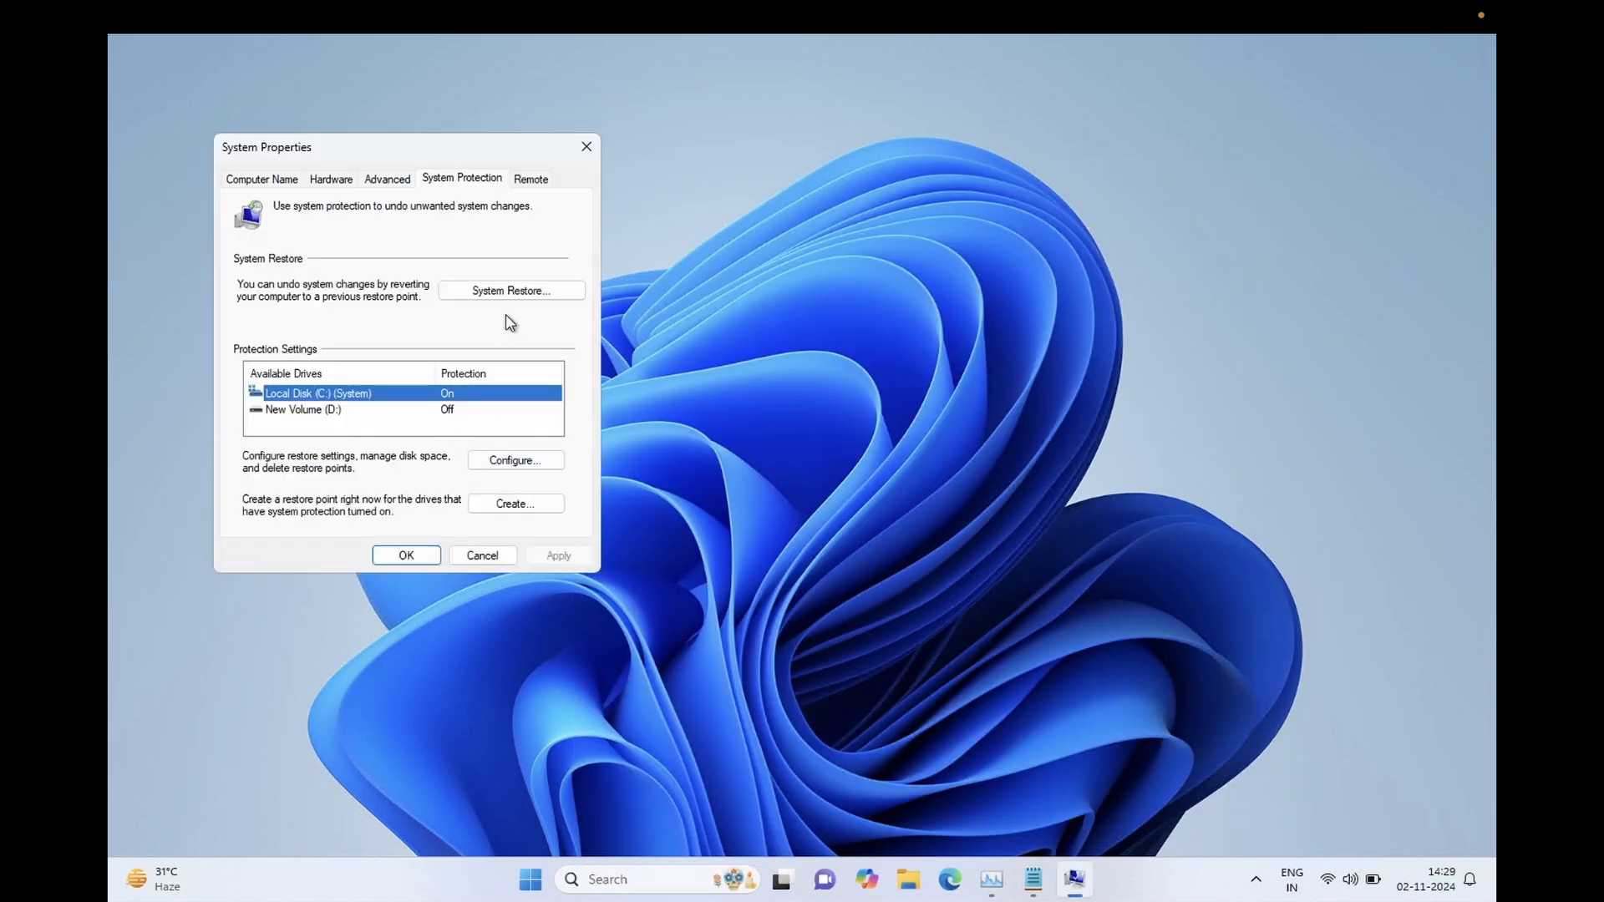
Create a restore point with the description "safe to disable service" and dismiss the completion notice
left_click(506, 505)
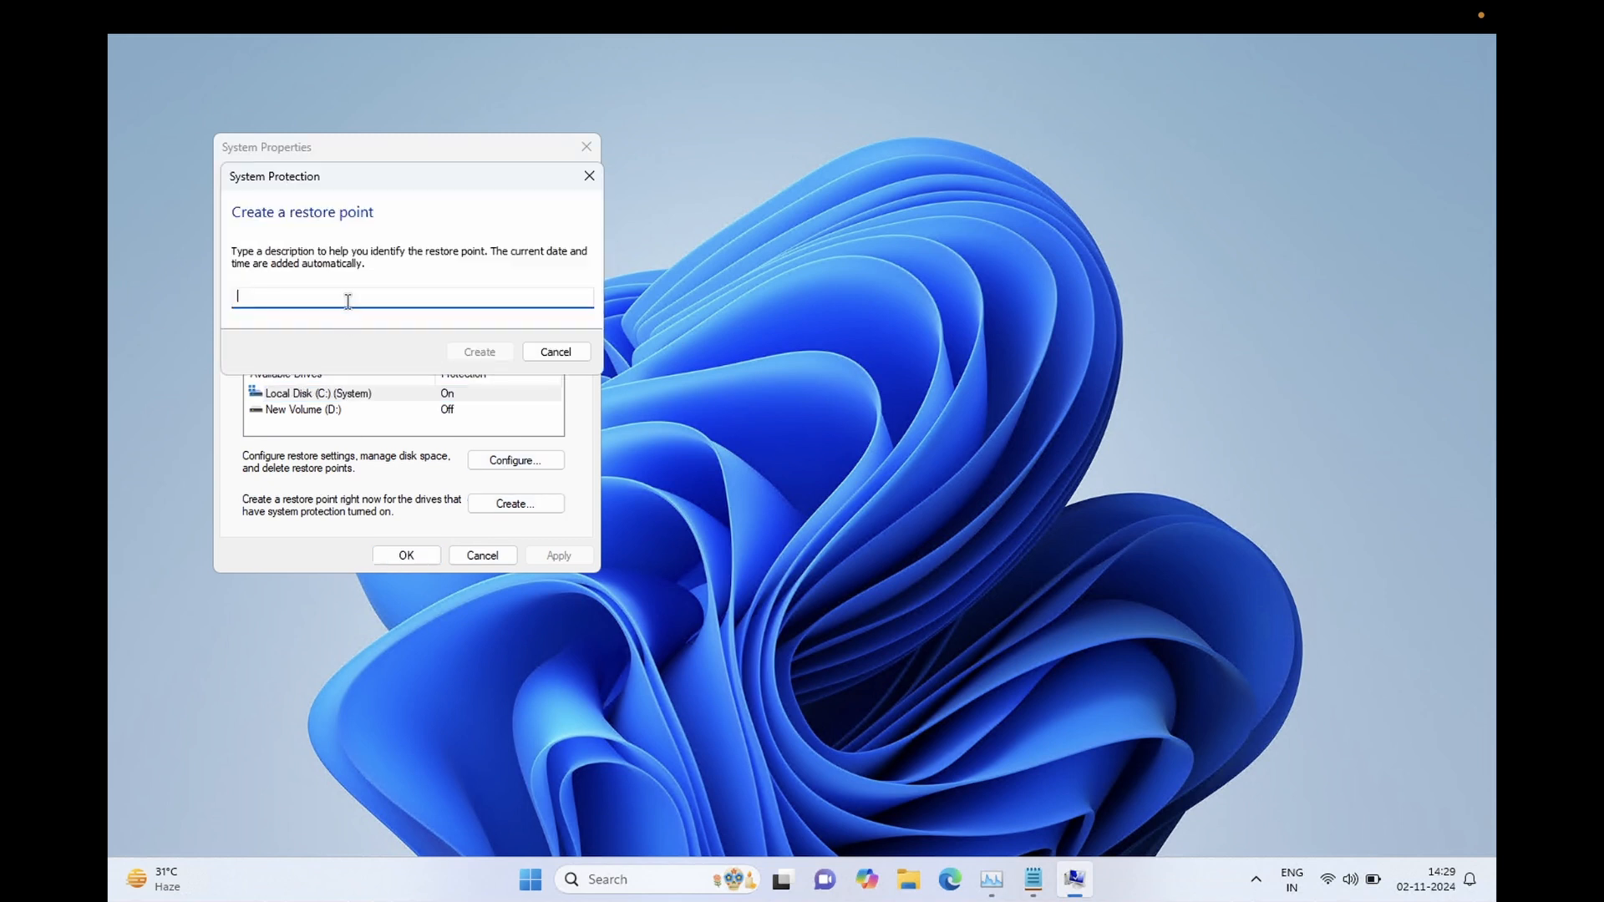
type("di")
key("BackSpace")
key("BackSpace")
type("safe to disable service")
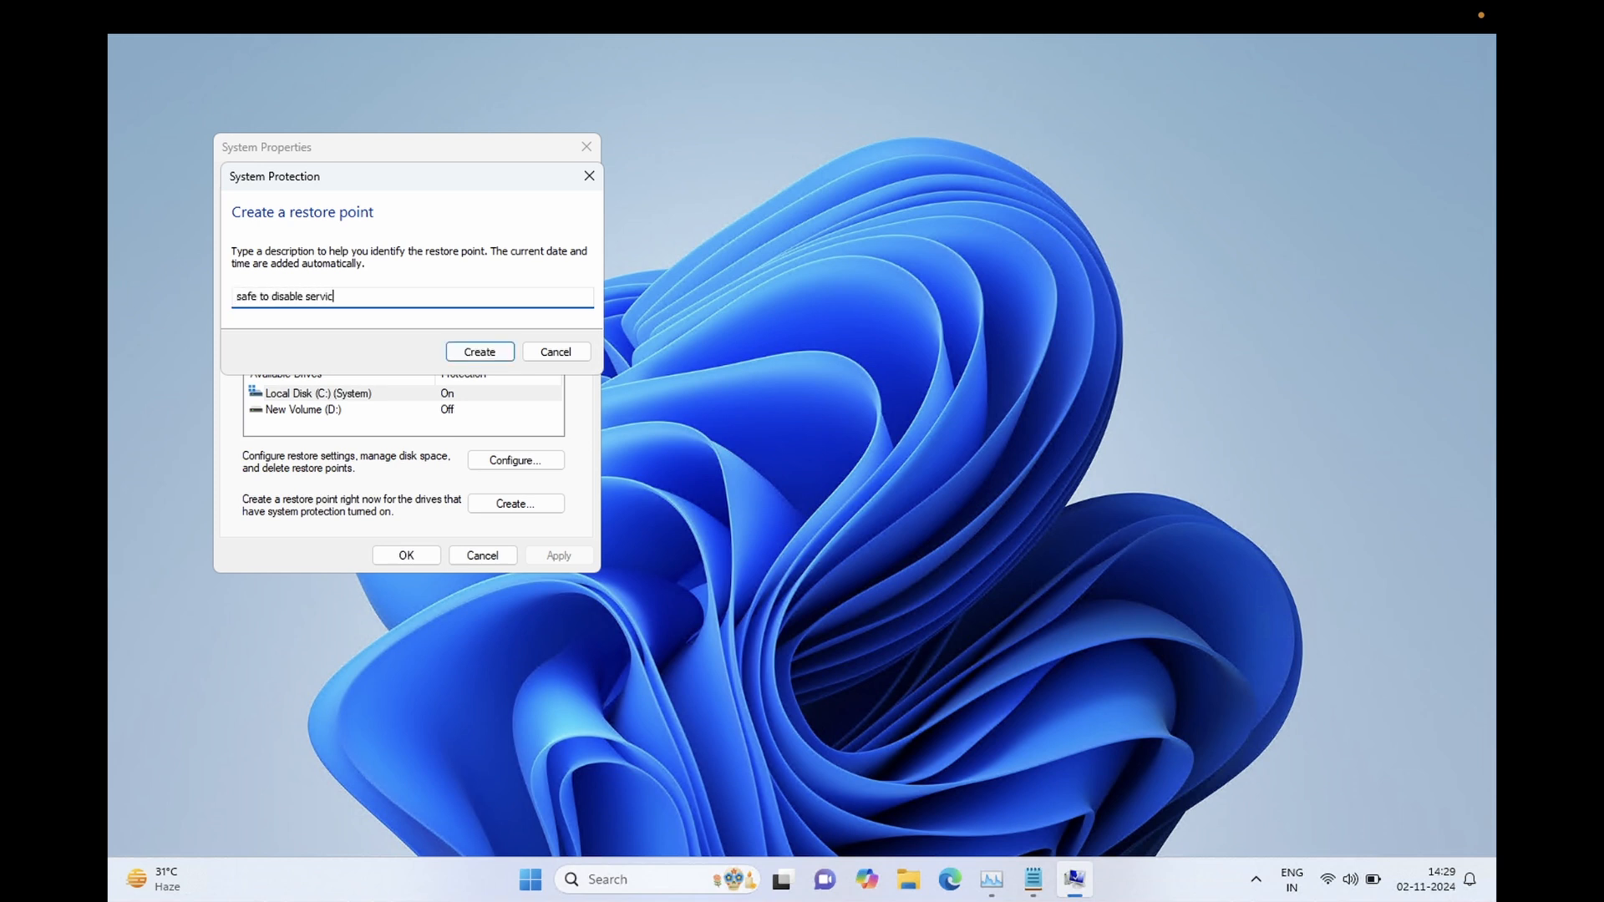
left_click(466, 351)
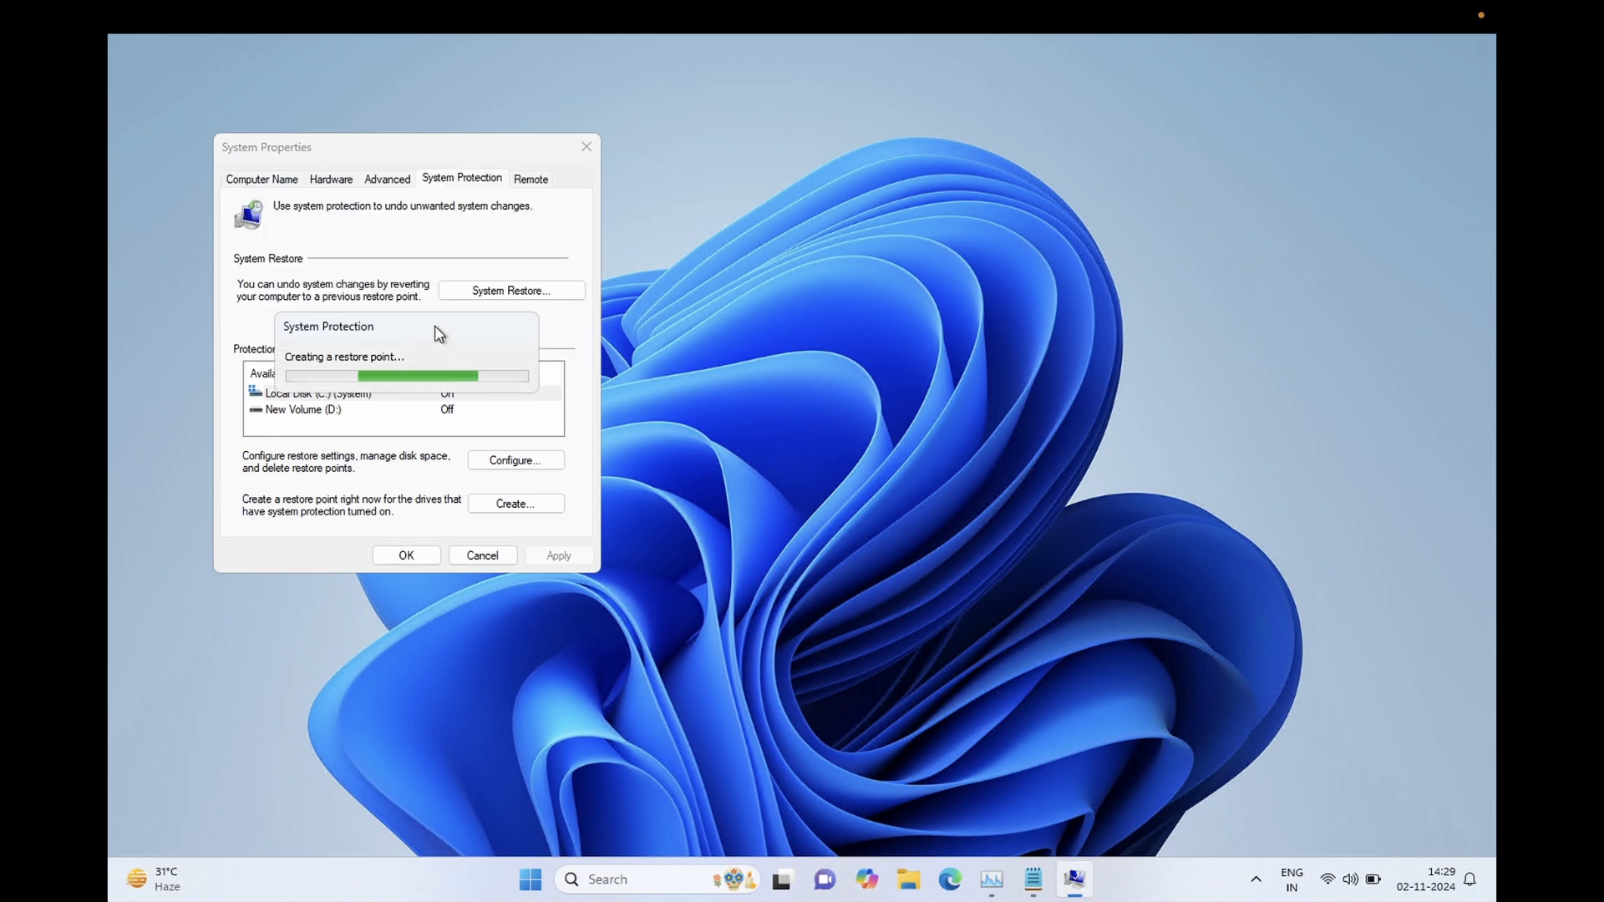
left_click_drag(436, 333, 781, 299)
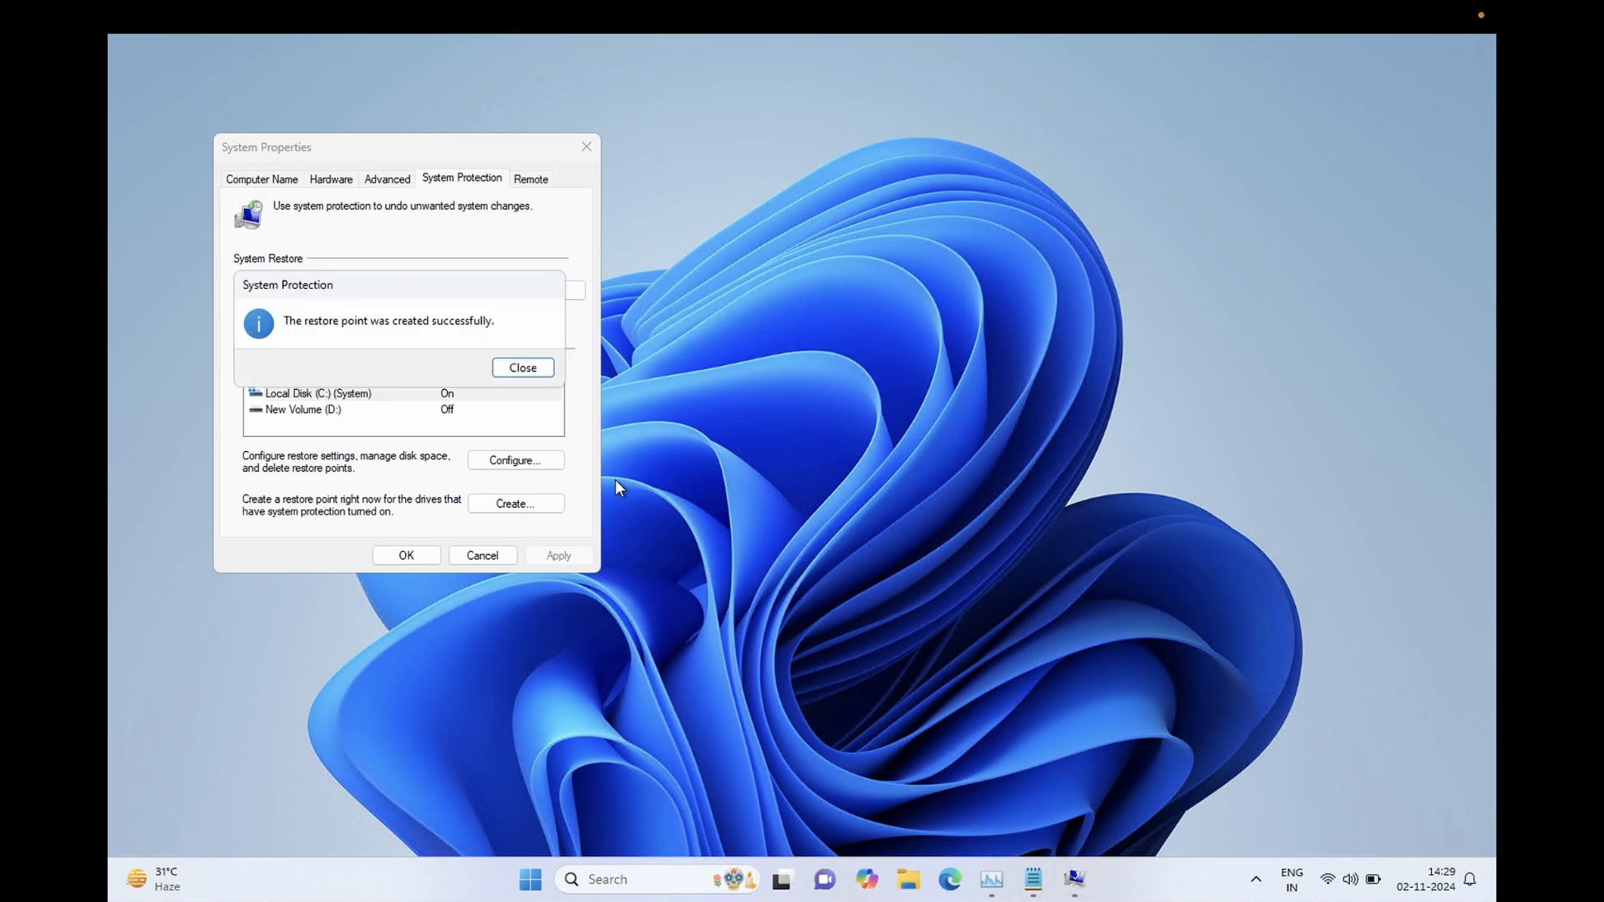
left_click(527, 371)
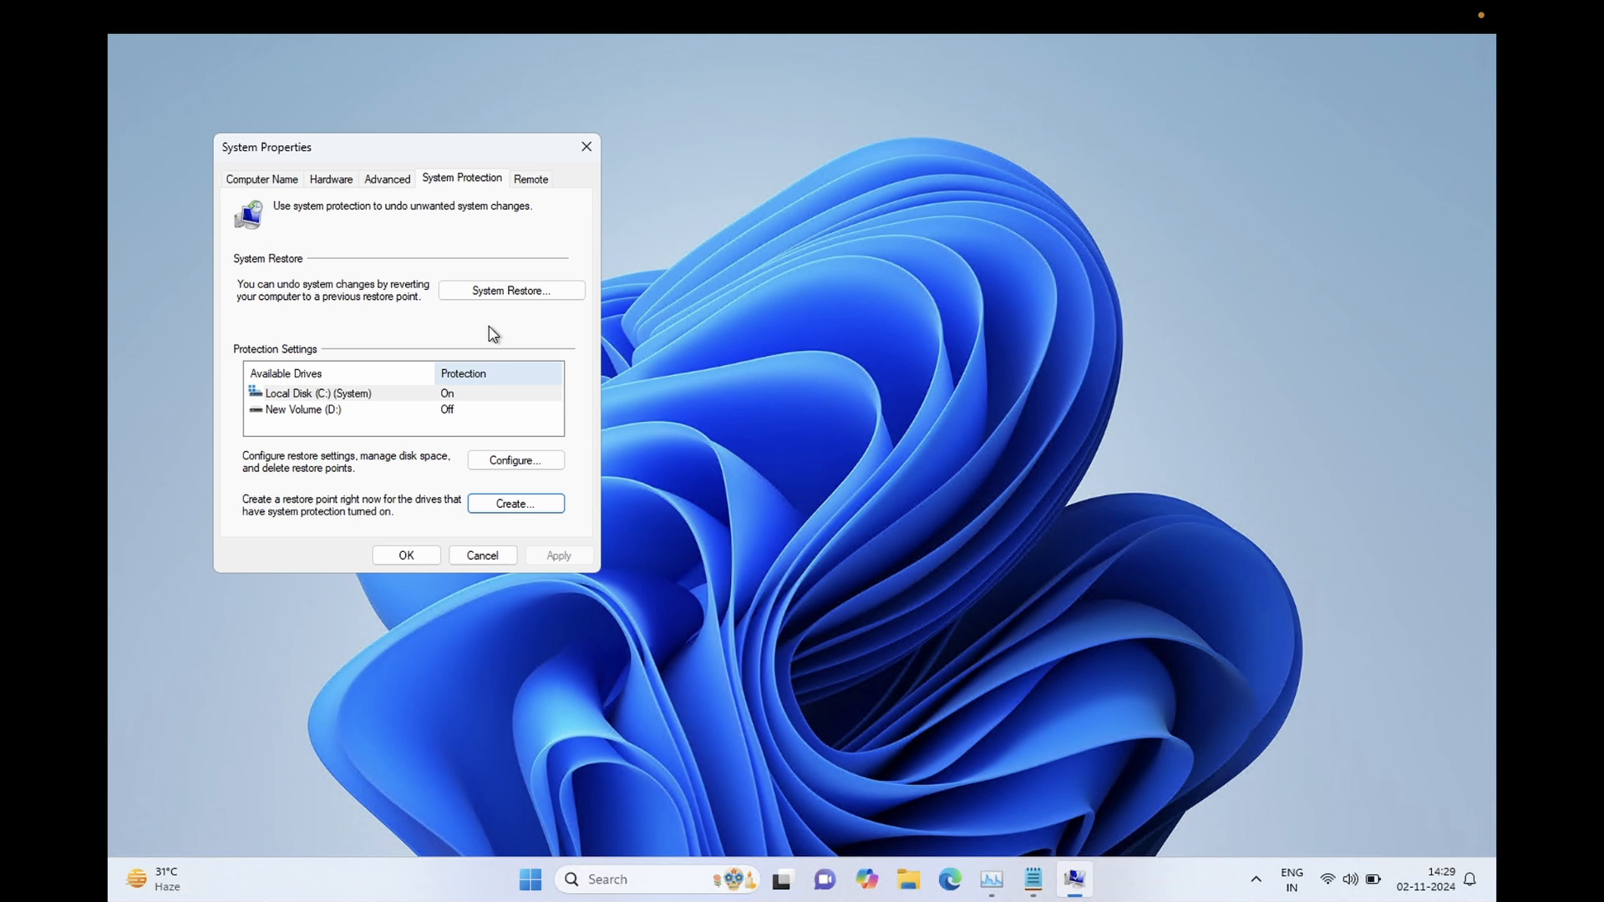
Walk through System Restore with the "safe to disable service" restore point up to the final confirmation, and cancel without restoring
left_click(527, 294)
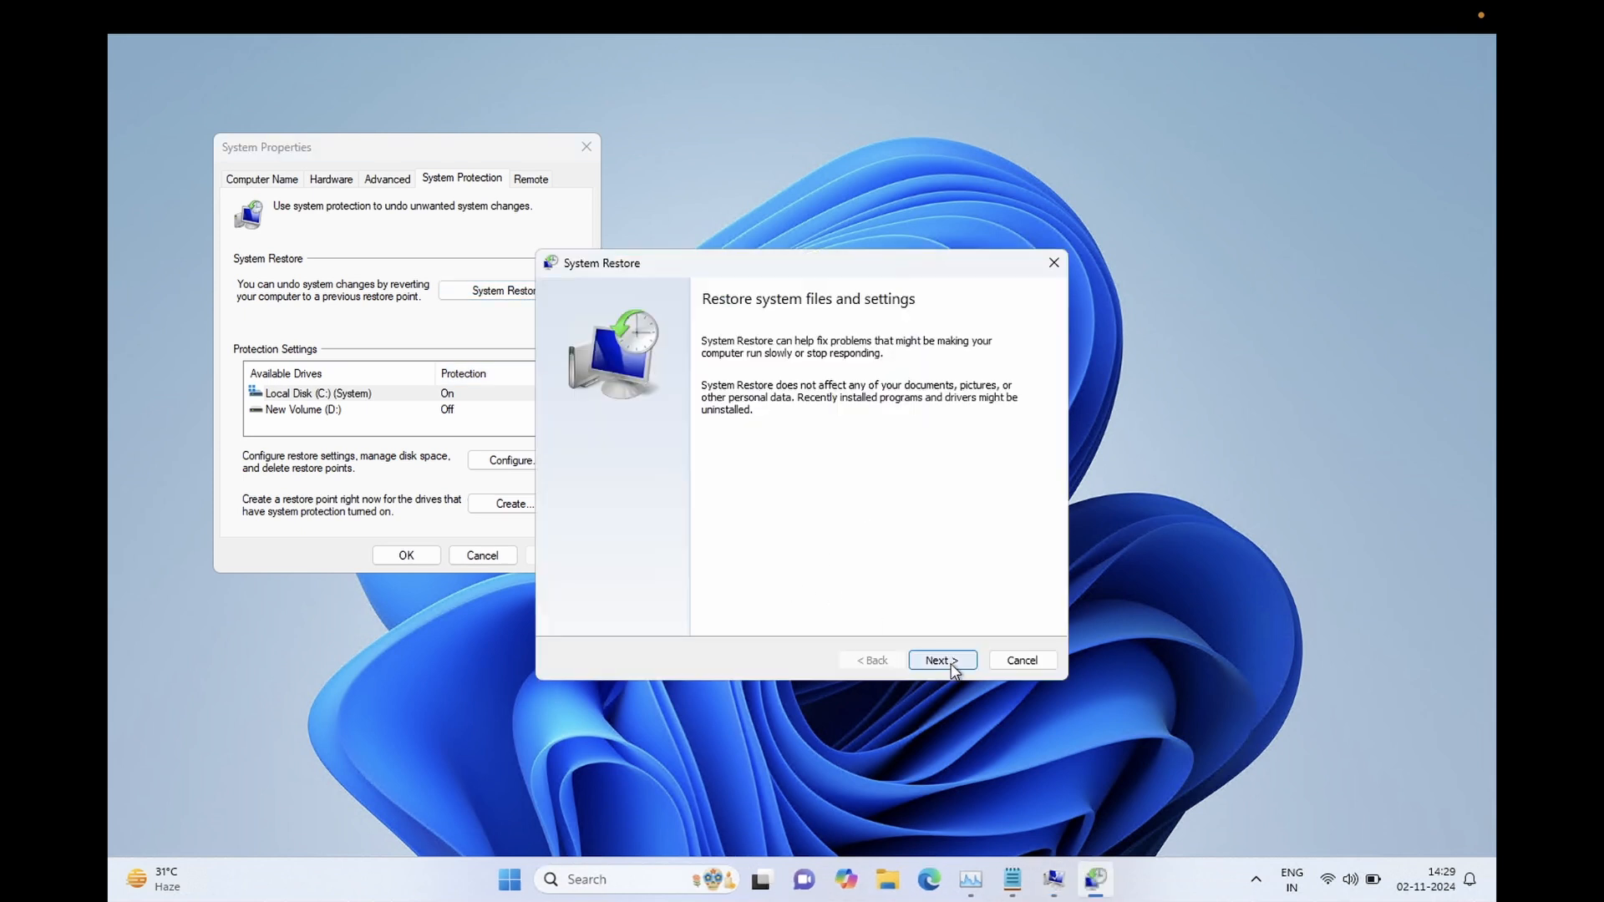
left_click(912, 660)
left_click(754, 422)
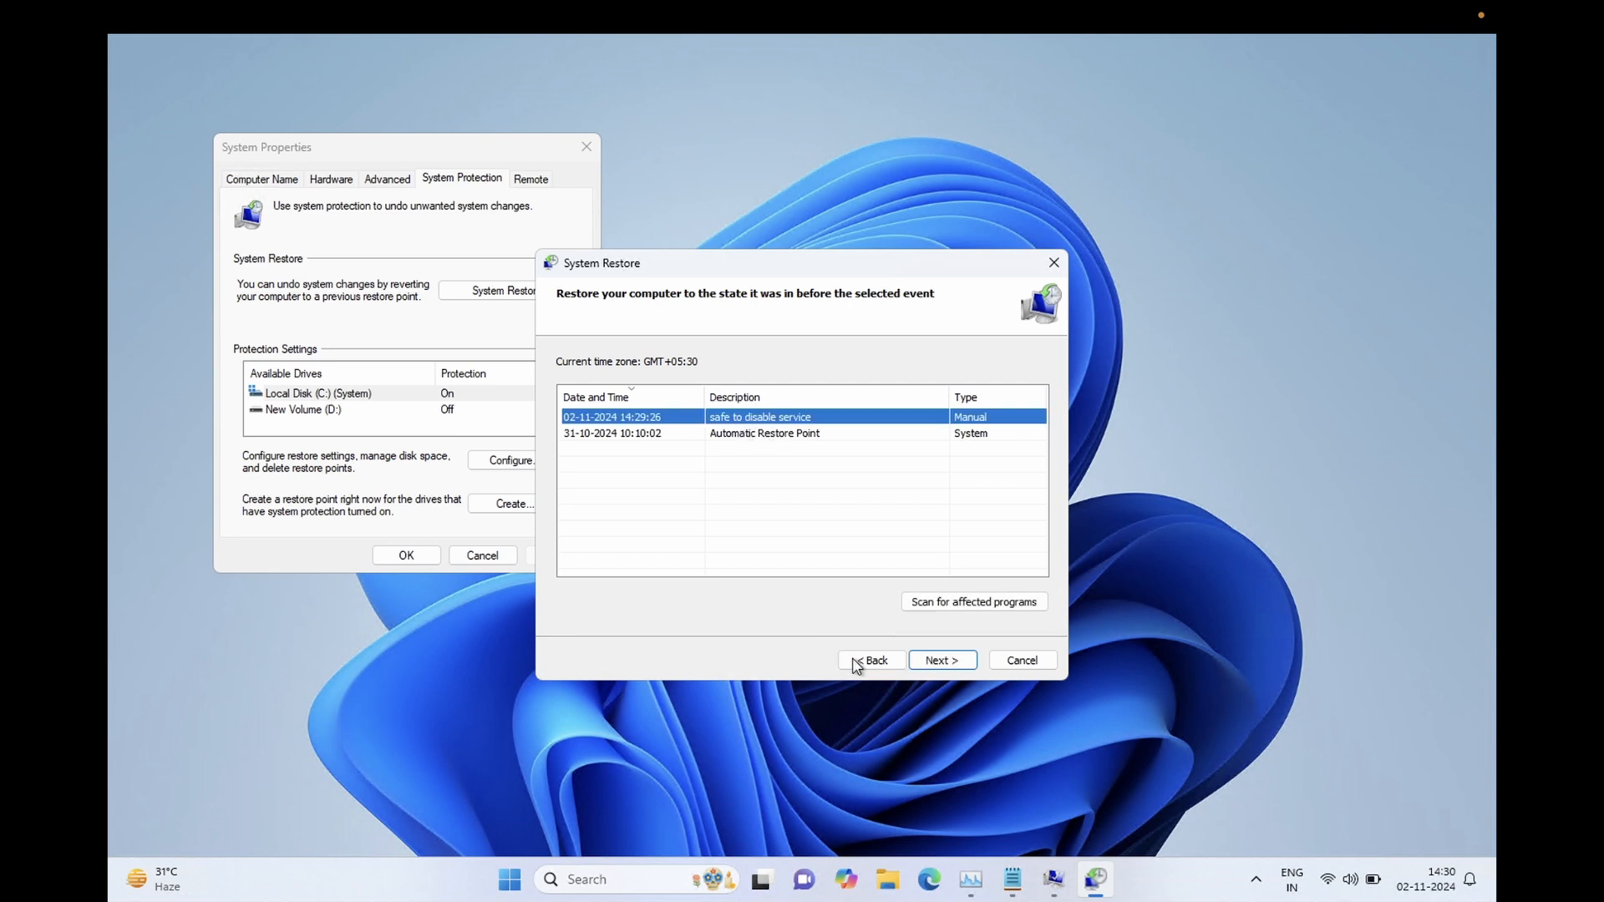
left_click(944, 662)
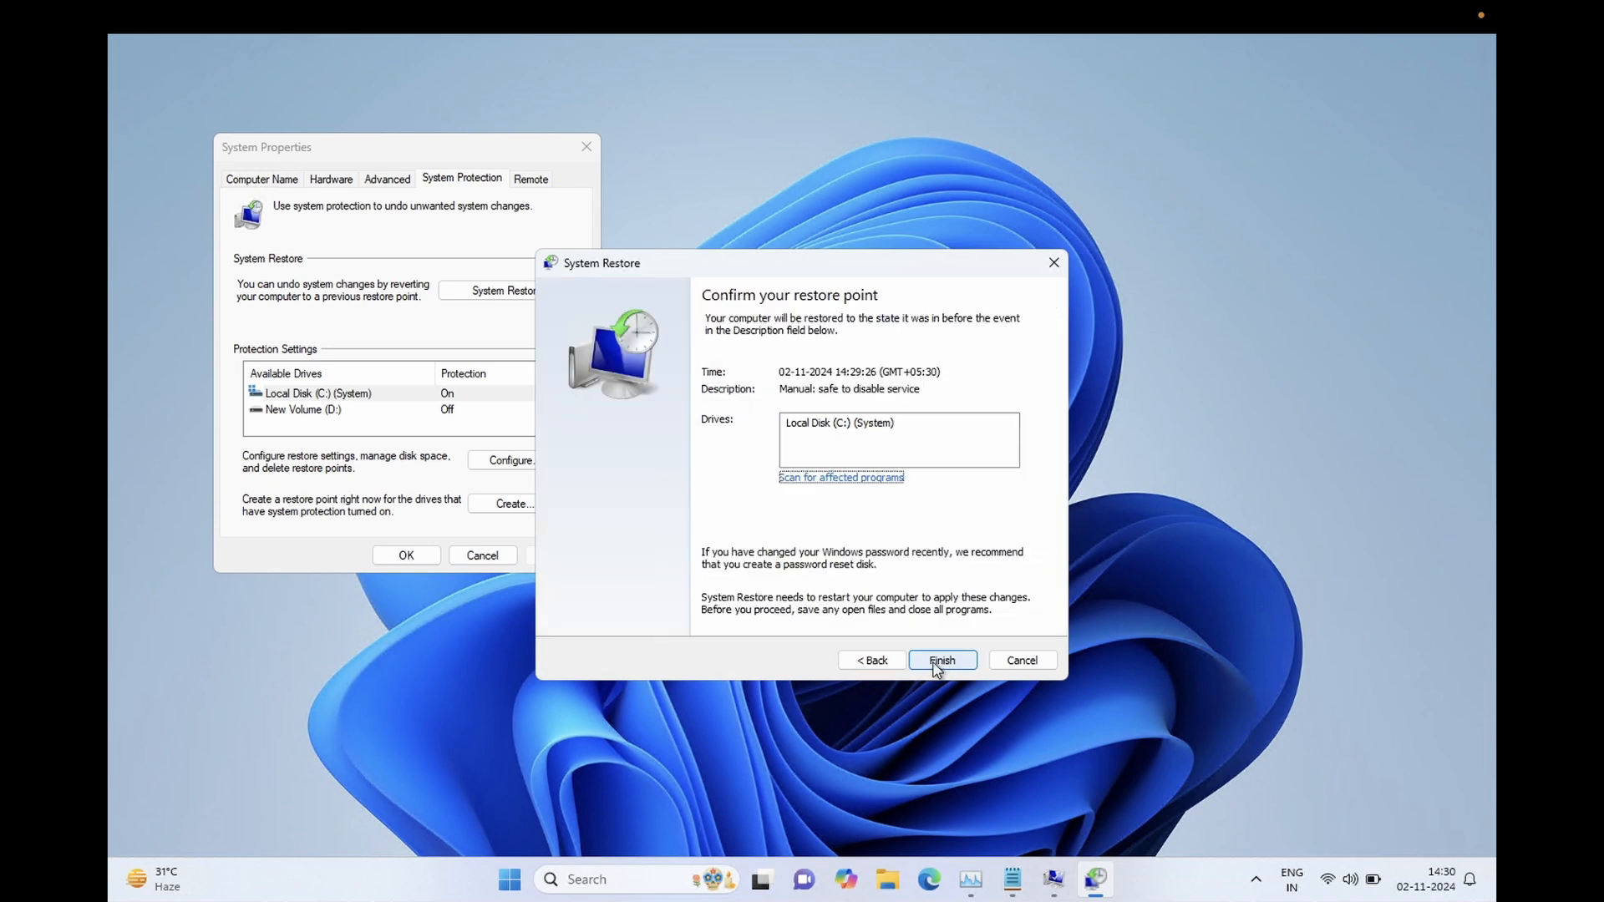
left_click(940, 662)
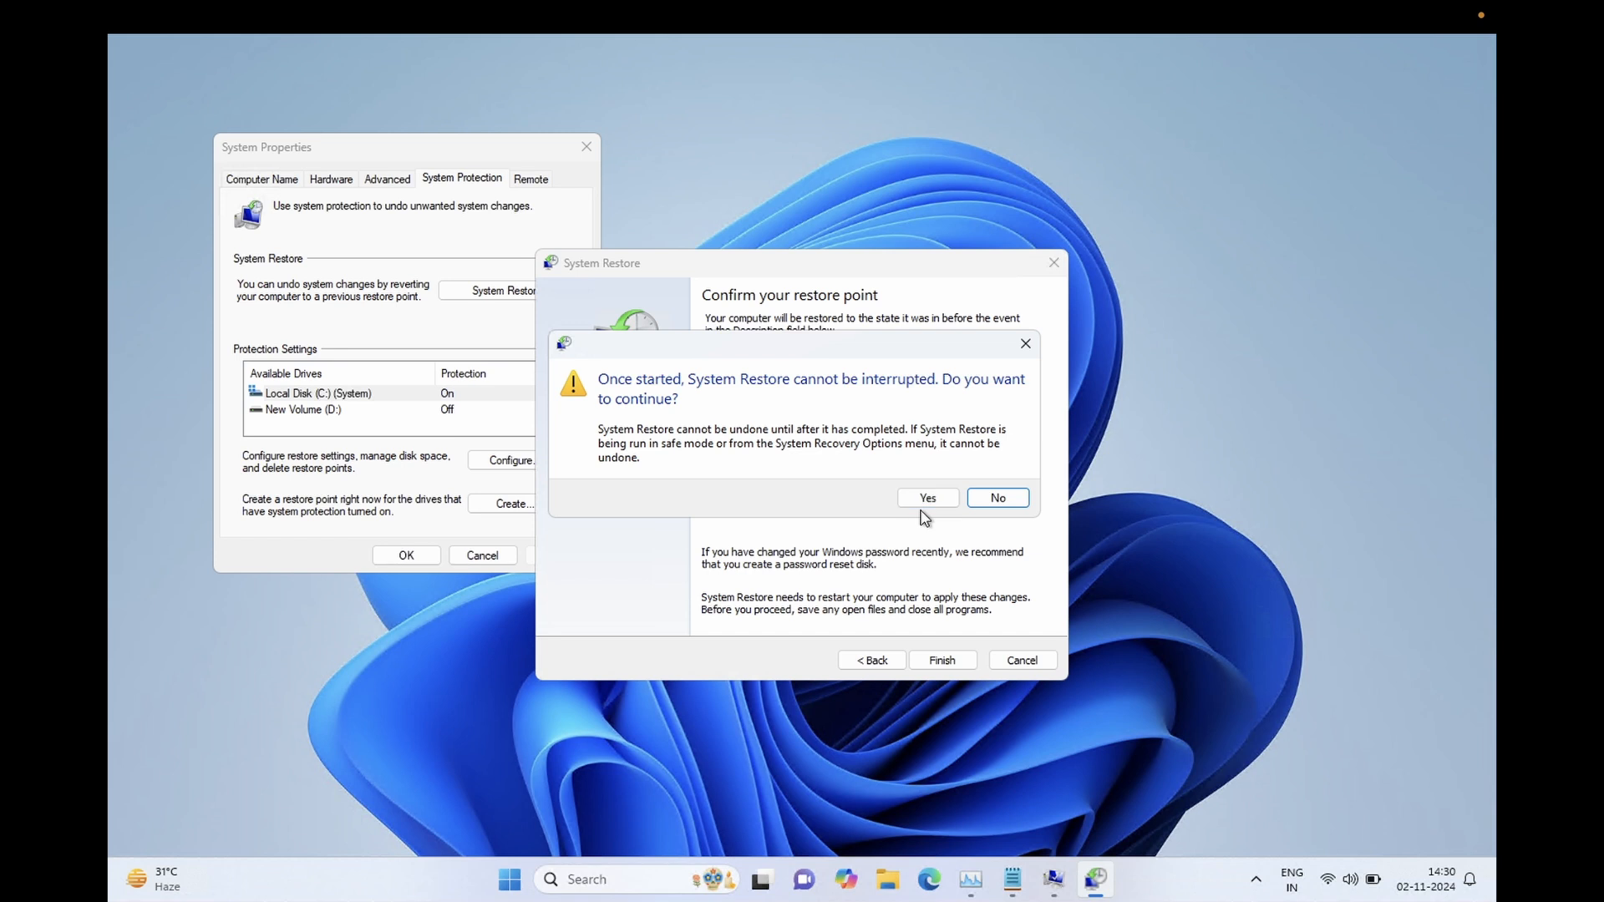
left_click(993, 499)
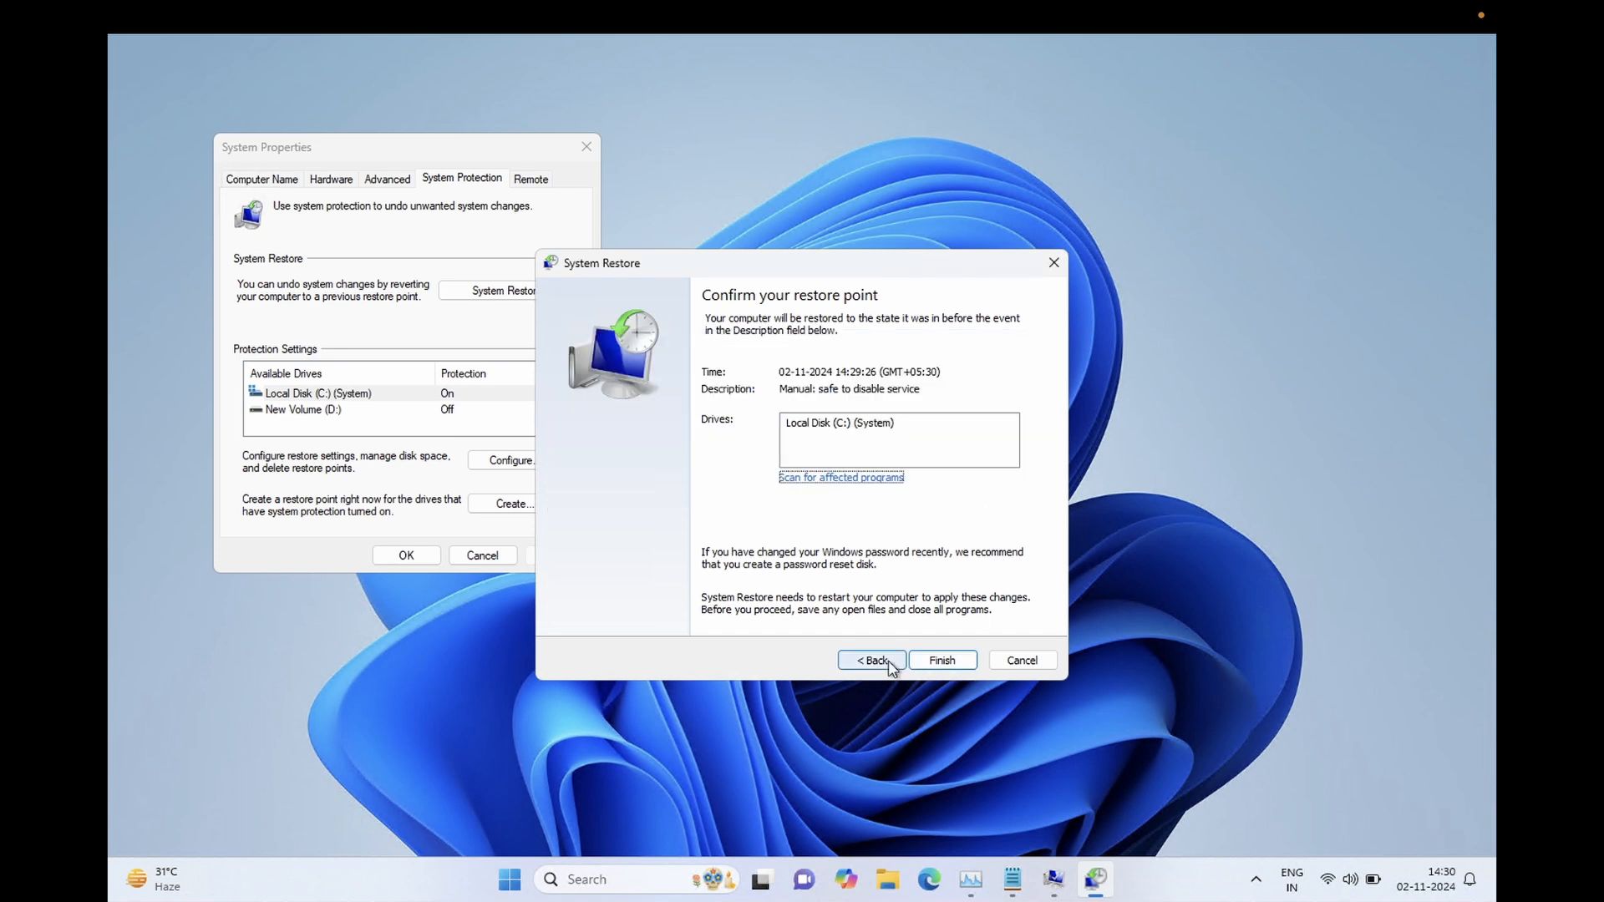
left_click(1010, 665)
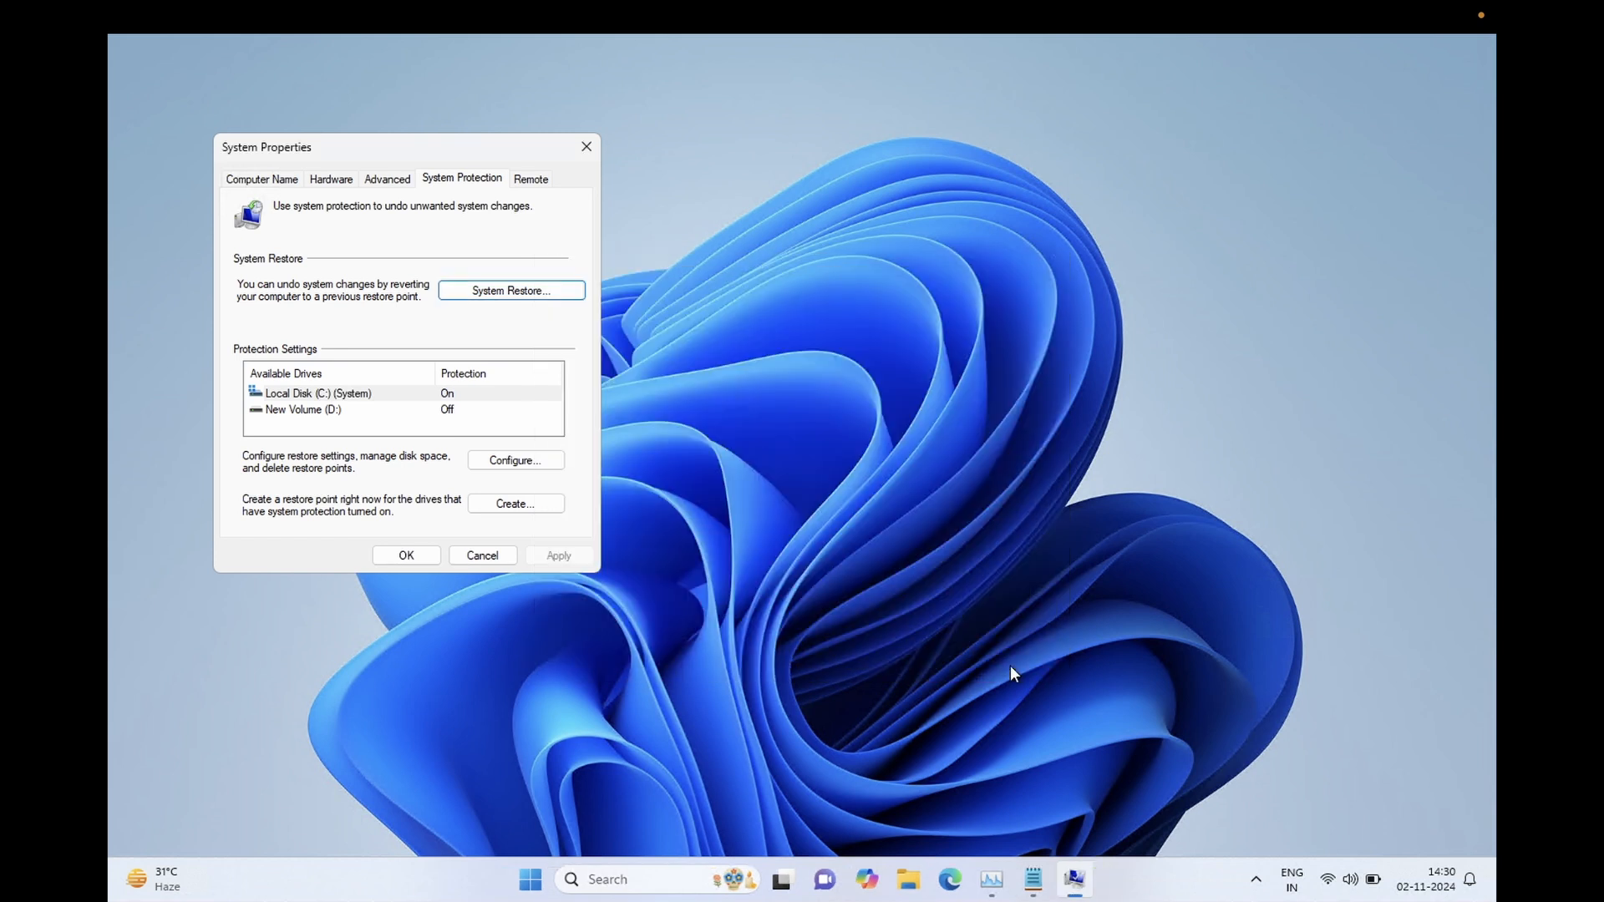
Review the system protection configuration for Local Disk (C:), and close System Properties
left_click(542, 464)
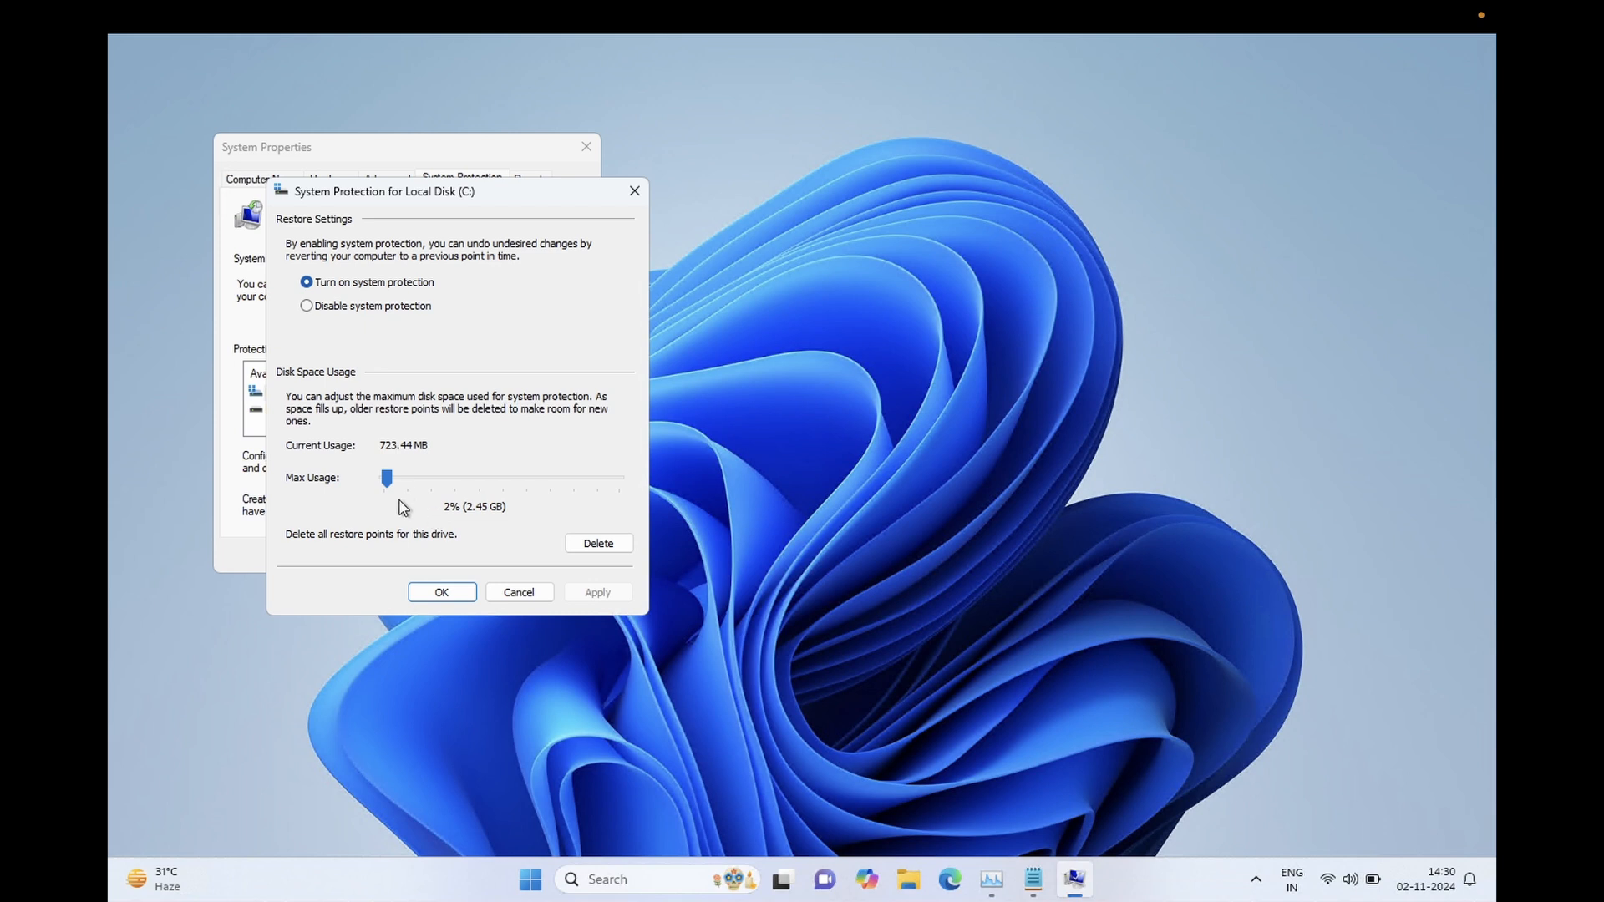
left_click(448, 593)
left_click(404, 557)
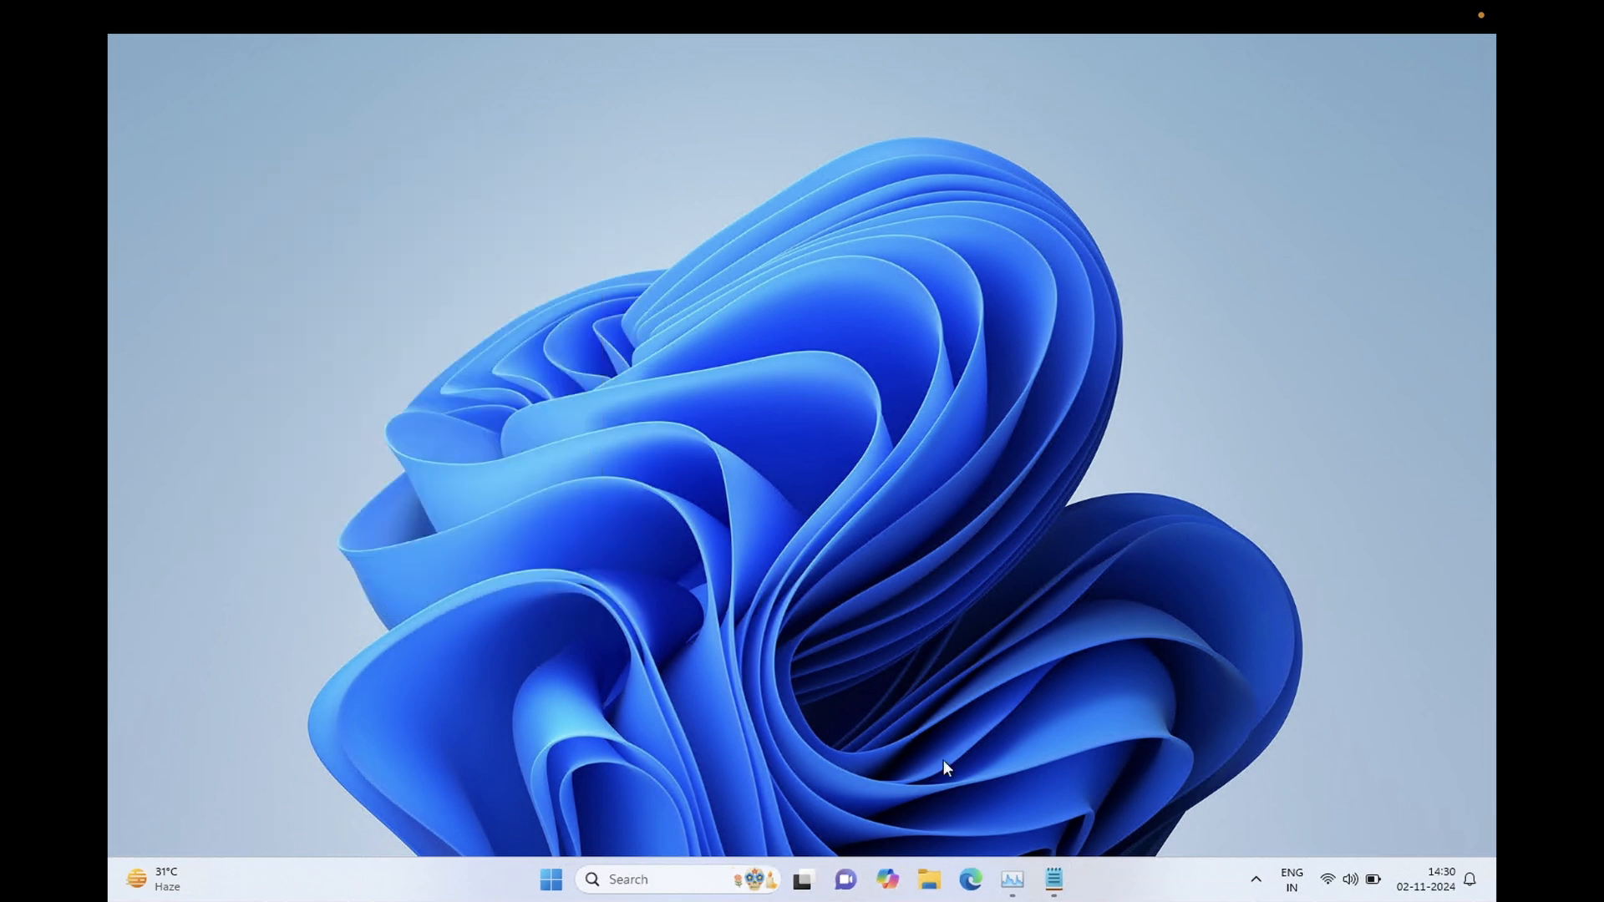
Search Windows for the Services app and run it as administrator
left_click(660, 871)
type("seri")
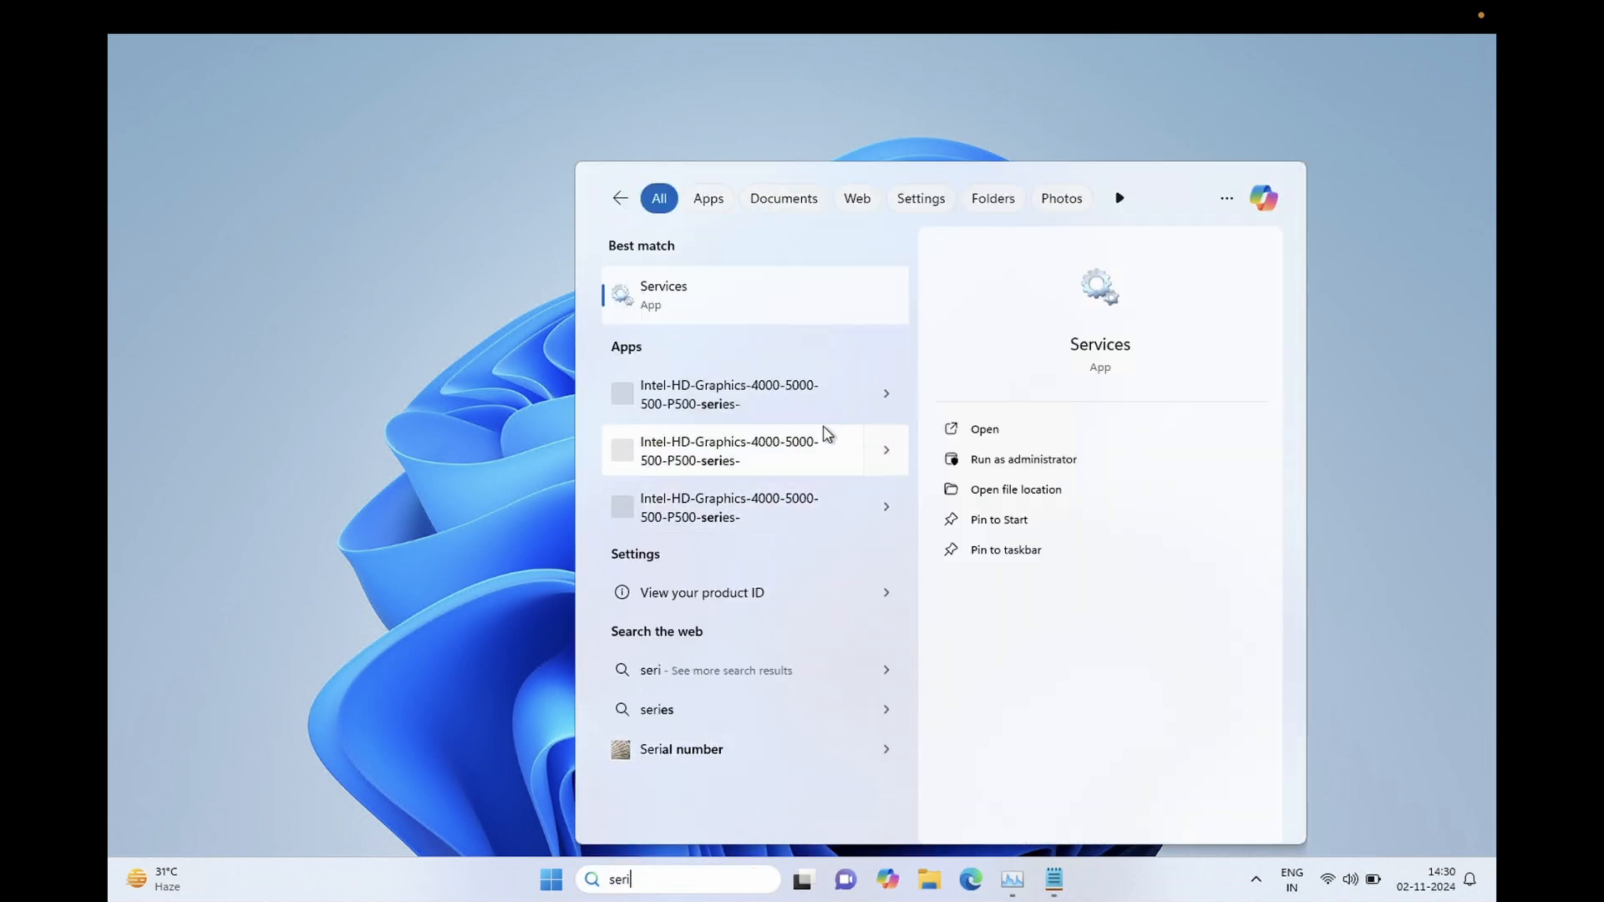
left_click(1004, 473)
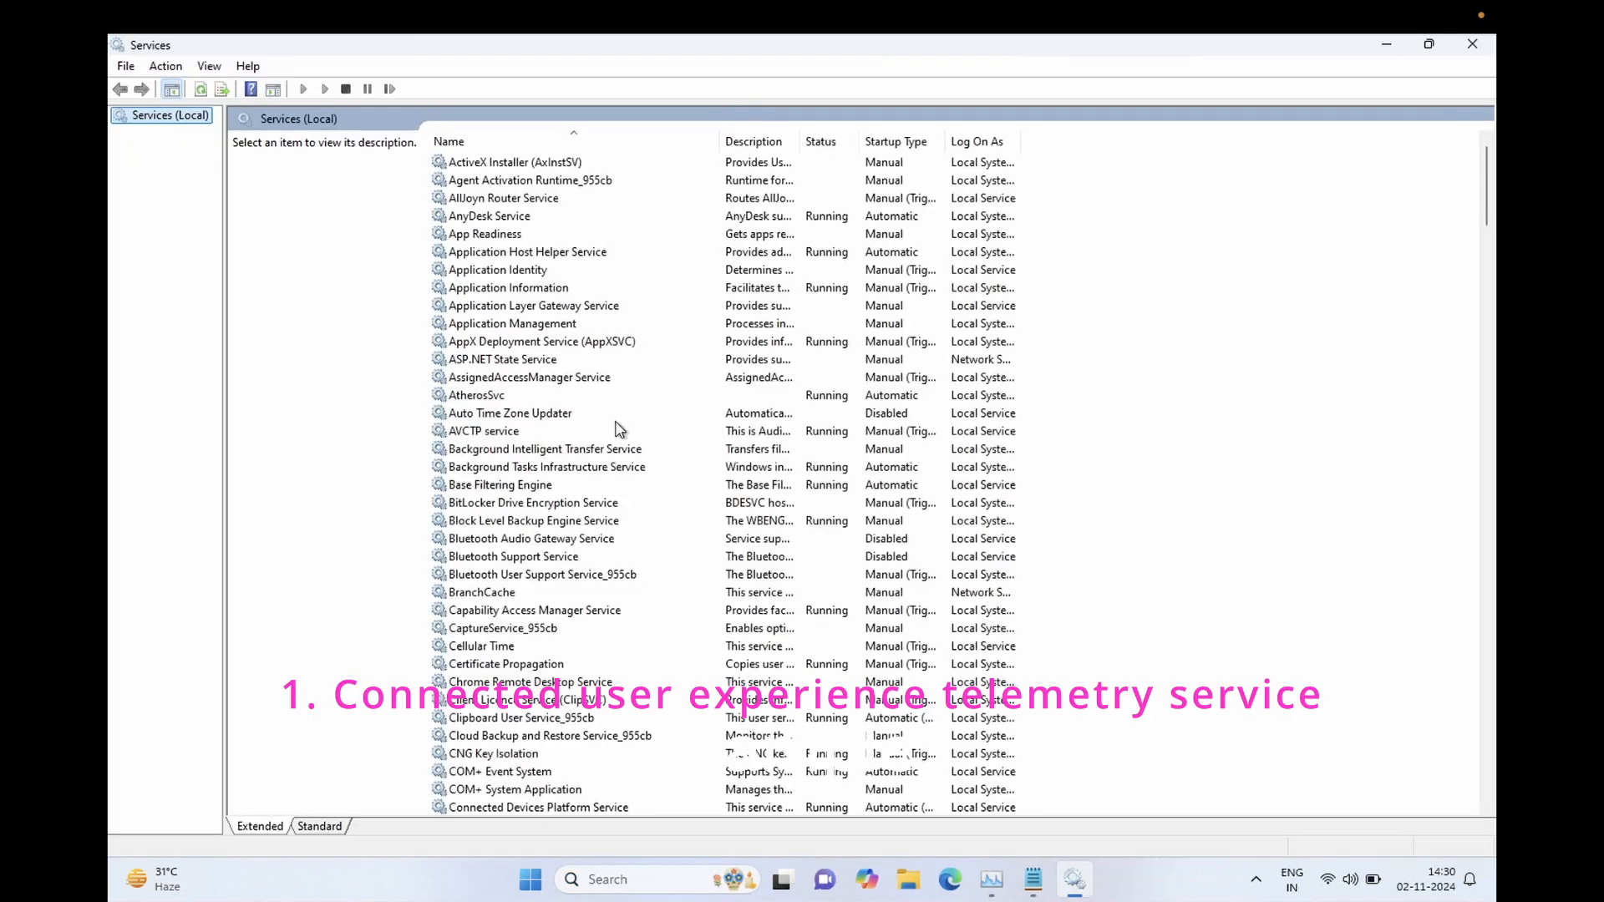
Set the Connected User Experiences and Telemetry service's startup type to Disabled and stop the service
left_click(510, 288)
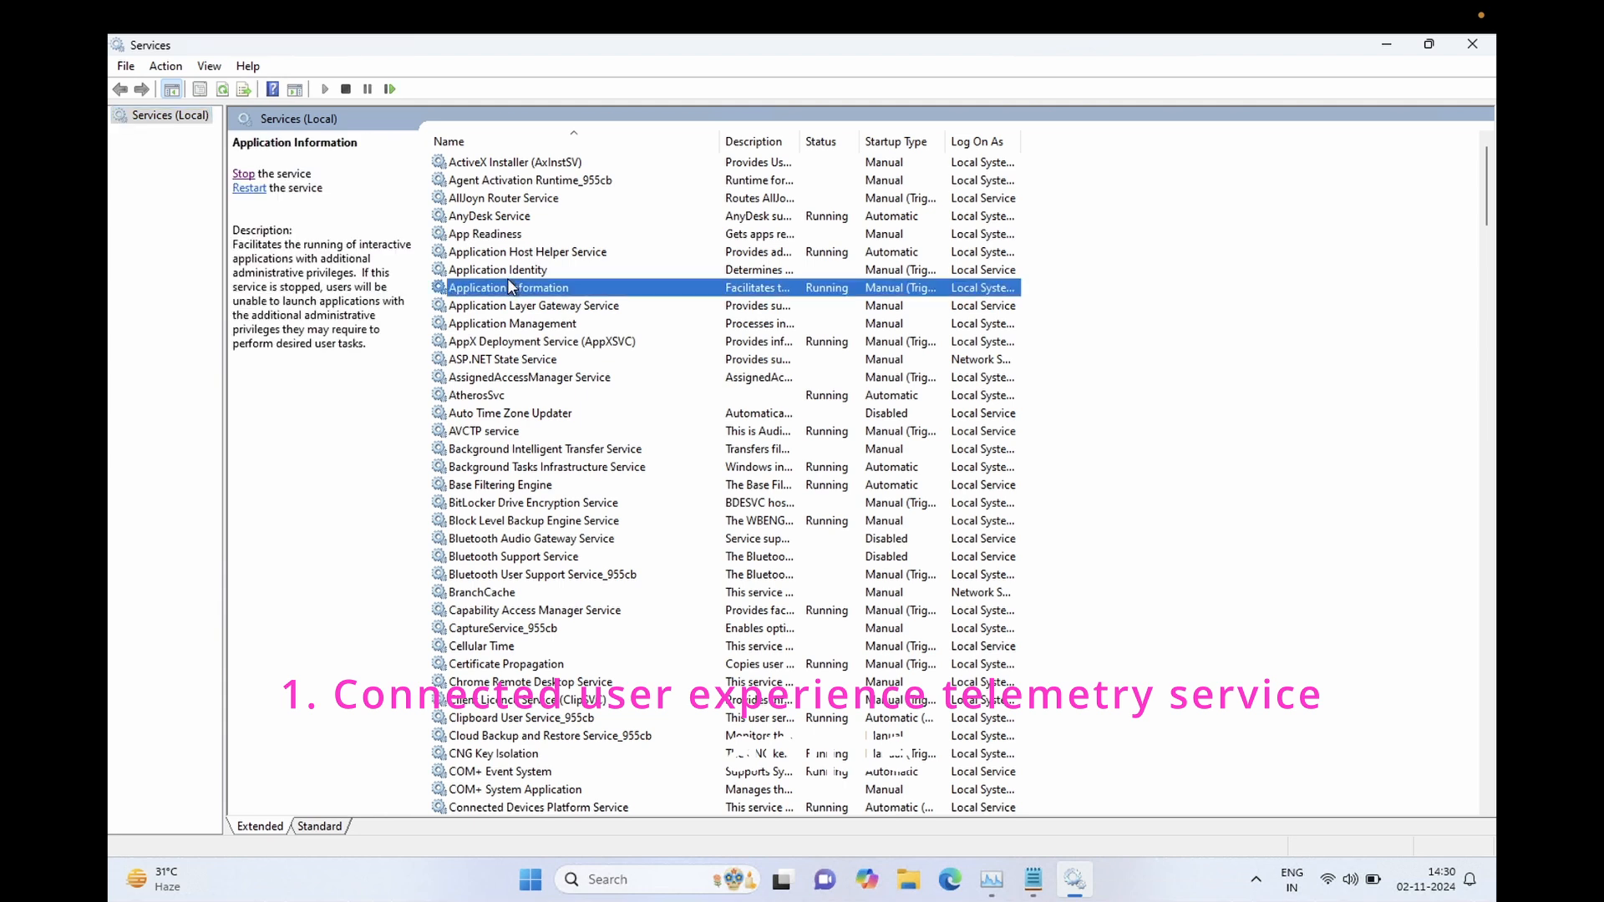
key("c")
key("c")
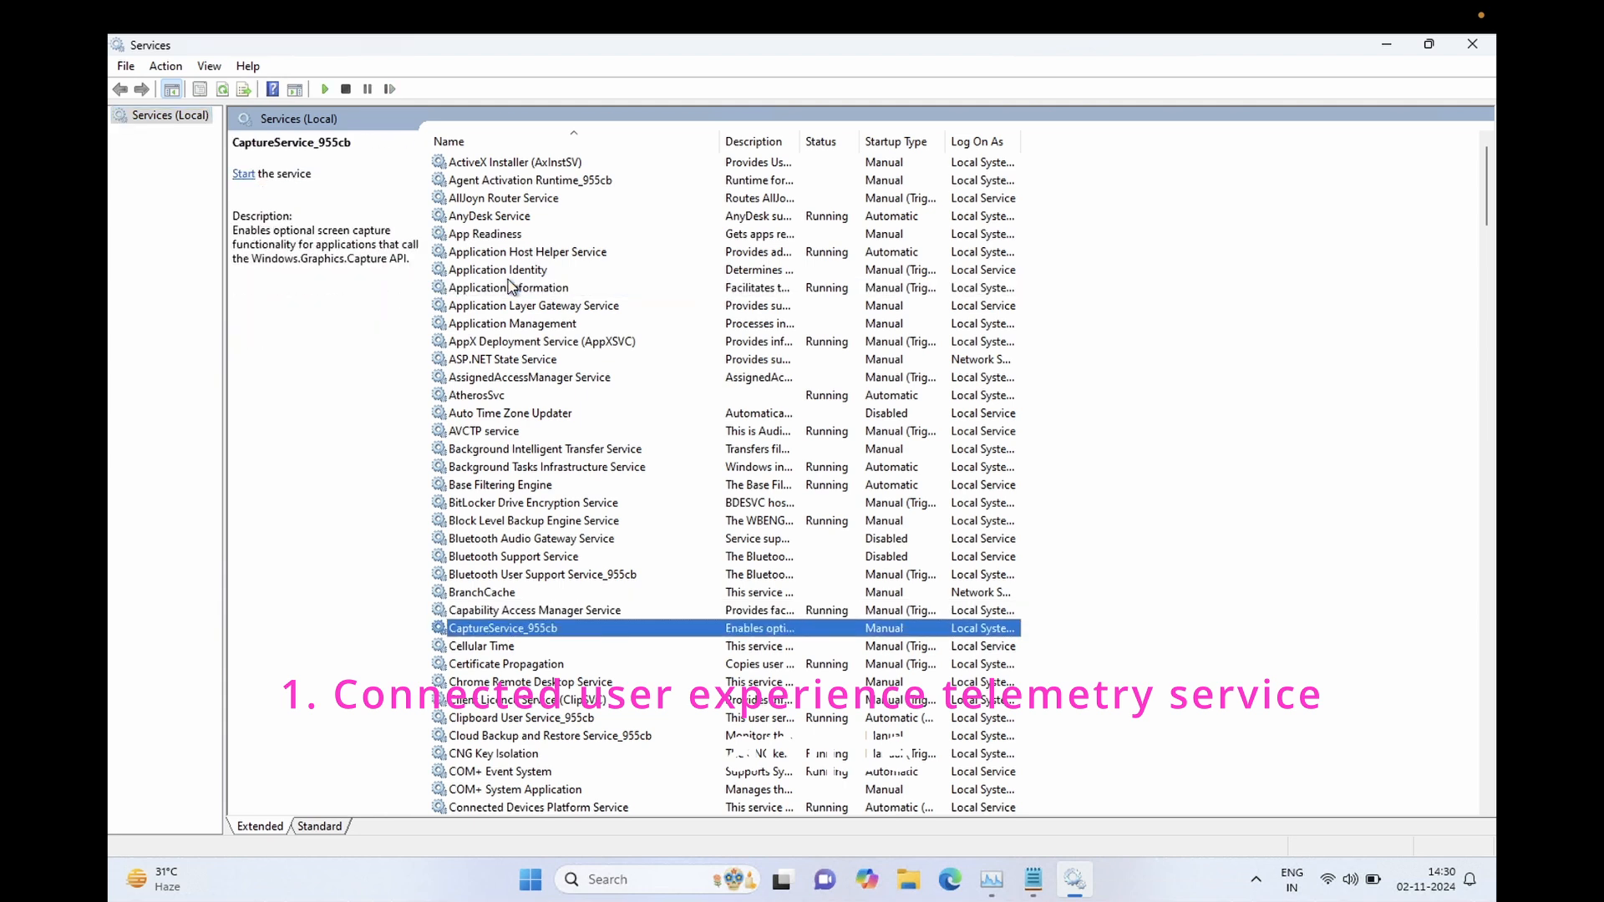
key("c")
key("c")
key("c")
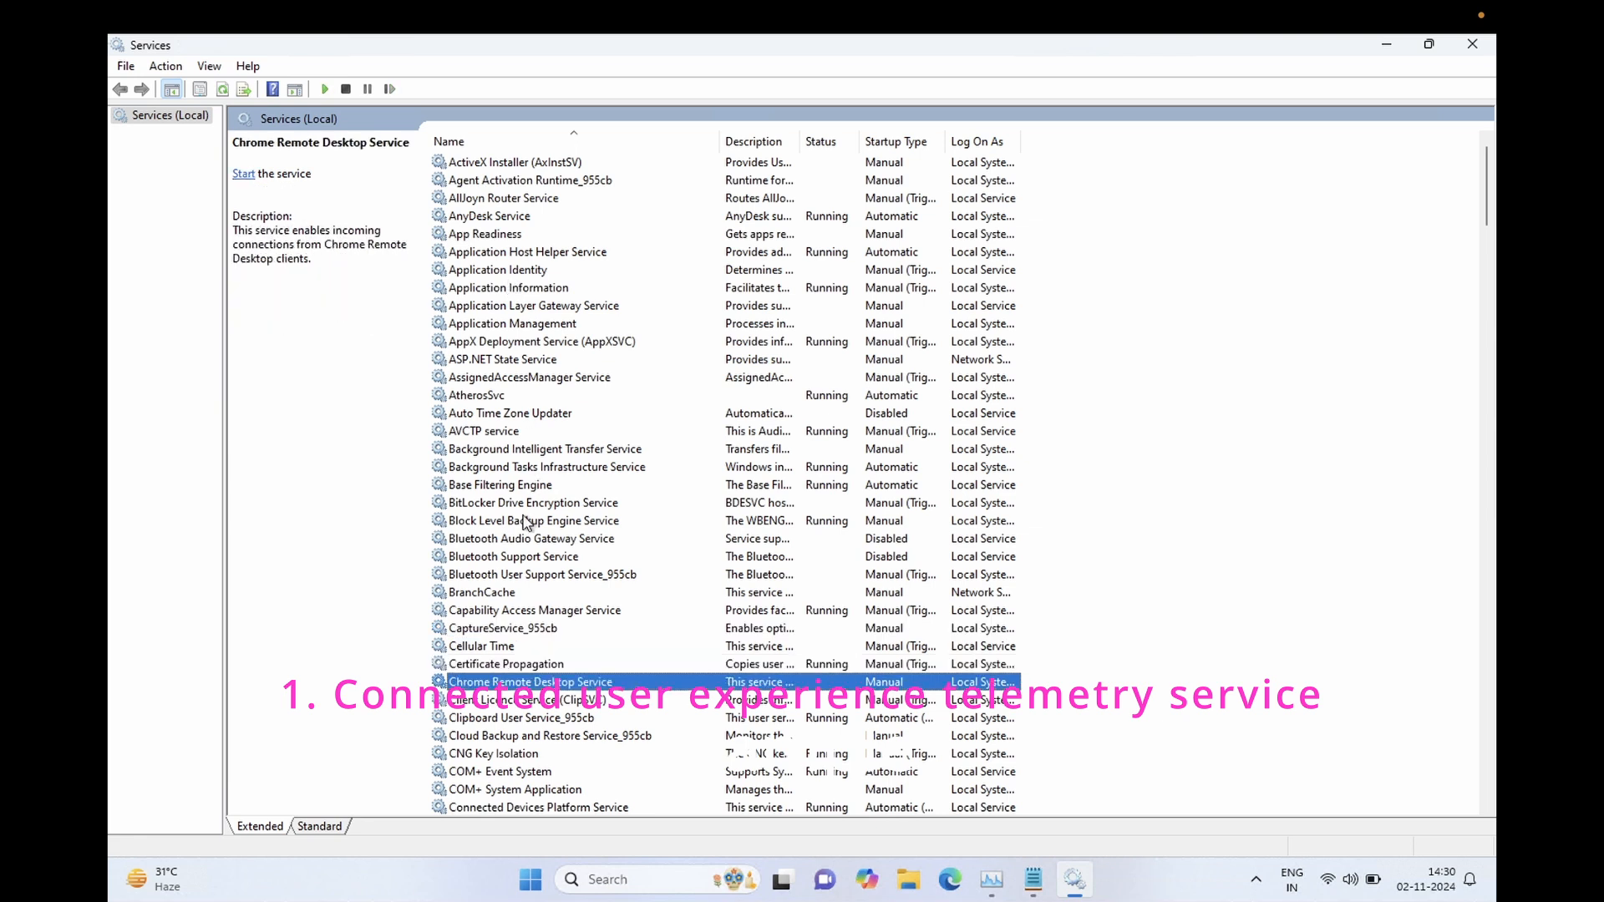
key("c")
key("c")
key("c")
key("c")
key("c")
key("c")
key("c")
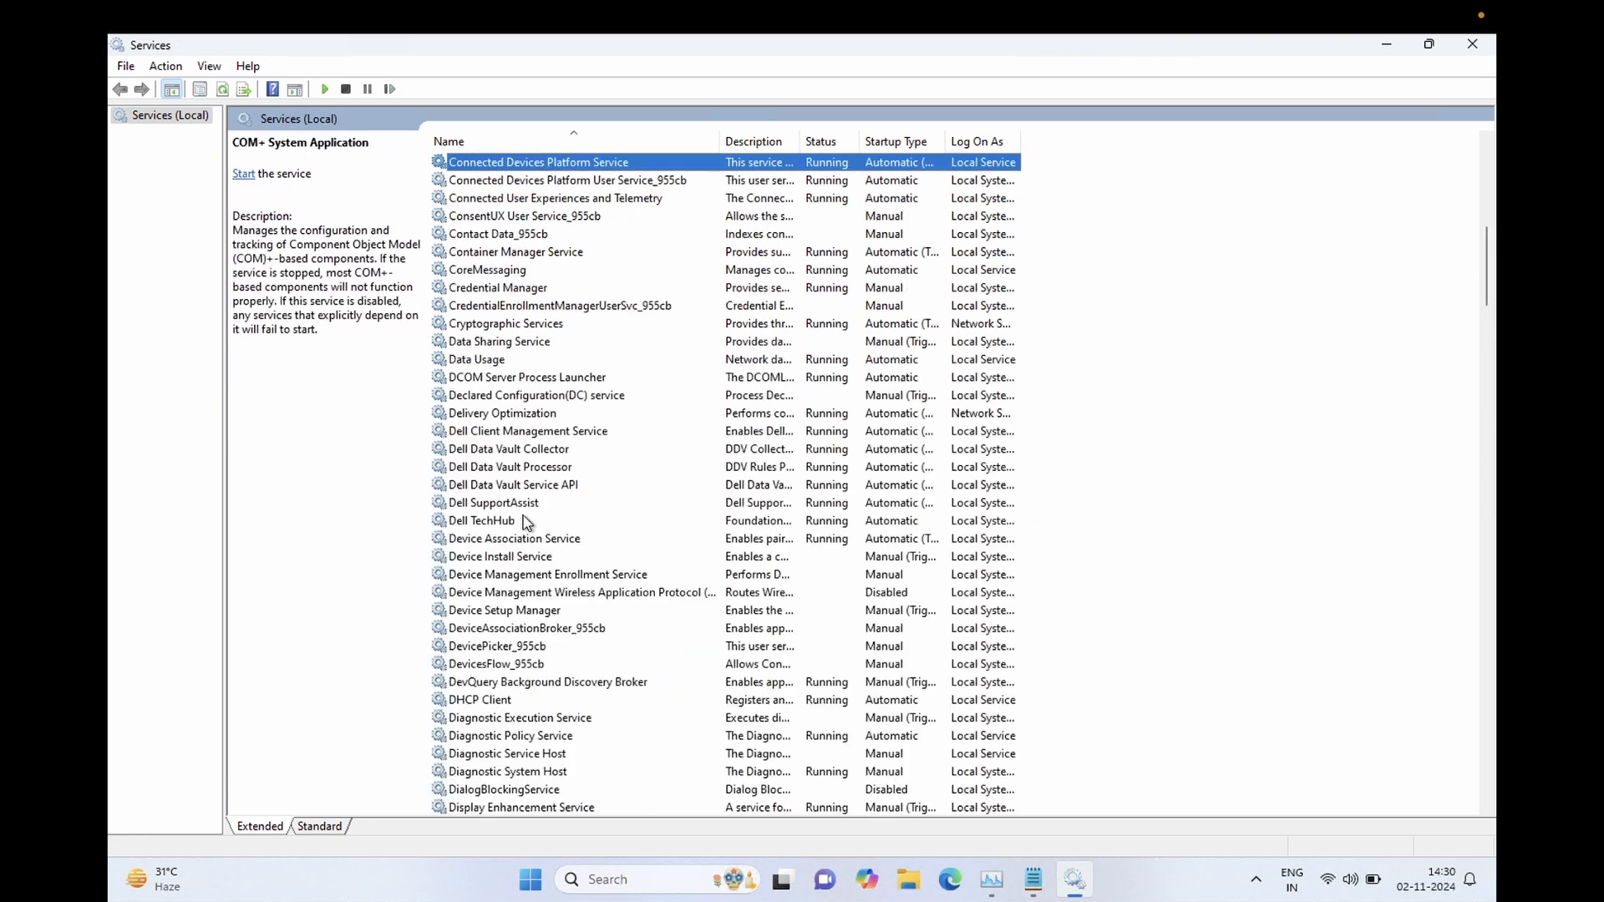
left_click(568, 203)
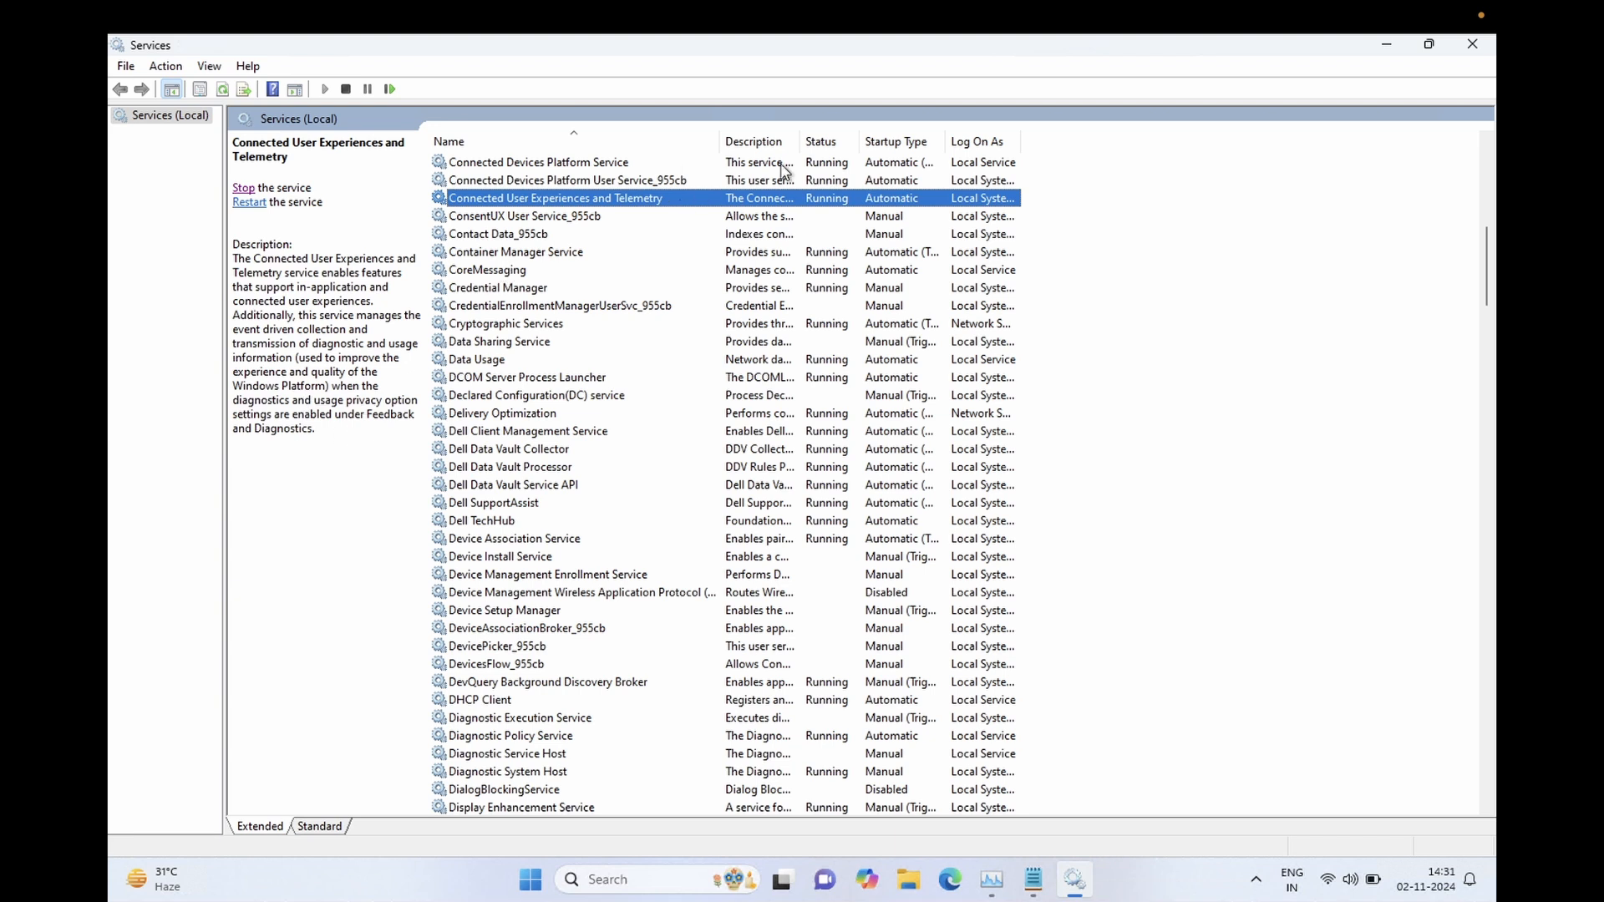
double_click(635, 198)
left_click(746, 433)
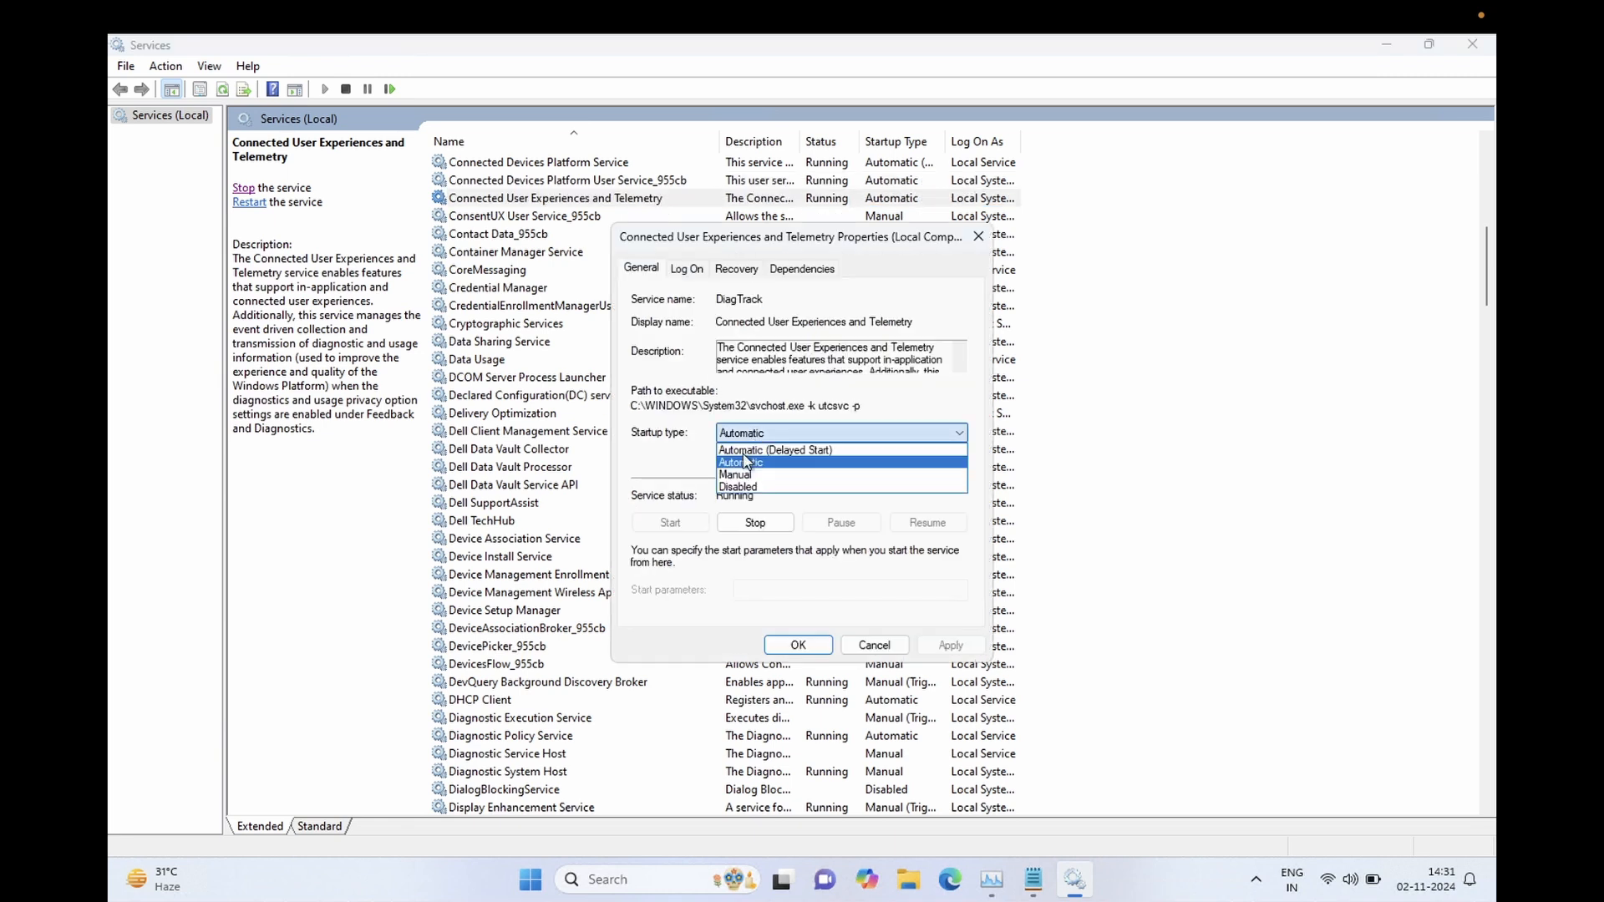
left_click(741, 486)
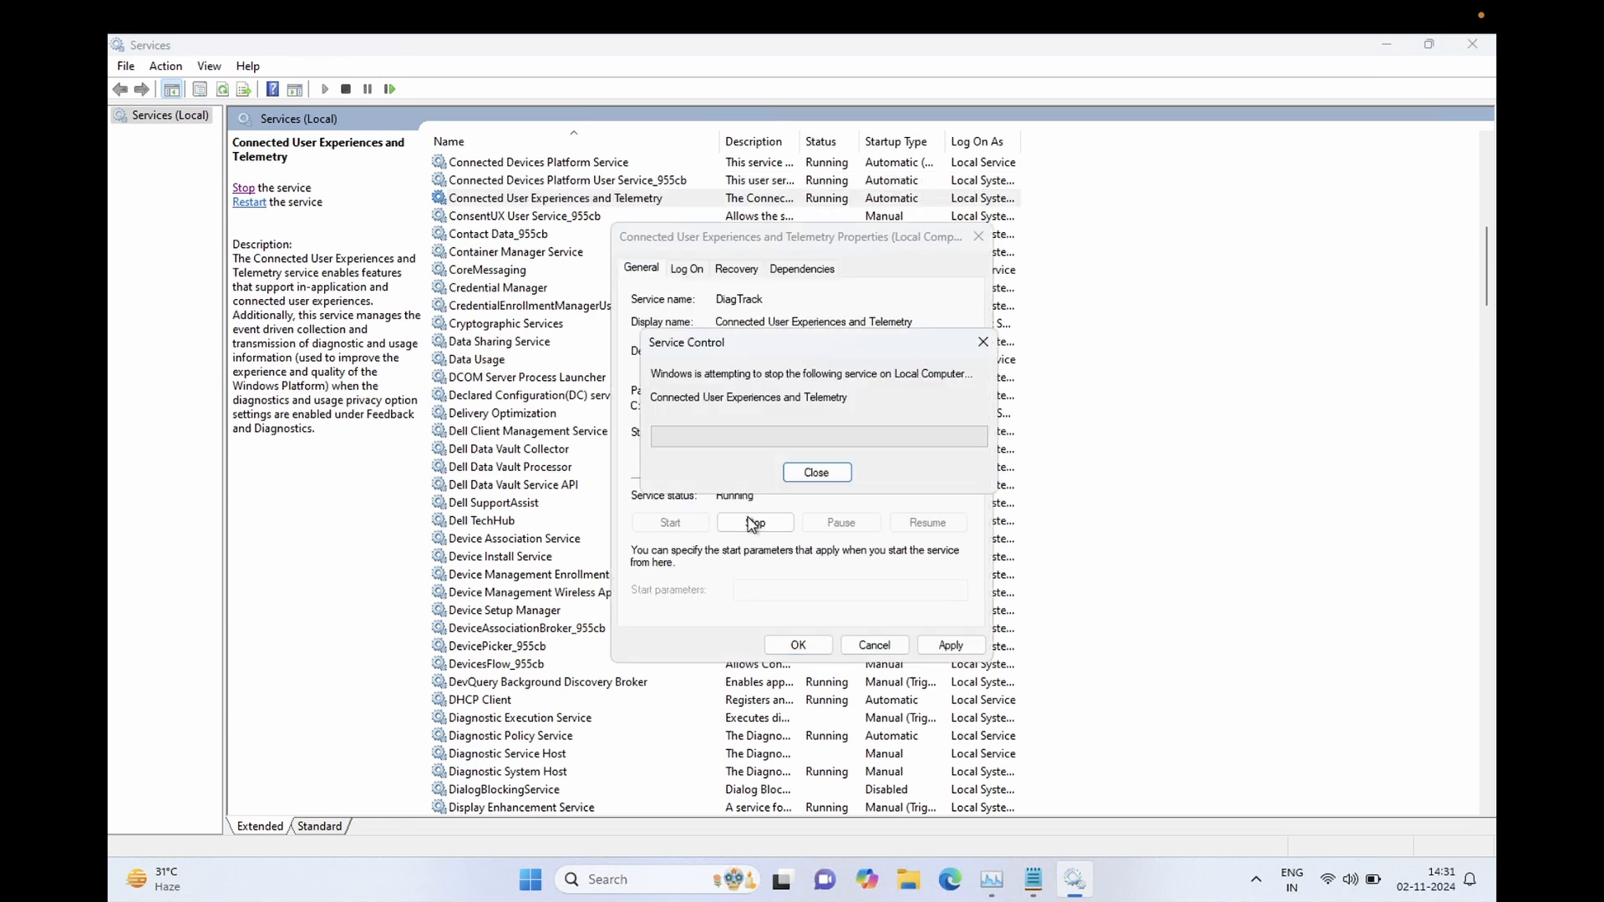
left_click(754, 523)
left_click(944, 643)
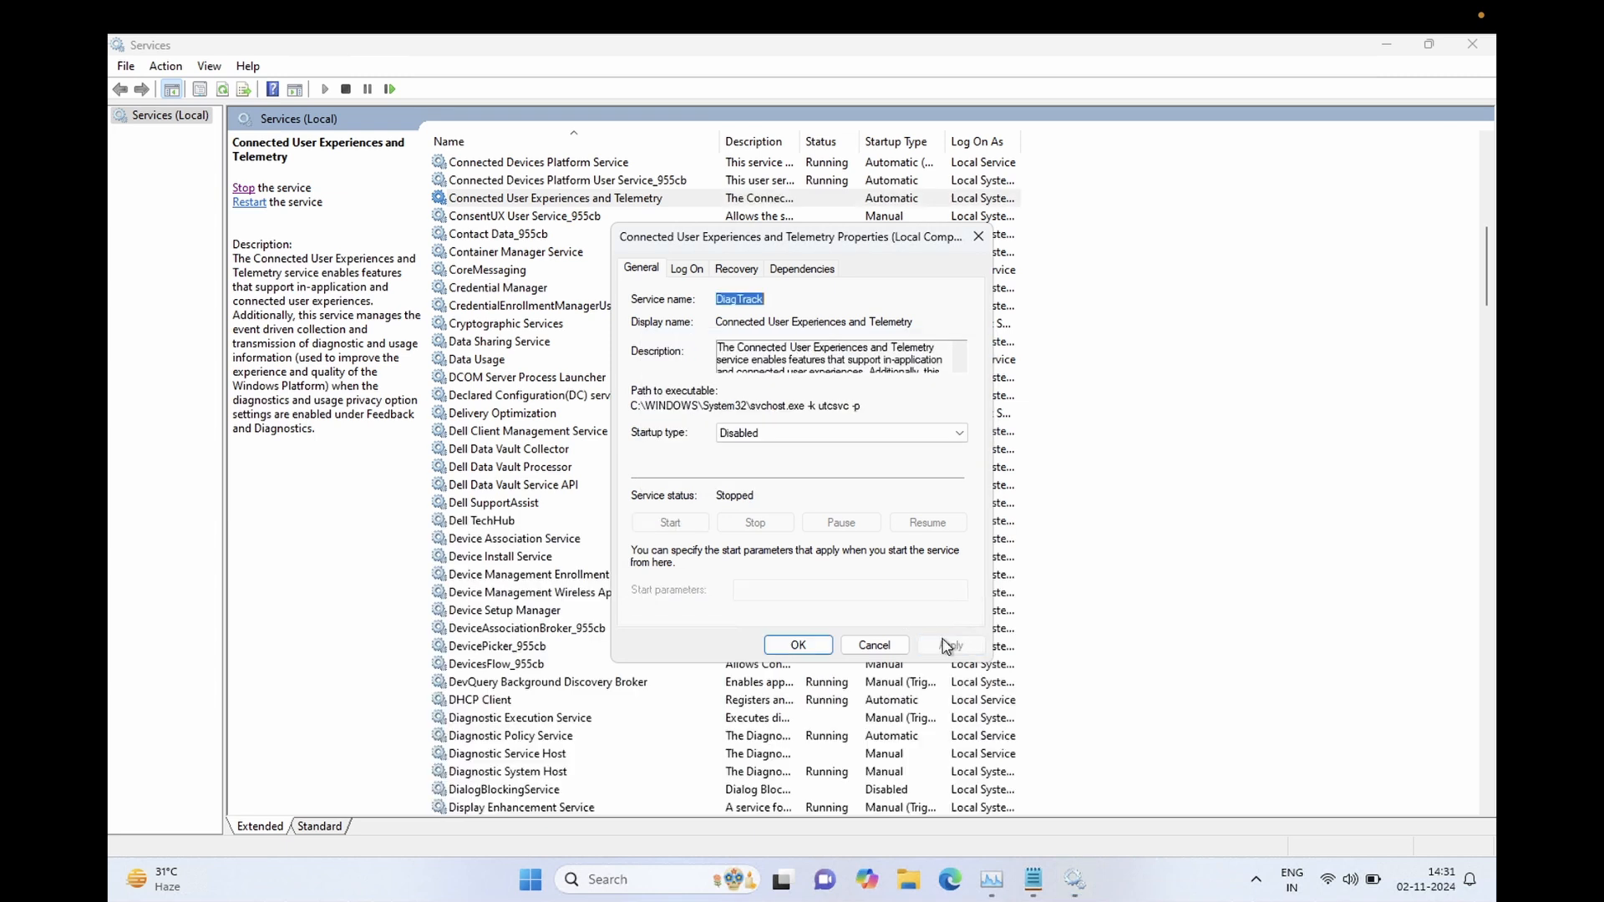
left_click(795, 645)
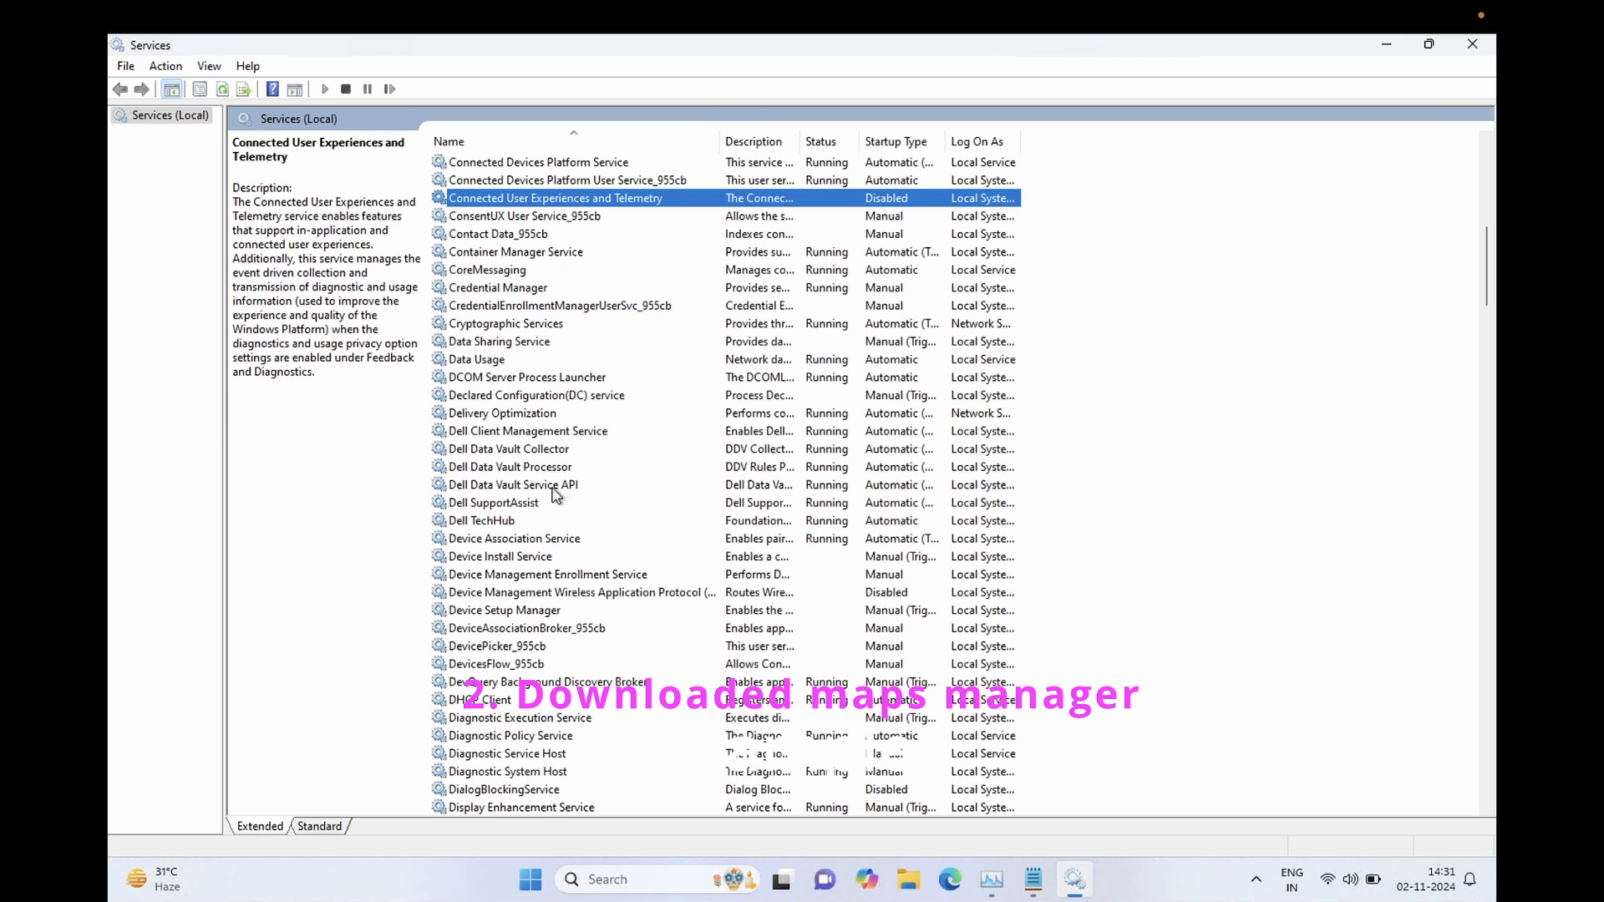
Set the Downloaded Maps Manager service's startup type to Disabled and apply the change
key("d")
key("d")
key("d")
key("d")
key("d")
key("d")
key("d")
key("d")
key("d")
key("d")
key("d")
key("d")
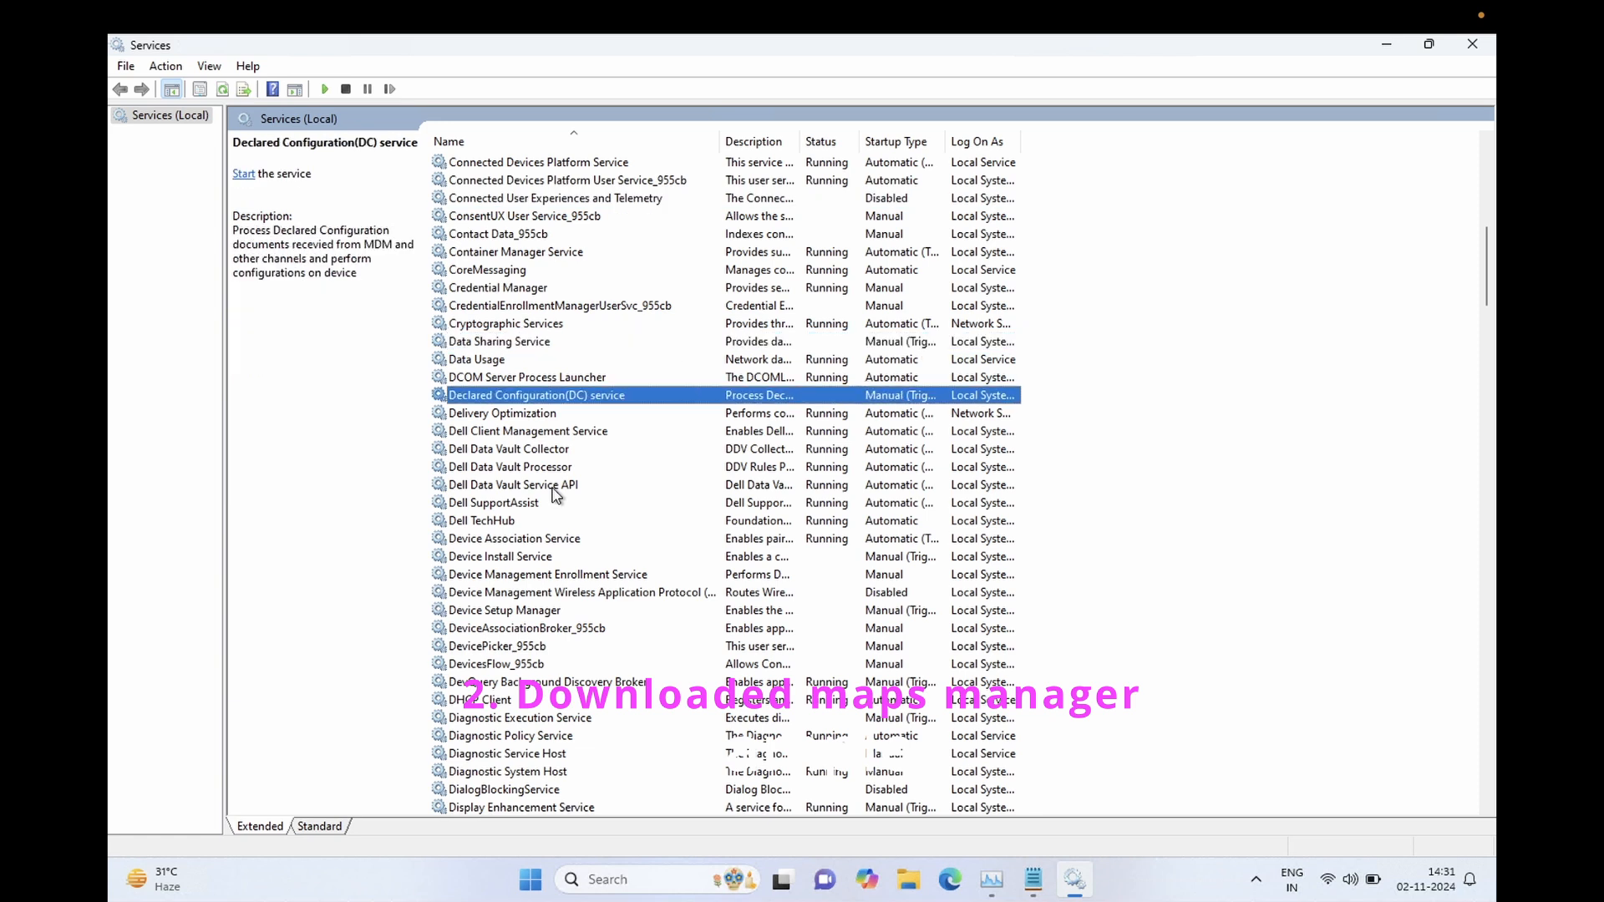
key("d")
key("d")
key("d")
key("d")
key("d")
key("d")
key("d")
key("d")
key("d")
key("d")
key("d")
key("d")
key("d")
key("d")
key("d")
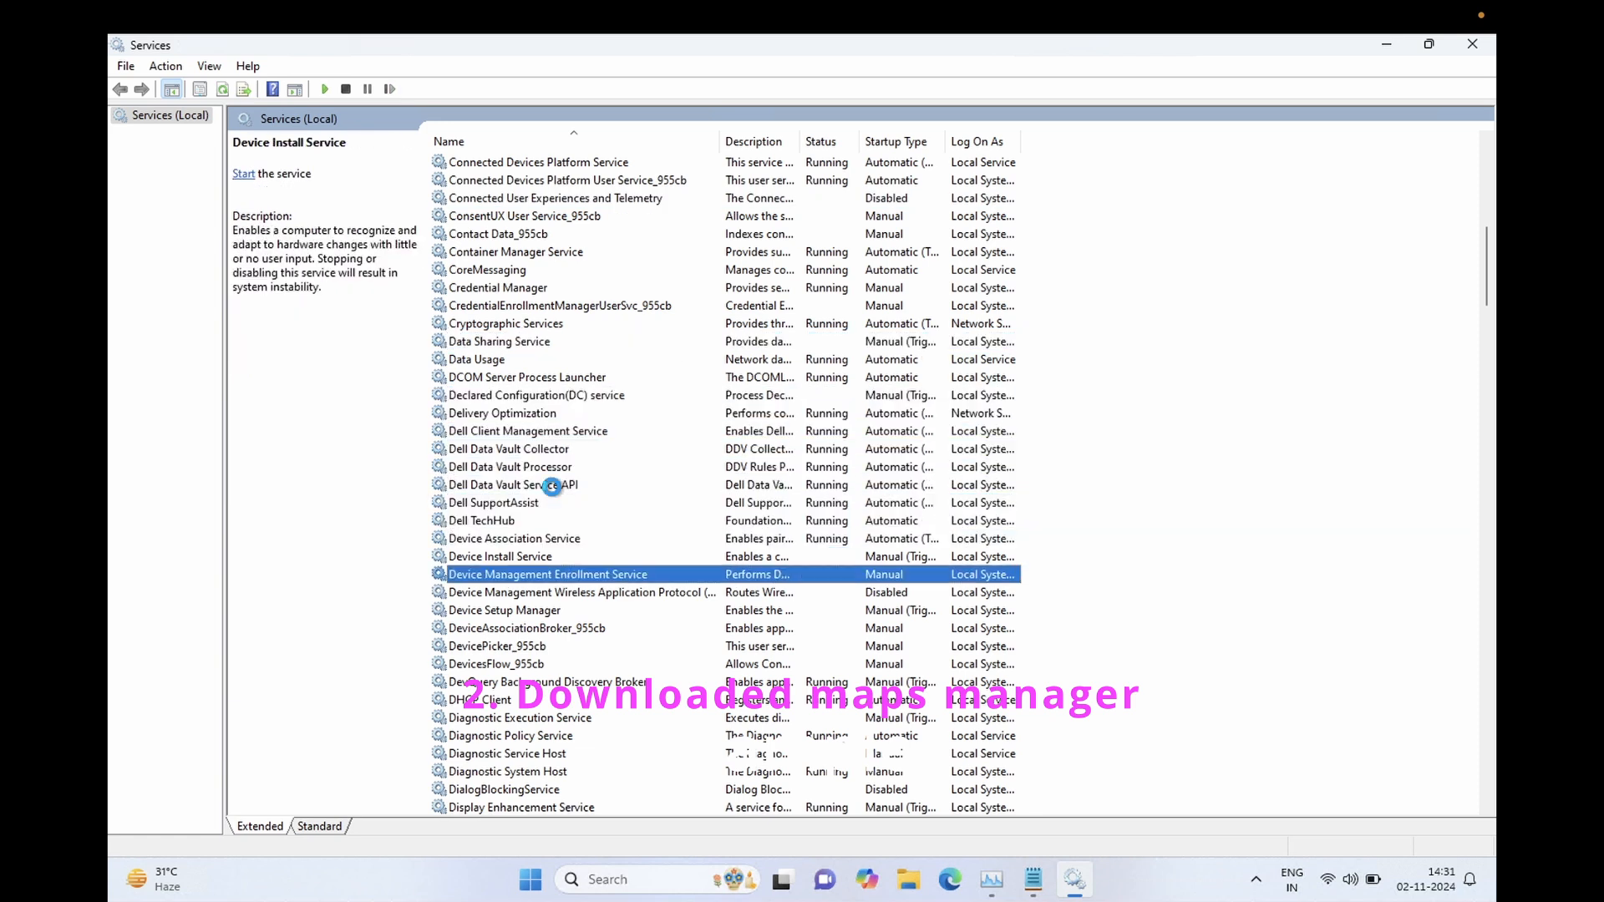
key("d")
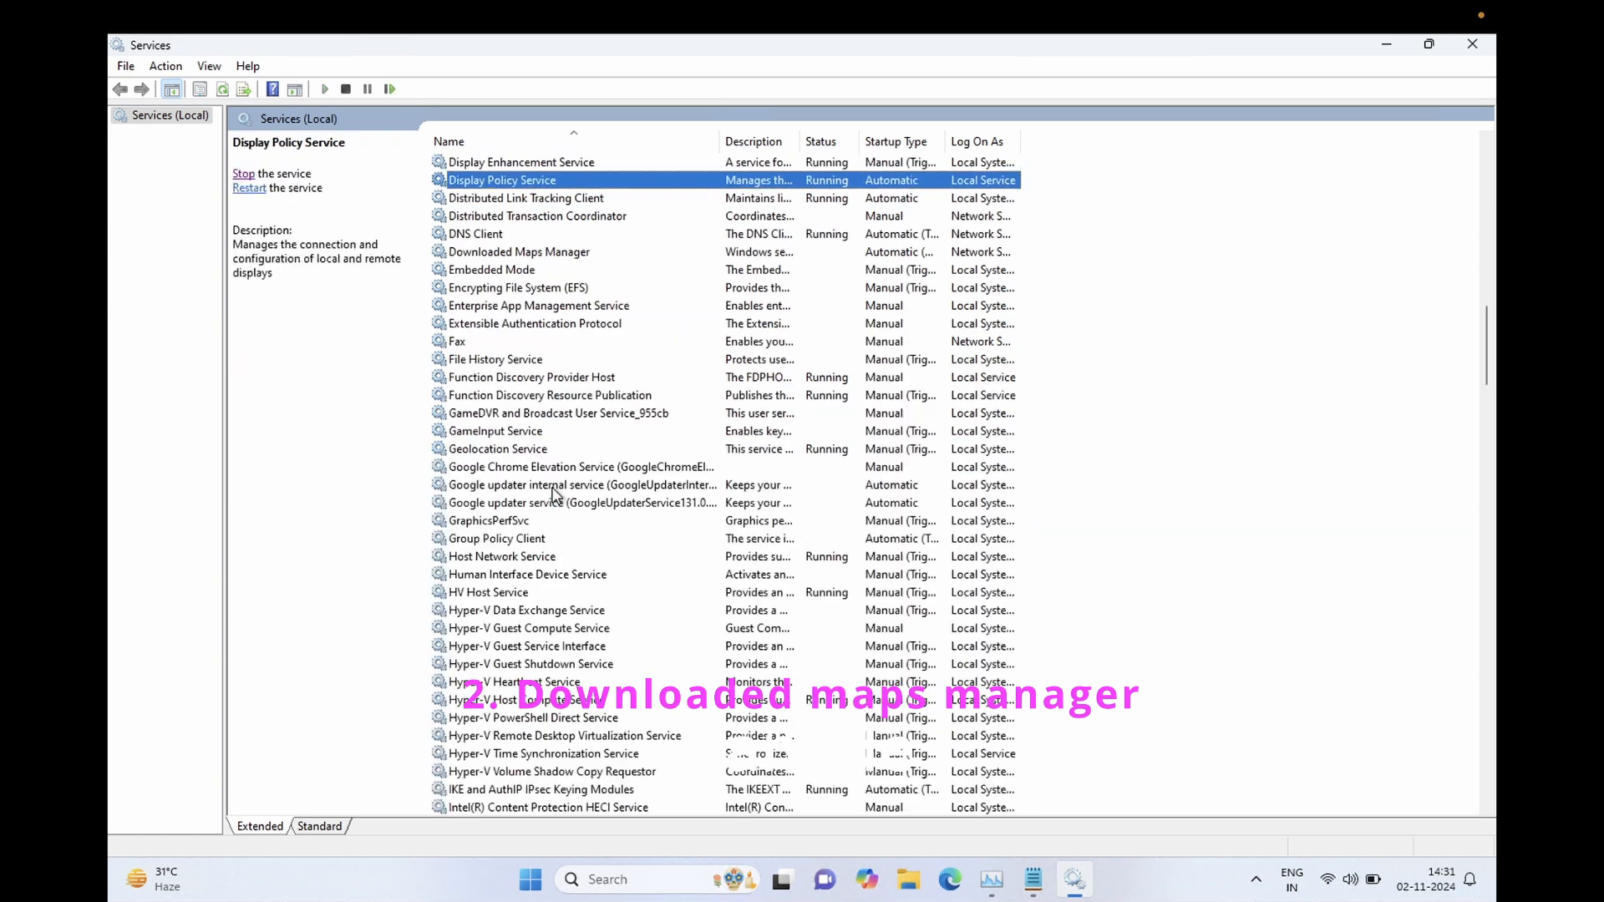
key("d")
key("d")
key("d")
key("d")
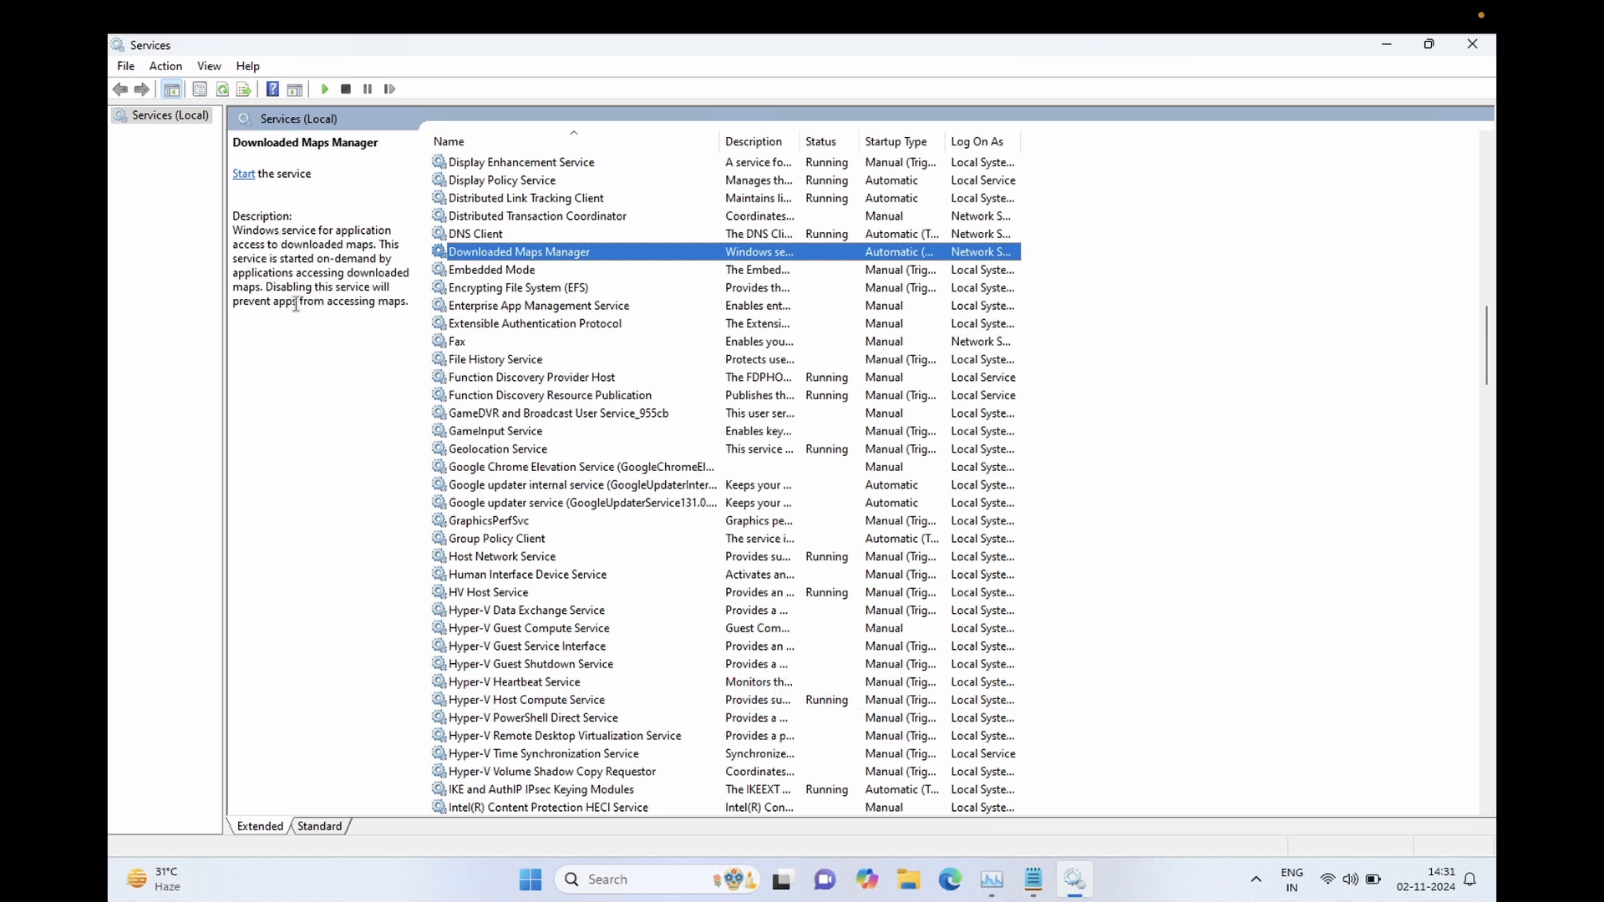
double_click(582, 255)
left_click(759, 432)
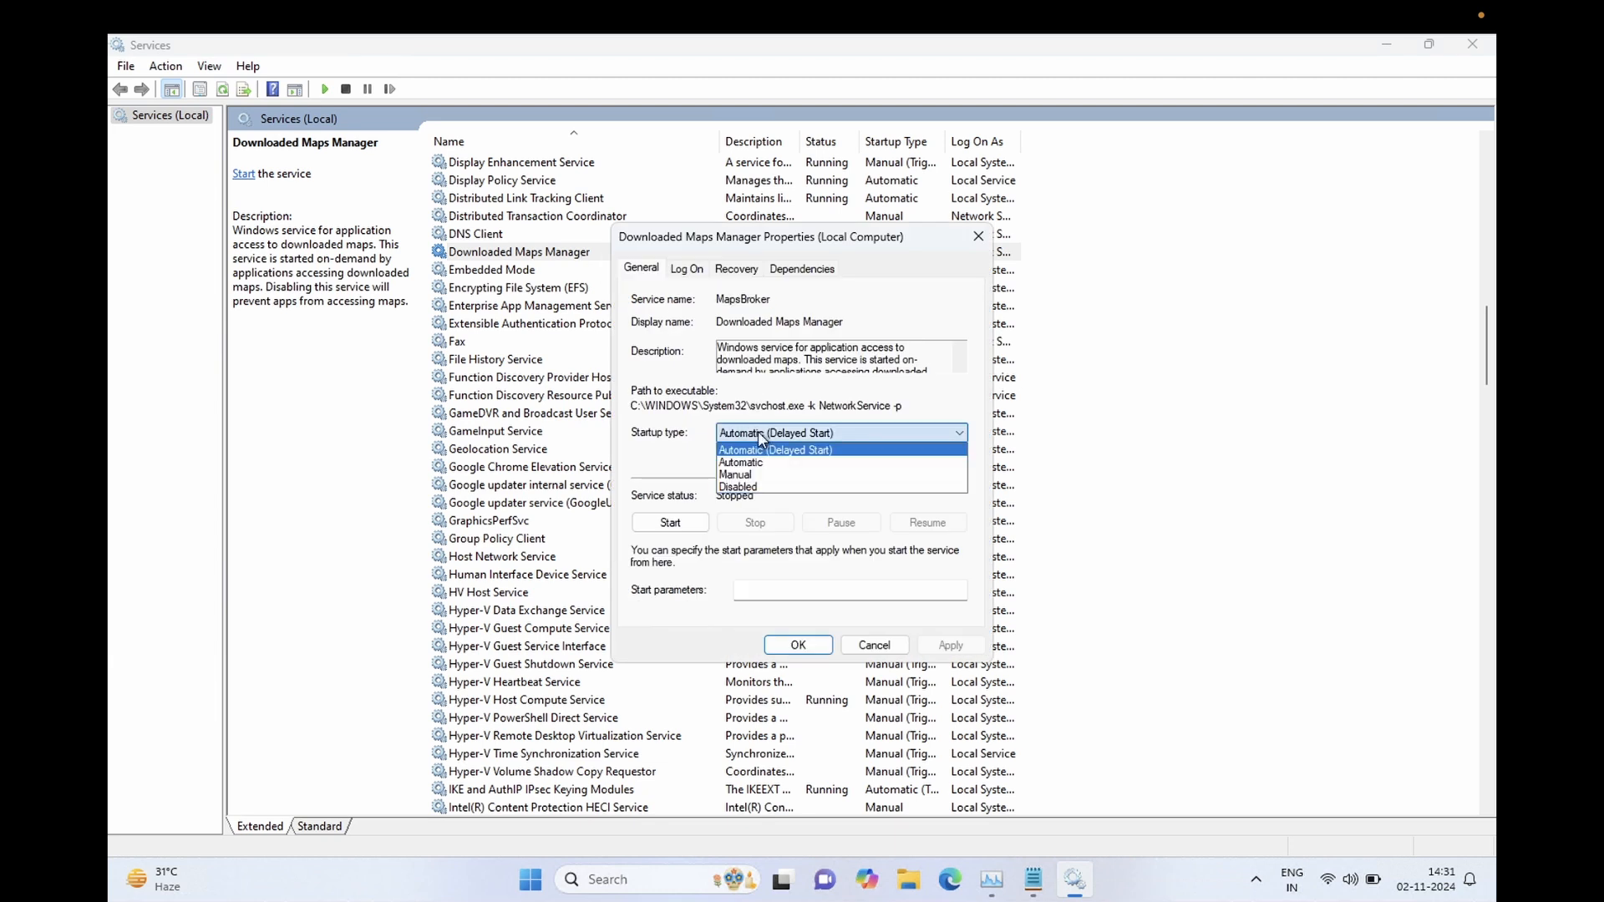
left_click(744, 487)
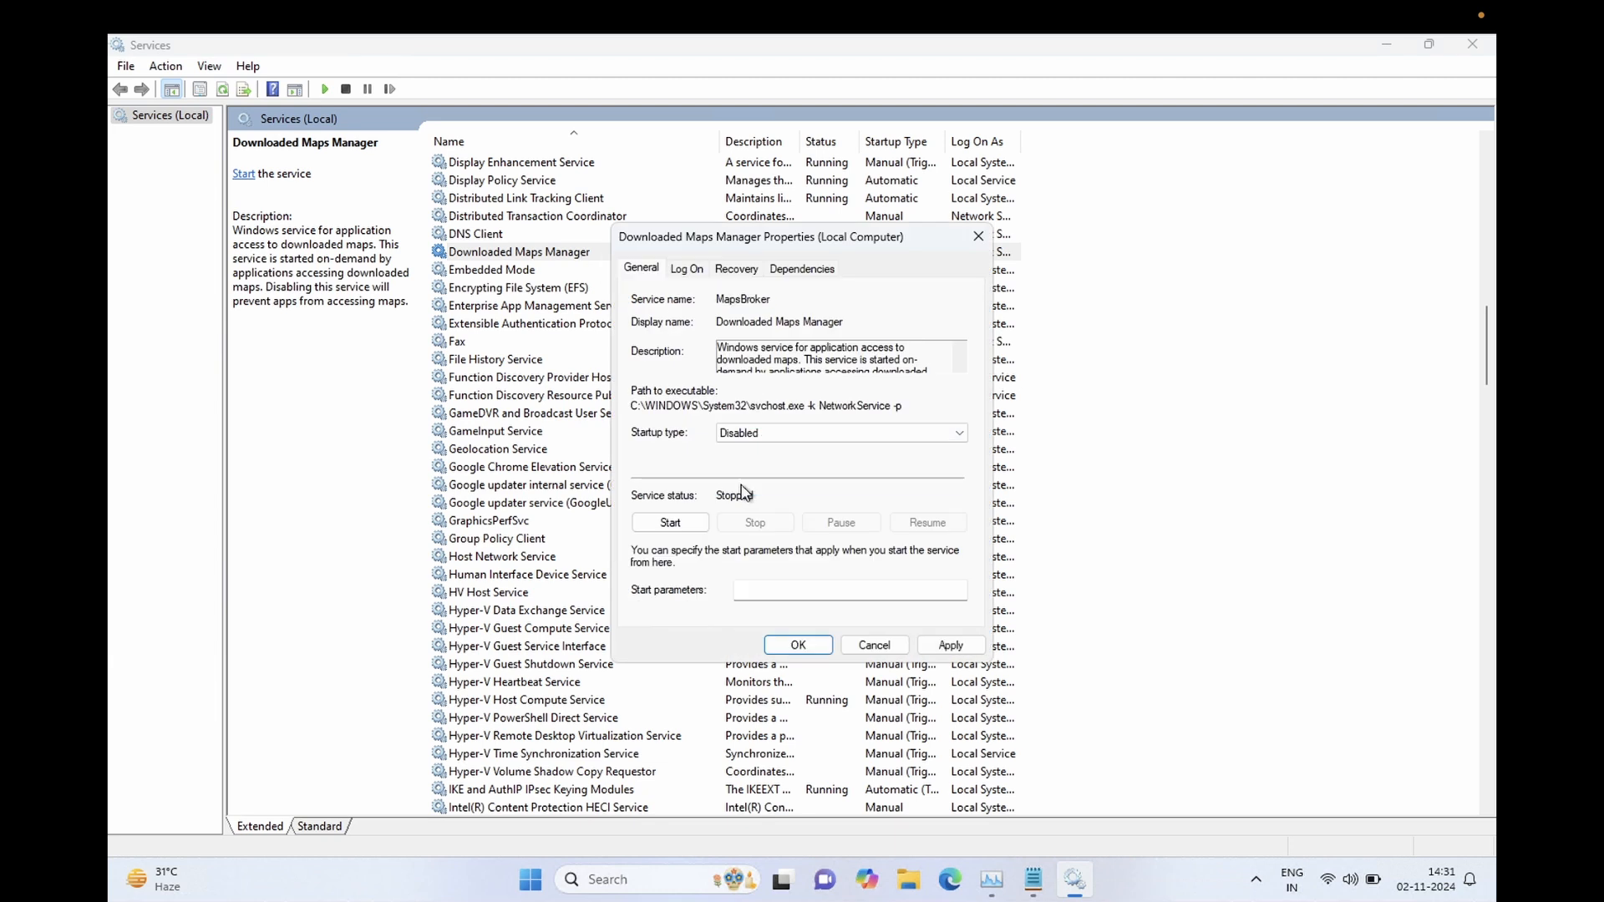
left_click(950, 650)
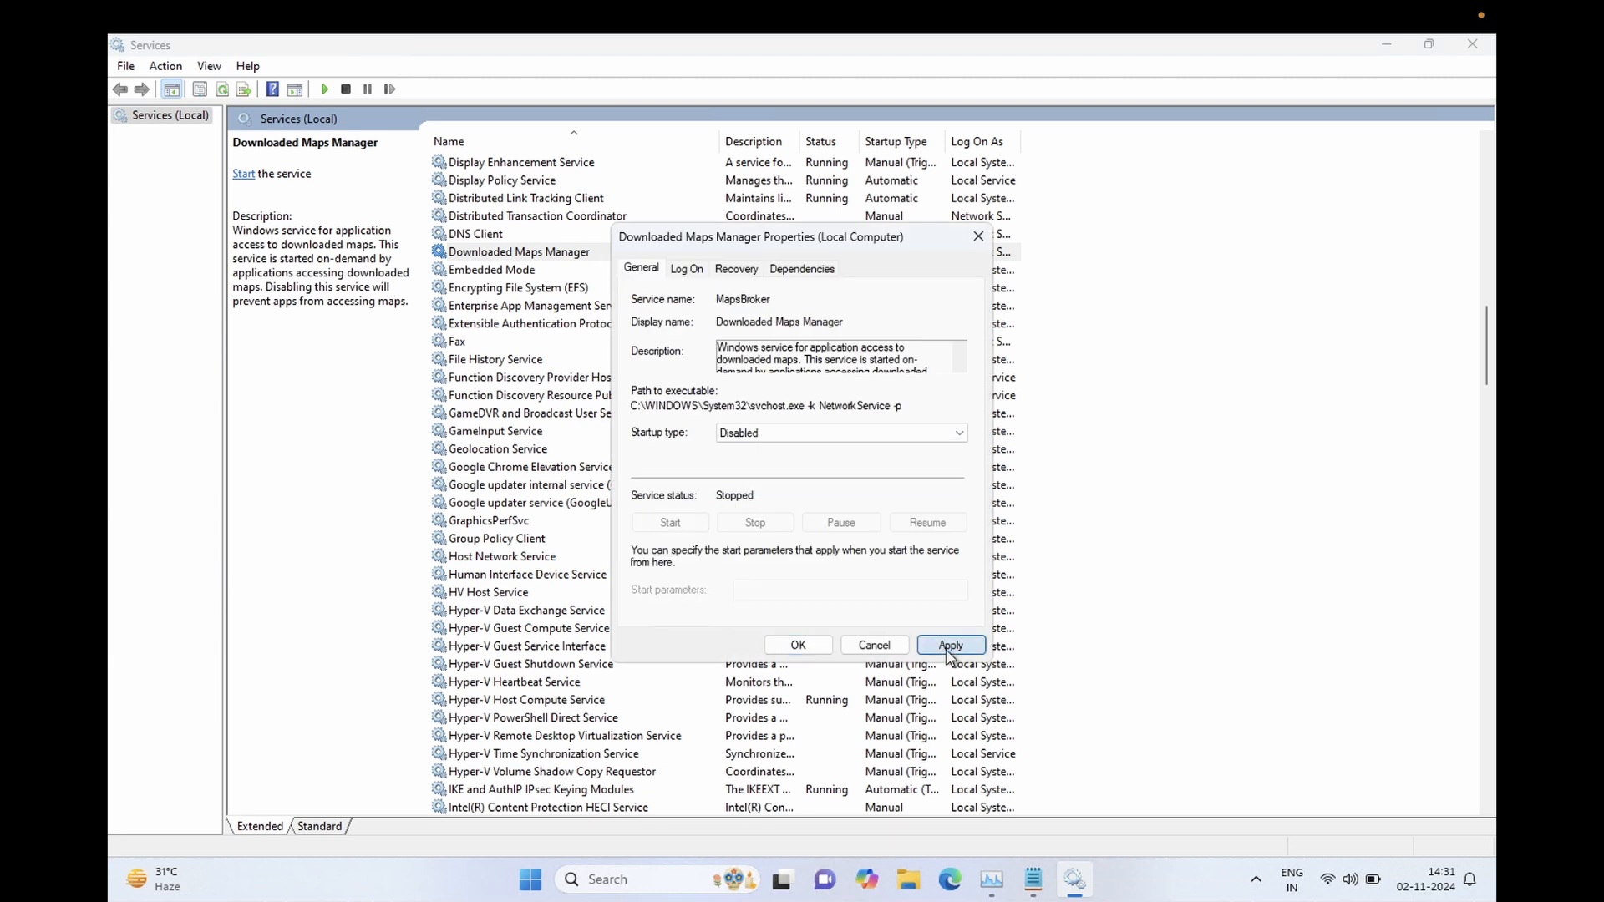
left_click(810, 650)
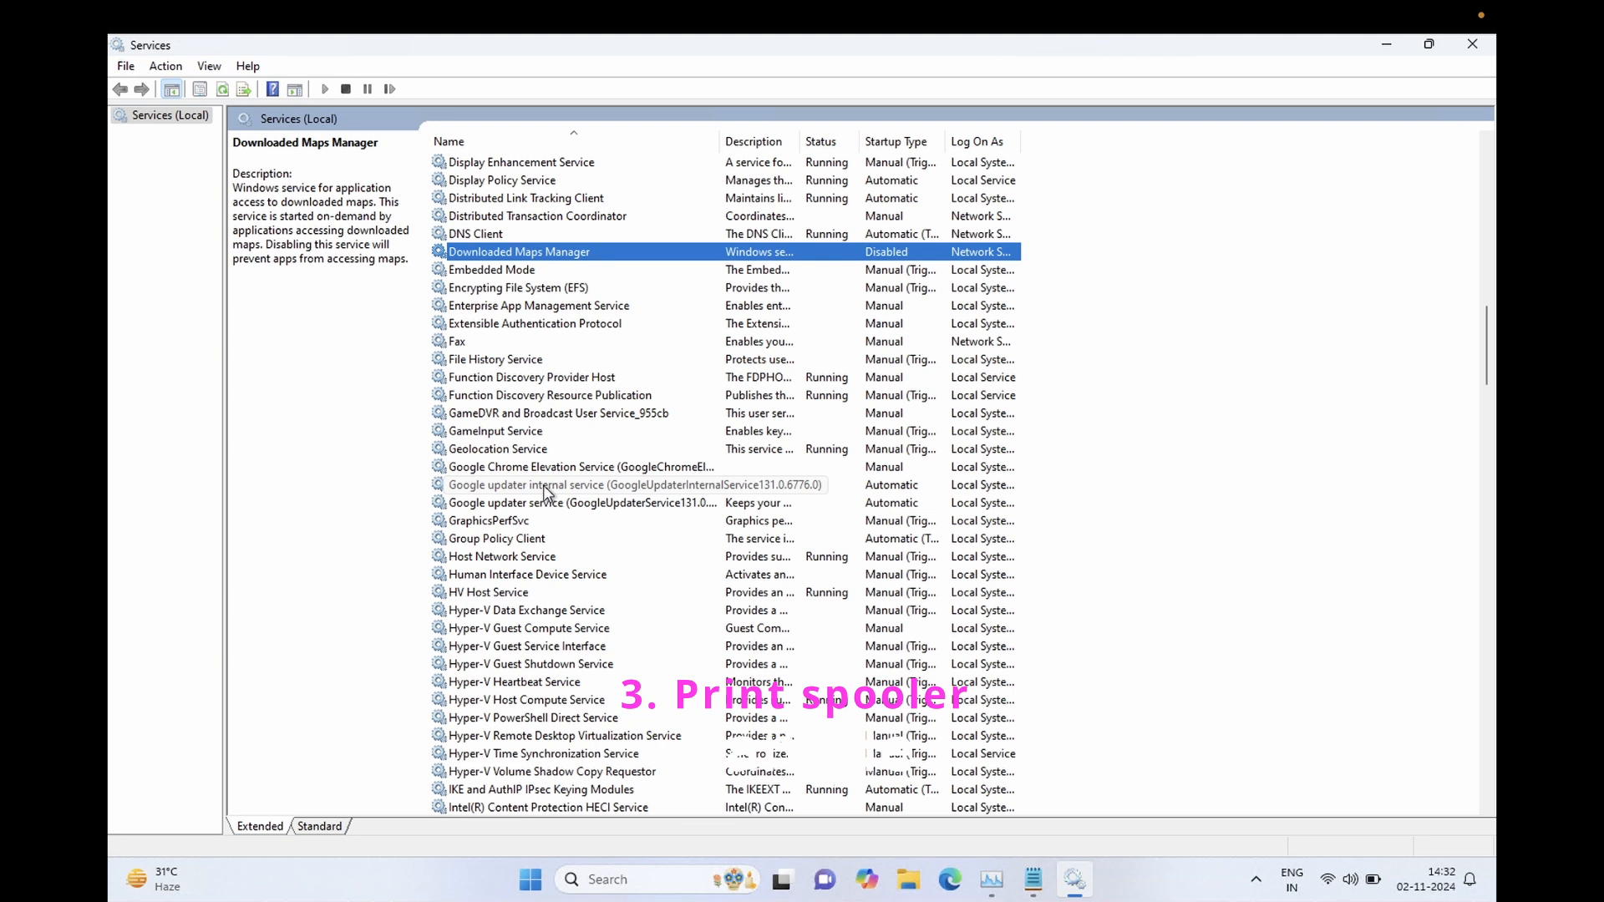
Set the Print Spooler service's startup type to Disabled, stop the service and apply the change
key("p")
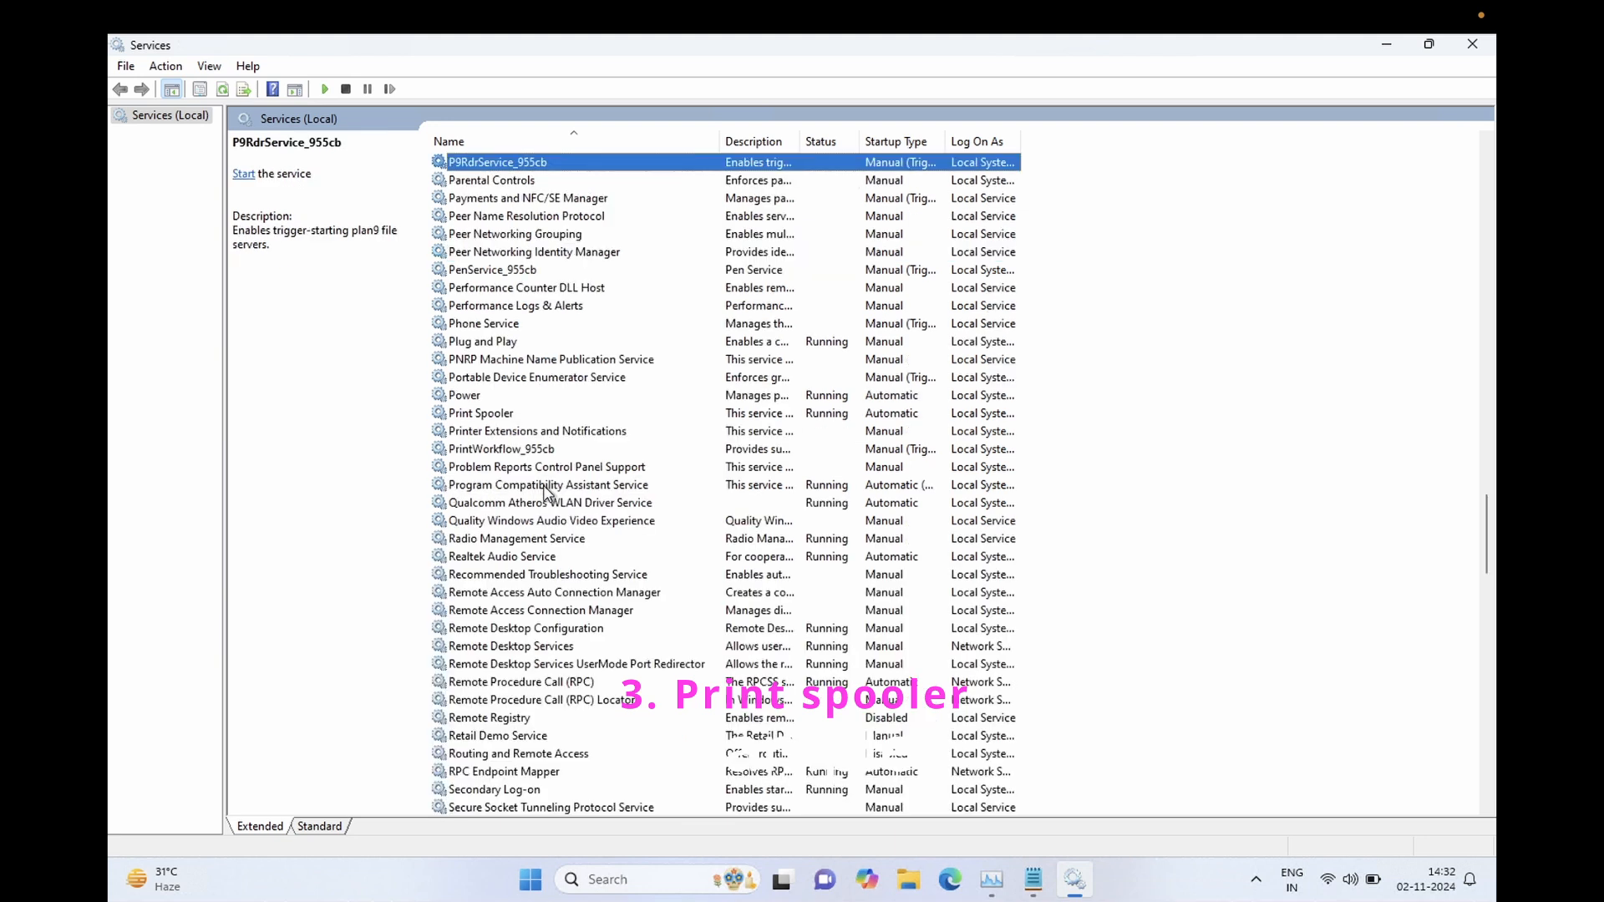
key("Down")
key("Down")
key("Down")
key("Down")
key("Down")
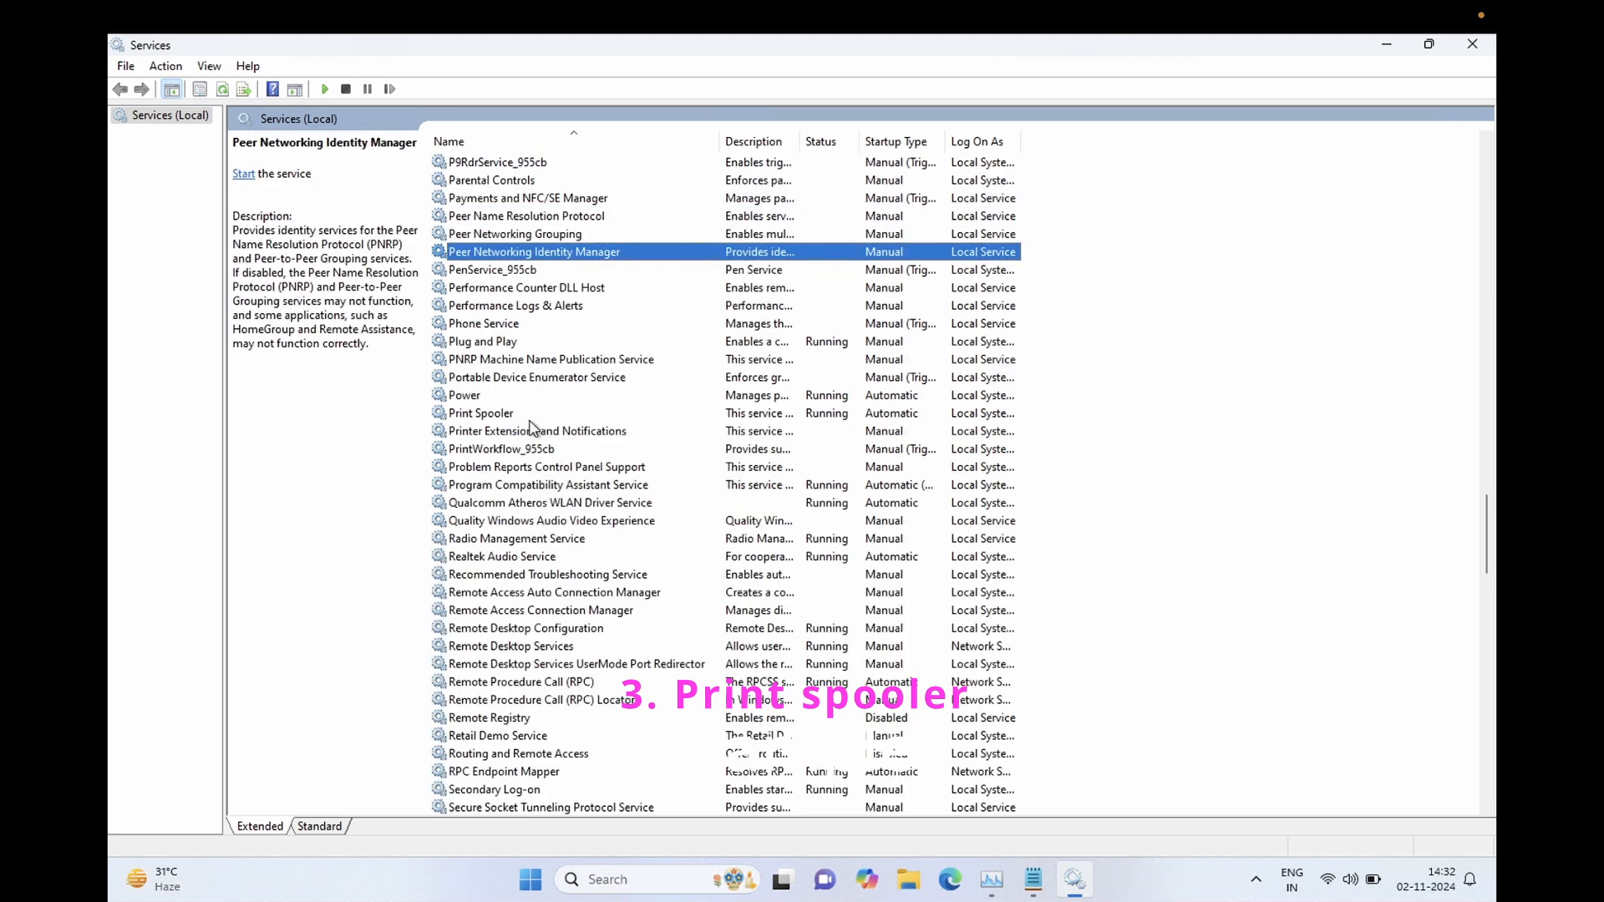
left_click(511, 414)
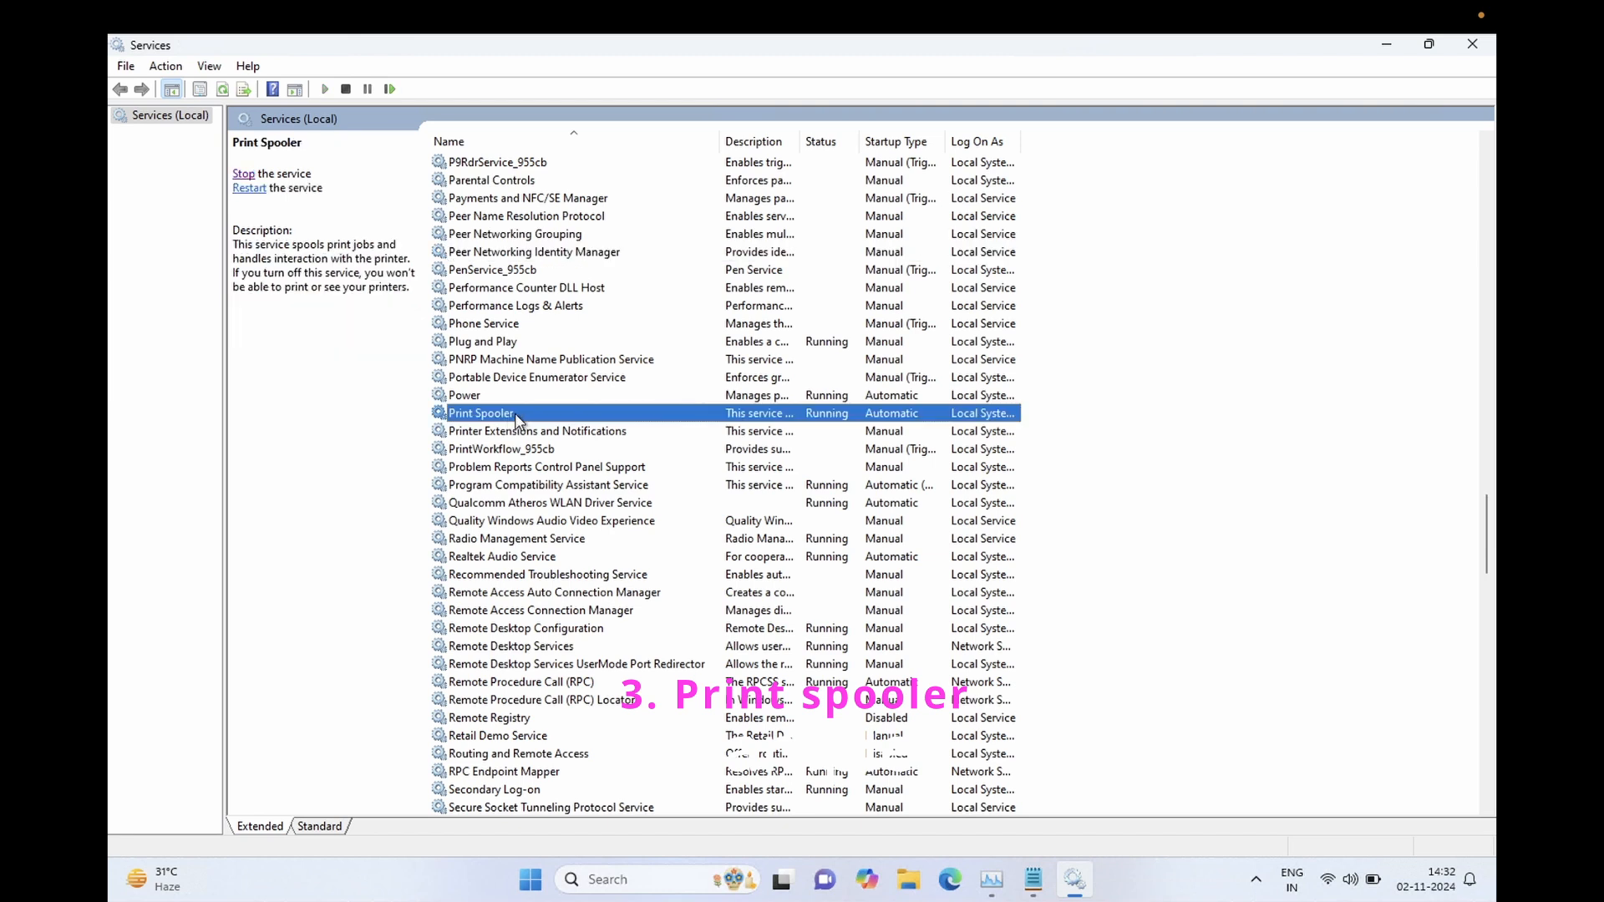
double_click(515, 413)
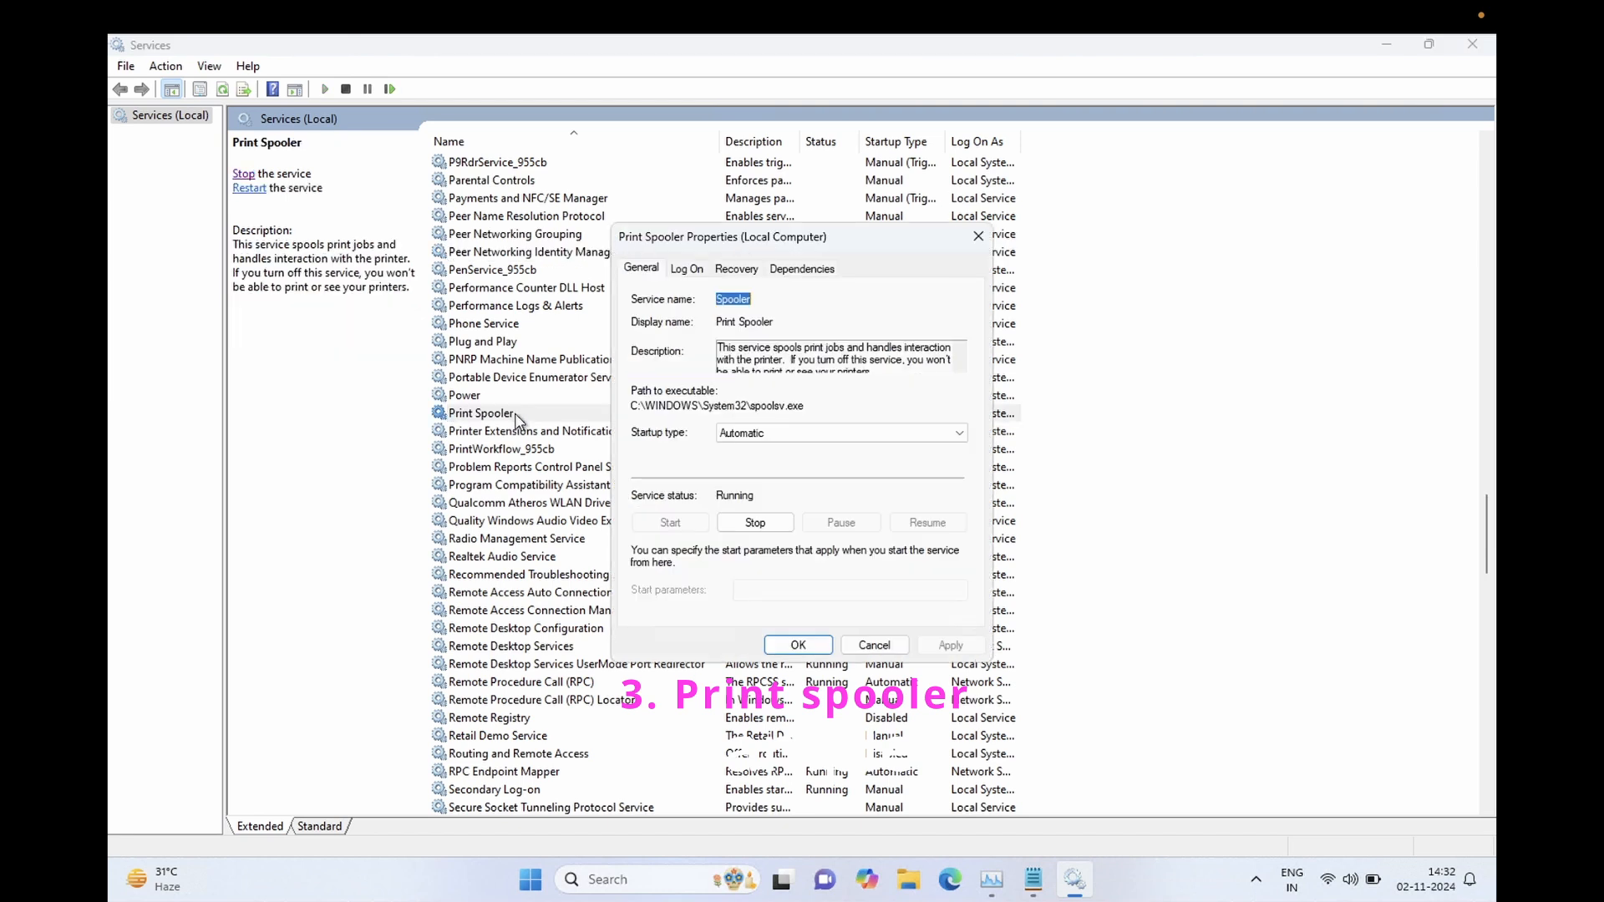
left_click(755, 434)
left_click(746, 488)
left_click(757, 526)
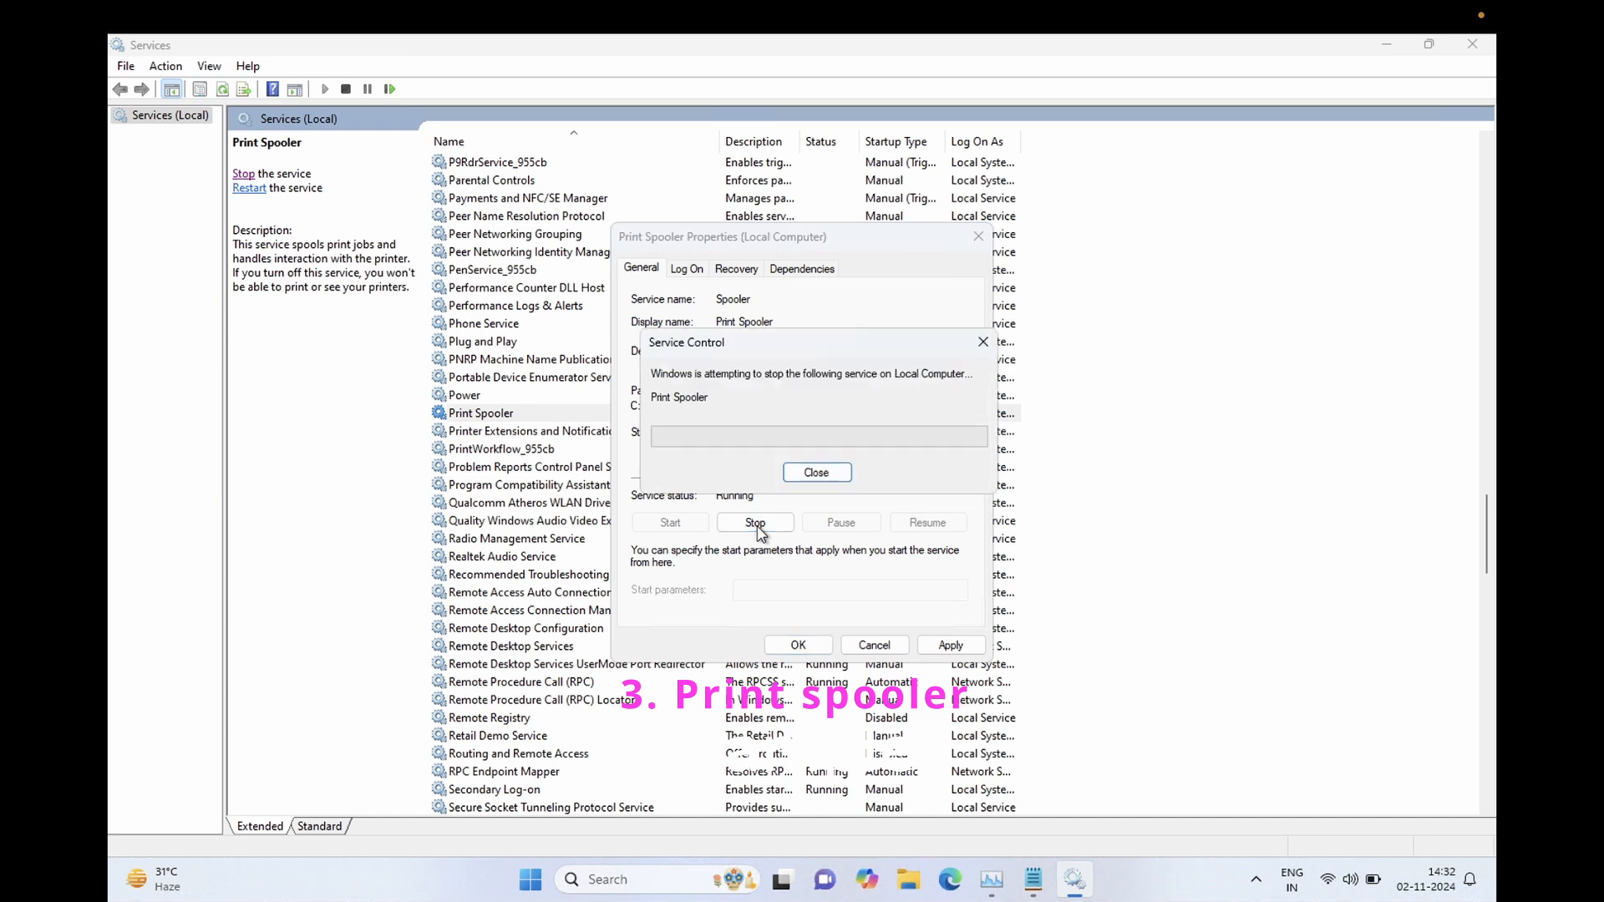
left_click(940, 645)
left_click(799, 646)
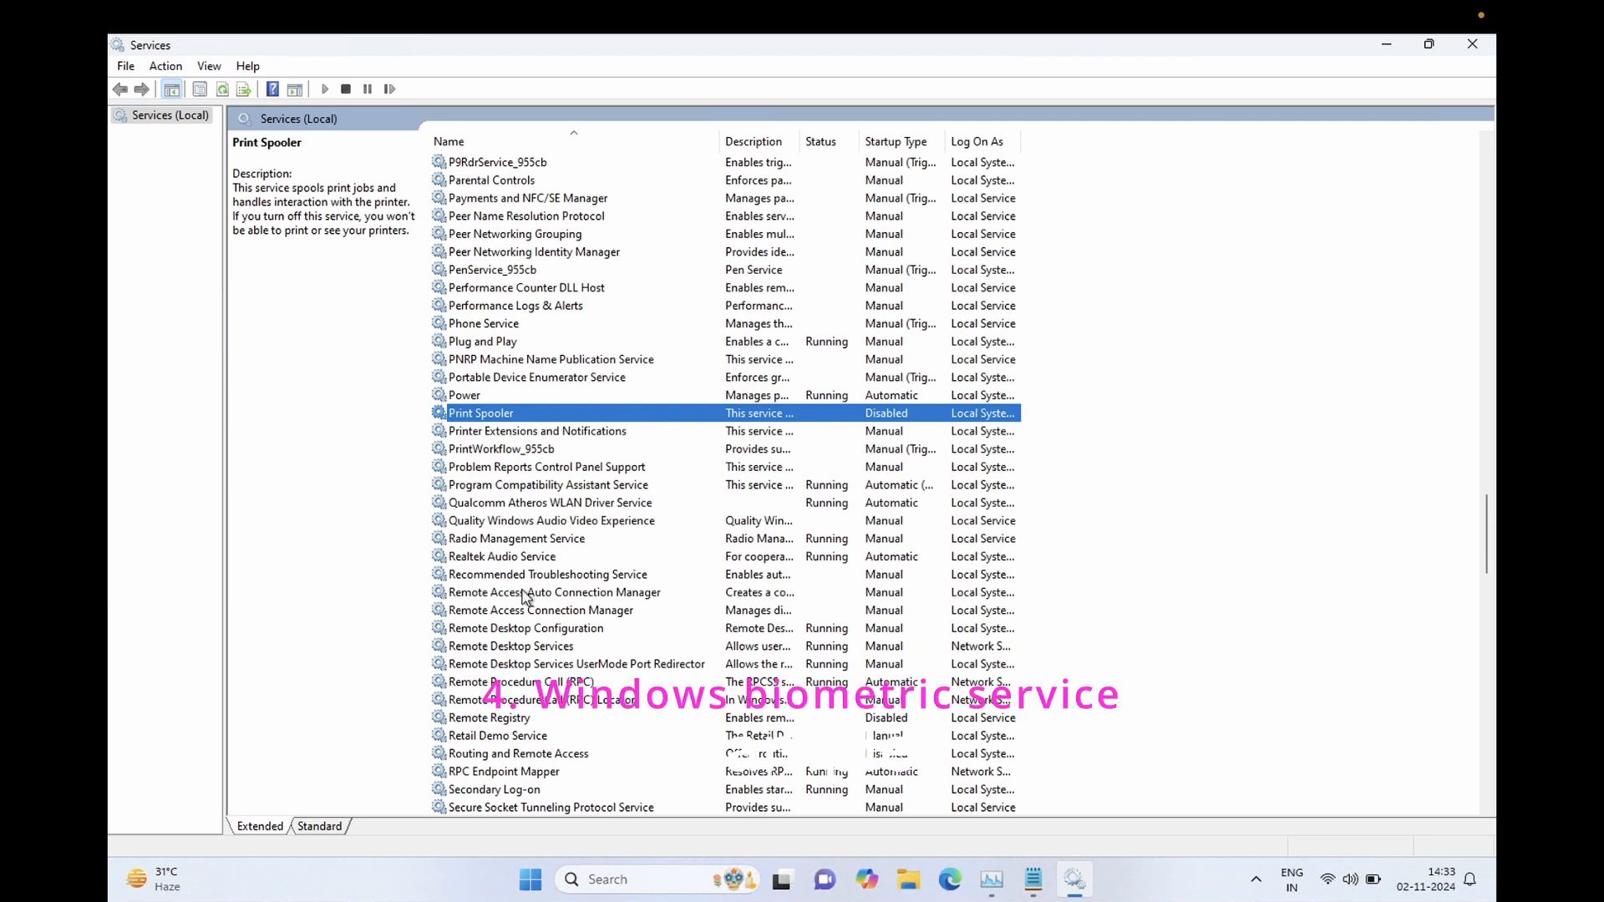
Find the Windows Biometric Service and check its startup type and service status in its properties
key("w")
key("Down")
key("Down")
key("Down")
key("Down")
key("Down")
key("Down")
key("Down")
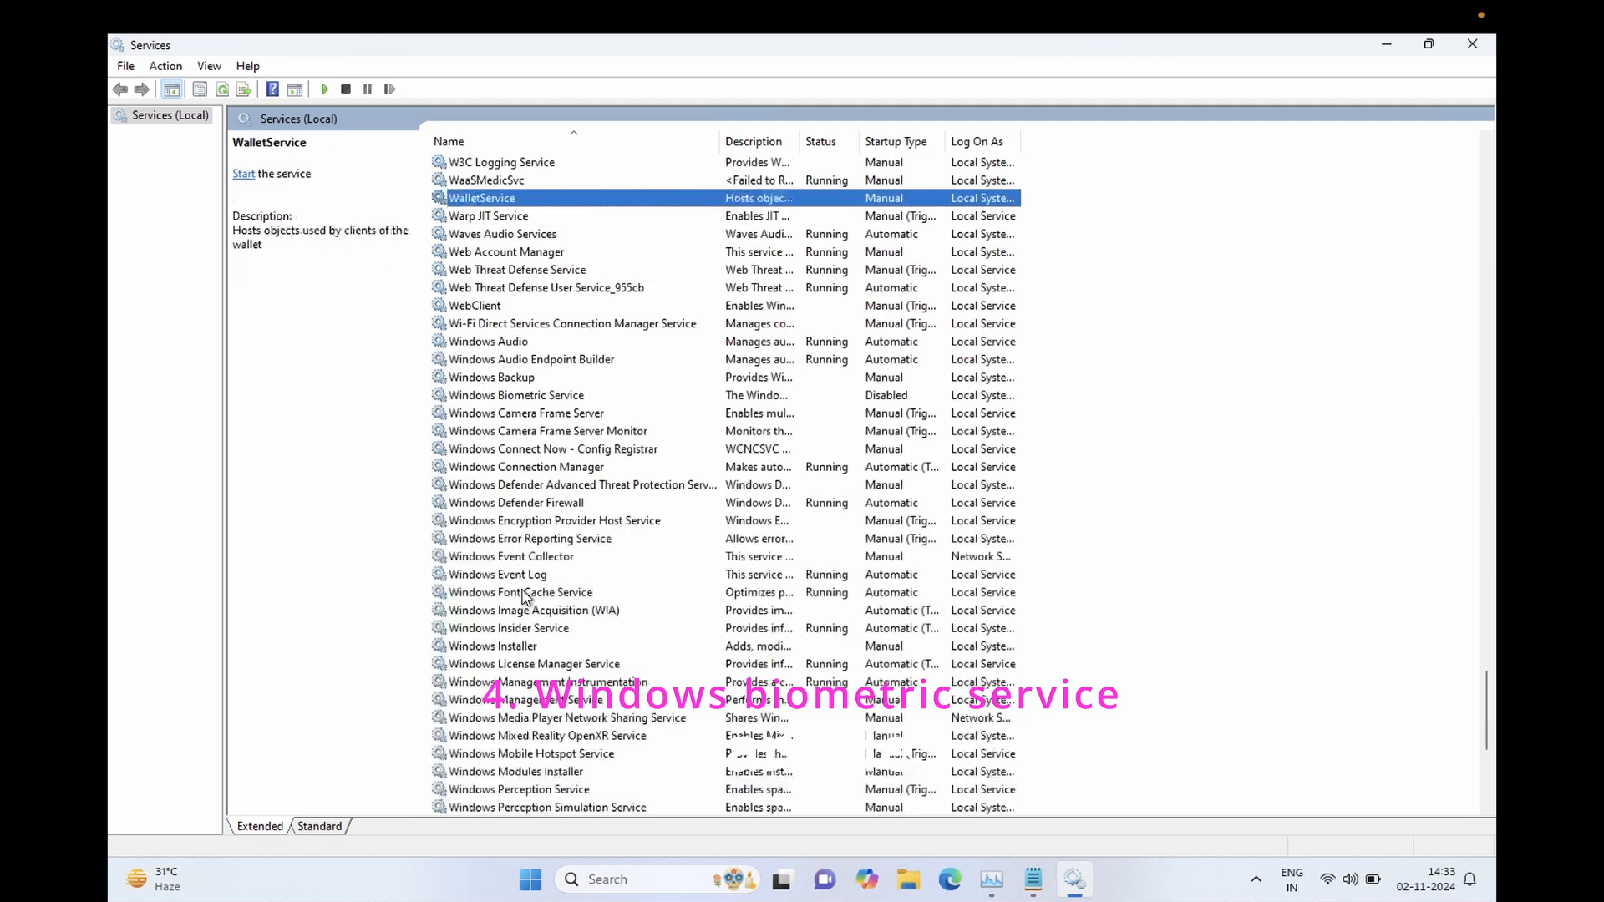
key("Down")
key("Down")
key("Down")
key("Down")
key("Down")
key("Down")
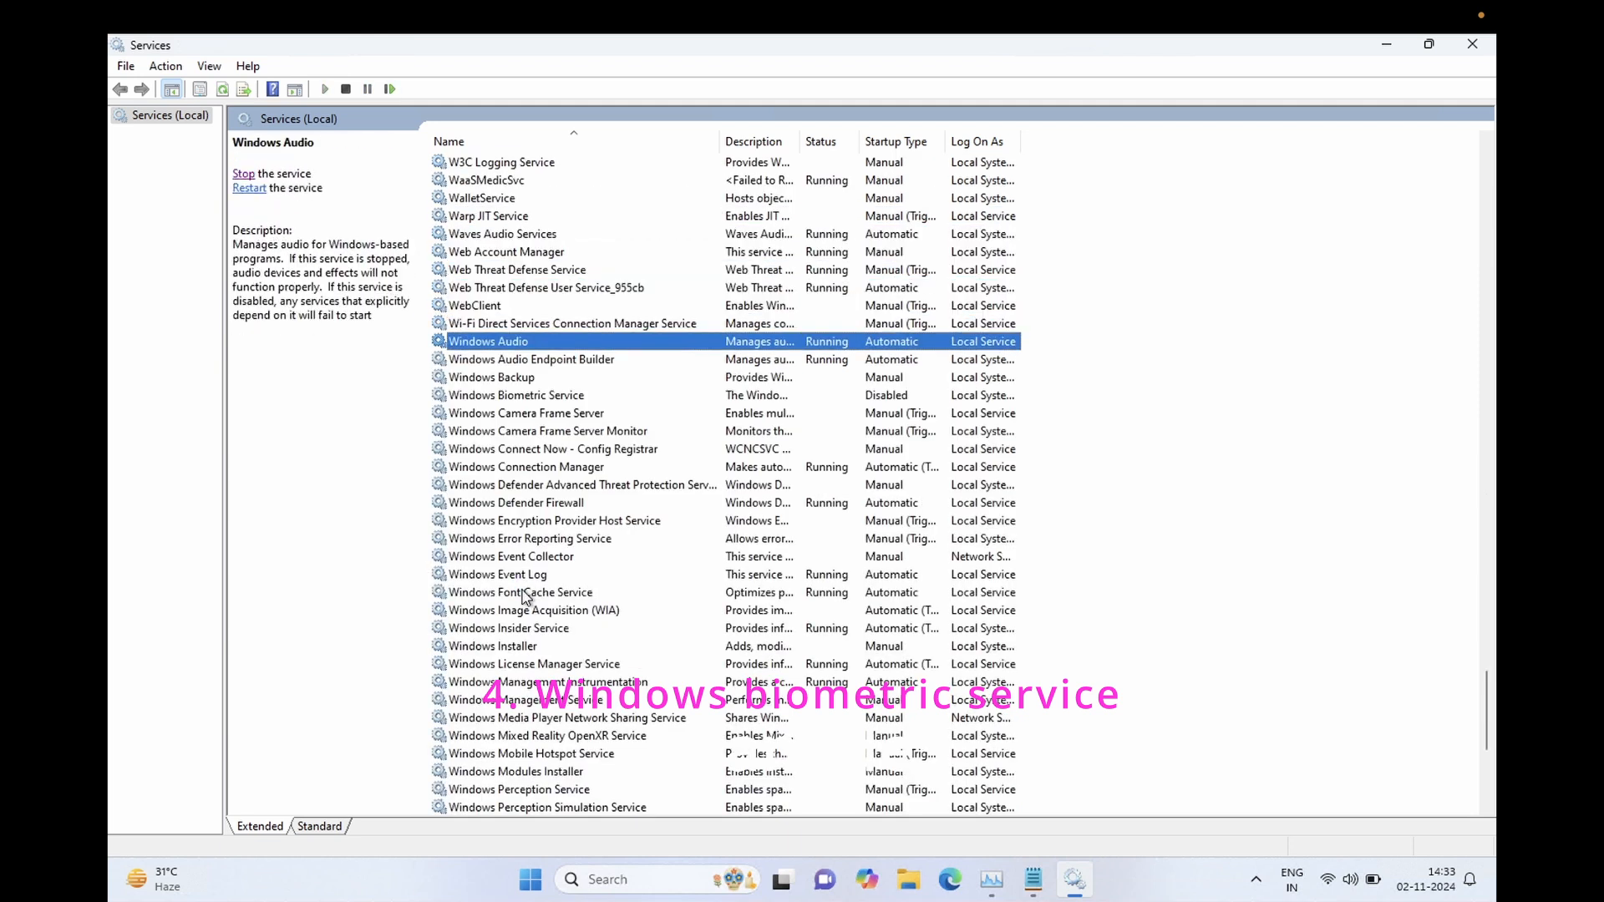
double_click(611, 395)
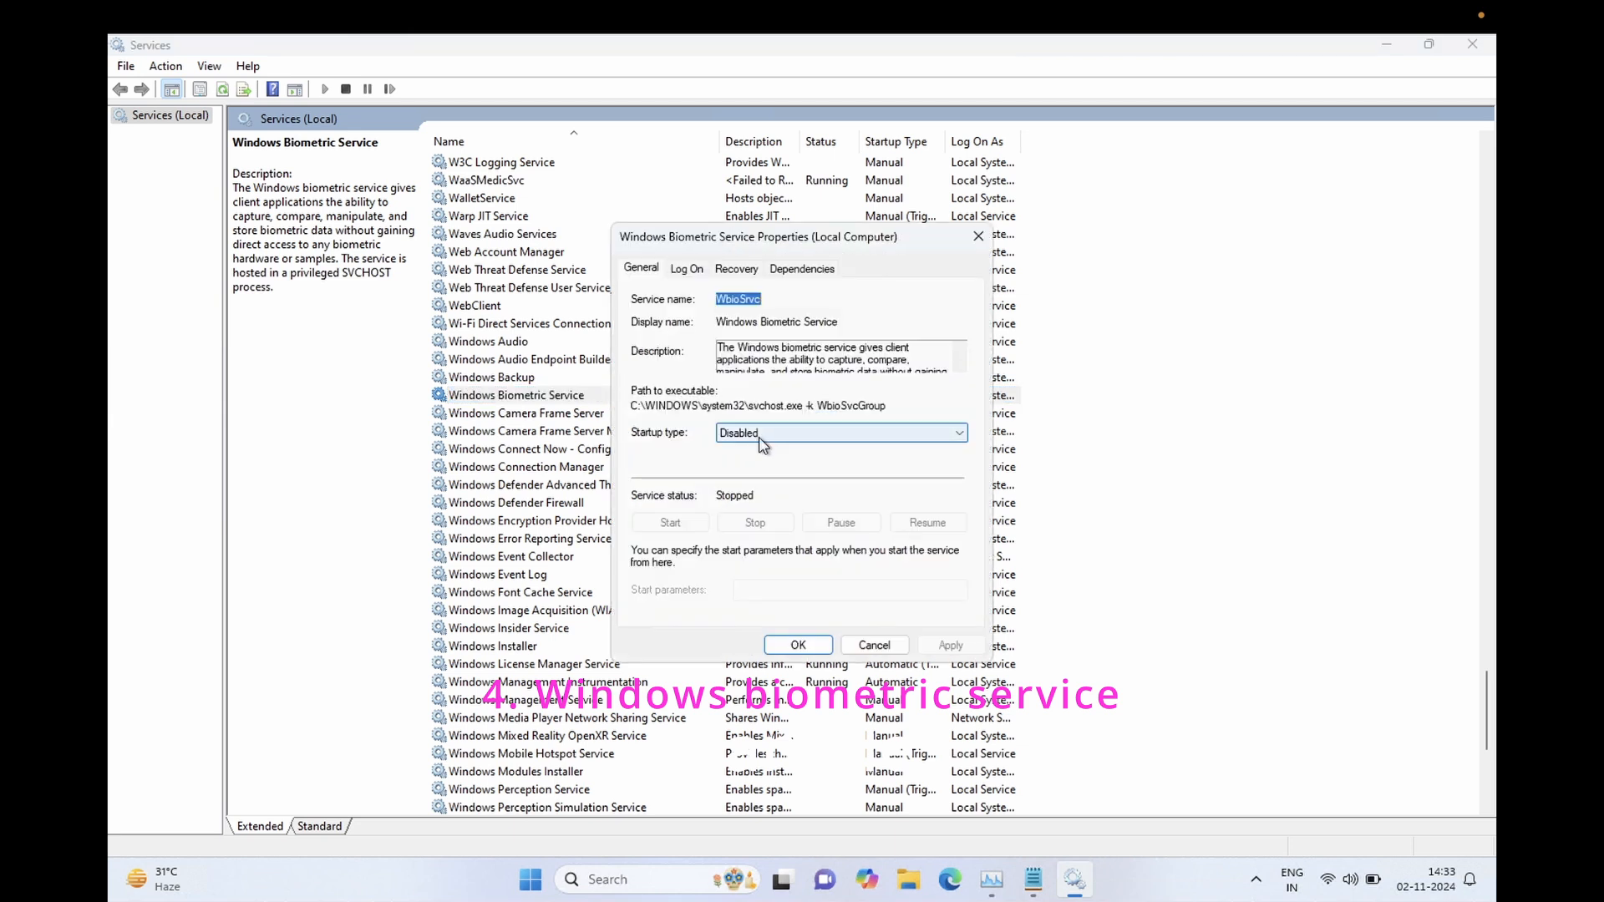
left_click(798, 646)
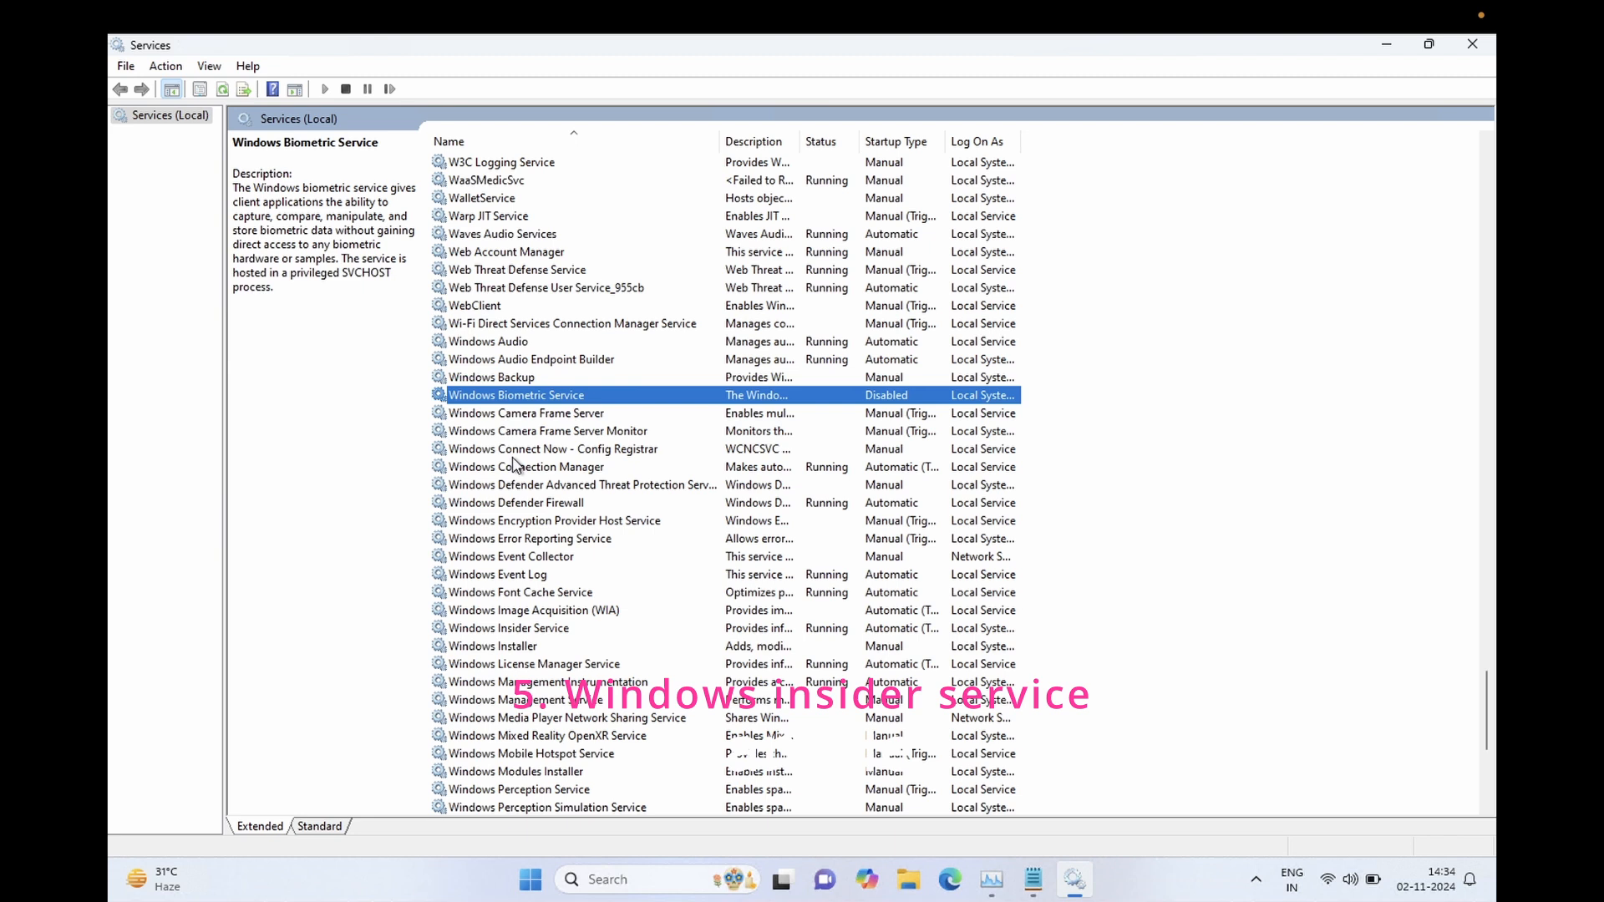
Set the Windows Insider Service's startup type to Disabled, stop the service and apply the change
key("Down")
key("Down")
key("Down")
key("Down")
key("Down")
key("Down")
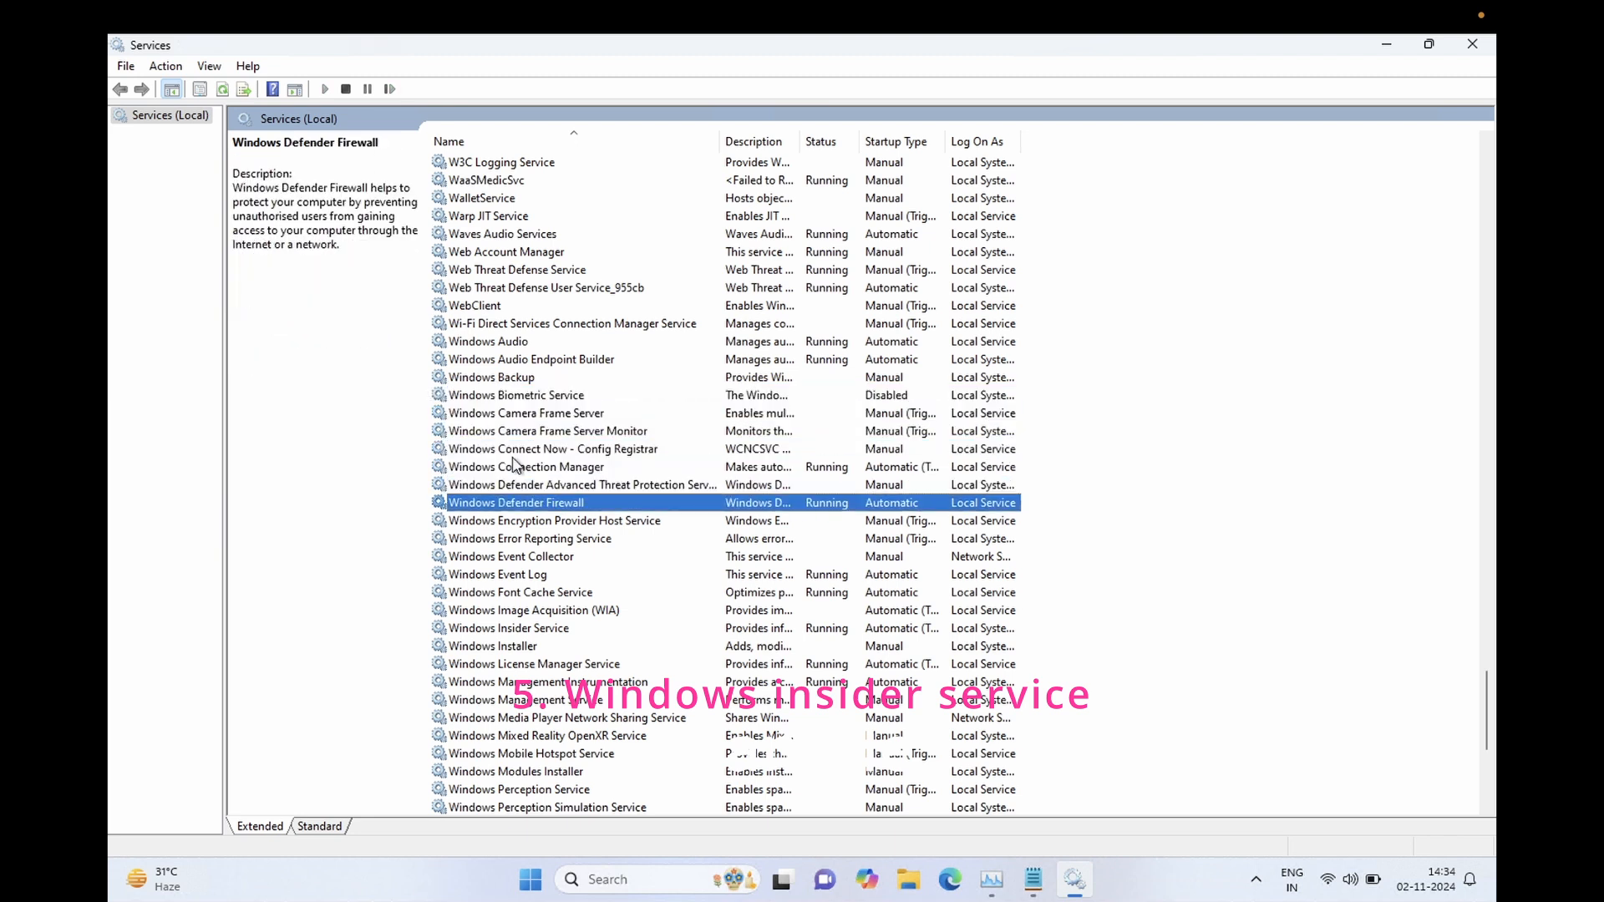
key("Down")
key("Down")
key("Down")
key("Down")
key("Down")
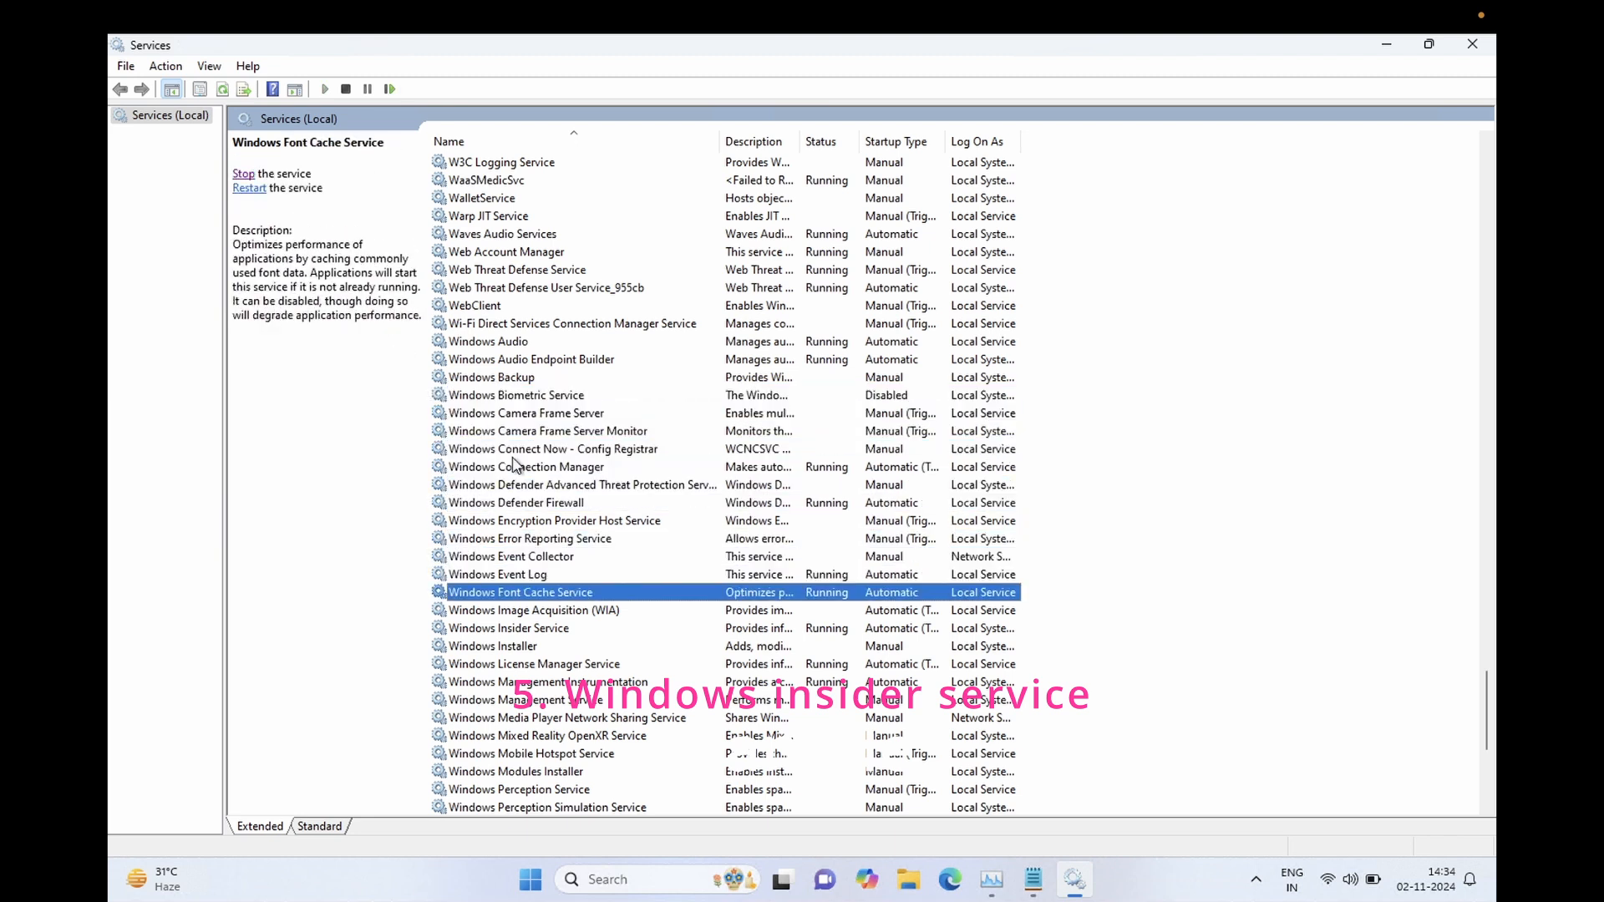
left_click(514, 627)
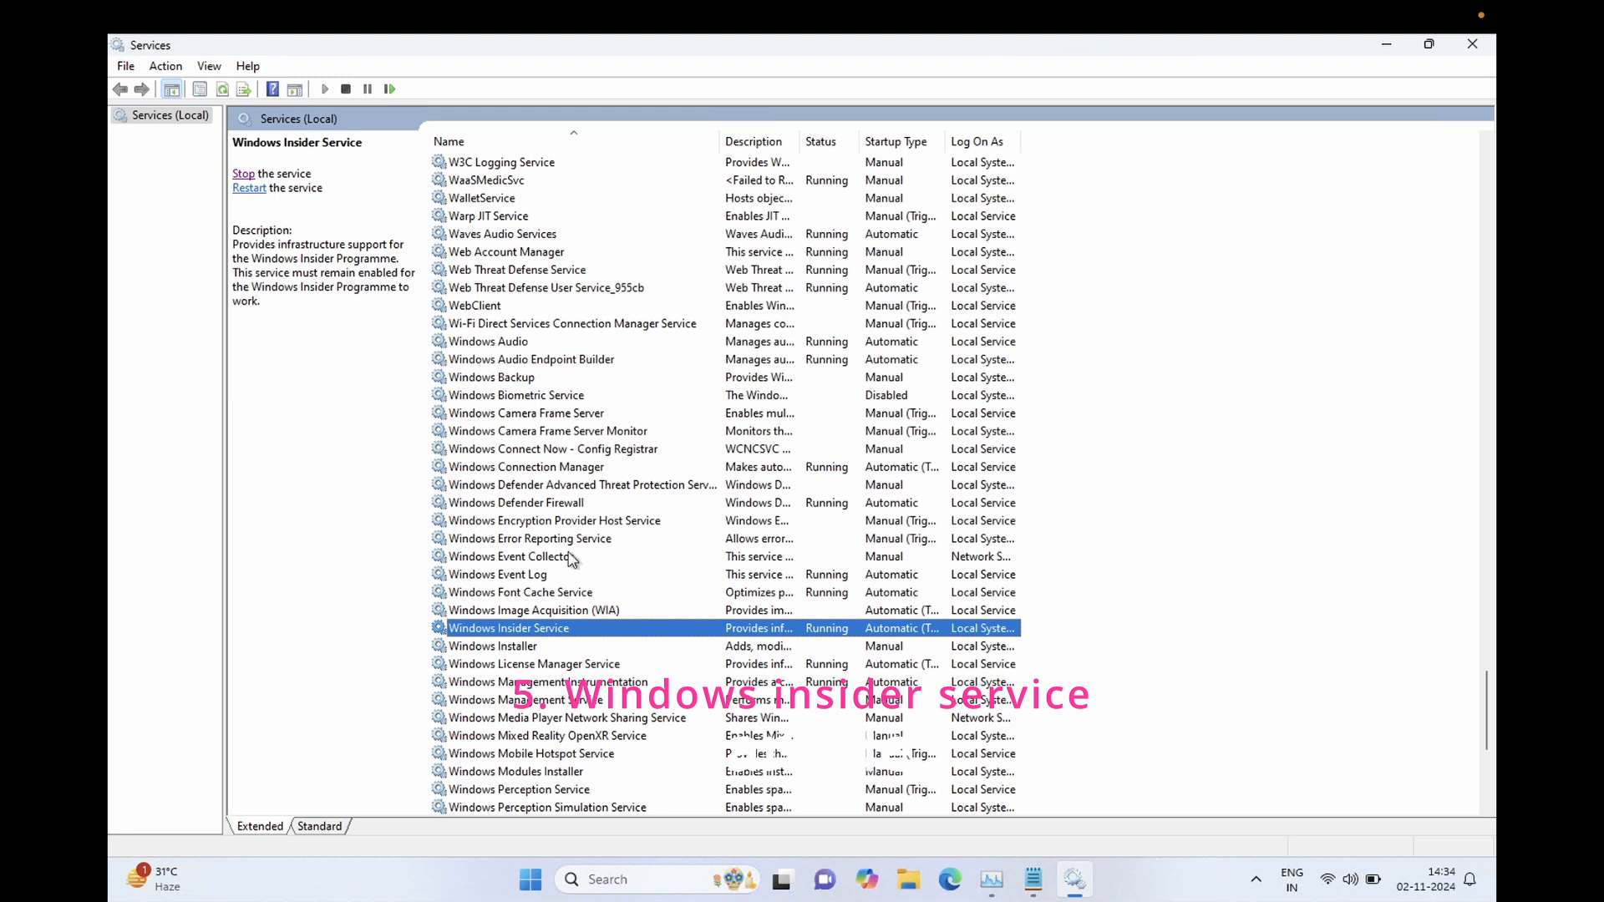
double_click(595, 633)
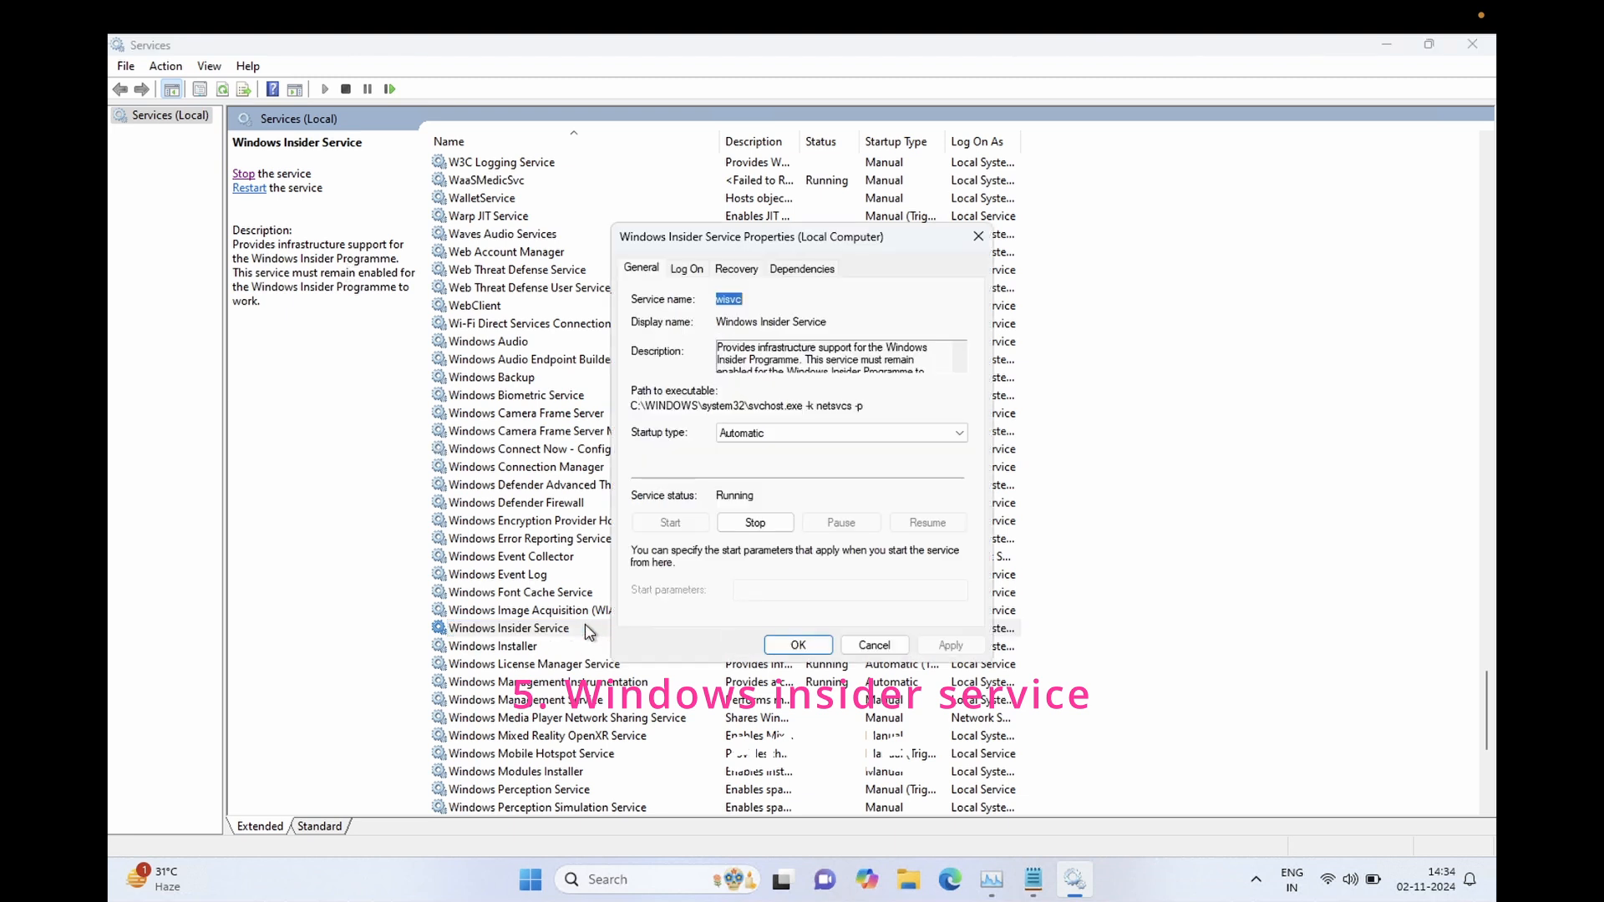
left_click(760, 433)
left_click(742, 488)
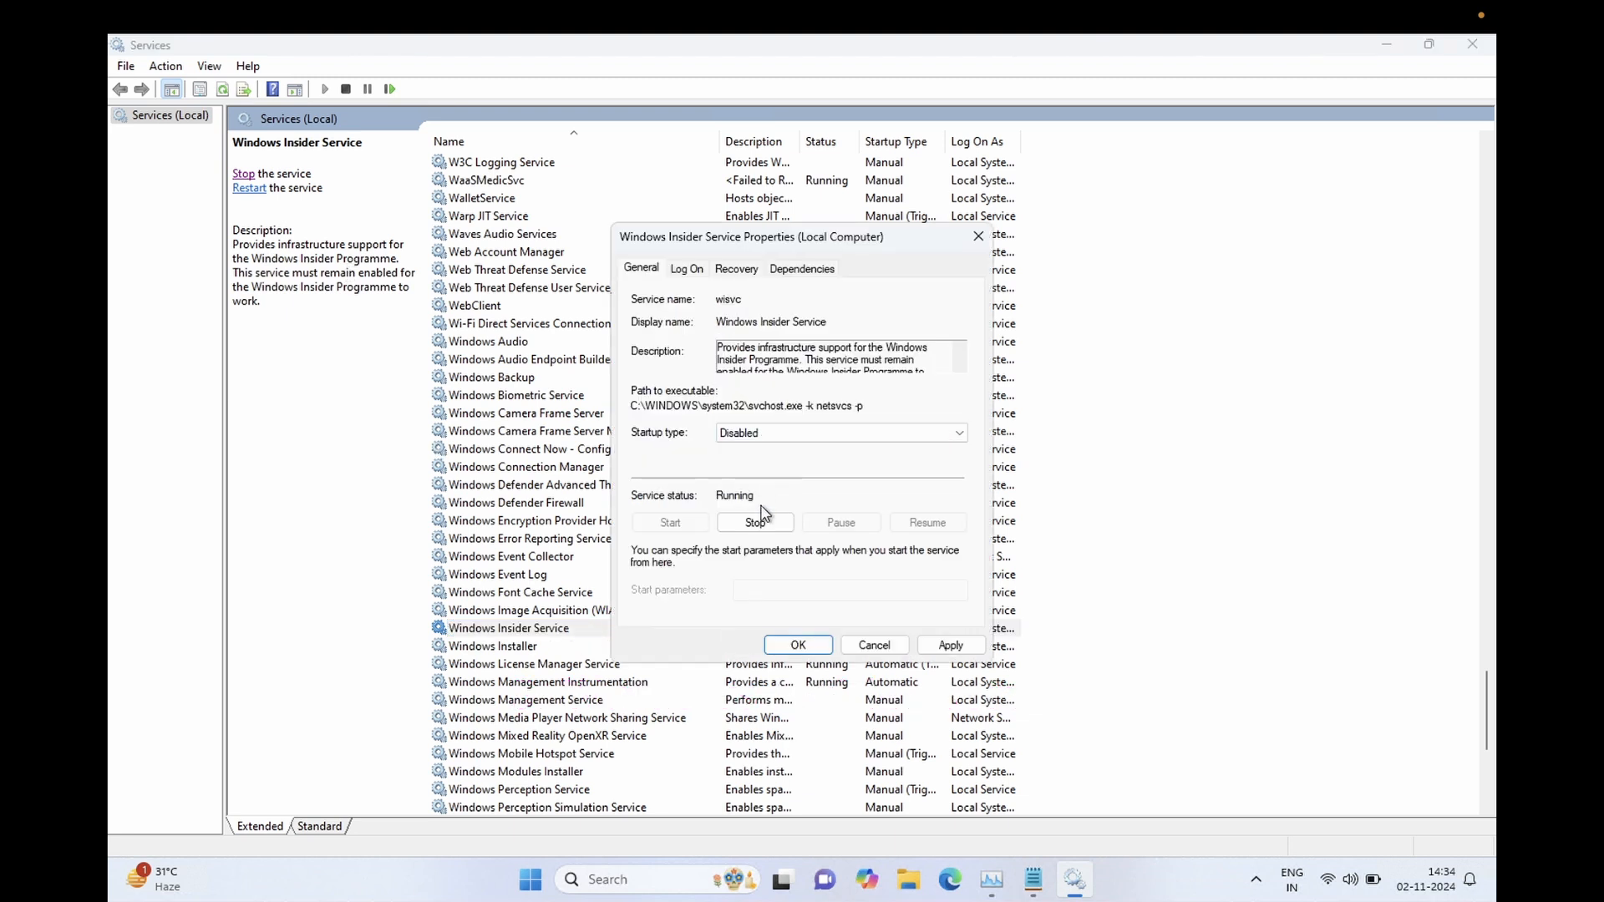
left_click(760, 525)
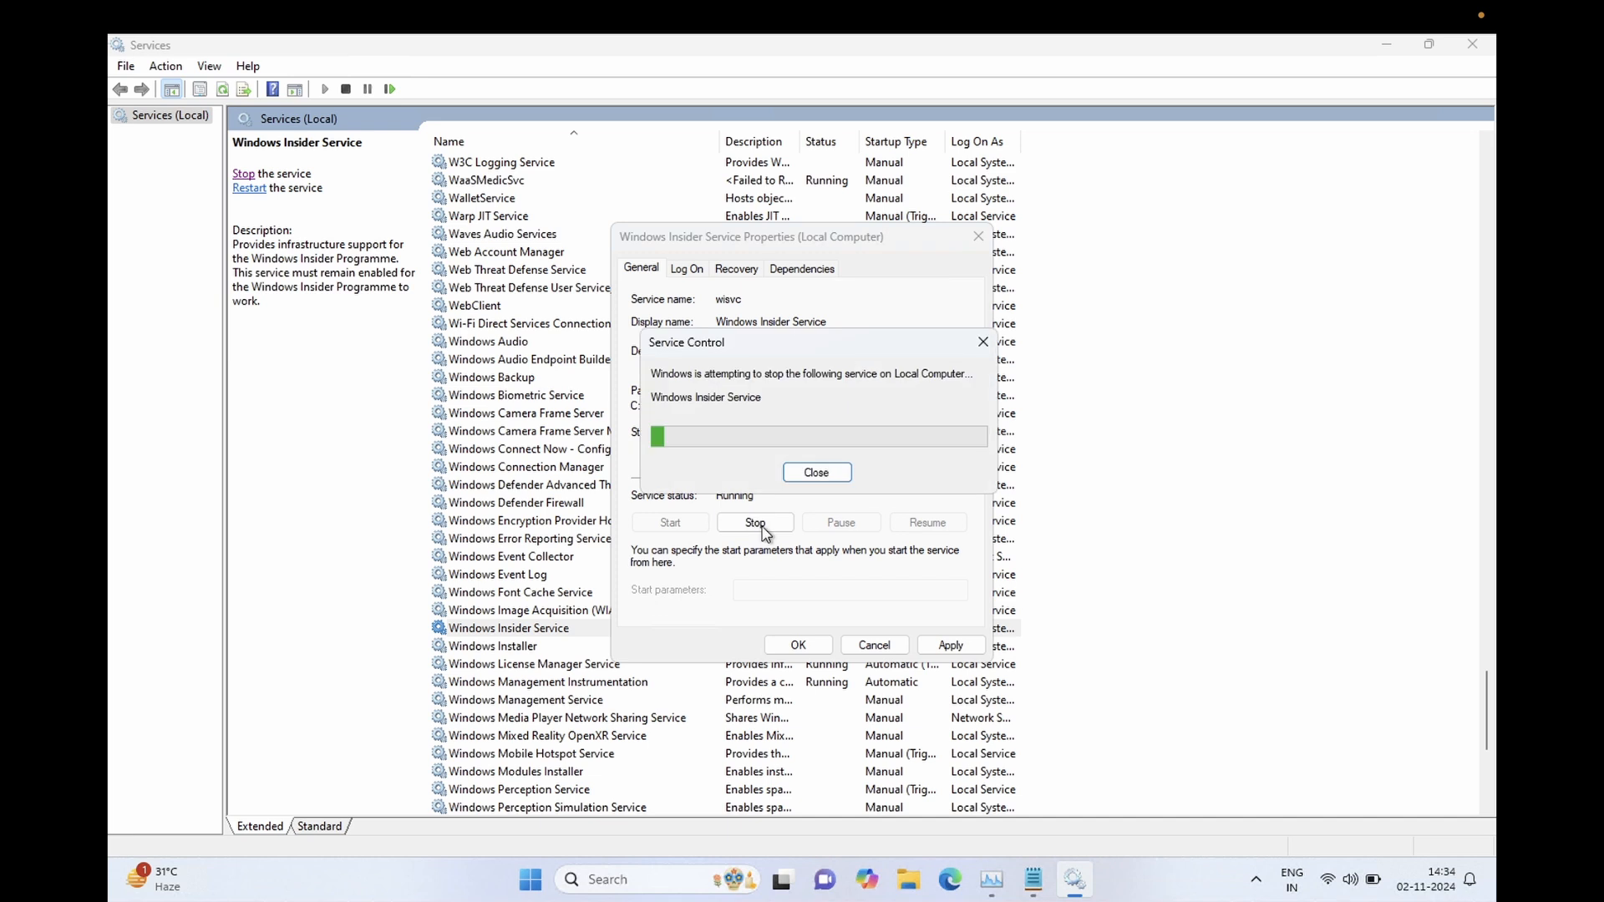
left_click(946, 645)
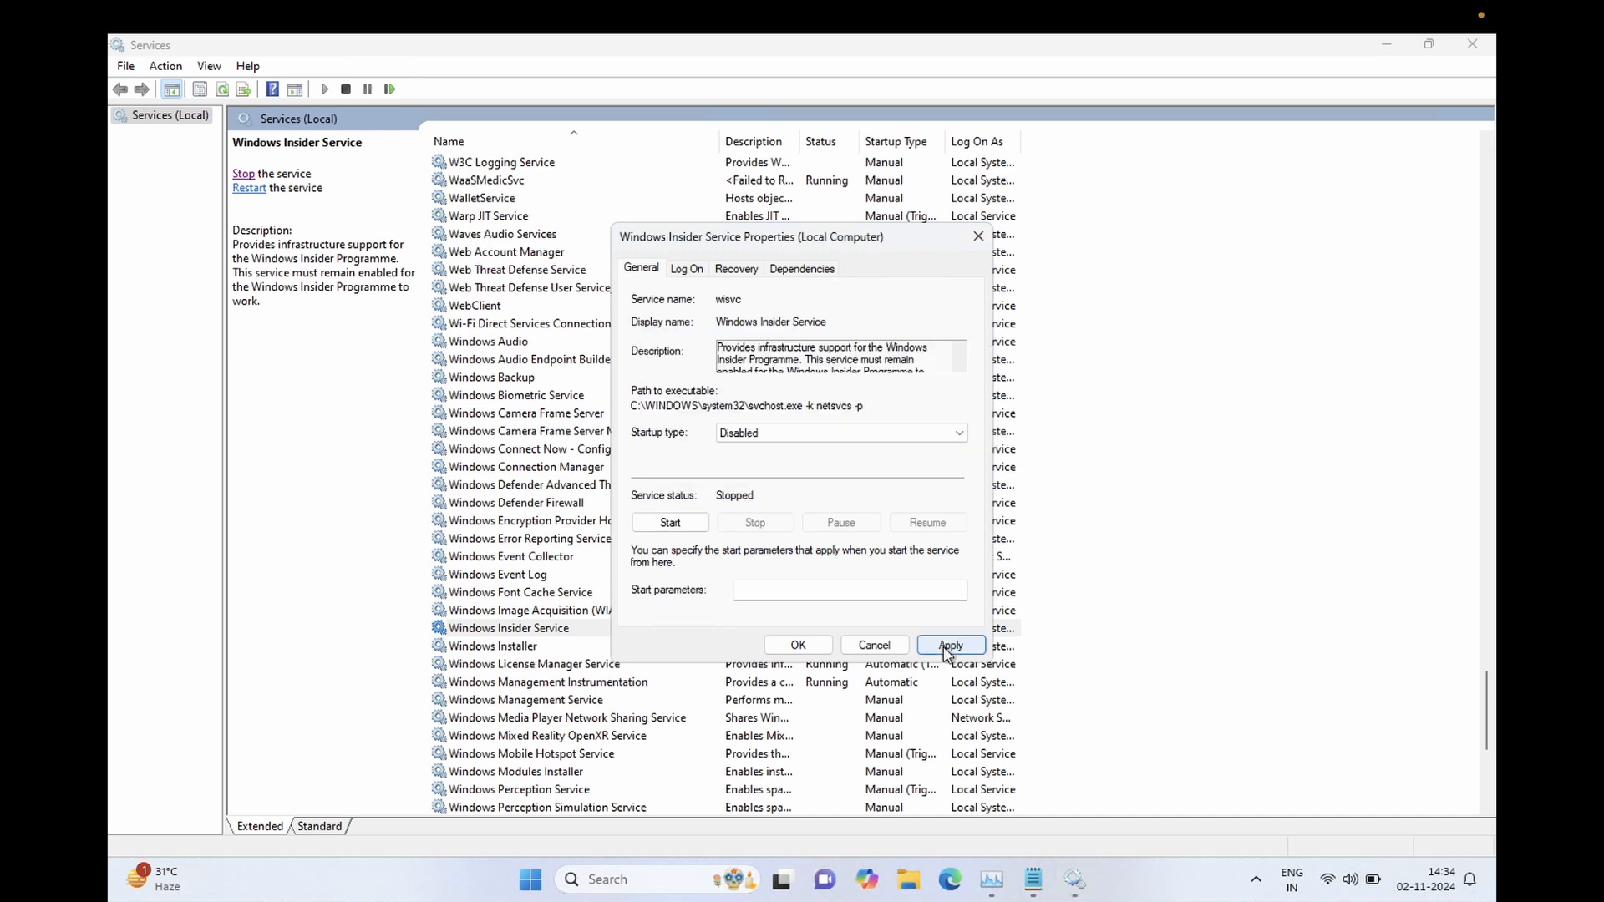
left_click(798, 645)
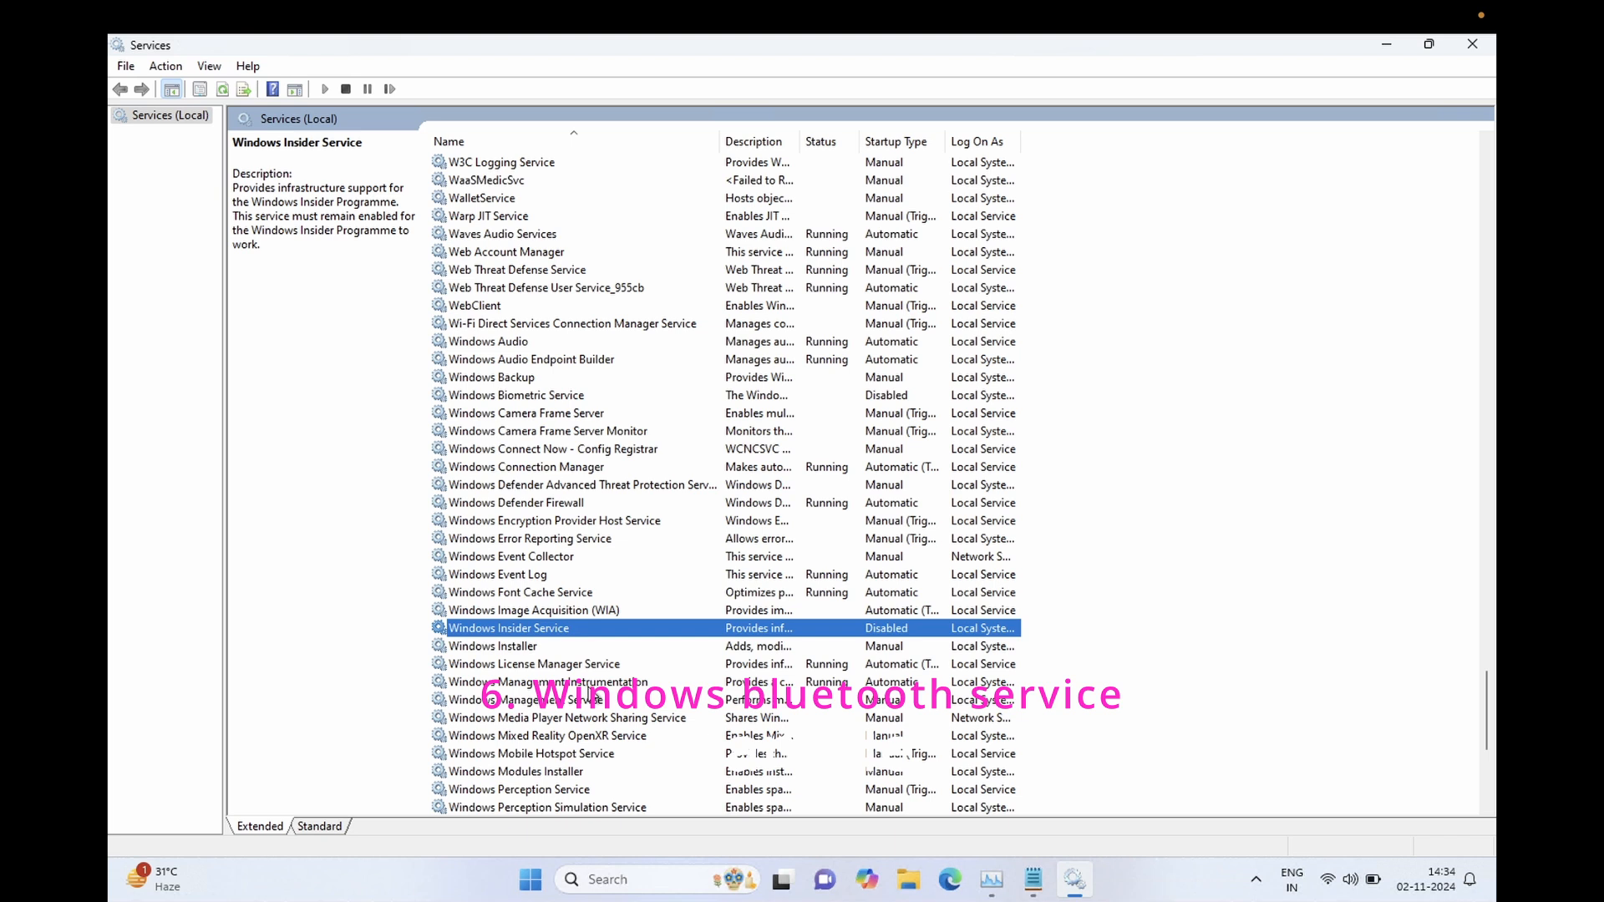
Find the Bluetooth Audio Gateway Service and check its startup type and service status in its properties
key("b")
key("b")
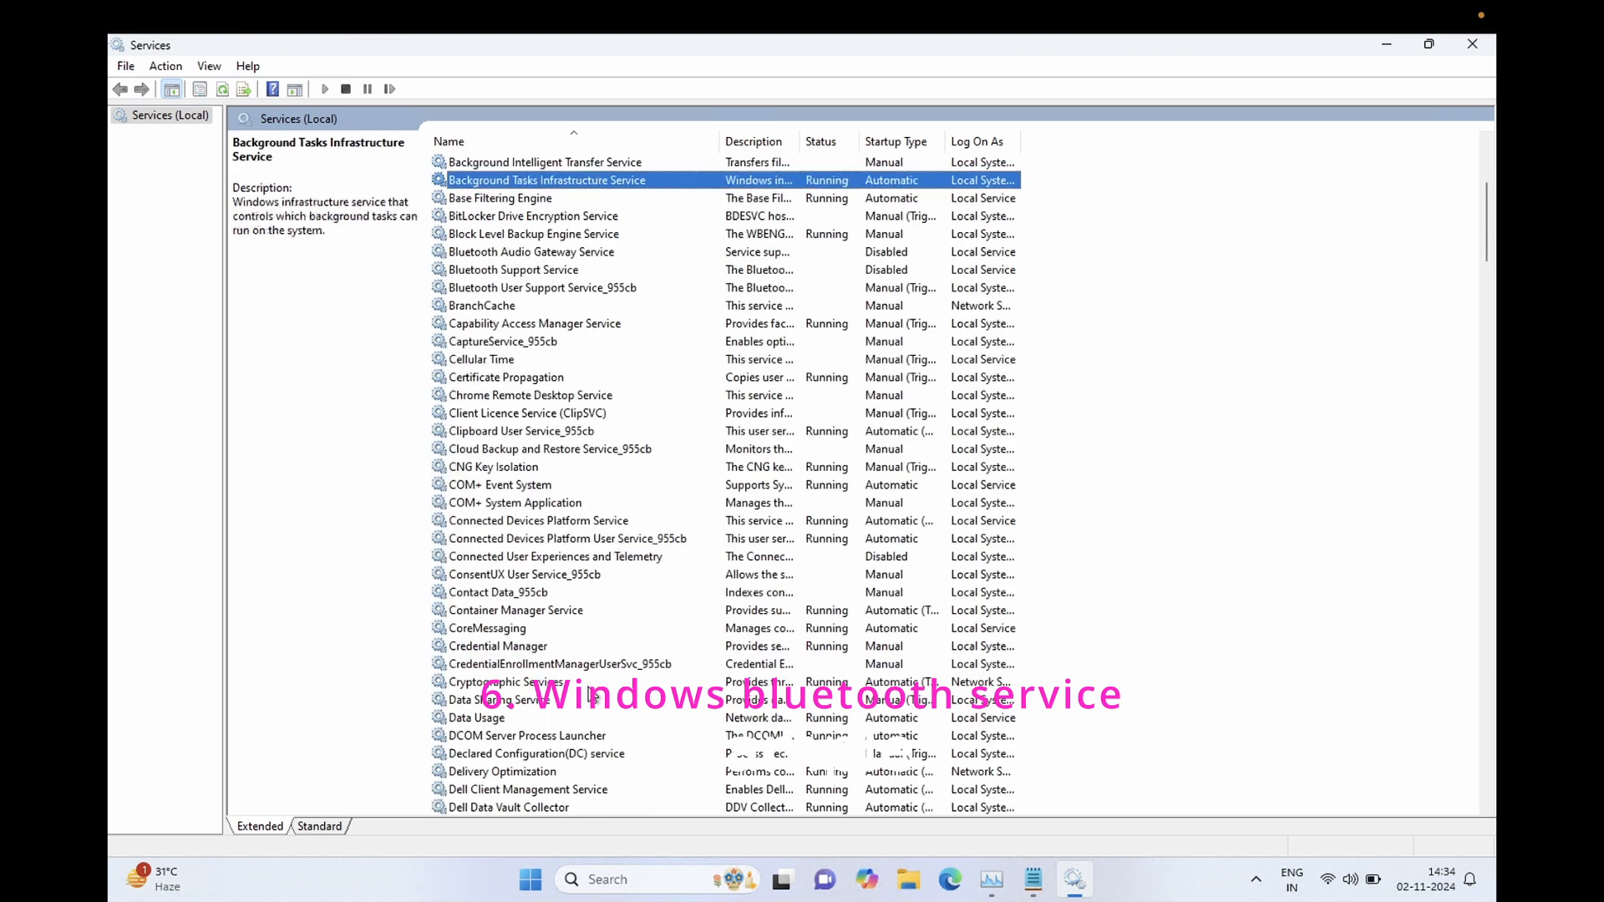
key("b")
key("b")
key("b")
key("b")
key("b")
key("b")
key("b")
key("b")
key("b")
key("b")
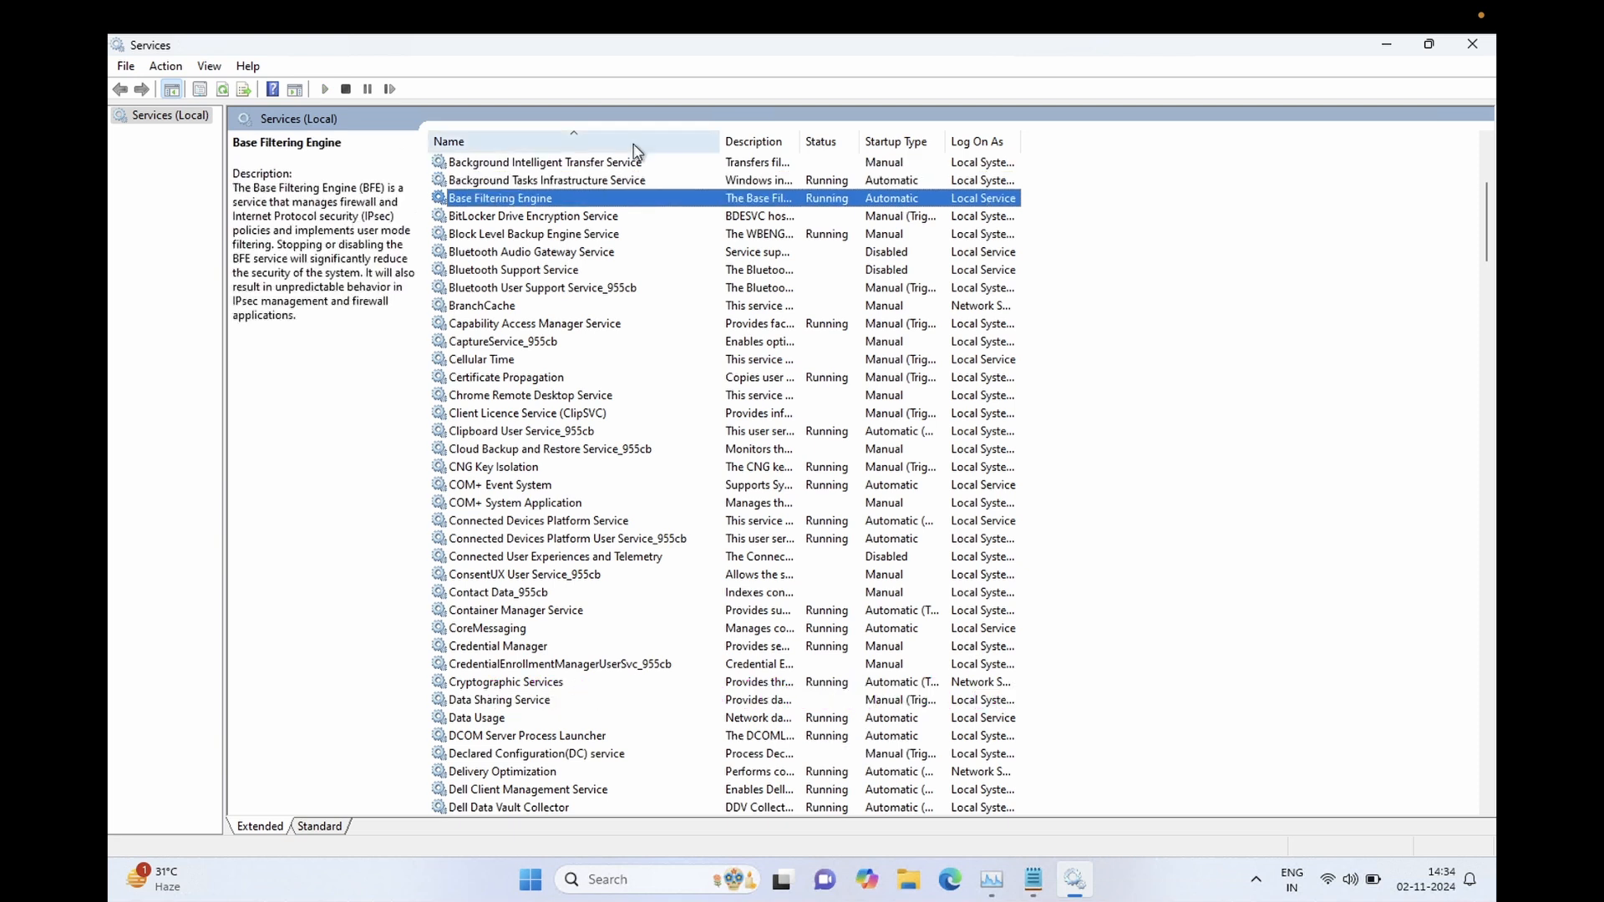
left_click(591, 253)
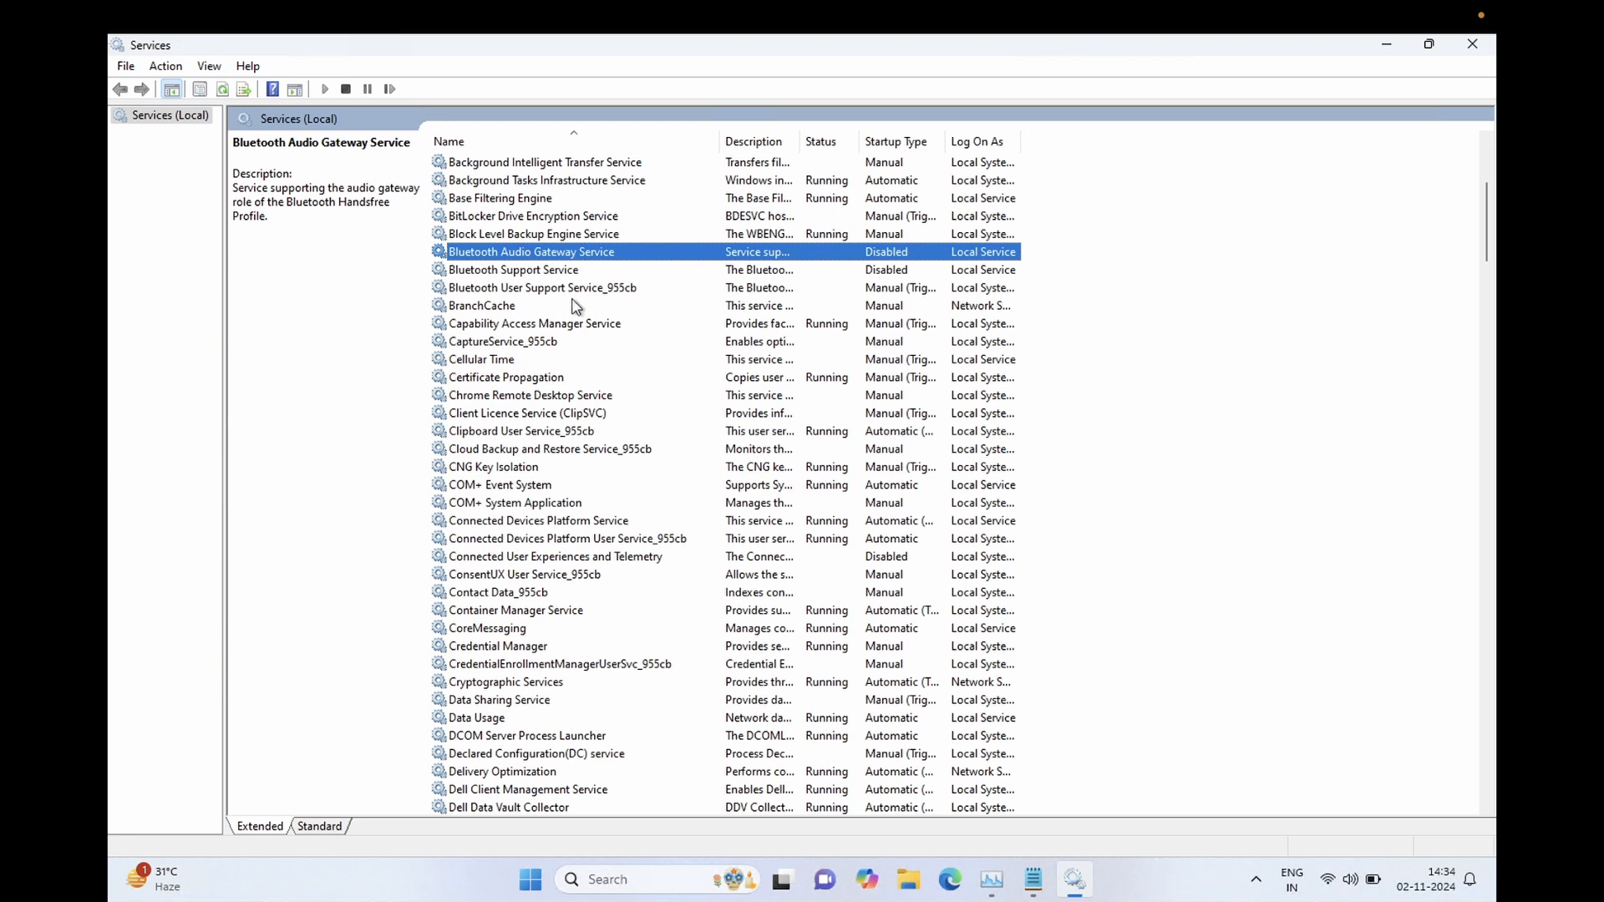
double_click(598, 253)
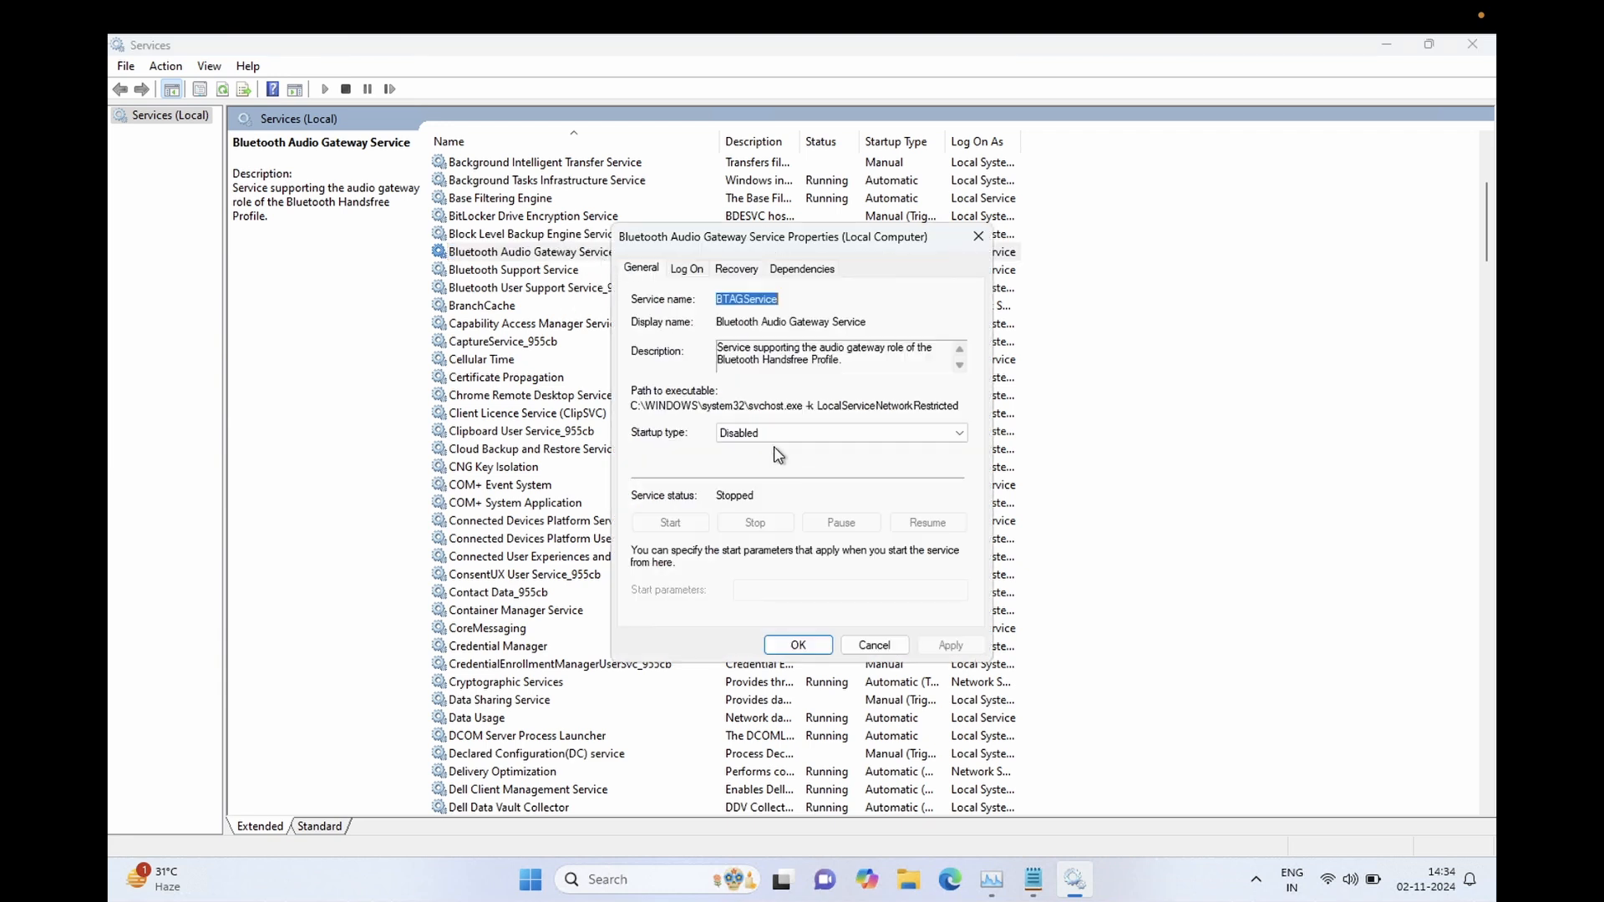
left_click(798, 646)
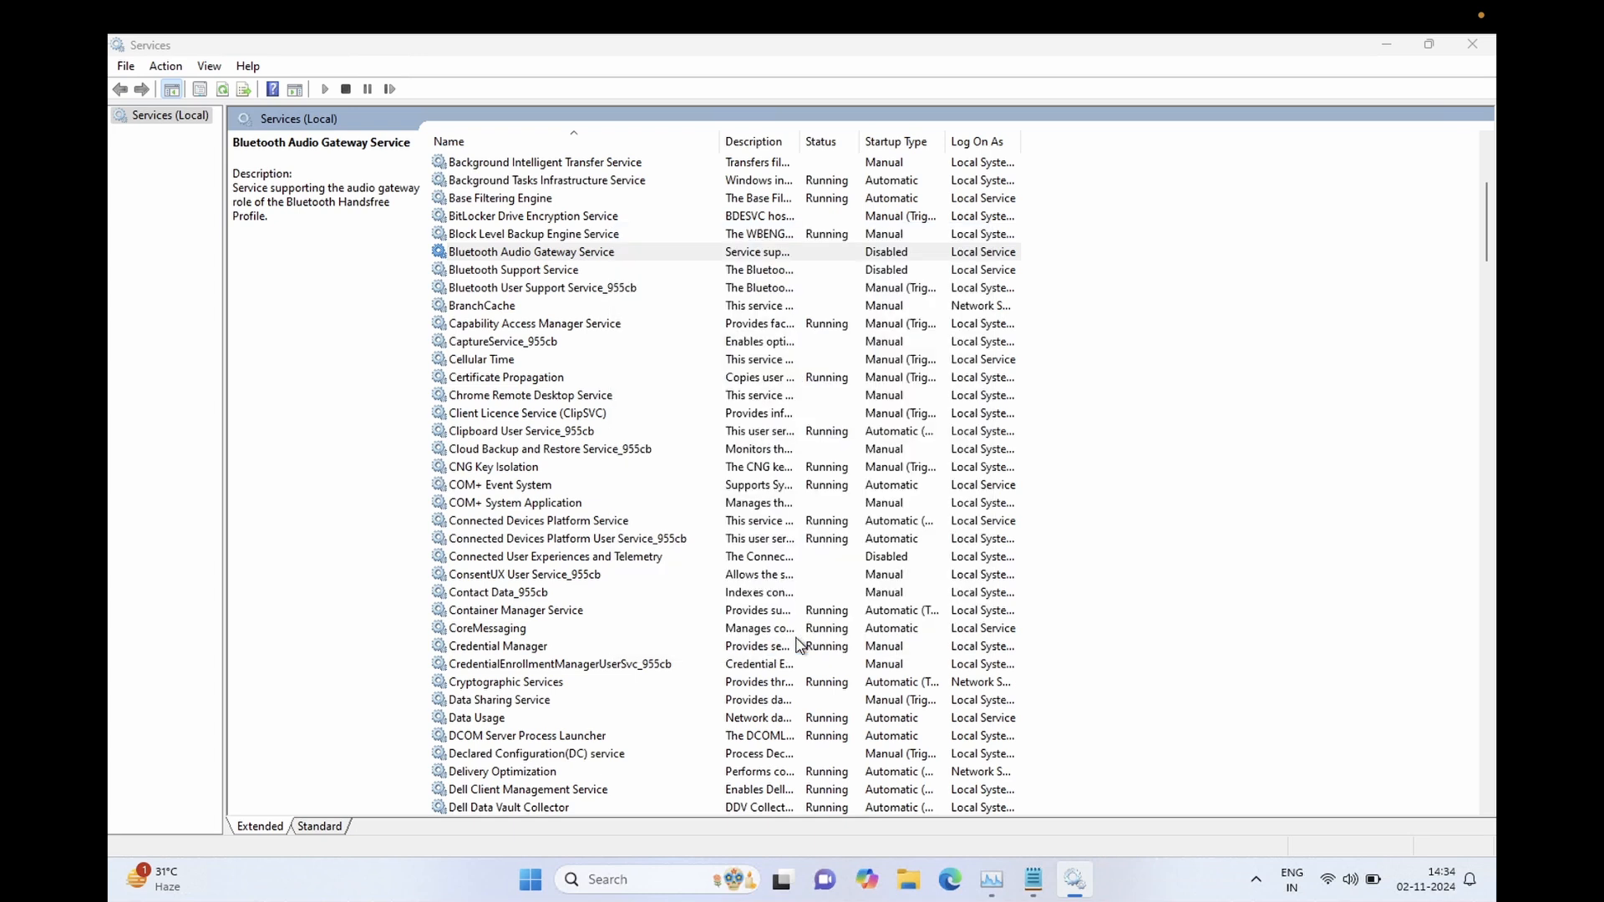
Review the descriptions and startup types of the Bluetooth Support, Bluetooth User Support and Bluetooth Audio Gateway services
left_click(605, 273)
left_click(577, 290)
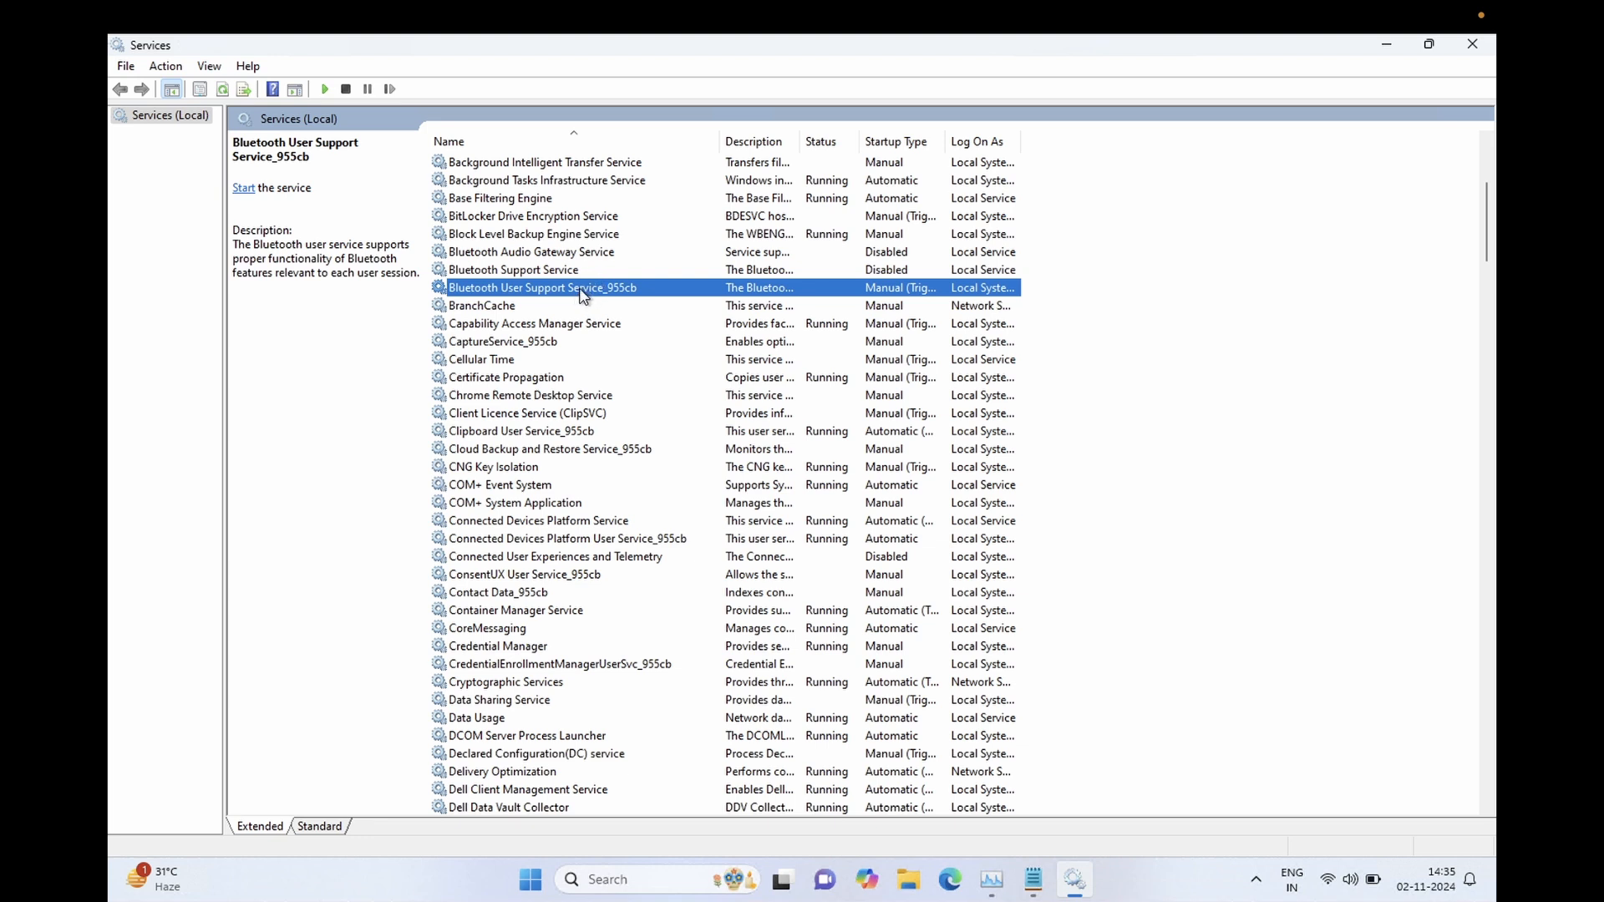
left_click(581, 272)
left_click(581, 259)
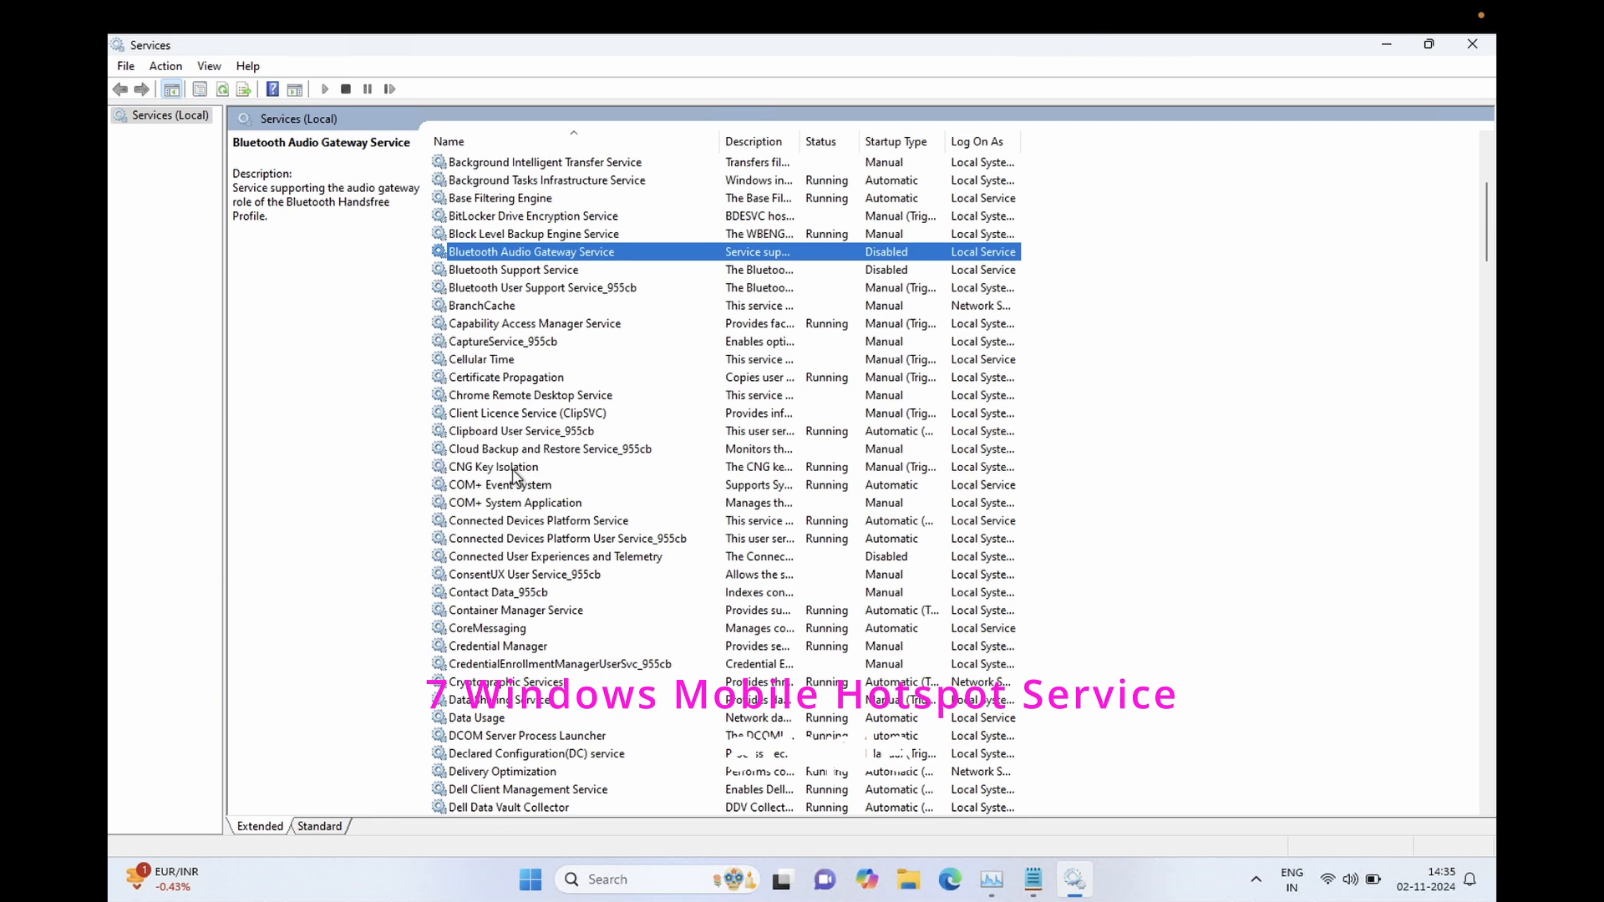
Find the Windows Mobile Hotspot Service, set its startup type to Disabled and apply the change
key("w")
key("w")
key("w")
key("w")
key("w")
key("w")
key("w")
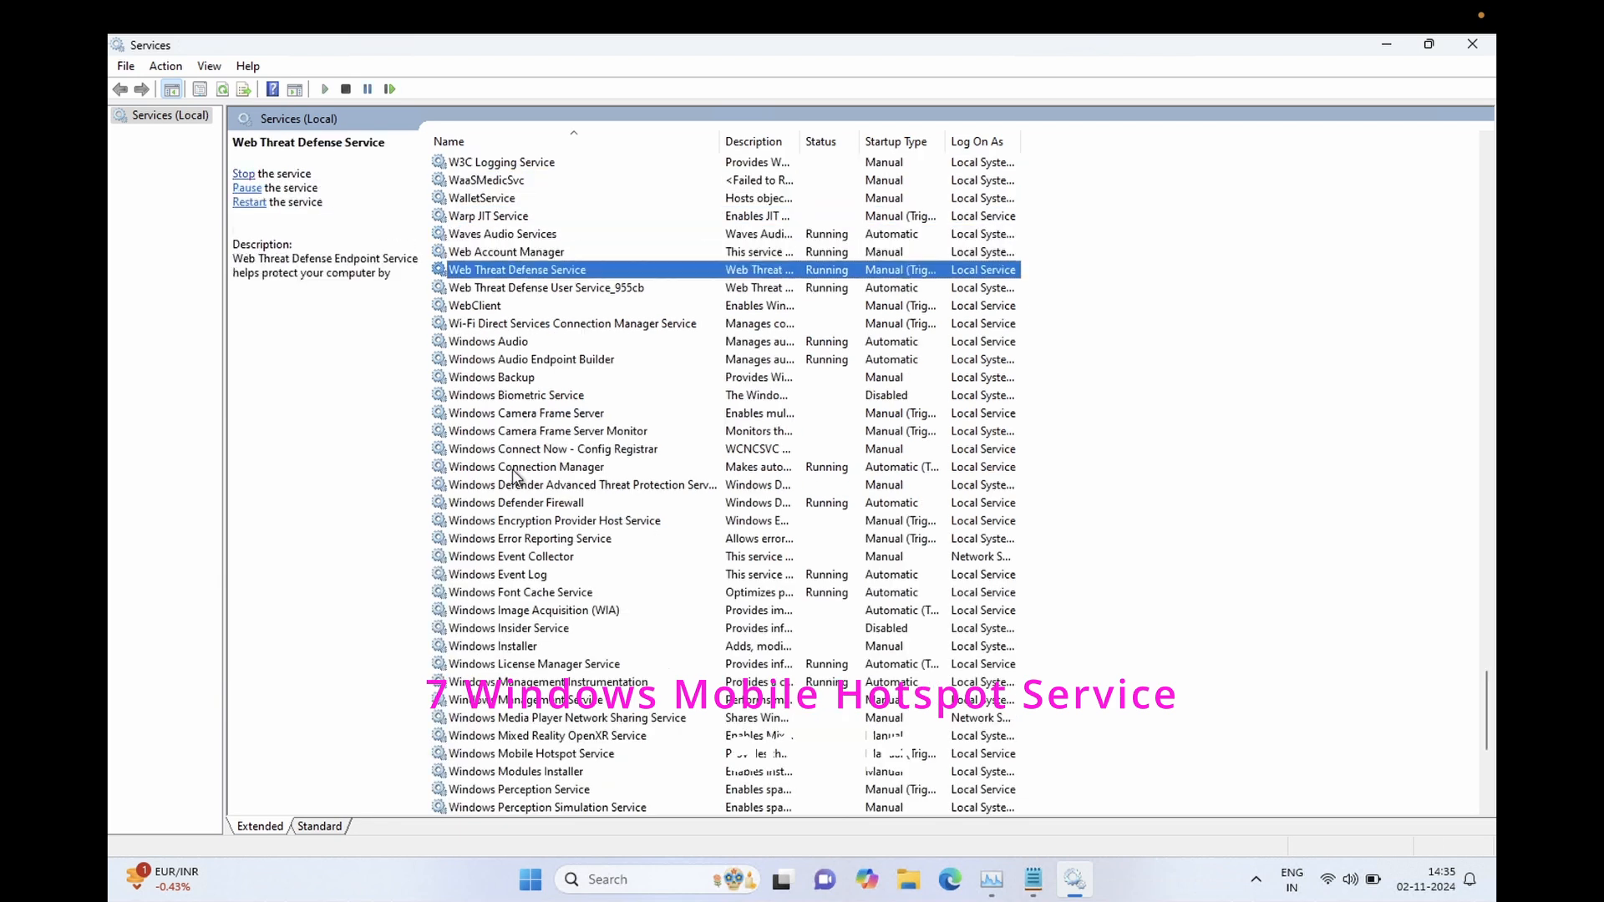
key("w")
key("w")
key("w")
key("w")
key("w")
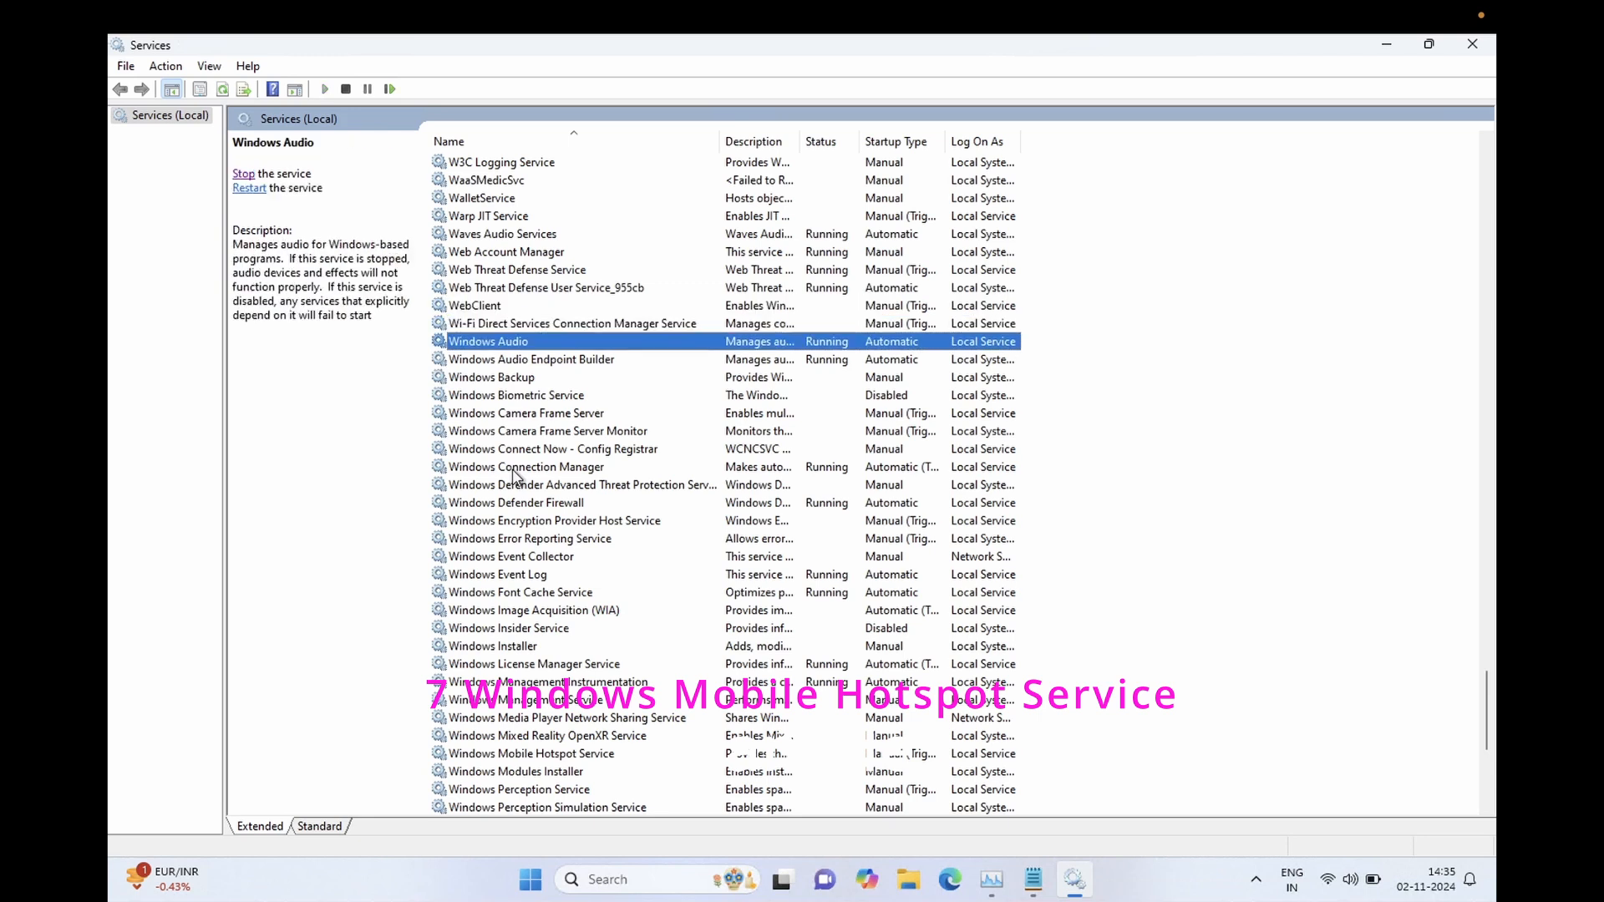
key("w")
key("w")
key("w")
key("w")
key("w")
key("w")
key("w")
key("w")
key("w")
key("w")
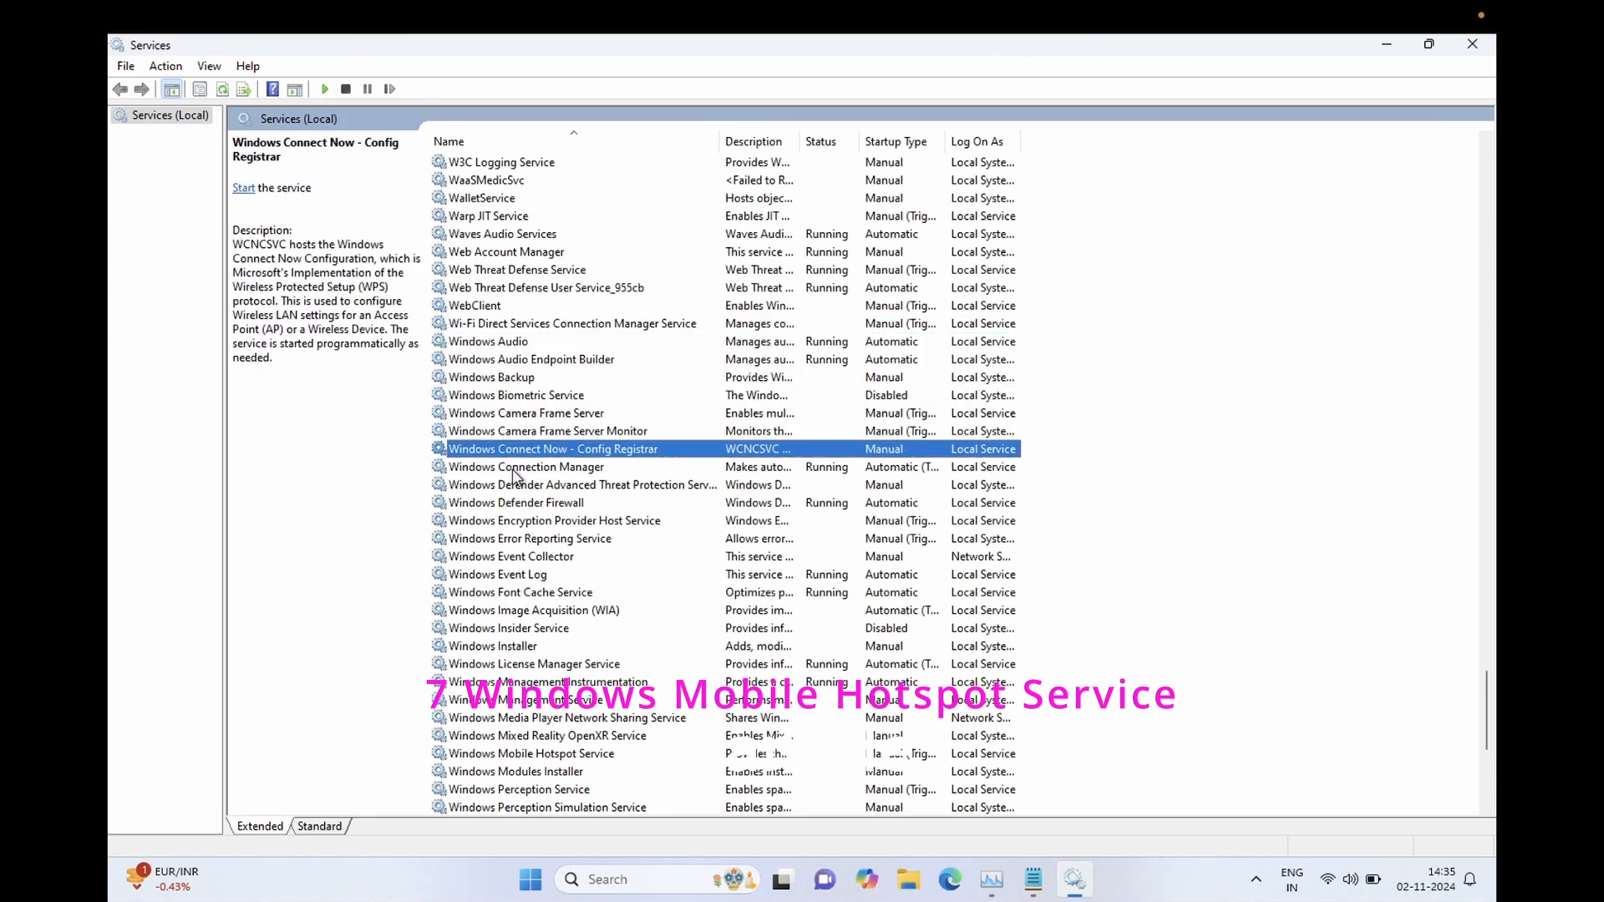
key("w")
key("w")
key("w")
key("w")
key("w")
key("w")
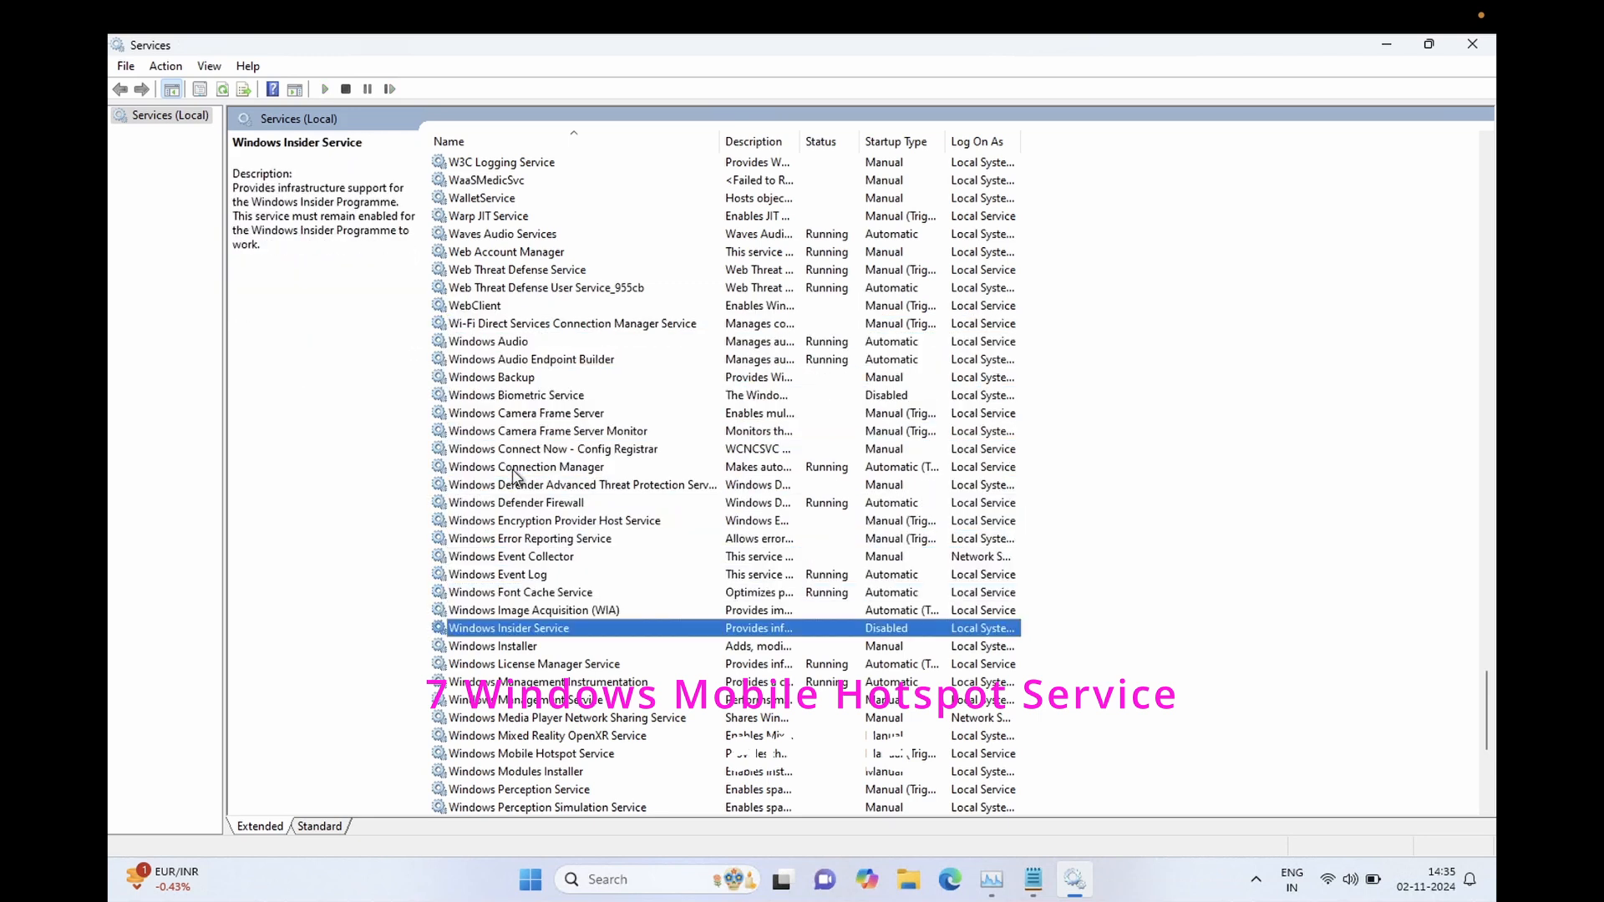
key("w")
key("w")
key("w")
key("w")
key("w")
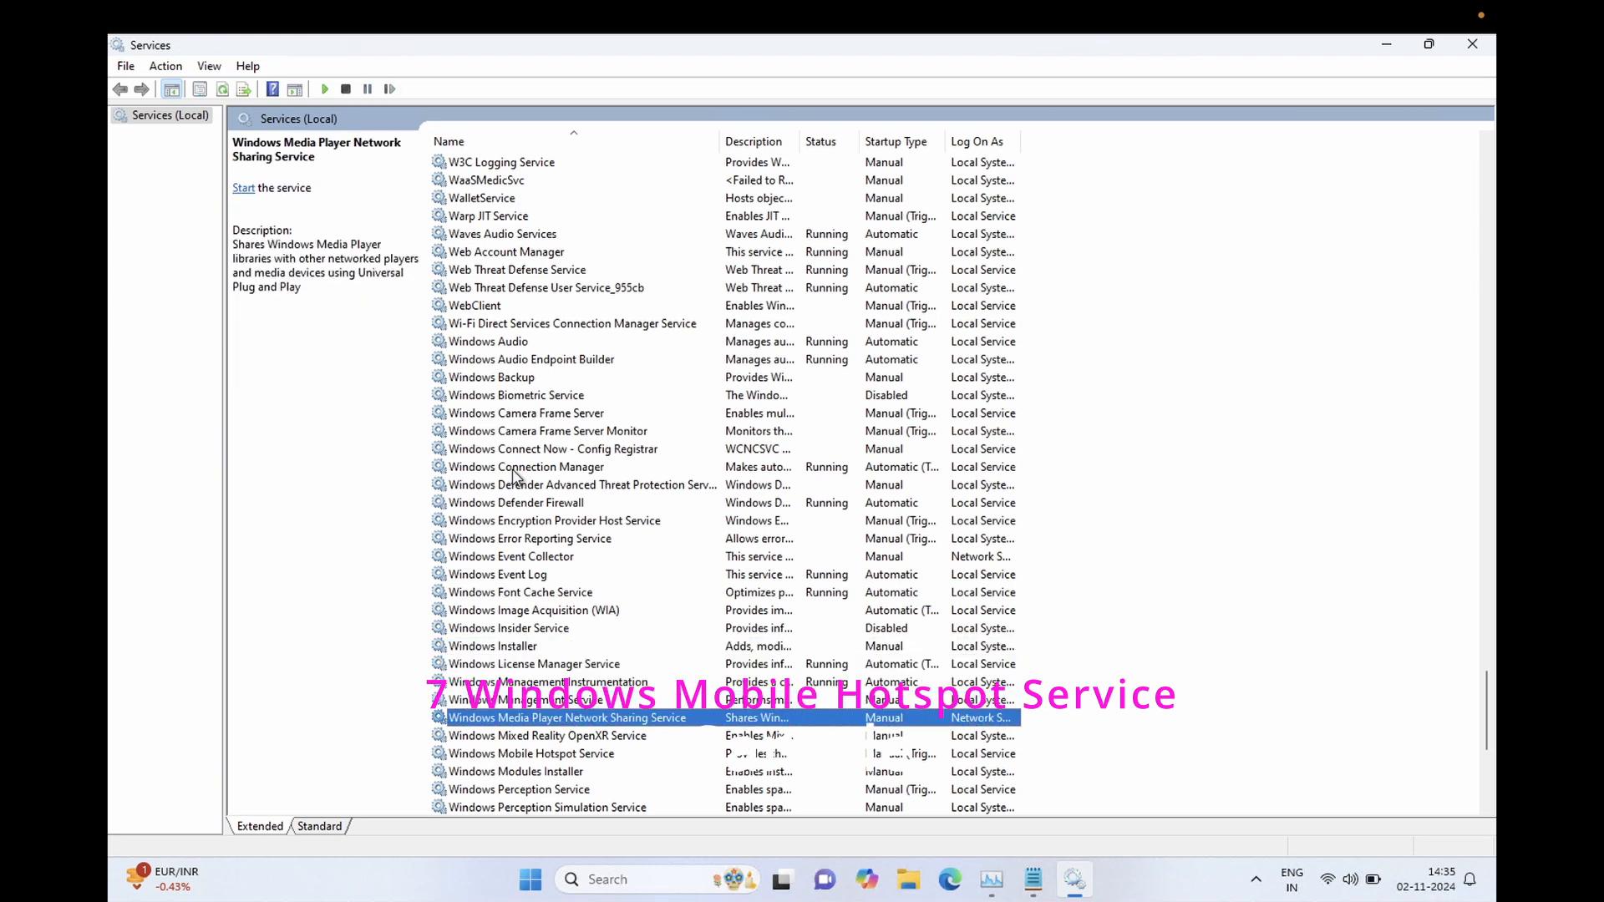
left_click(526, 756)
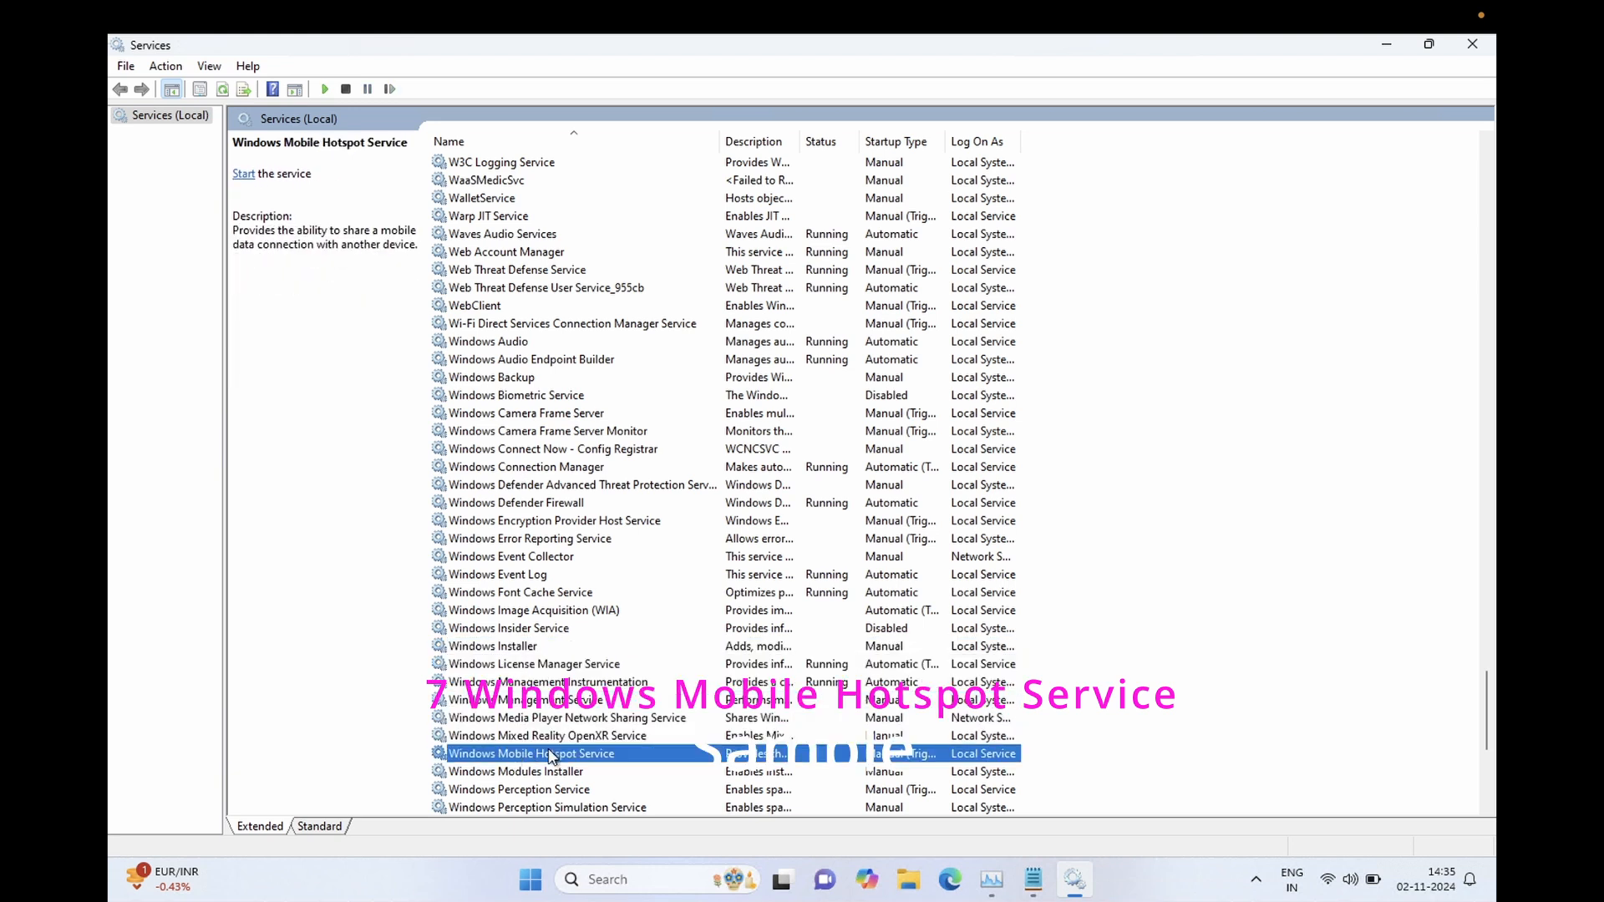
double_click(543, 759)
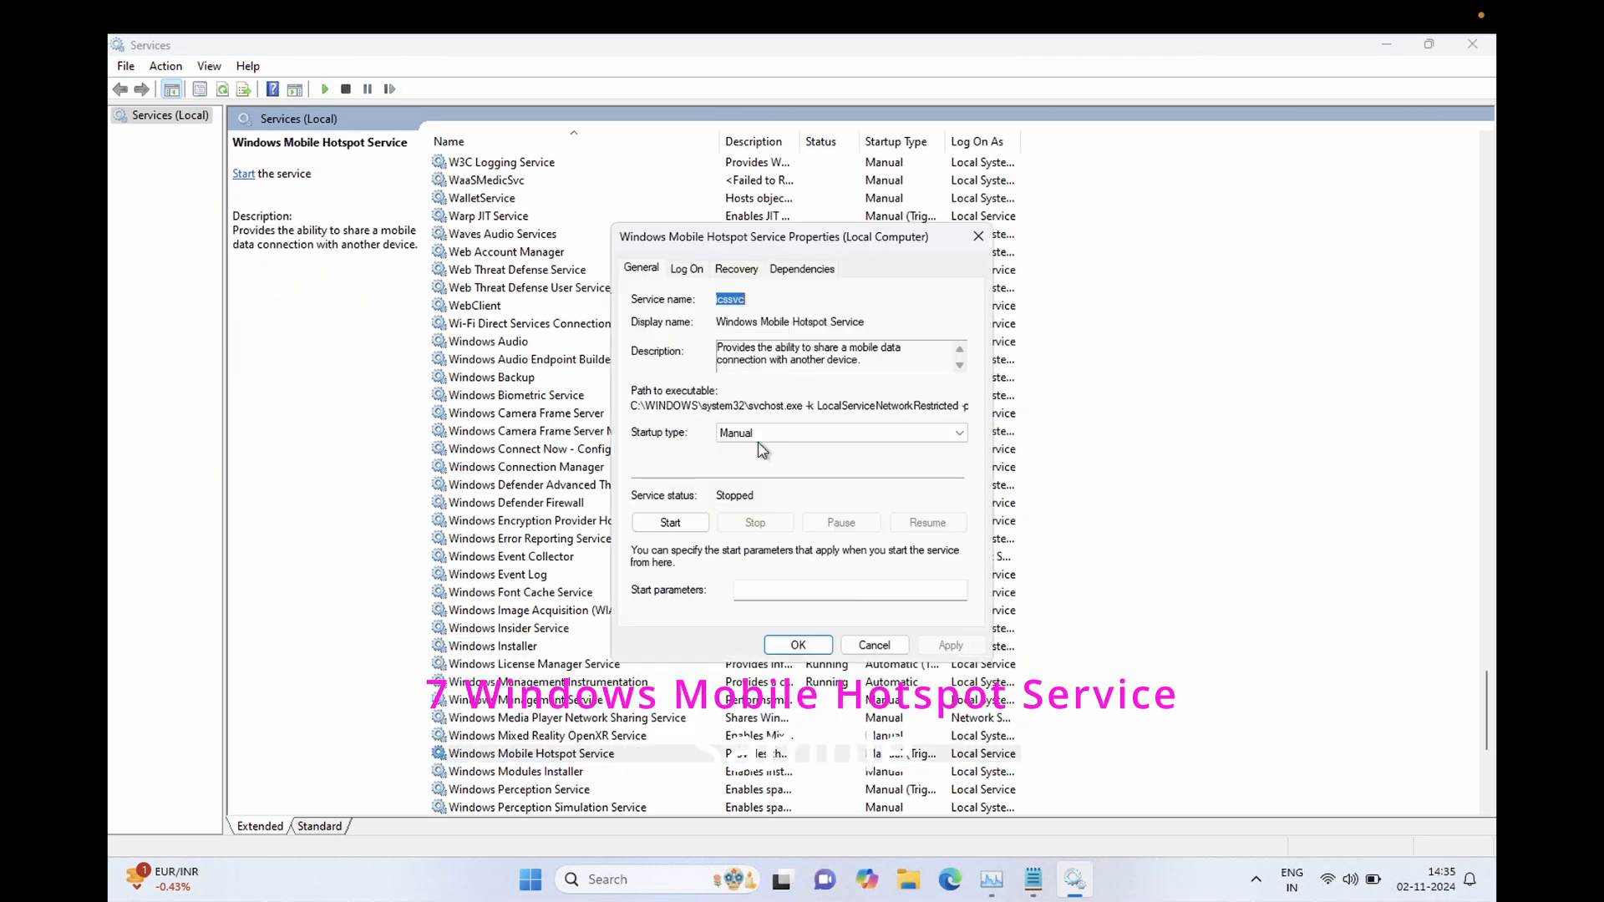
left_click(765, 434)
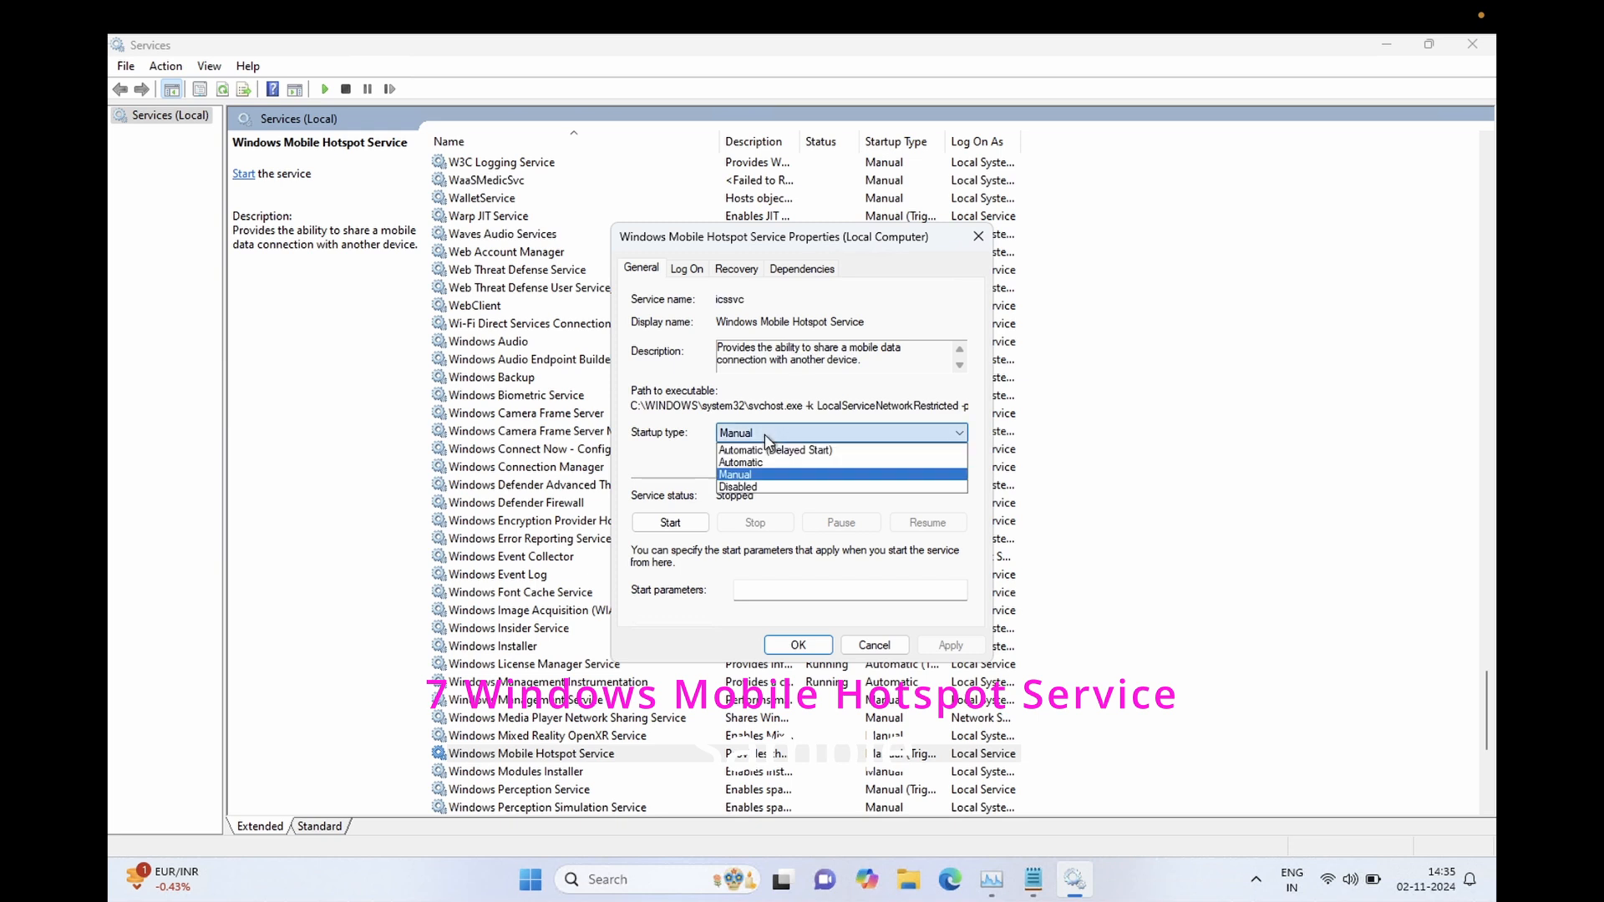
left_click(746, 487)
left_click(950, 645)
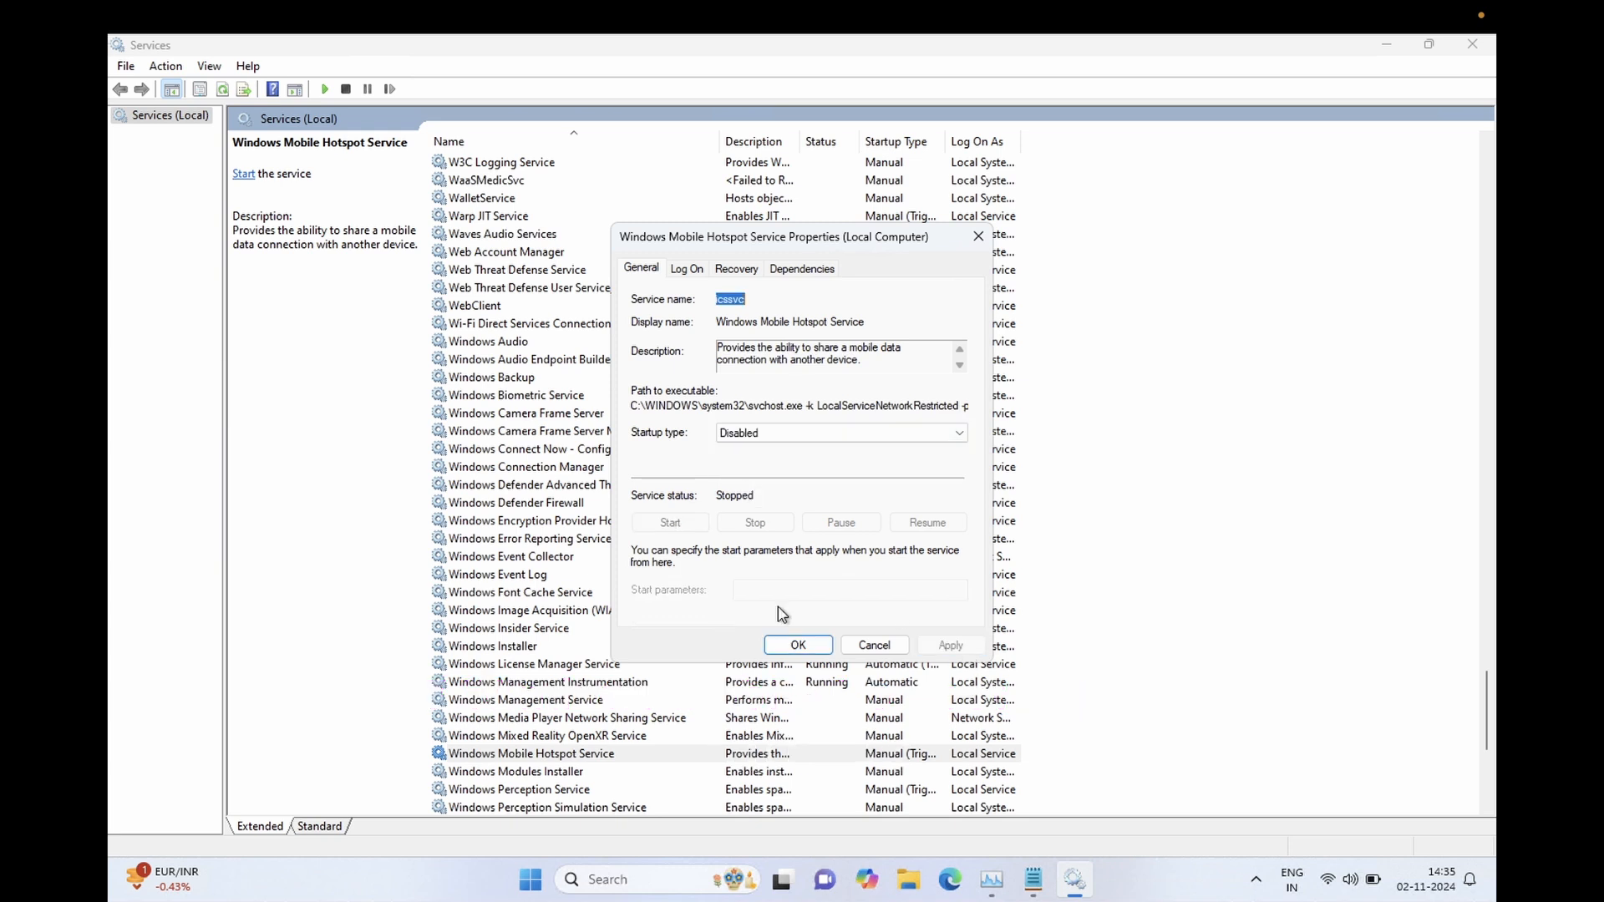
left_click(798, 645)
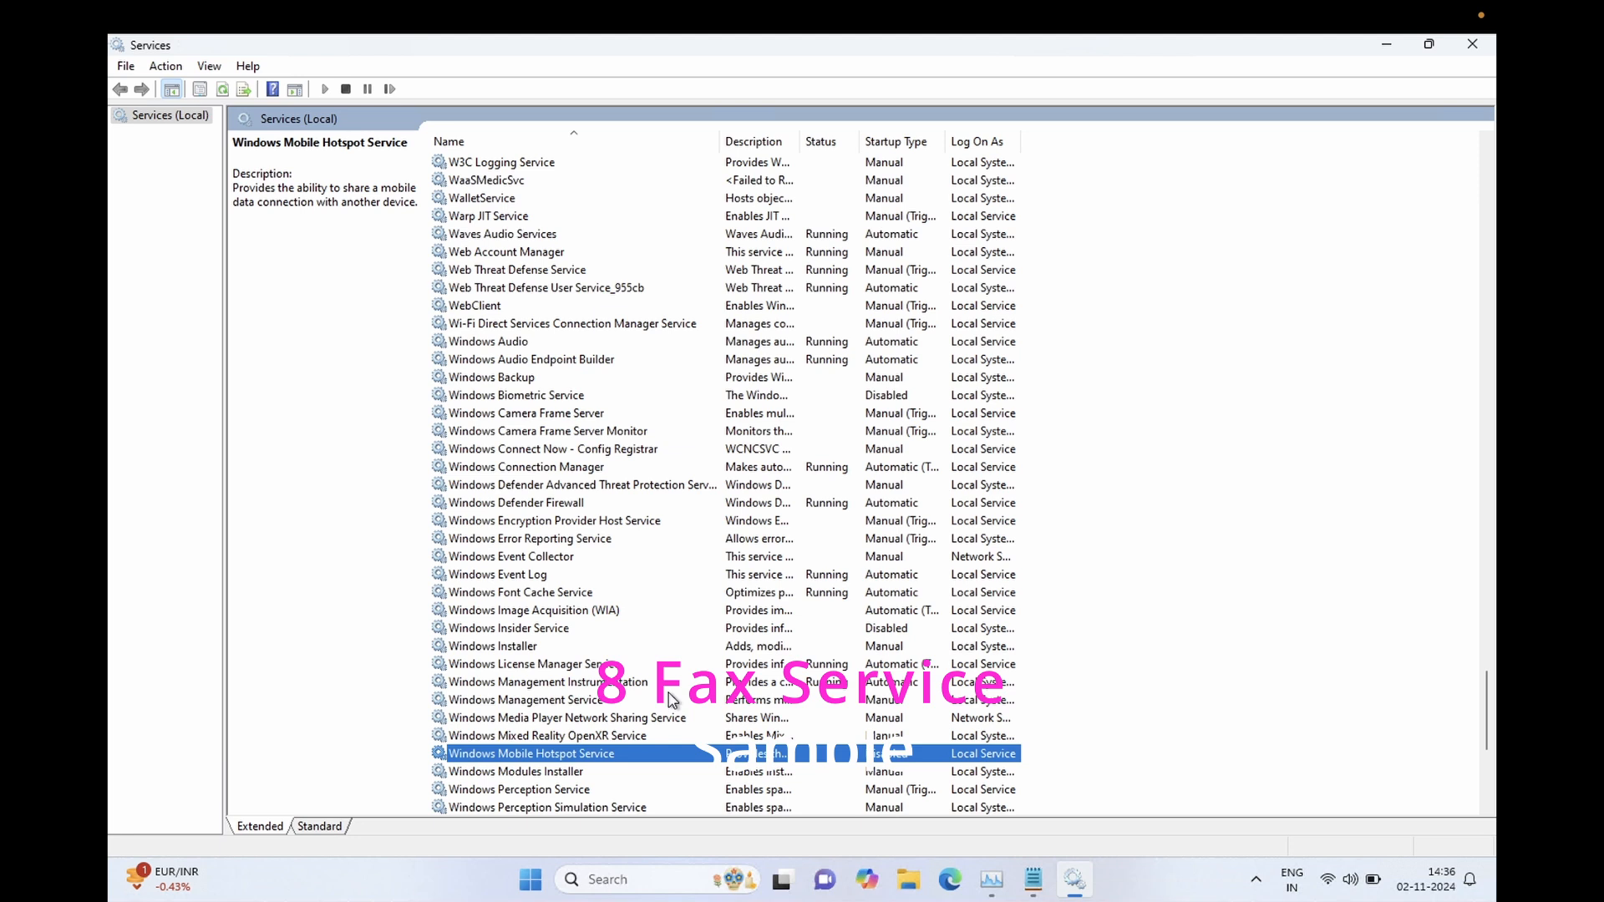
Set the Fax service's startup type to Disabled and apply the change
key("f")
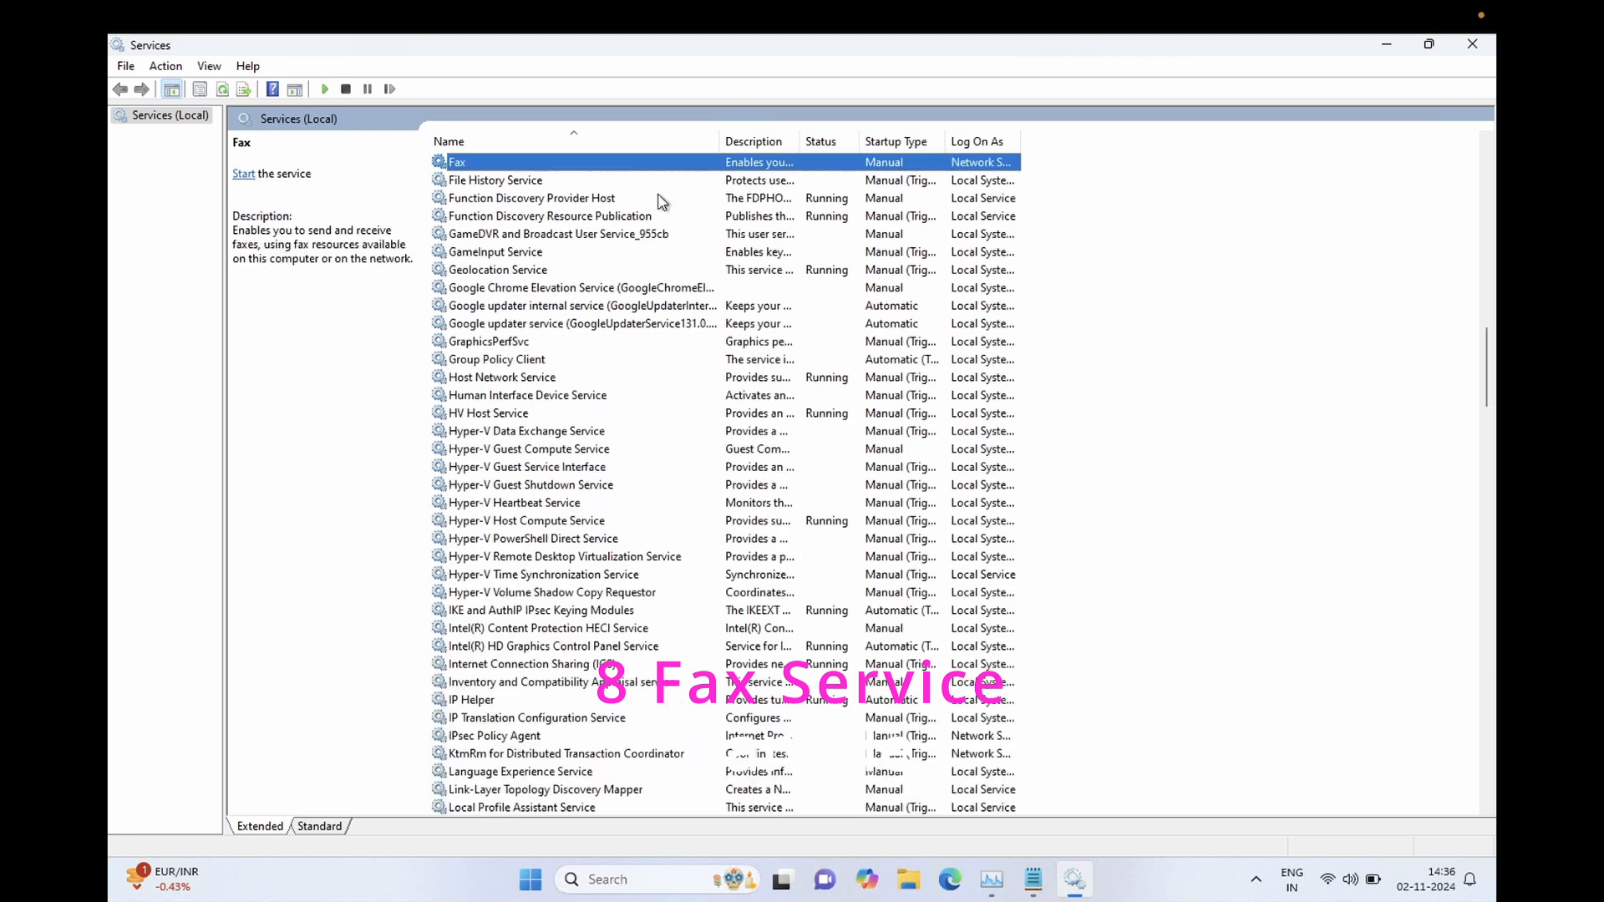
double_click(665, 166)
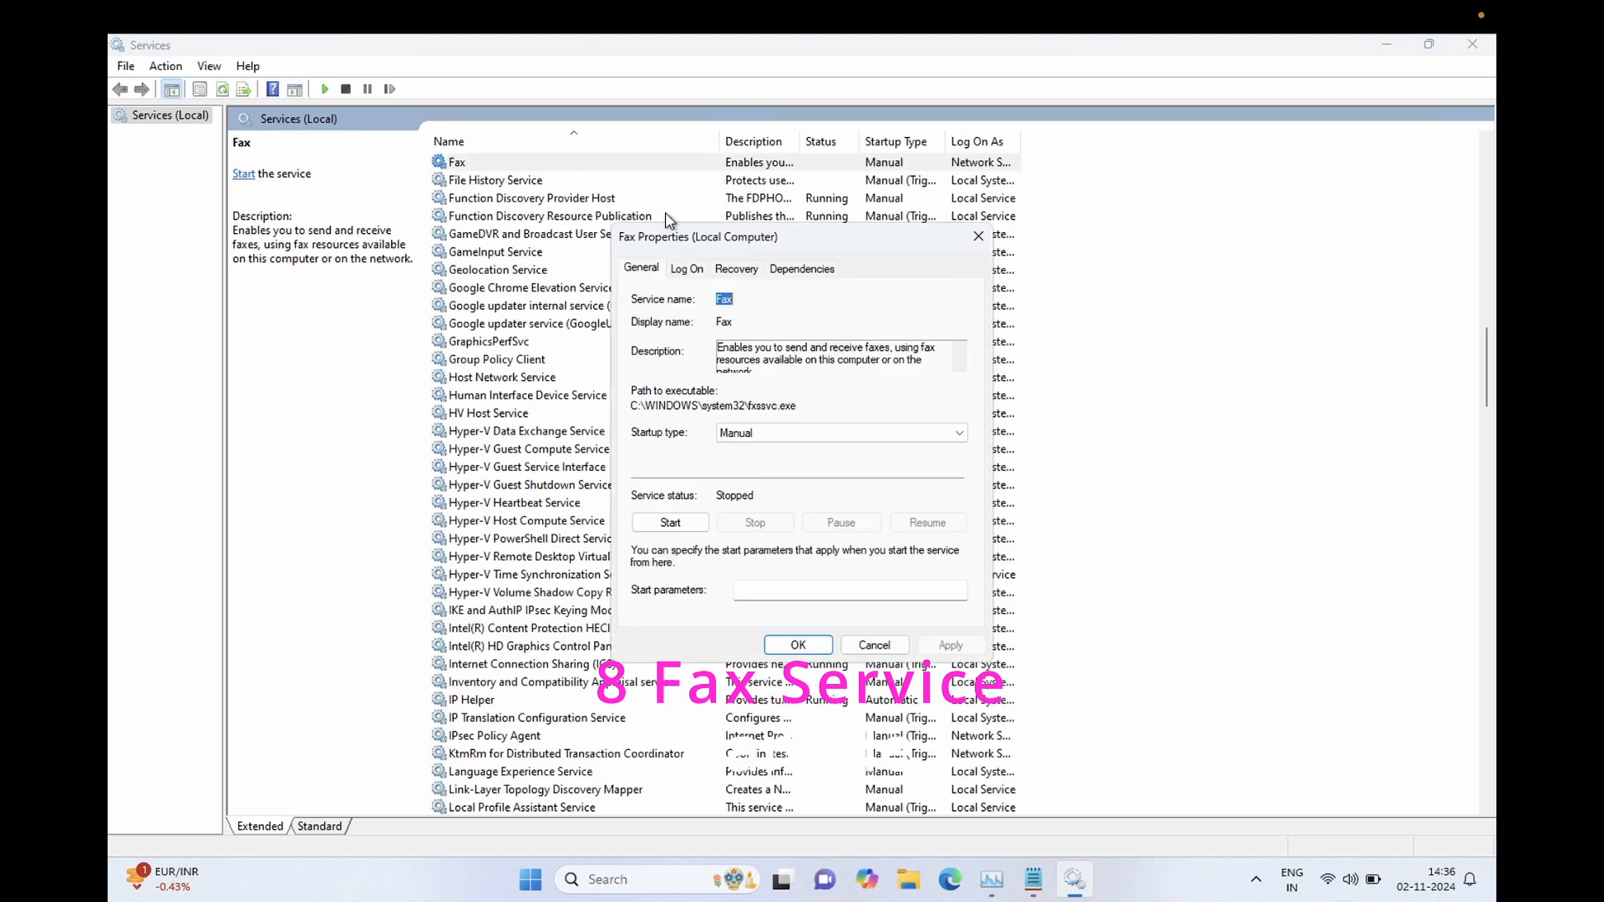
left_click(752, 434)
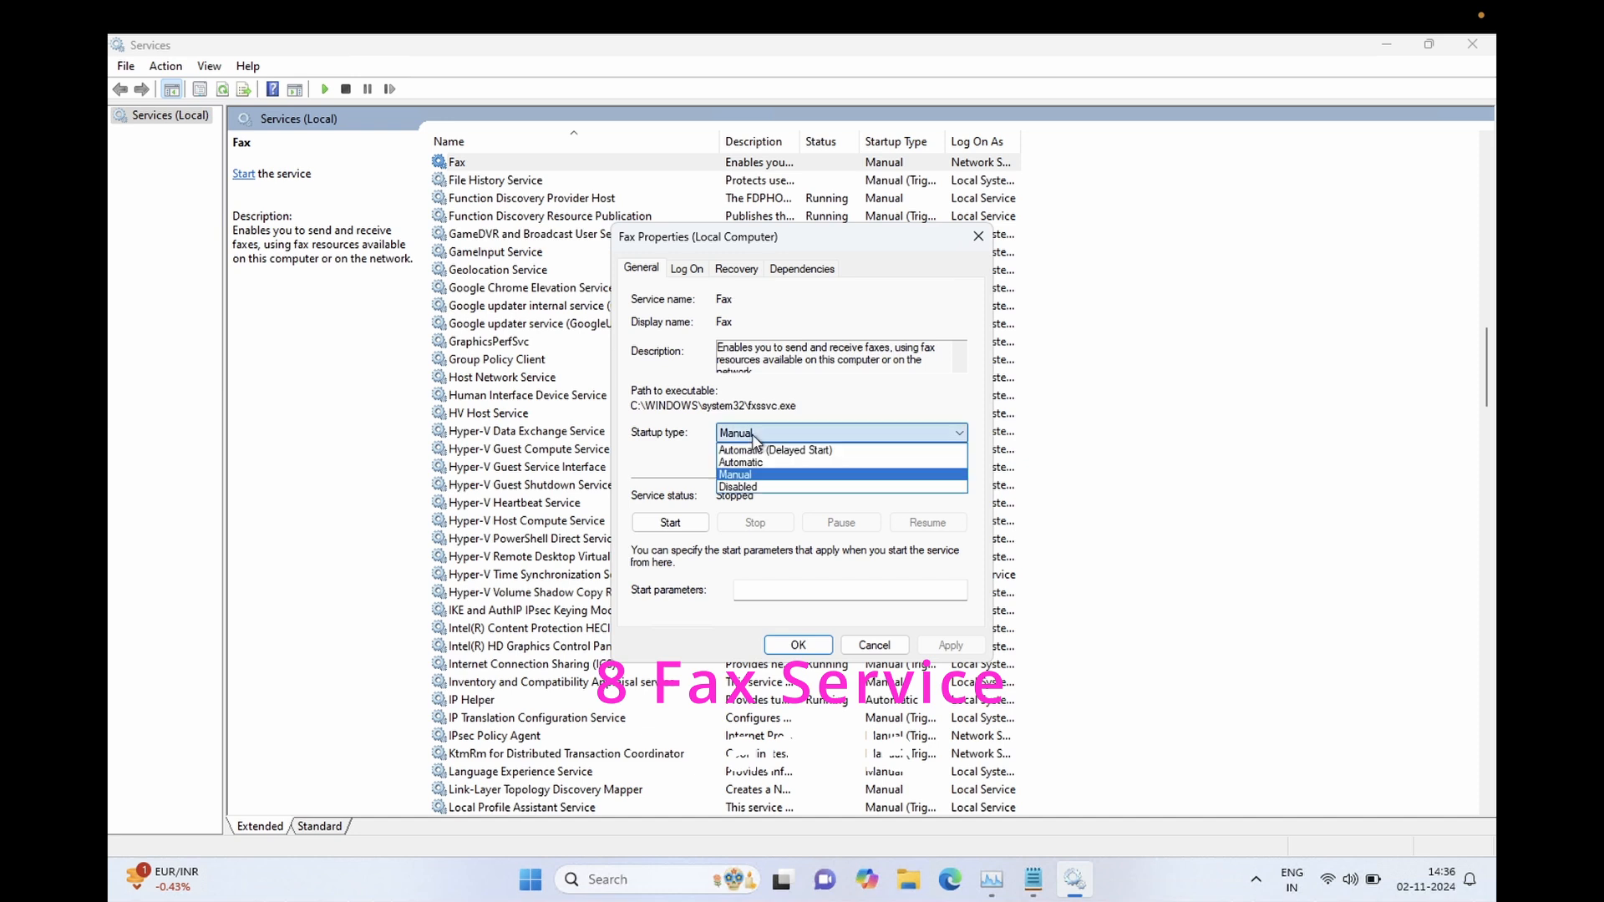
left_click(746, 493)
left_click(928, 645)
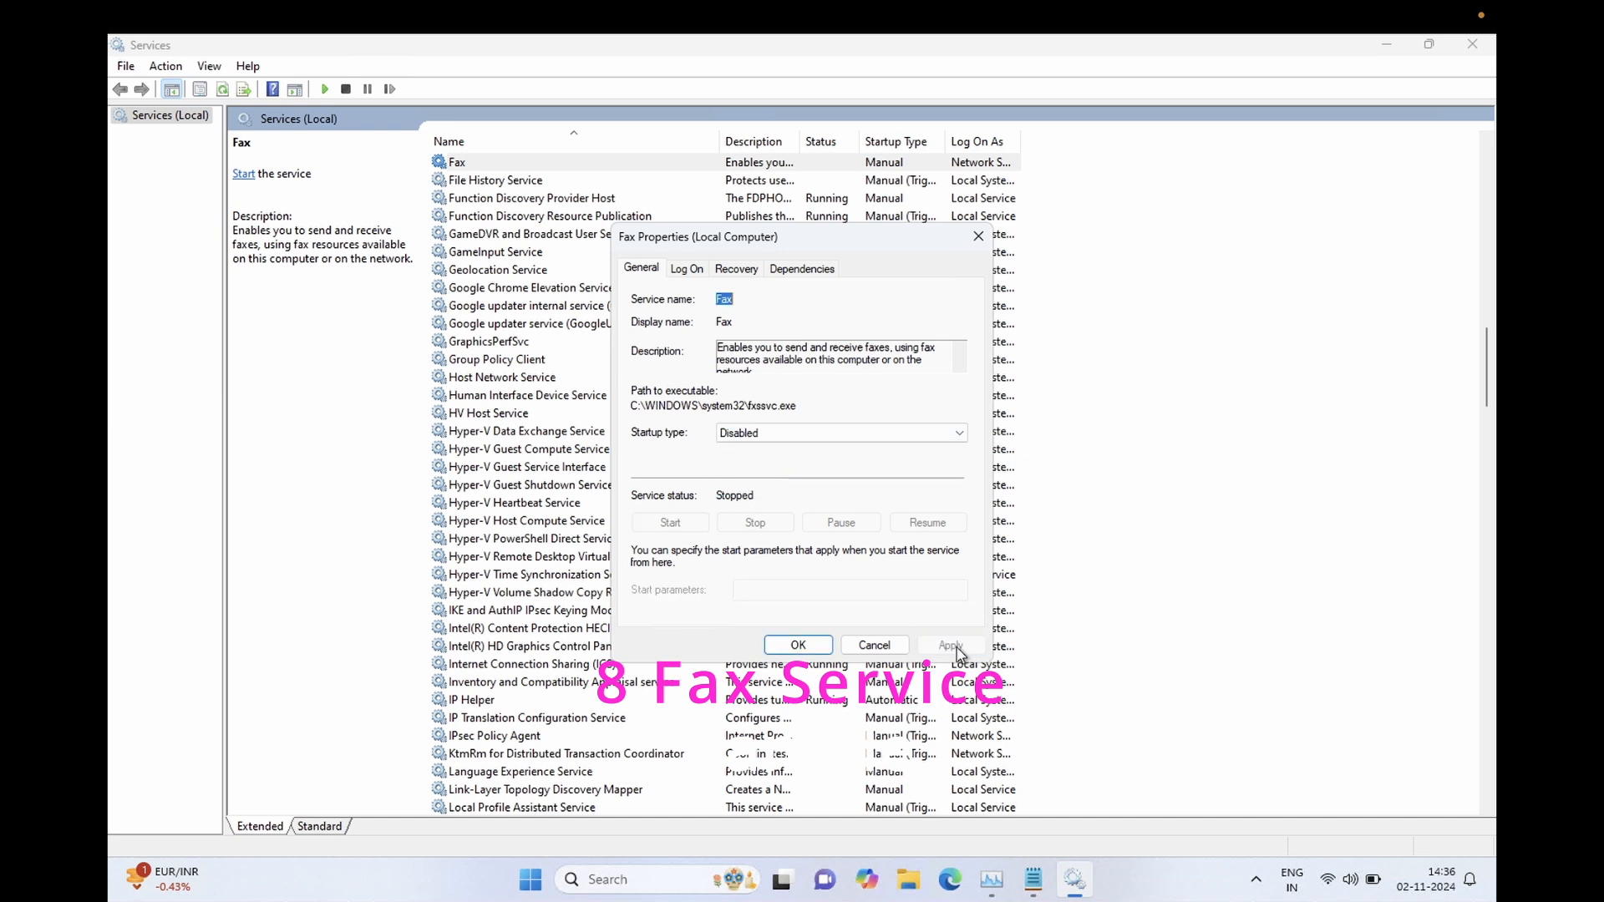
left_click(798, 645)
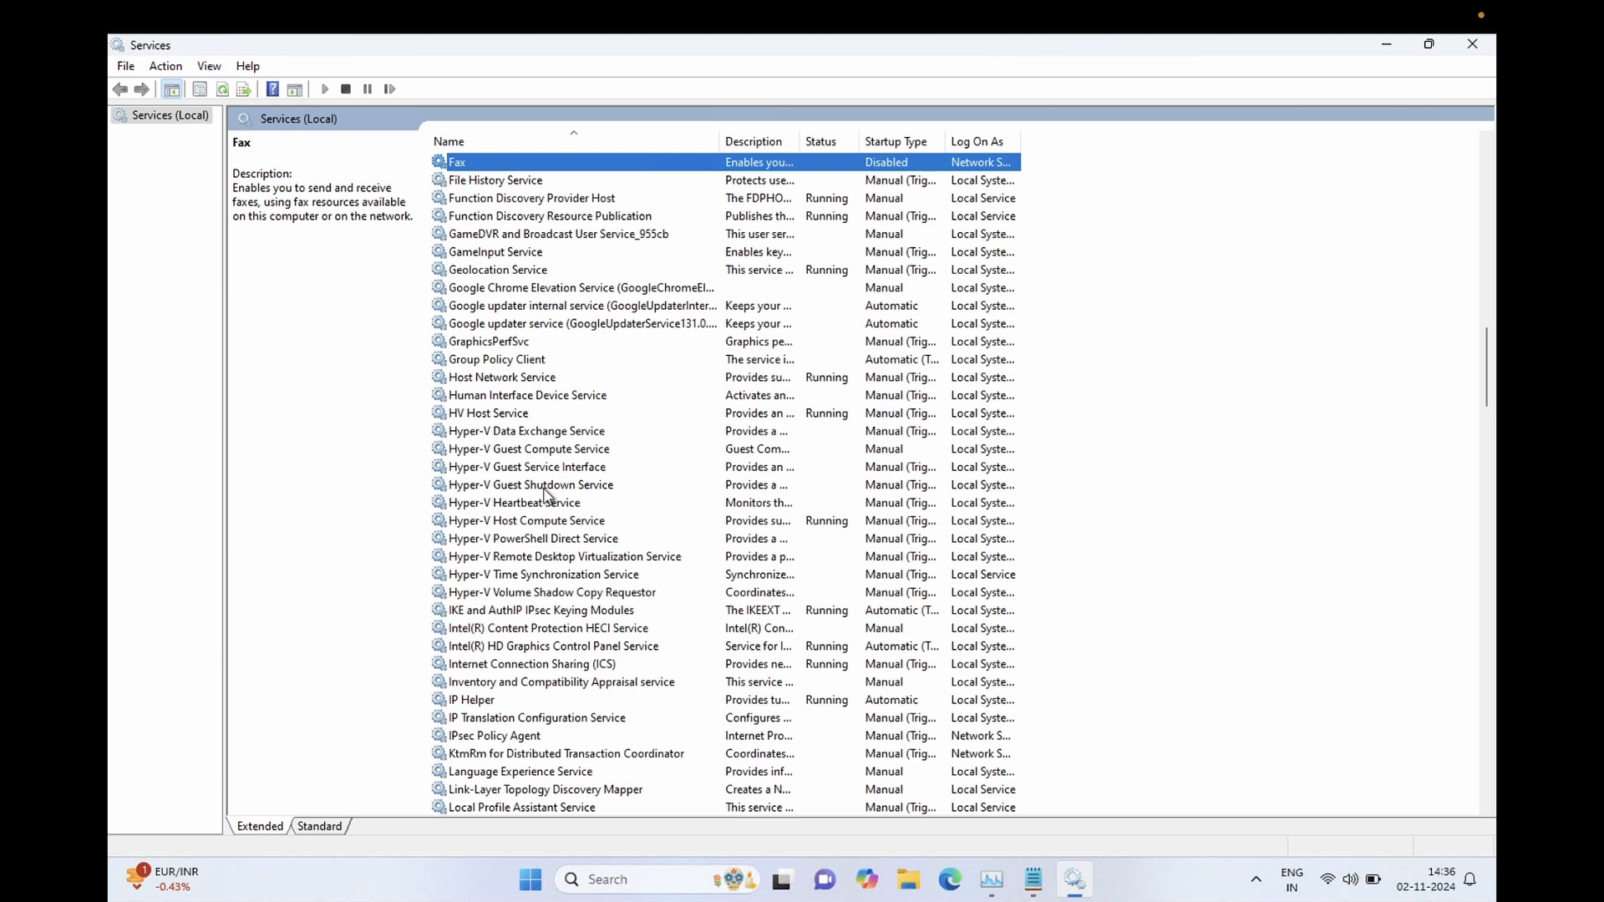
type("cer")
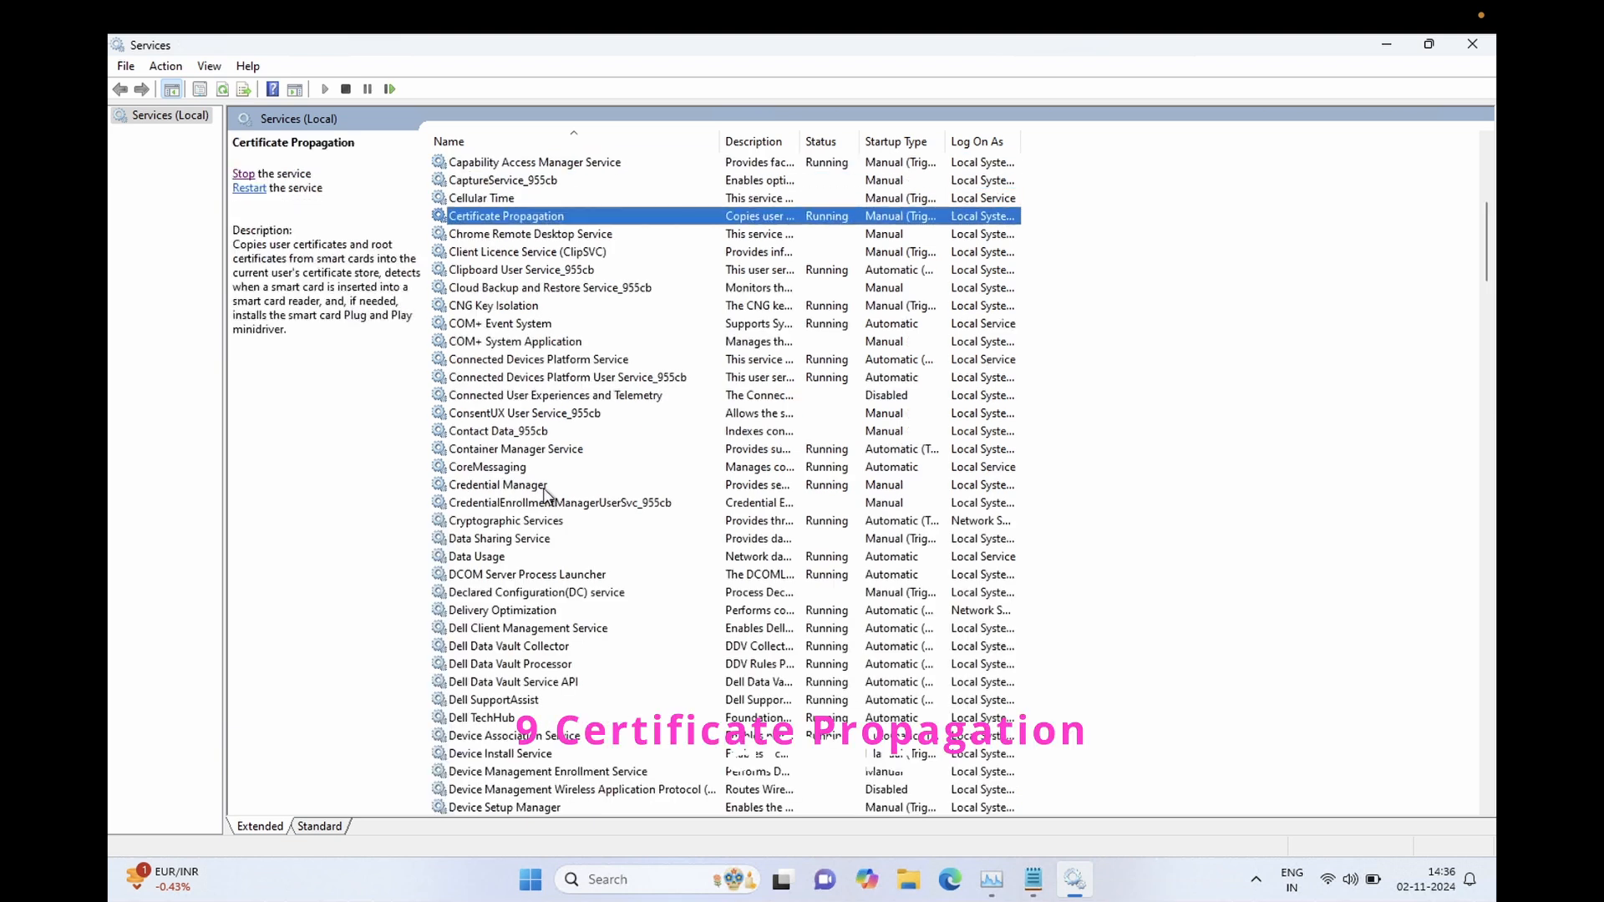
key("Down")
key("Down")
key("Down")
key("Down")
key("Down")
key("Down")
key("Down")
key("Down")
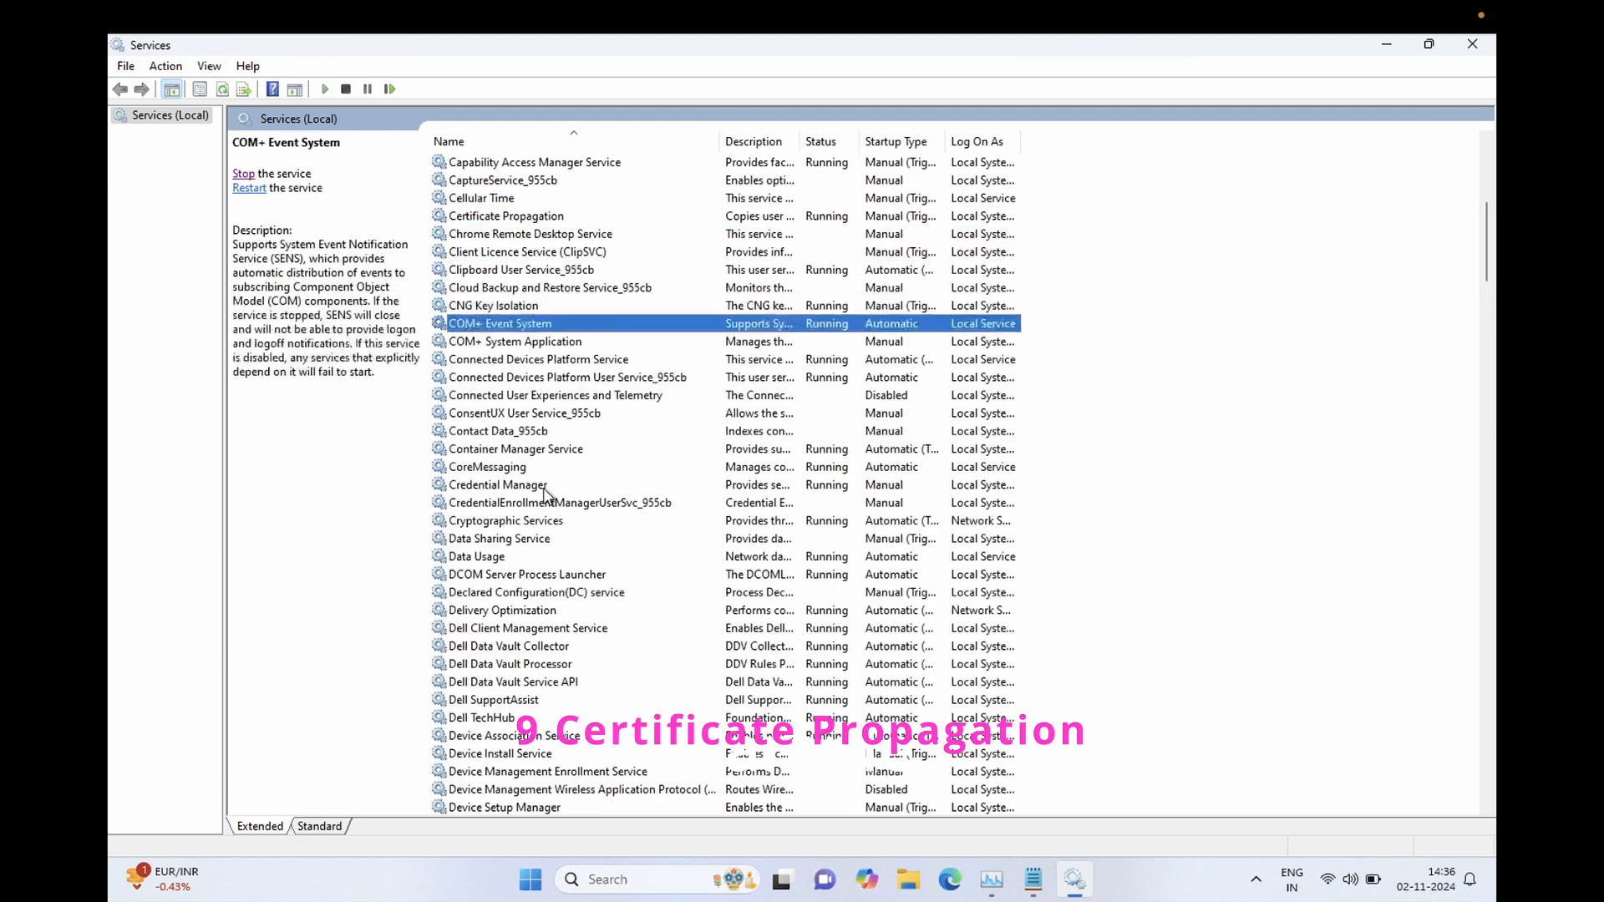
key("Down")
key("Down")
key("Down")
key("Down")
key("Down")
key("Down")
key("Down")
key("Down")
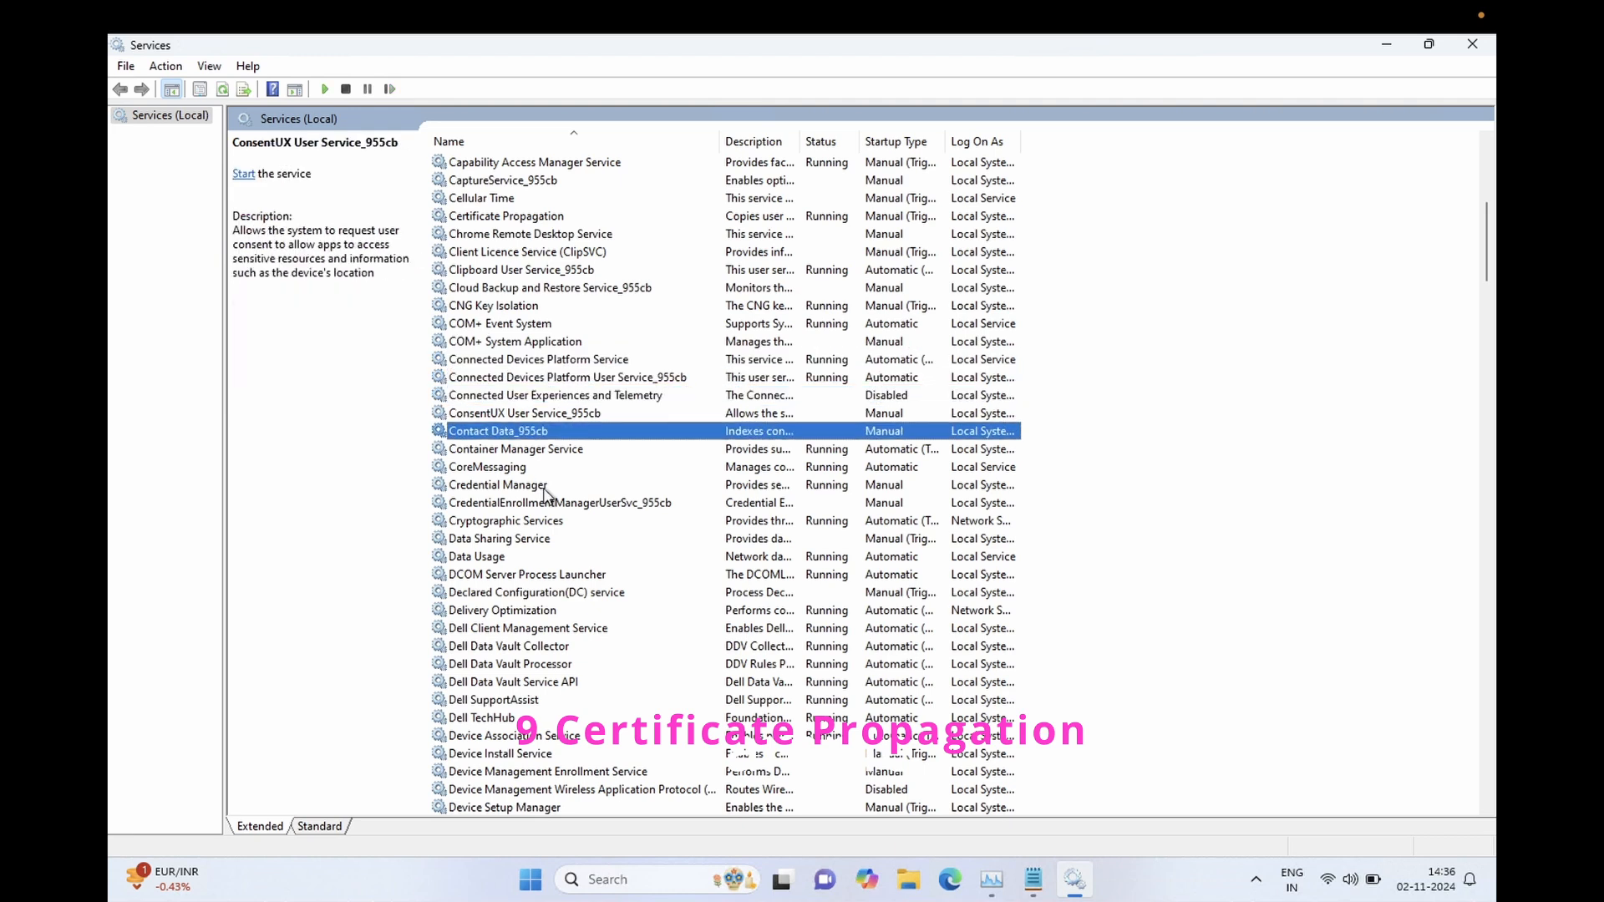
Set the Certificate Propagation service's startup type to Disabled, stop the service and apply the change
type("cer")
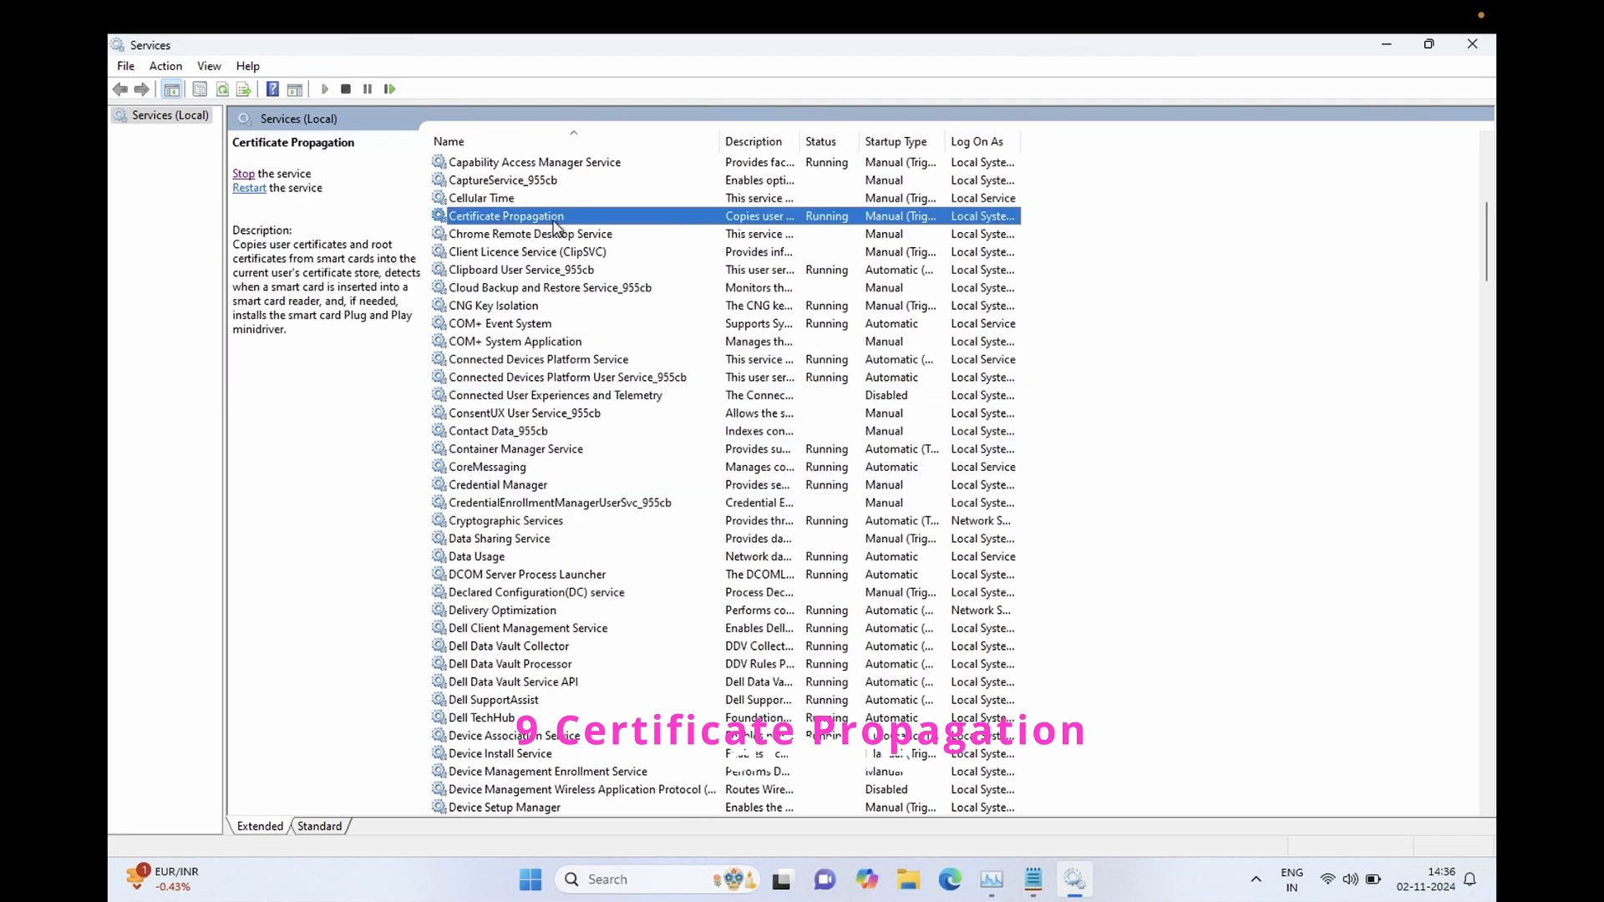
double_click(542, 216)
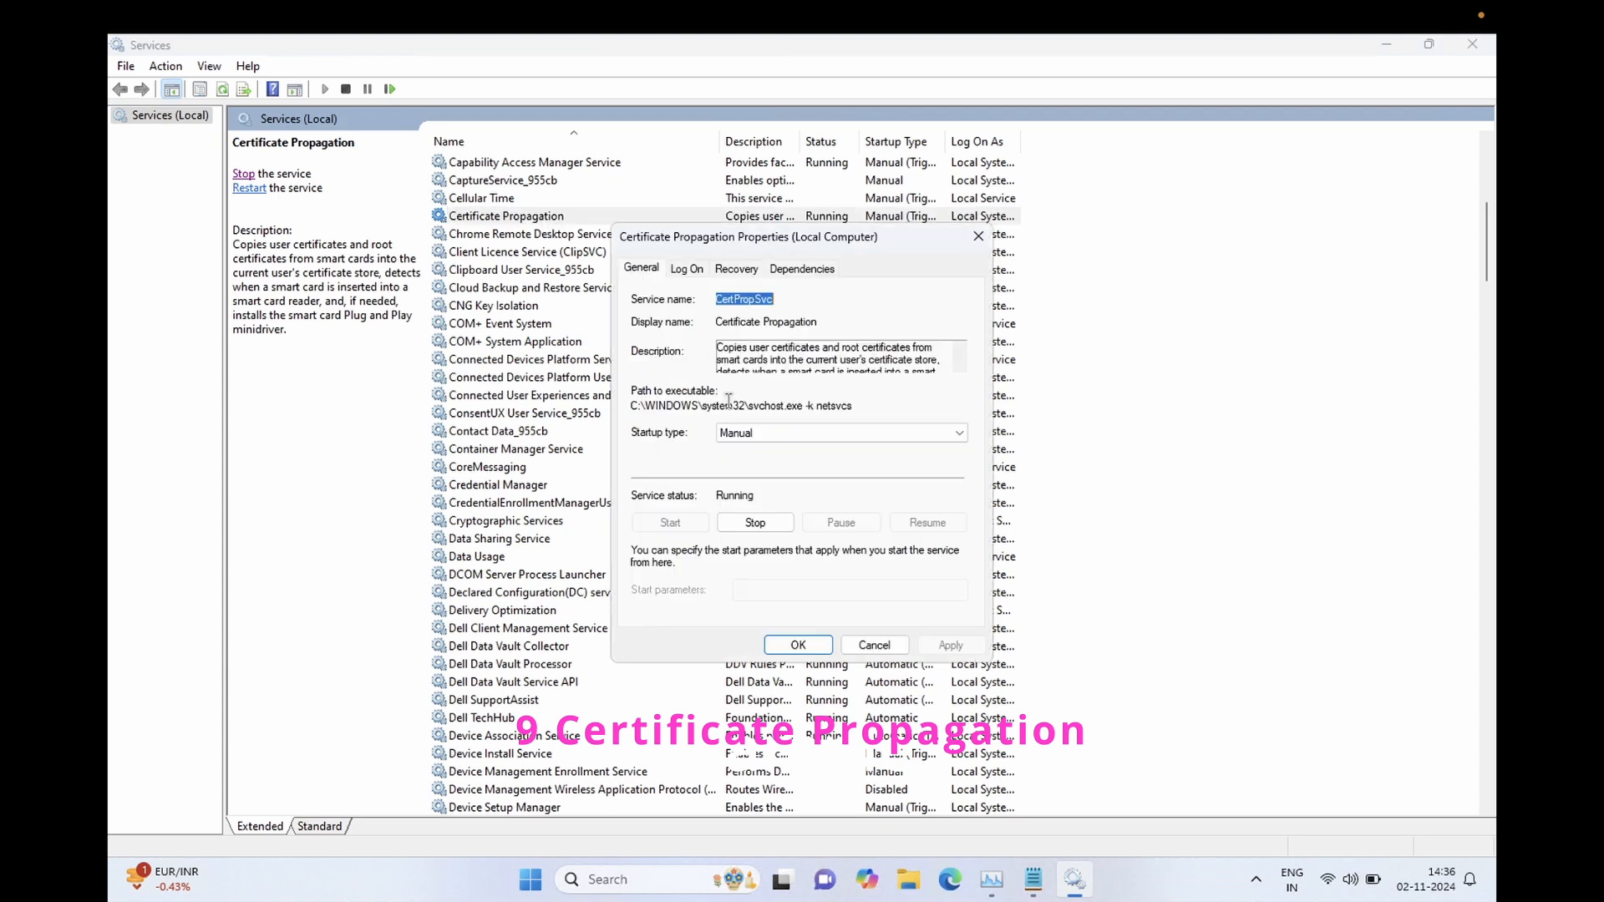
left_click(739, 433)
left_click(744, 490)
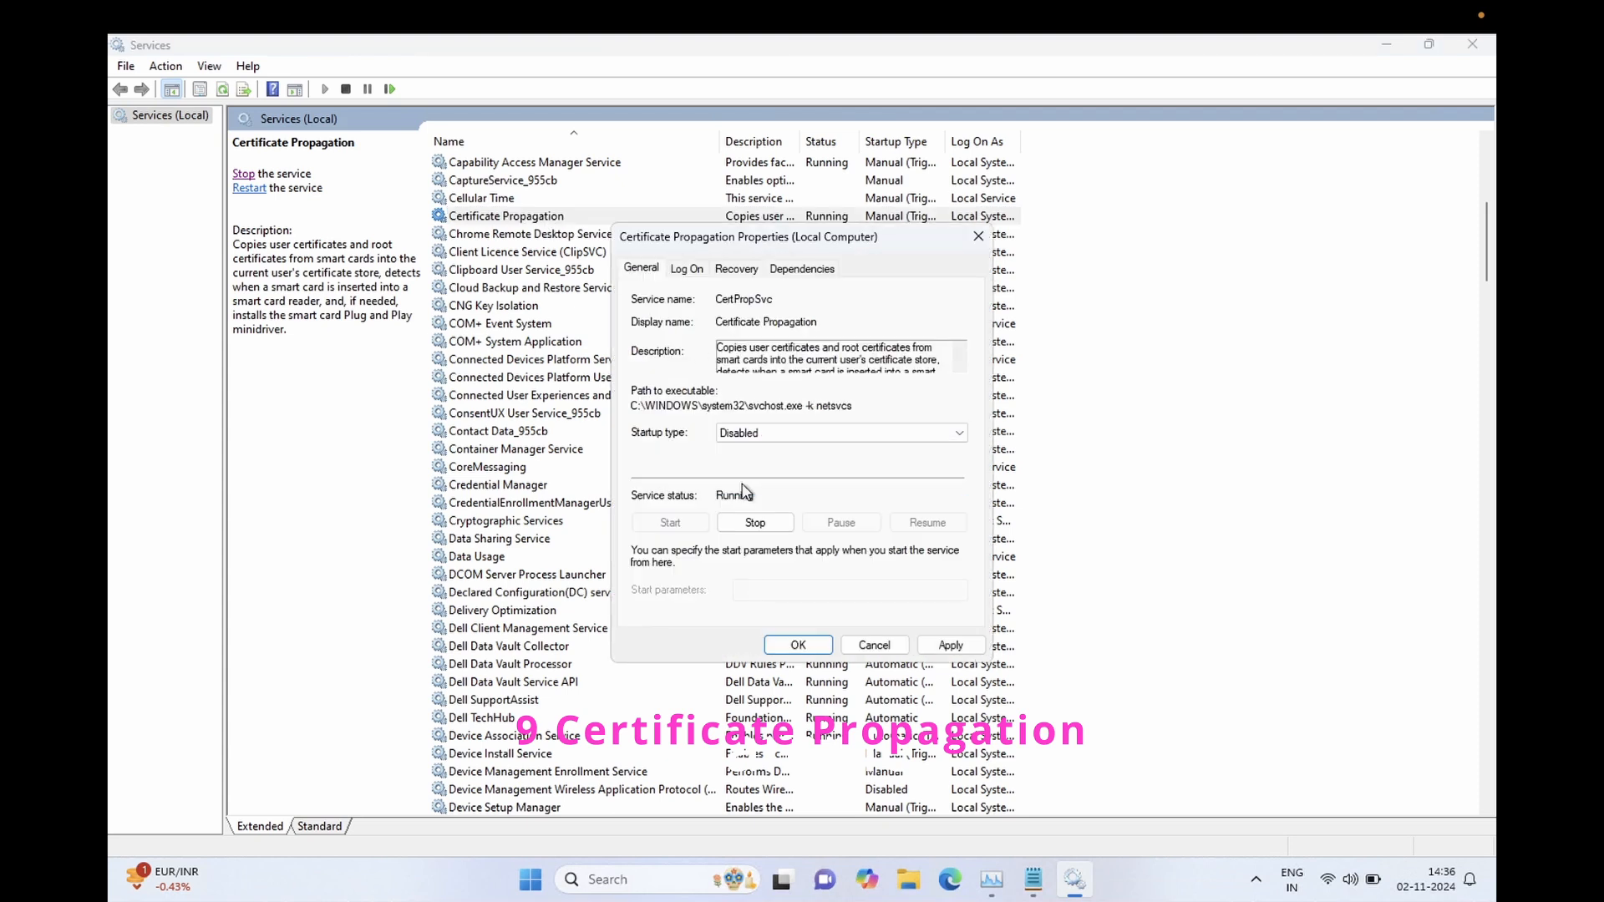
left_click(754, 522)
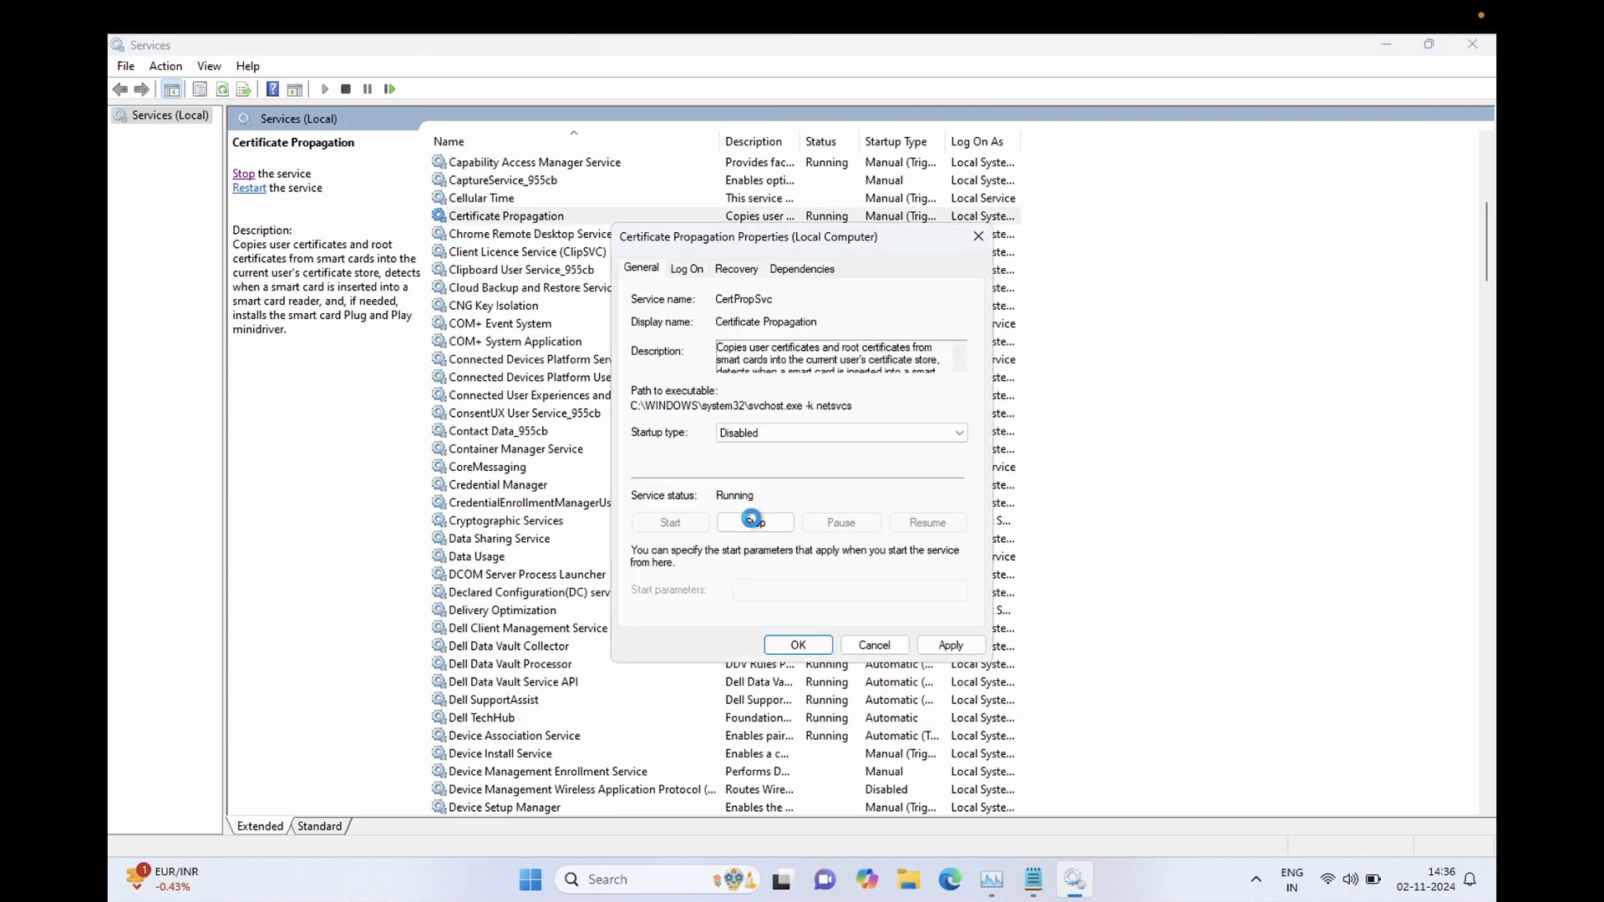
left_click(950, 645)
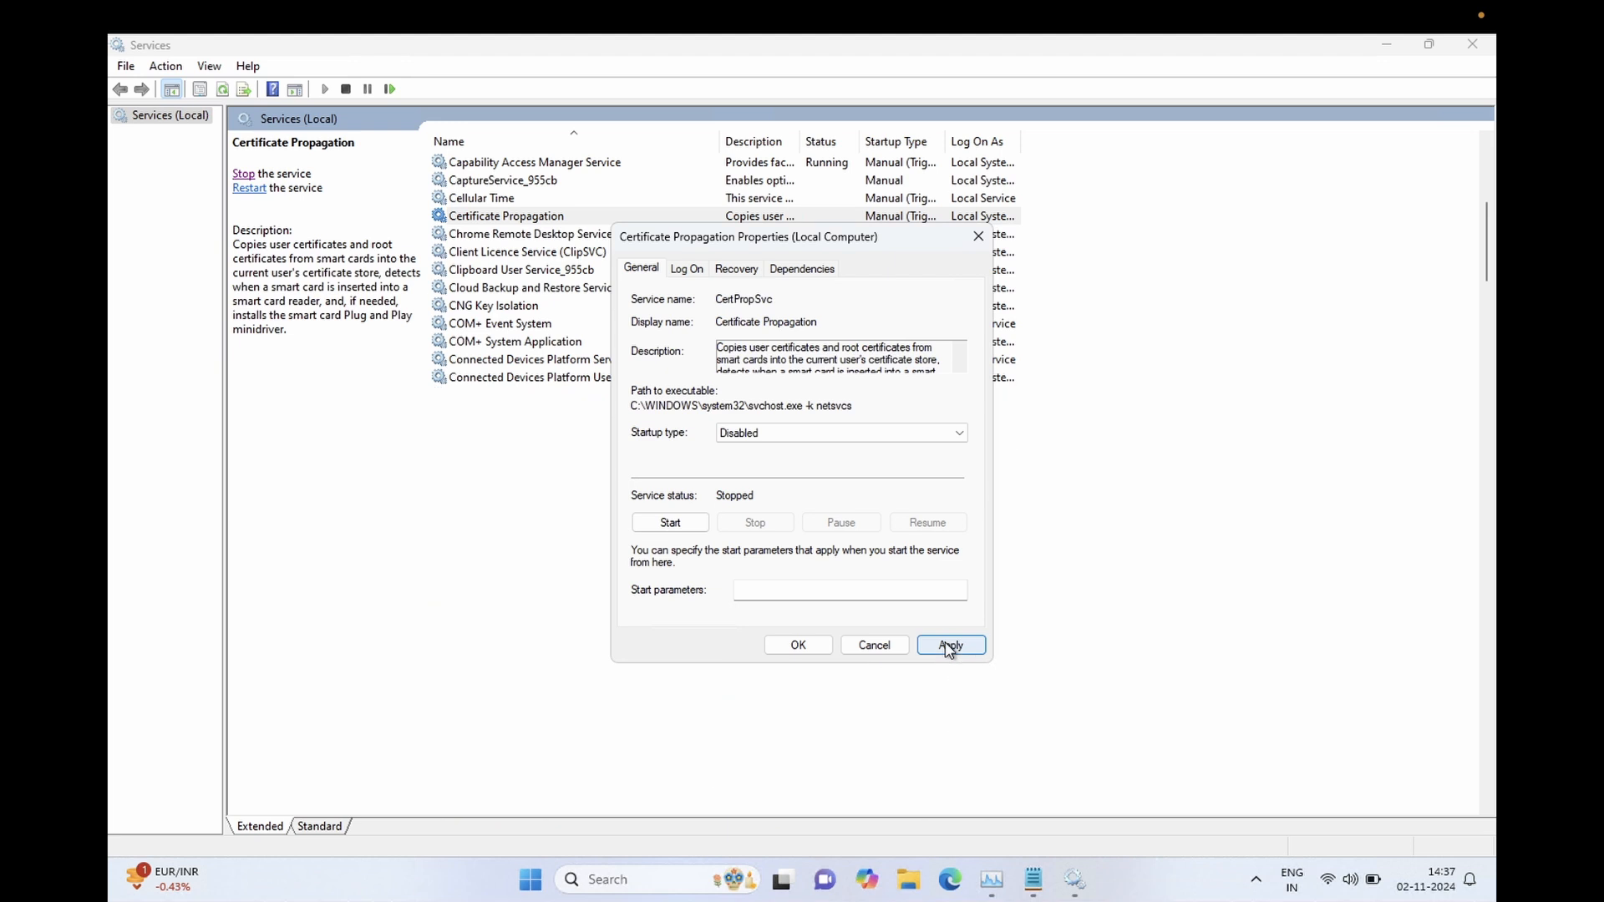
left_click(794, 647)
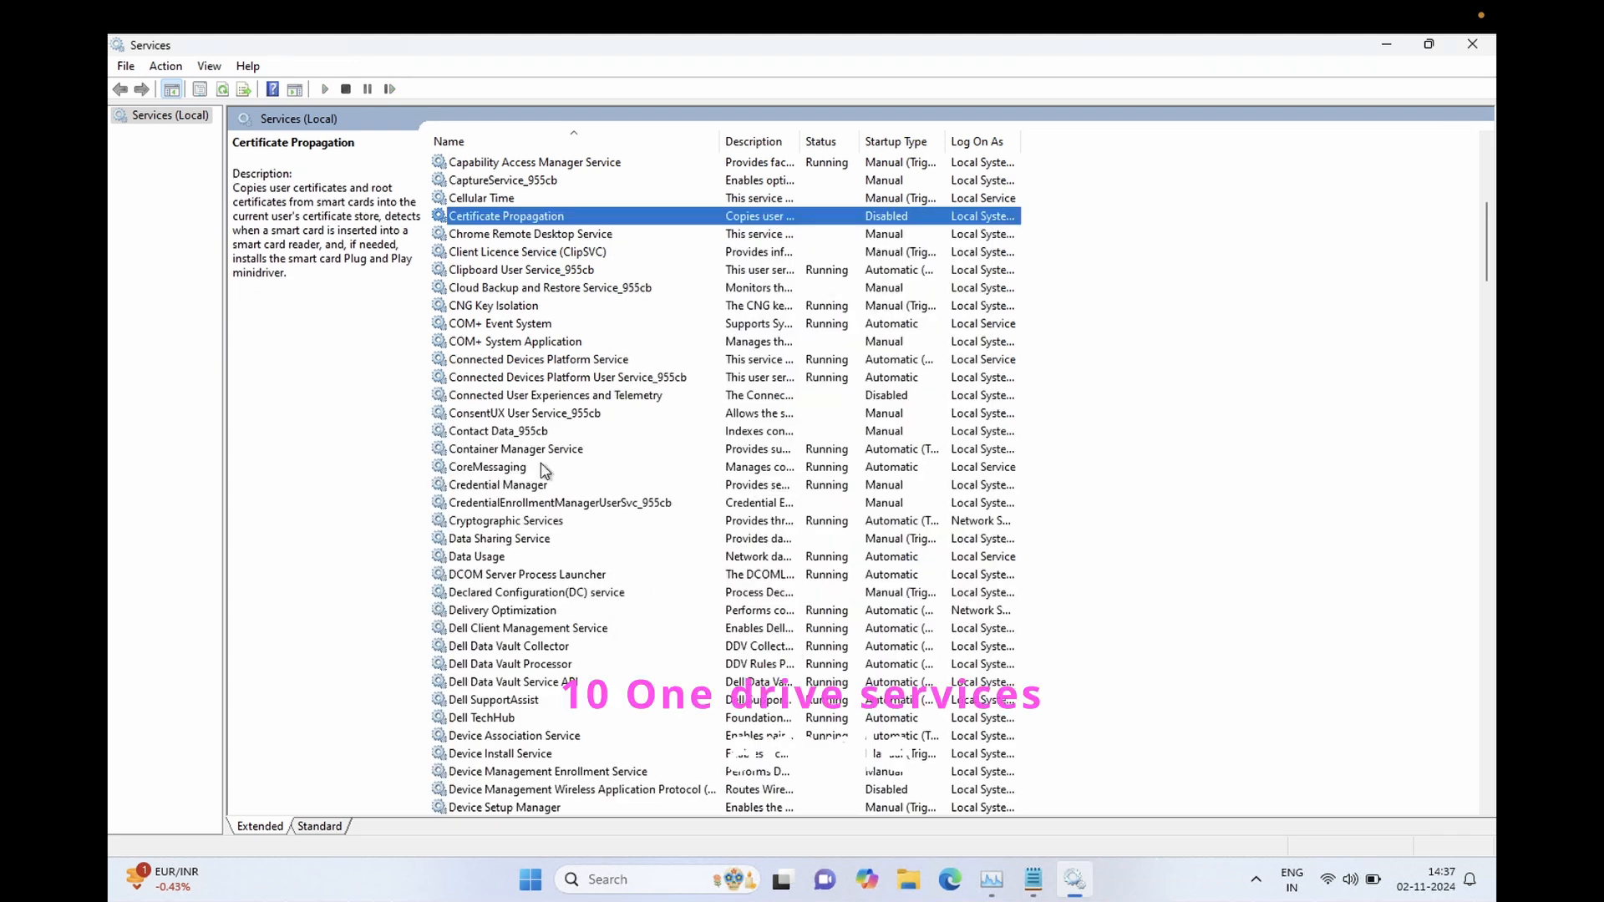
Look through the services whose names start with O for any OneDrive services
key("o")
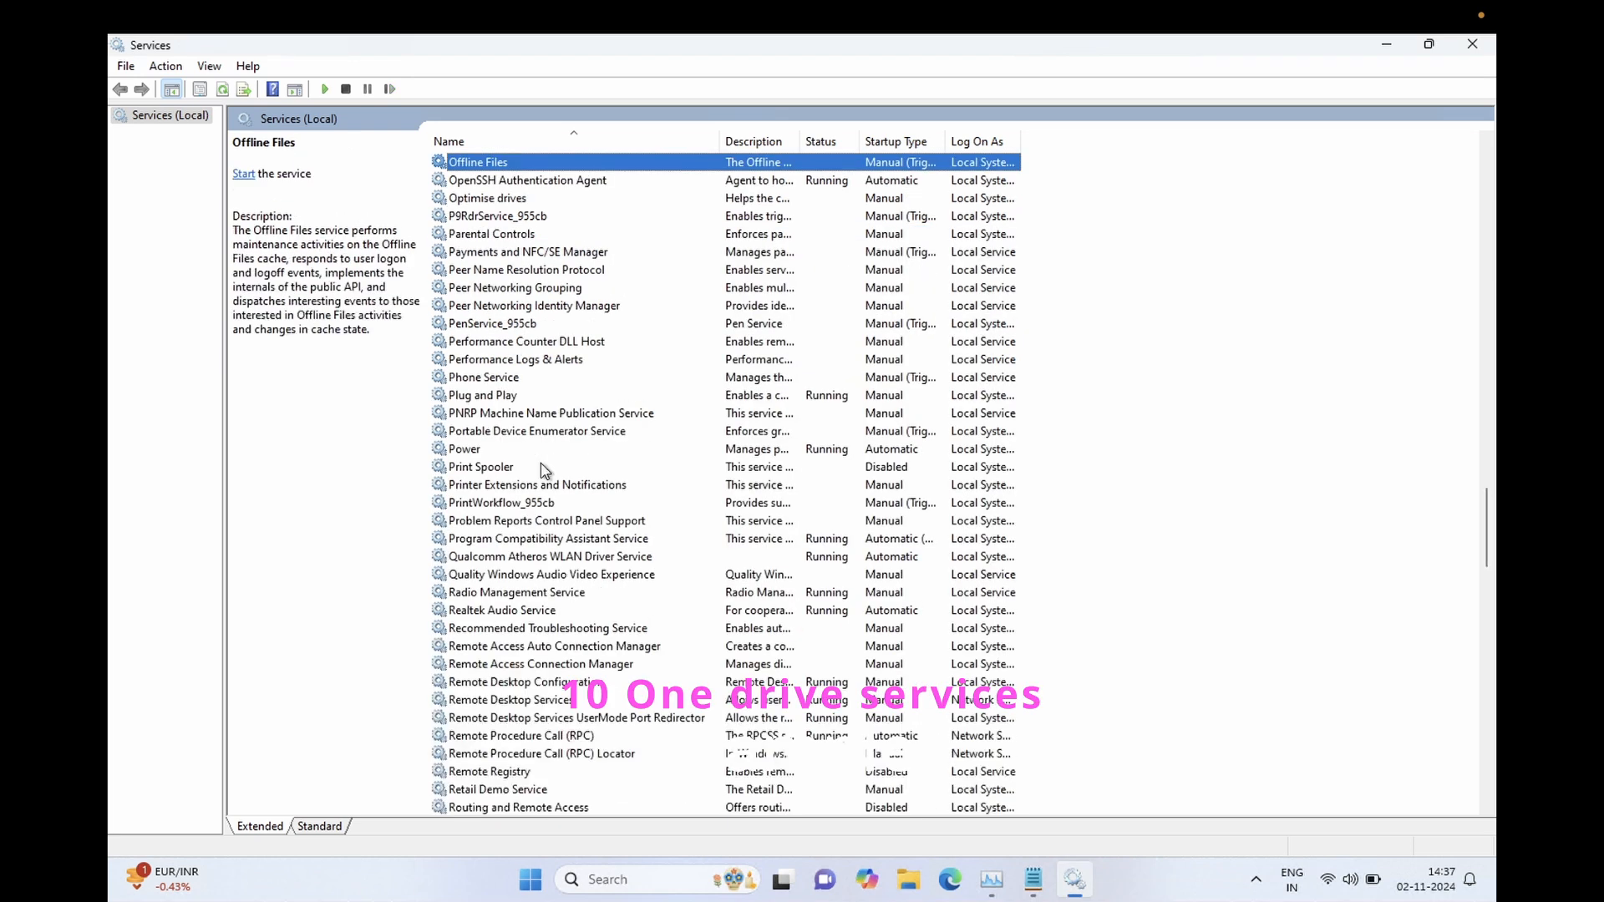
key("o")
key("o")
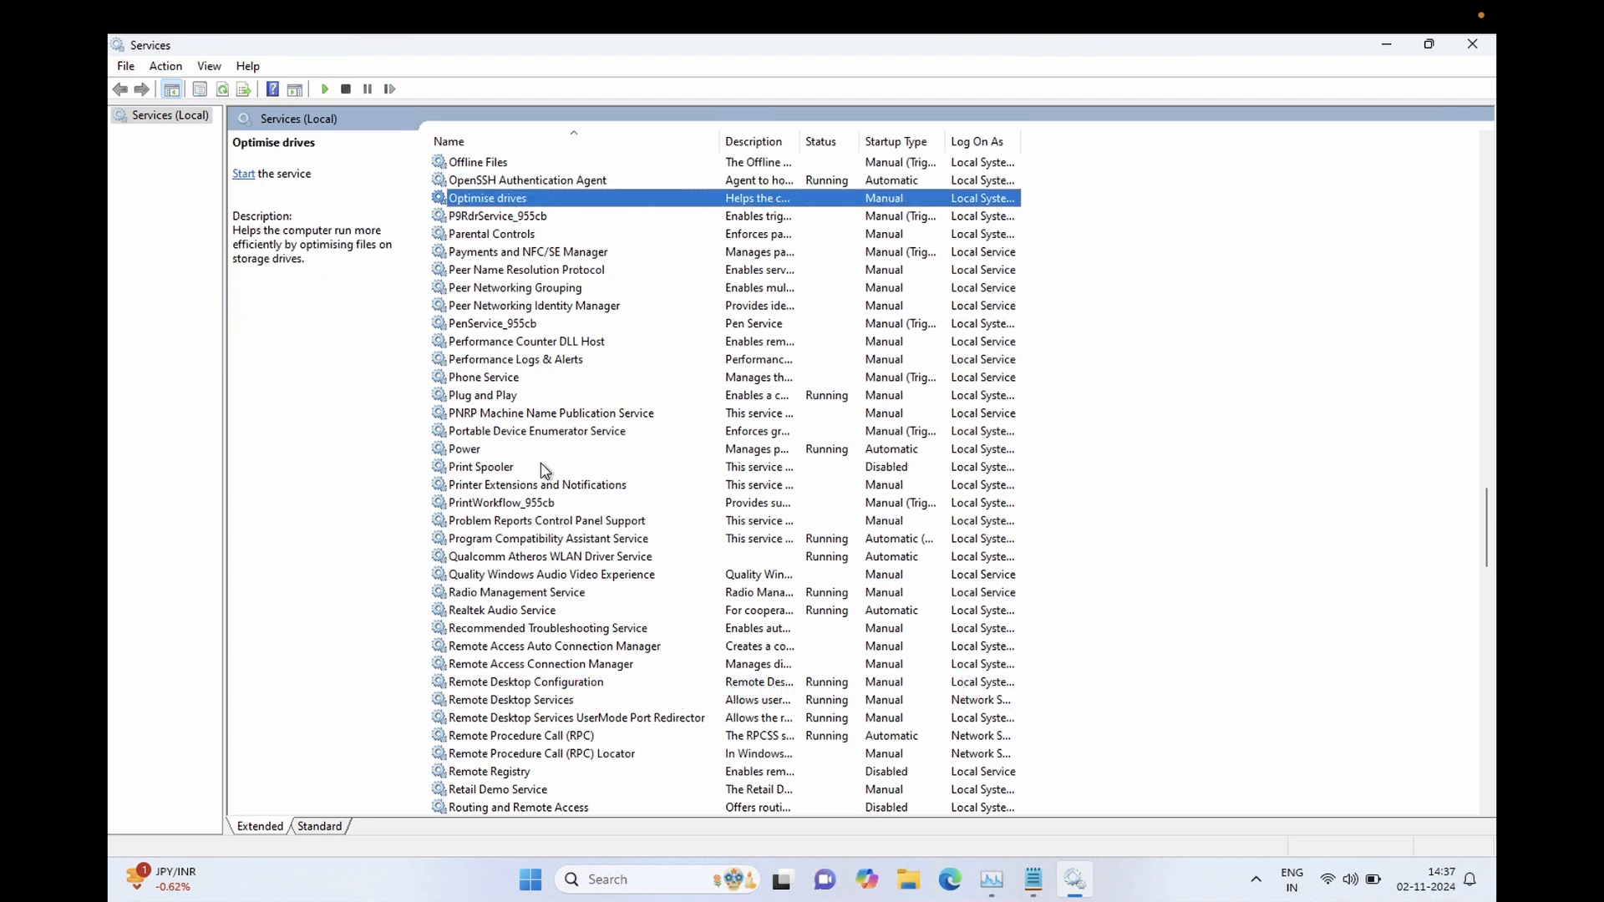
key("o")
key("o")
key("o")
key("o")
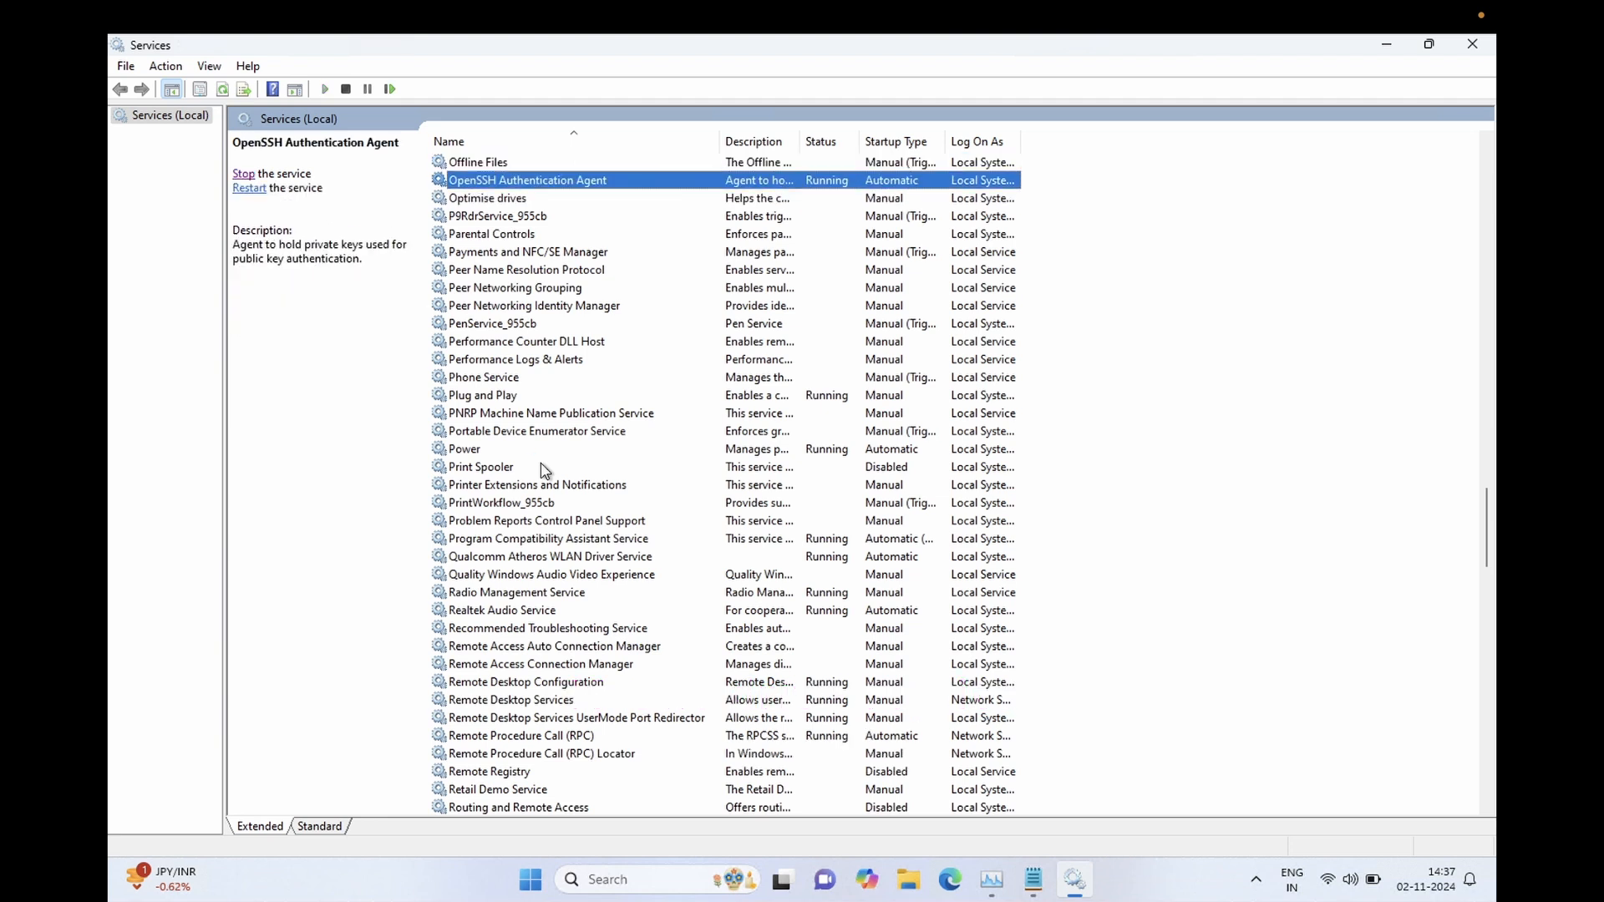
key("o")
key("o")
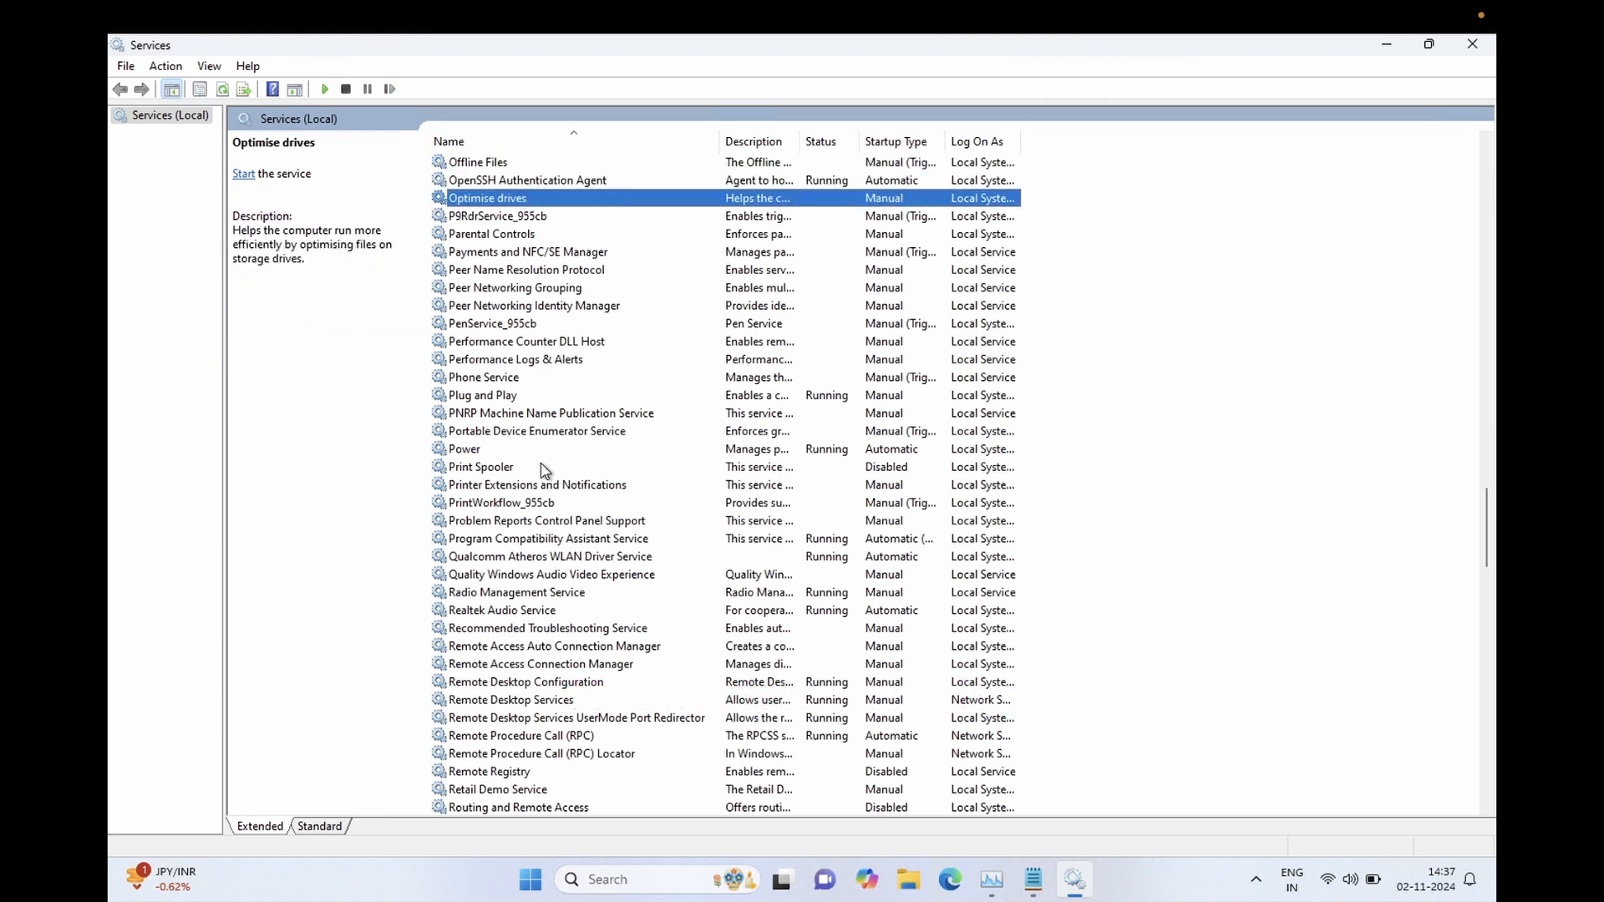
key("o")
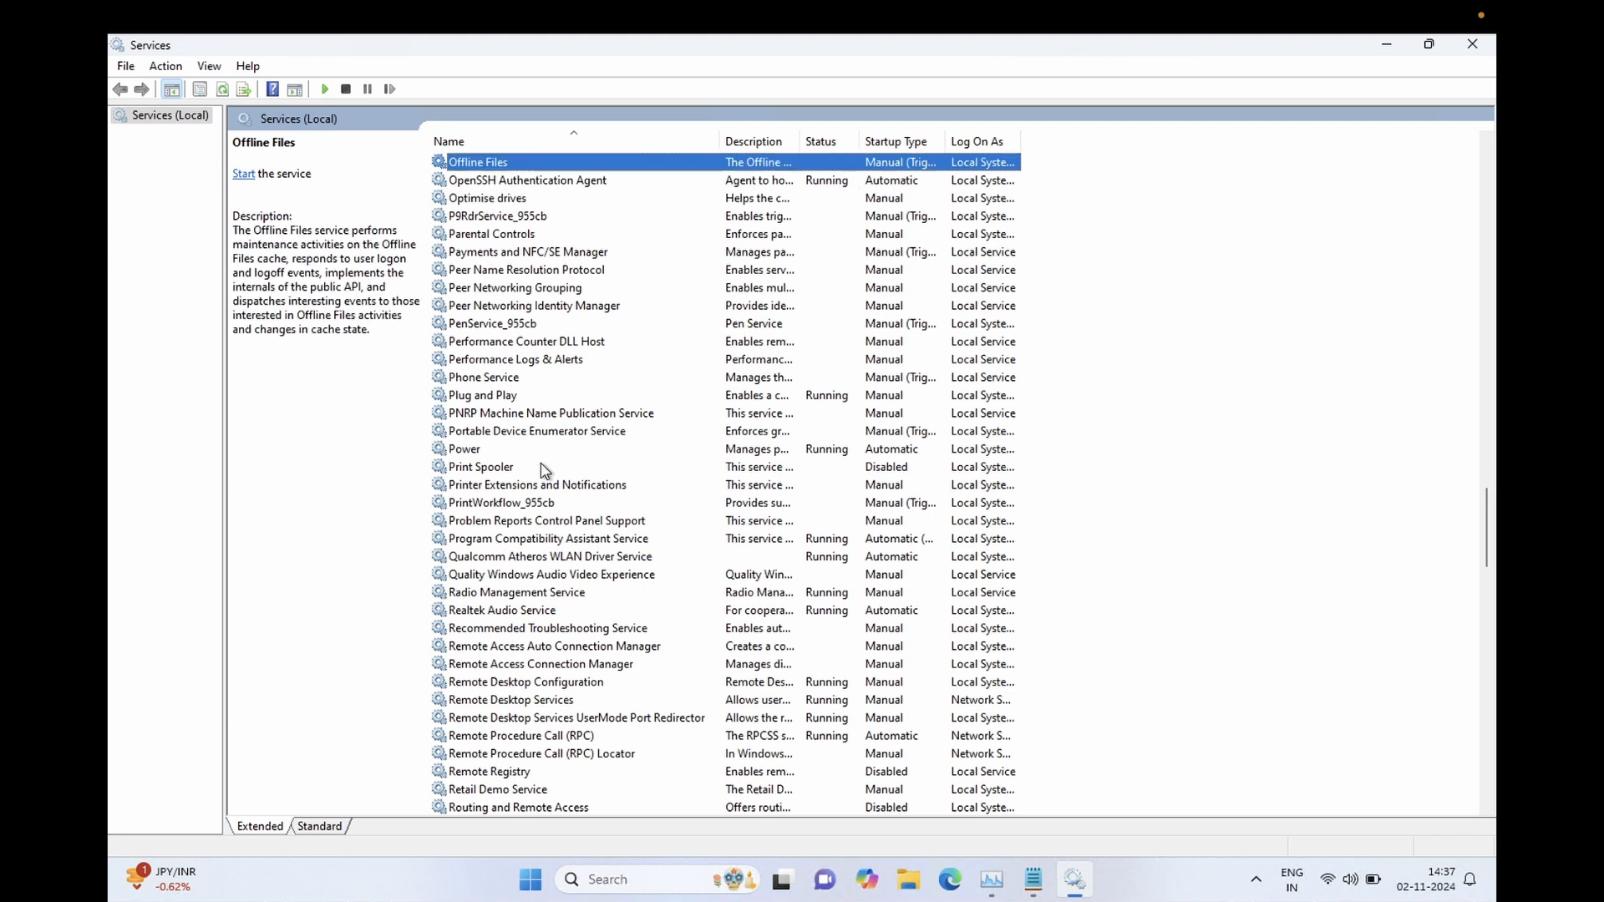
key("o")
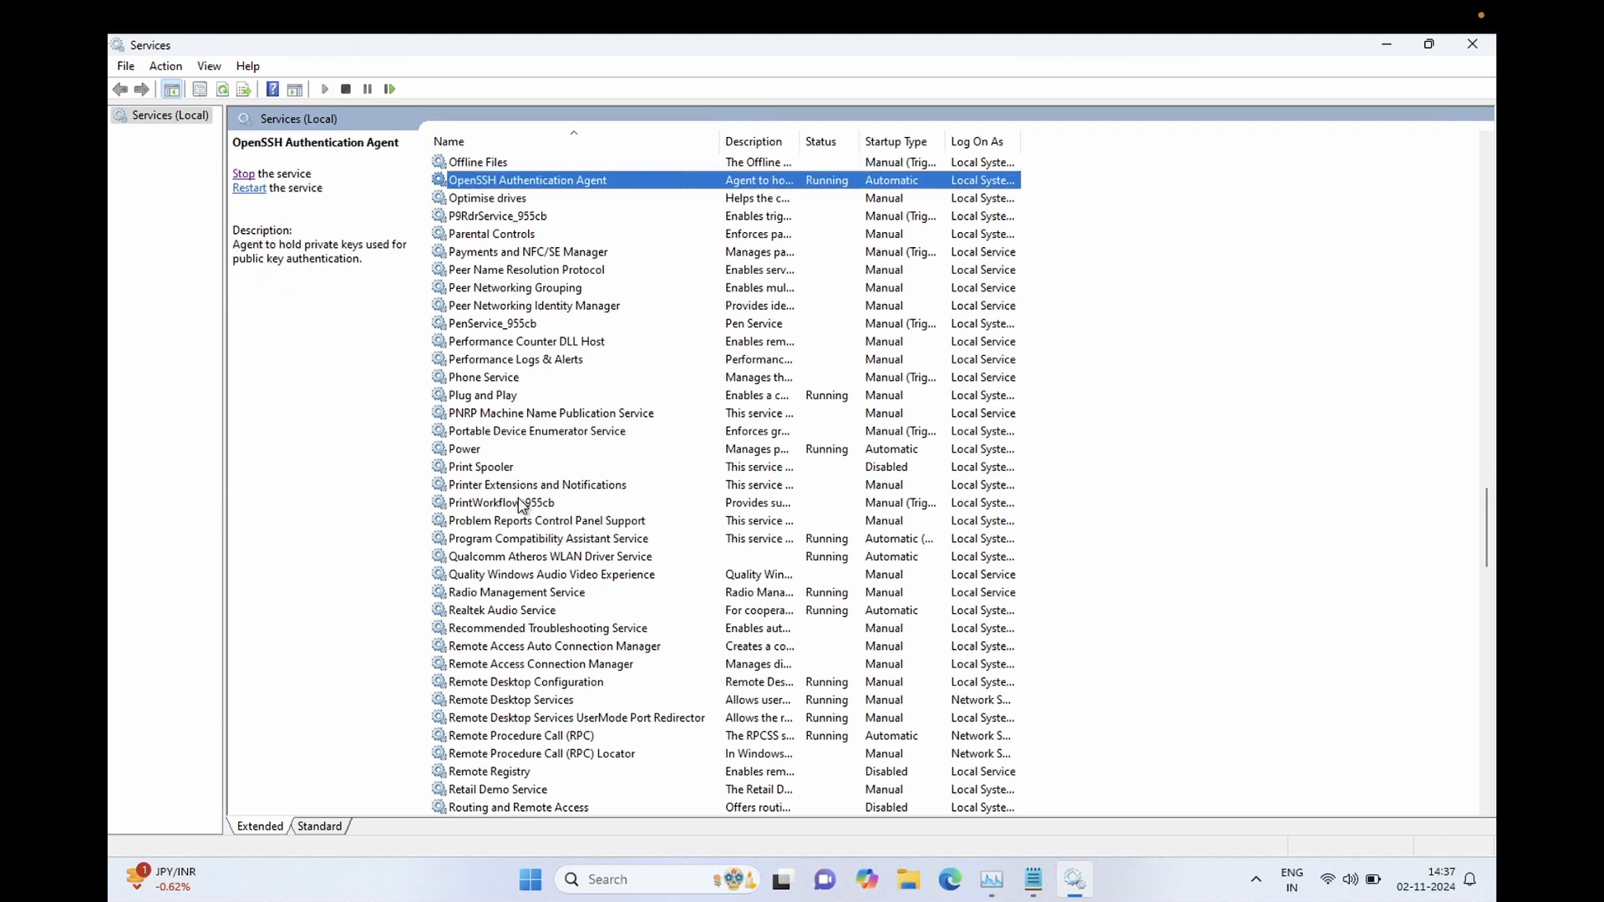
key("Up")
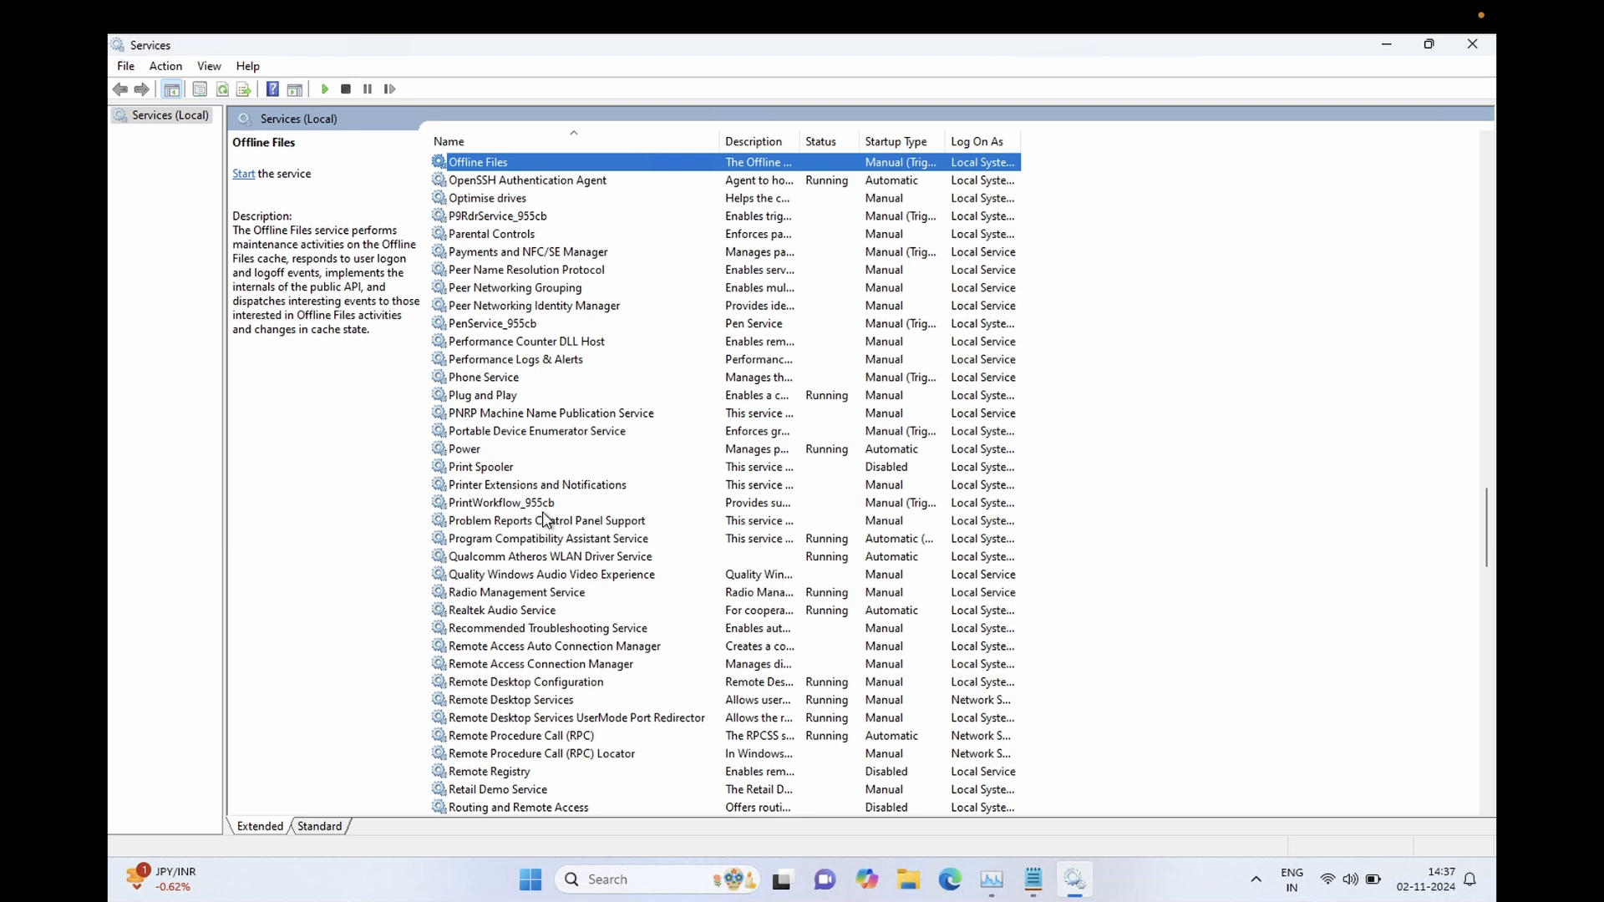
Find the Windows Update service, set its startup type to Manual, stop the service and apply the change
key("w")
key("Down")
key("Down")
key("Down")
key("Down")
key("Down")
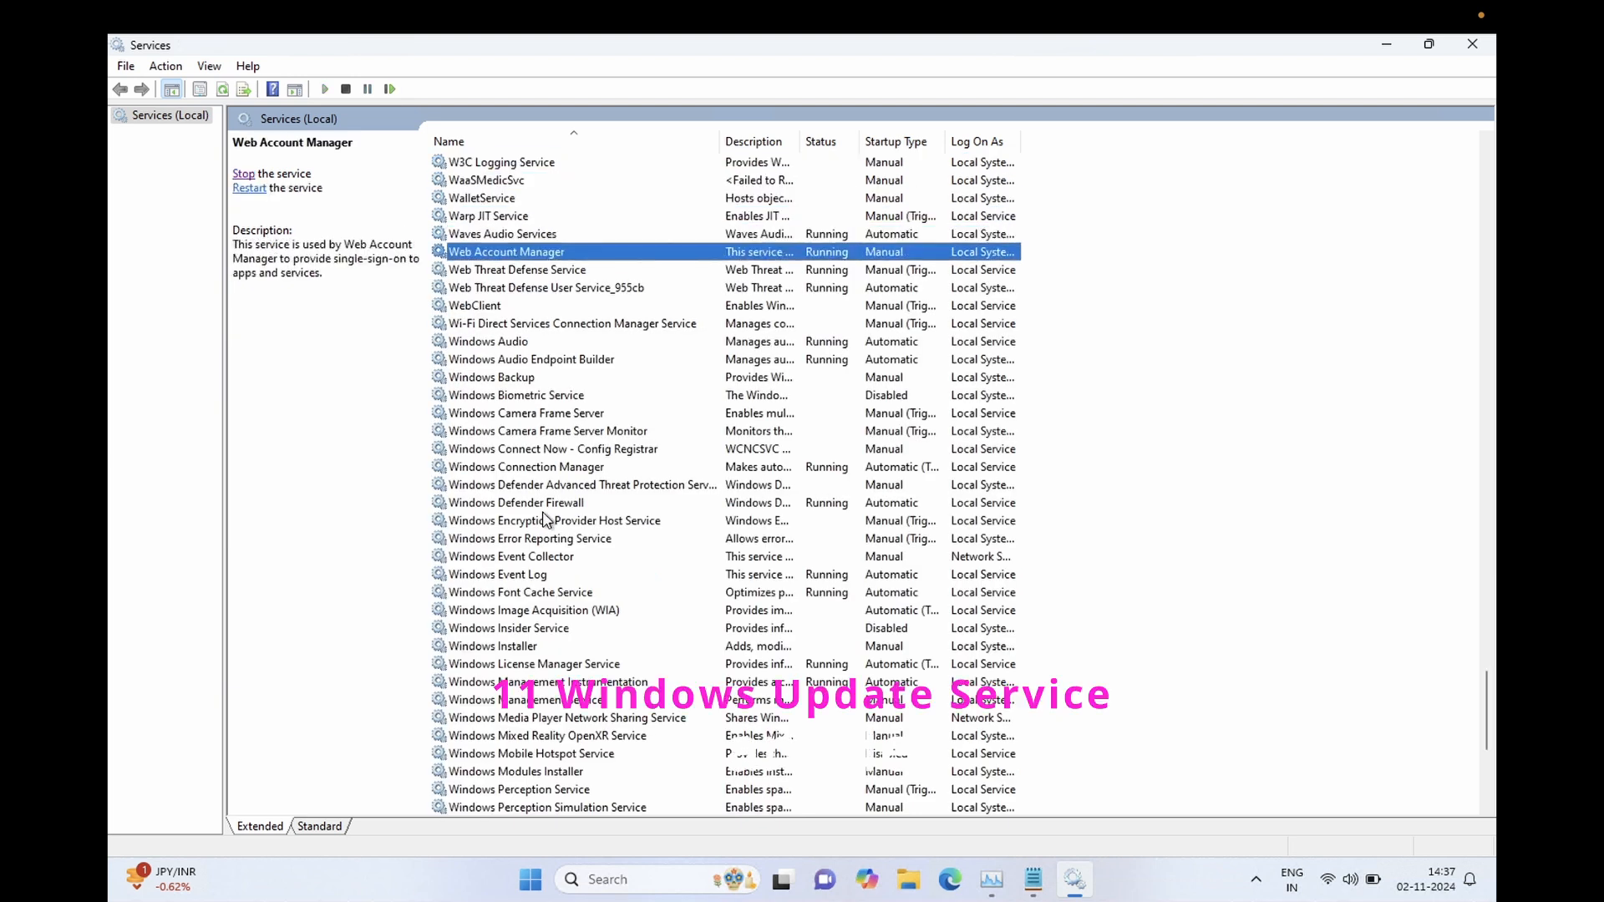
key("Down")
key("Down")
key("Down")
key("Down")
key("Down")
key("Down")
key("Down")
key("Down")
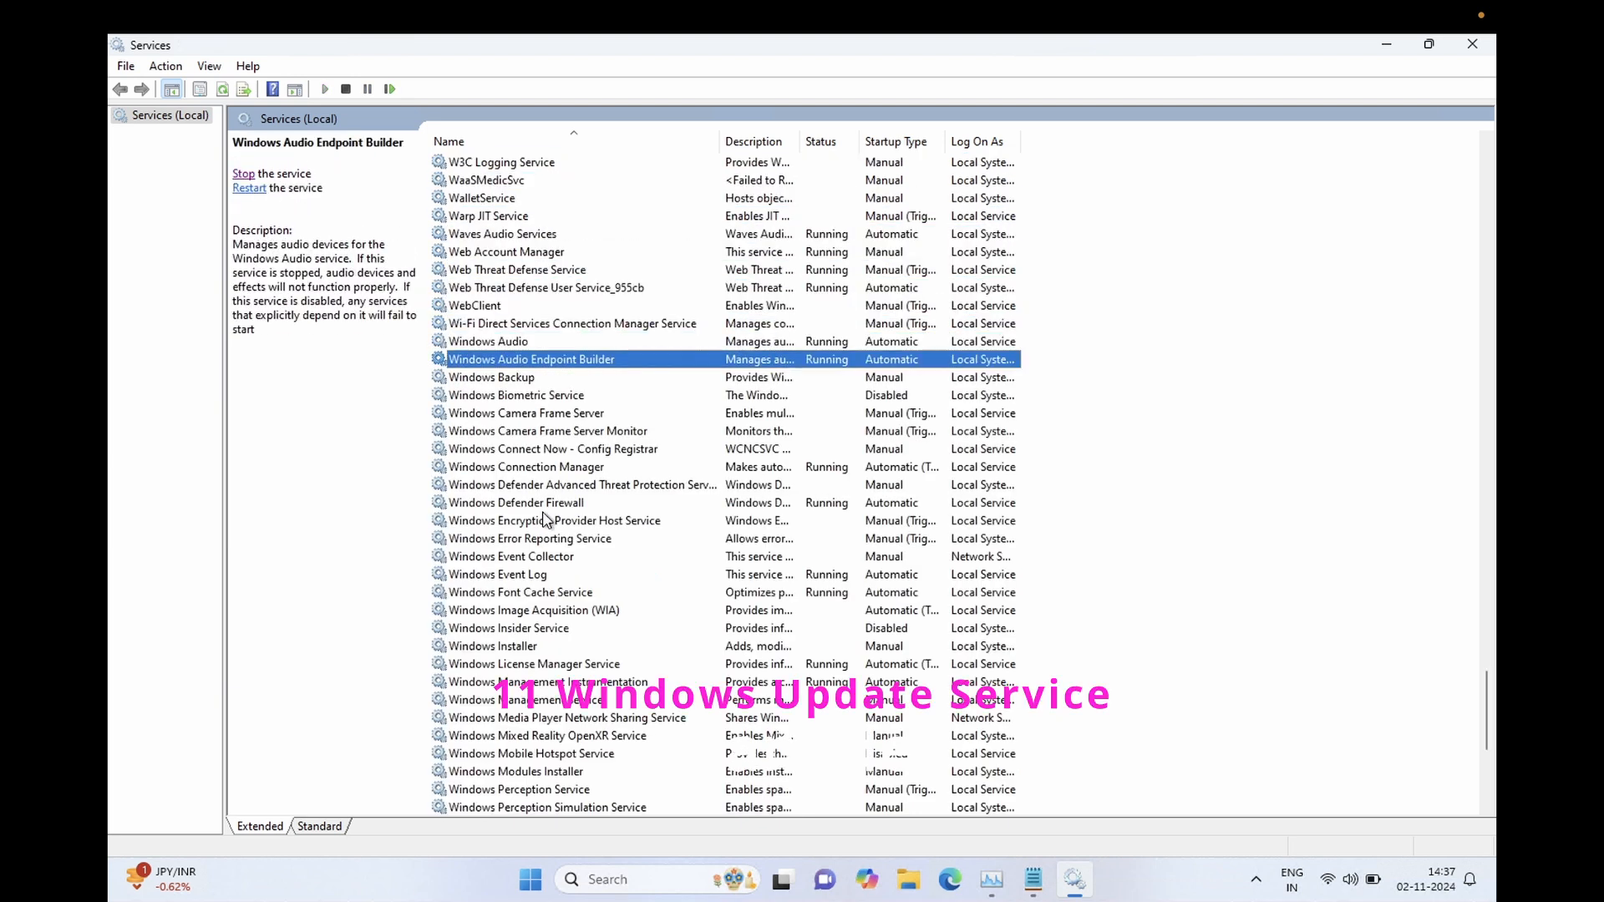
key("Down")
key("Down")
key("Down")
key("Down")
key("Down")
key("Down")
key("Down")
key("Down")
key("Down")
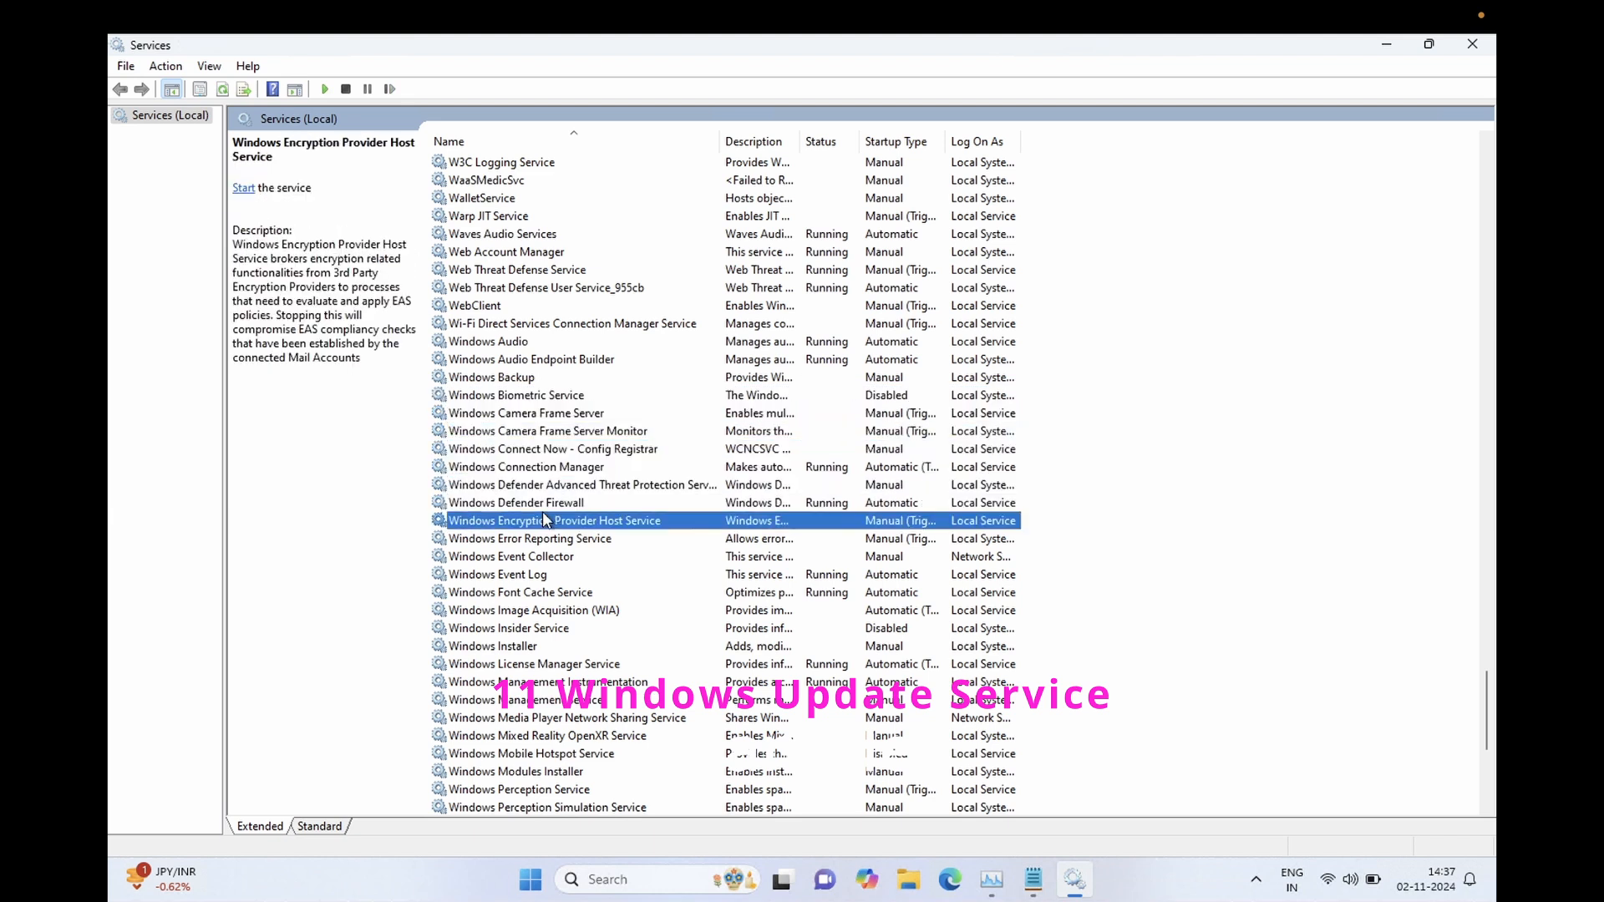
key("Down")
key("Down")
key("Down")
key("Down")
key("Down")
key("Down")
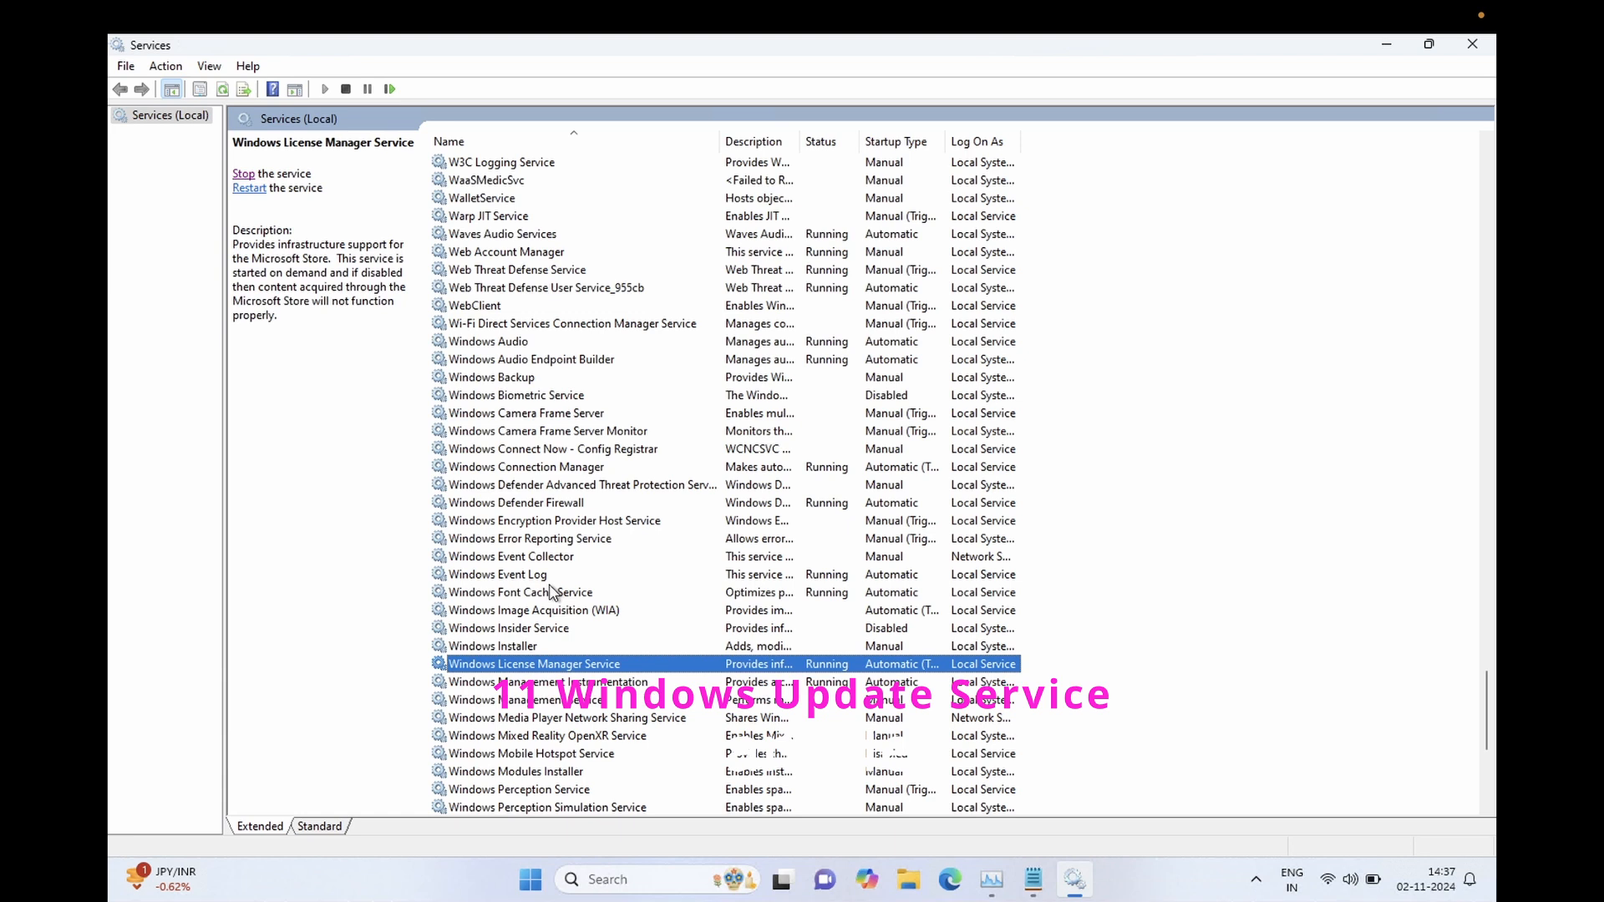
key("Down")
key("Down")
key("Down")
key("Down")
key("Down")
key("Down")
key("Down")
key("Down")
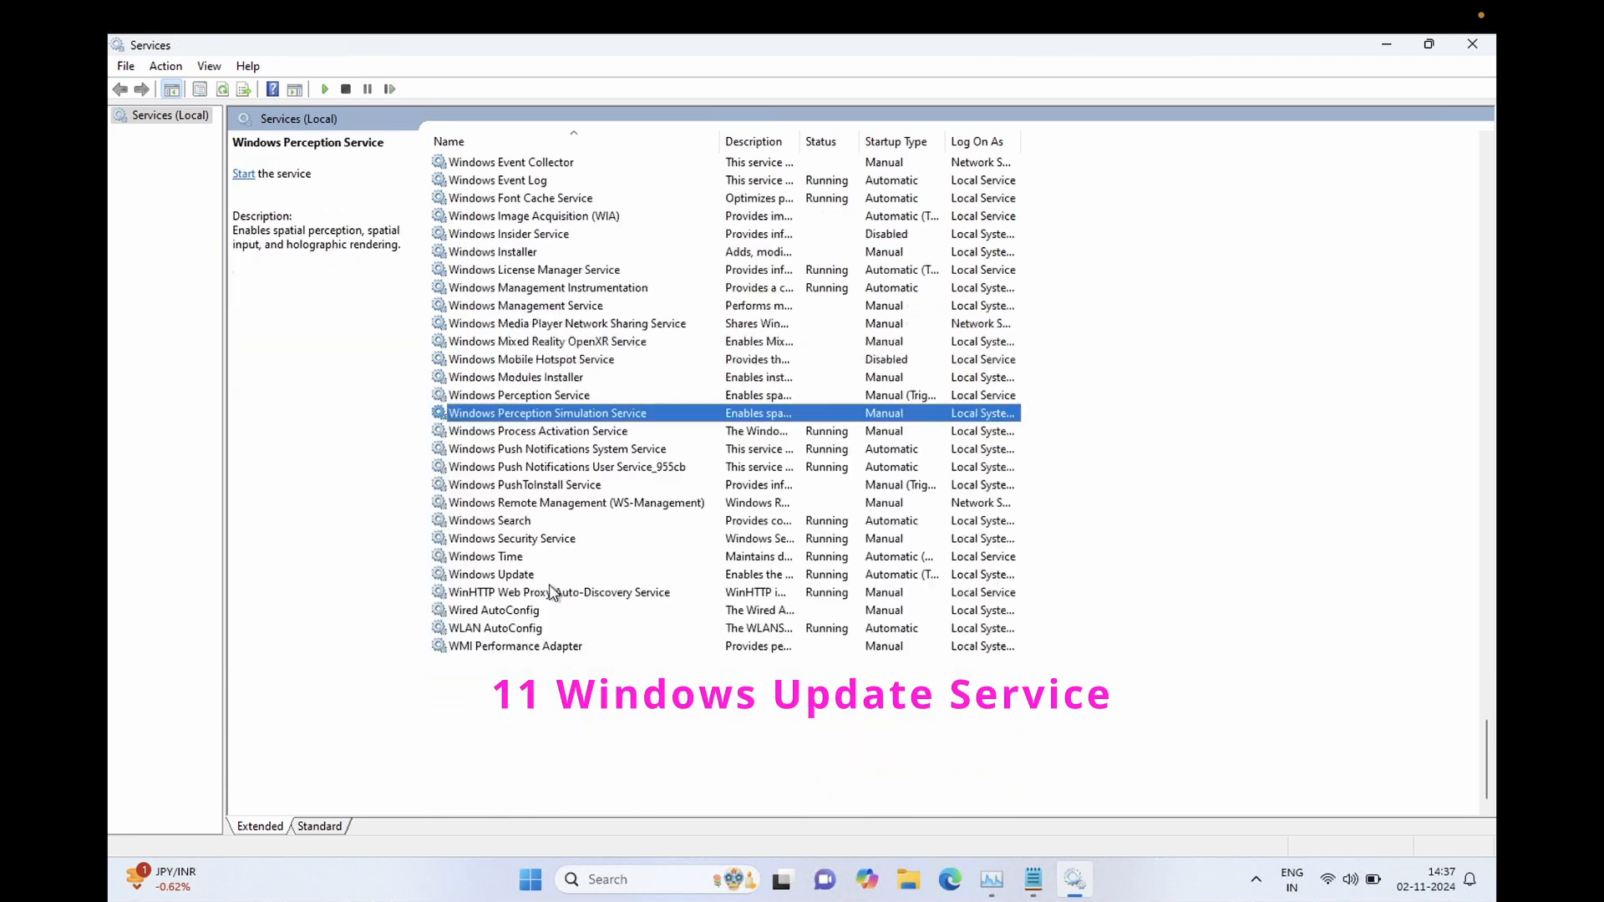
key("Down")
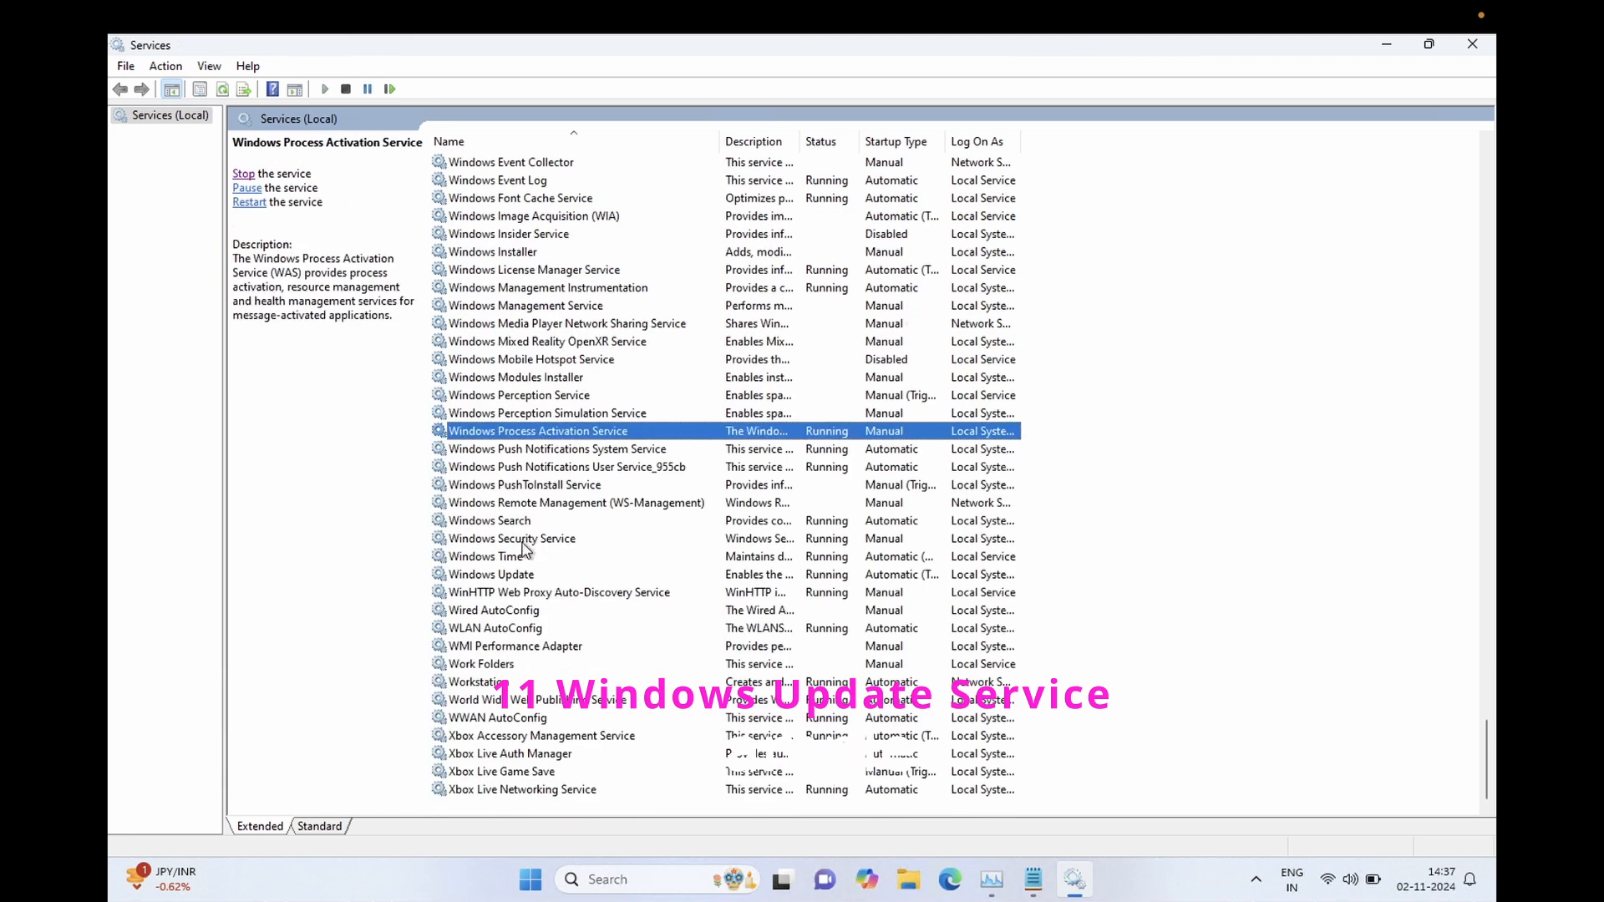
left_click(518, 580)
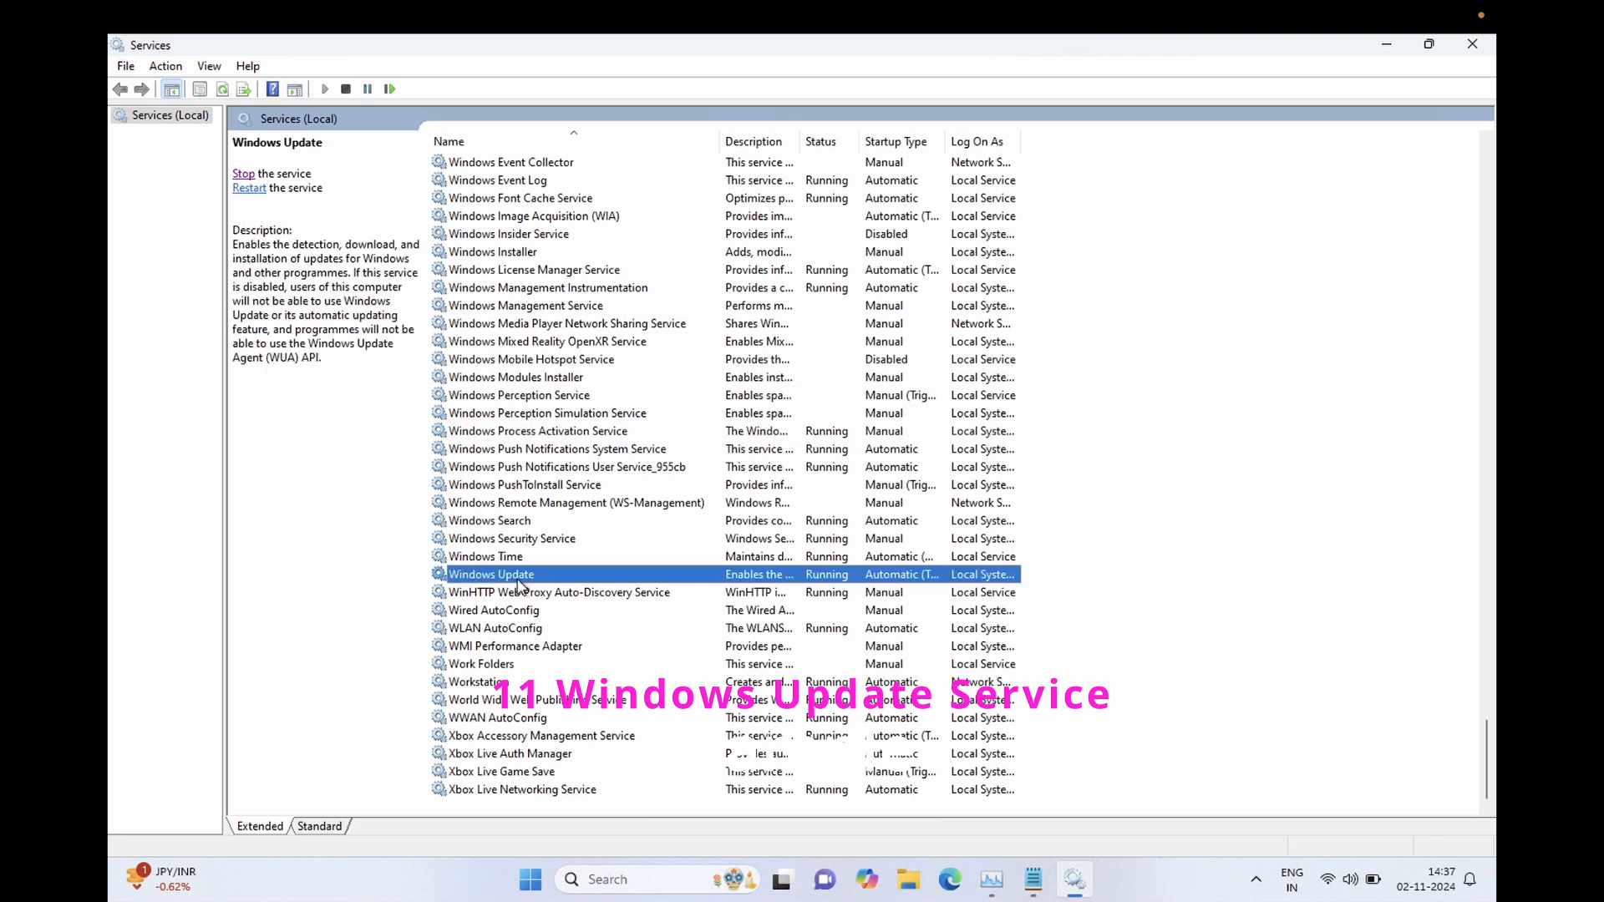
double_click(518, 584)
left_click(794, 435)
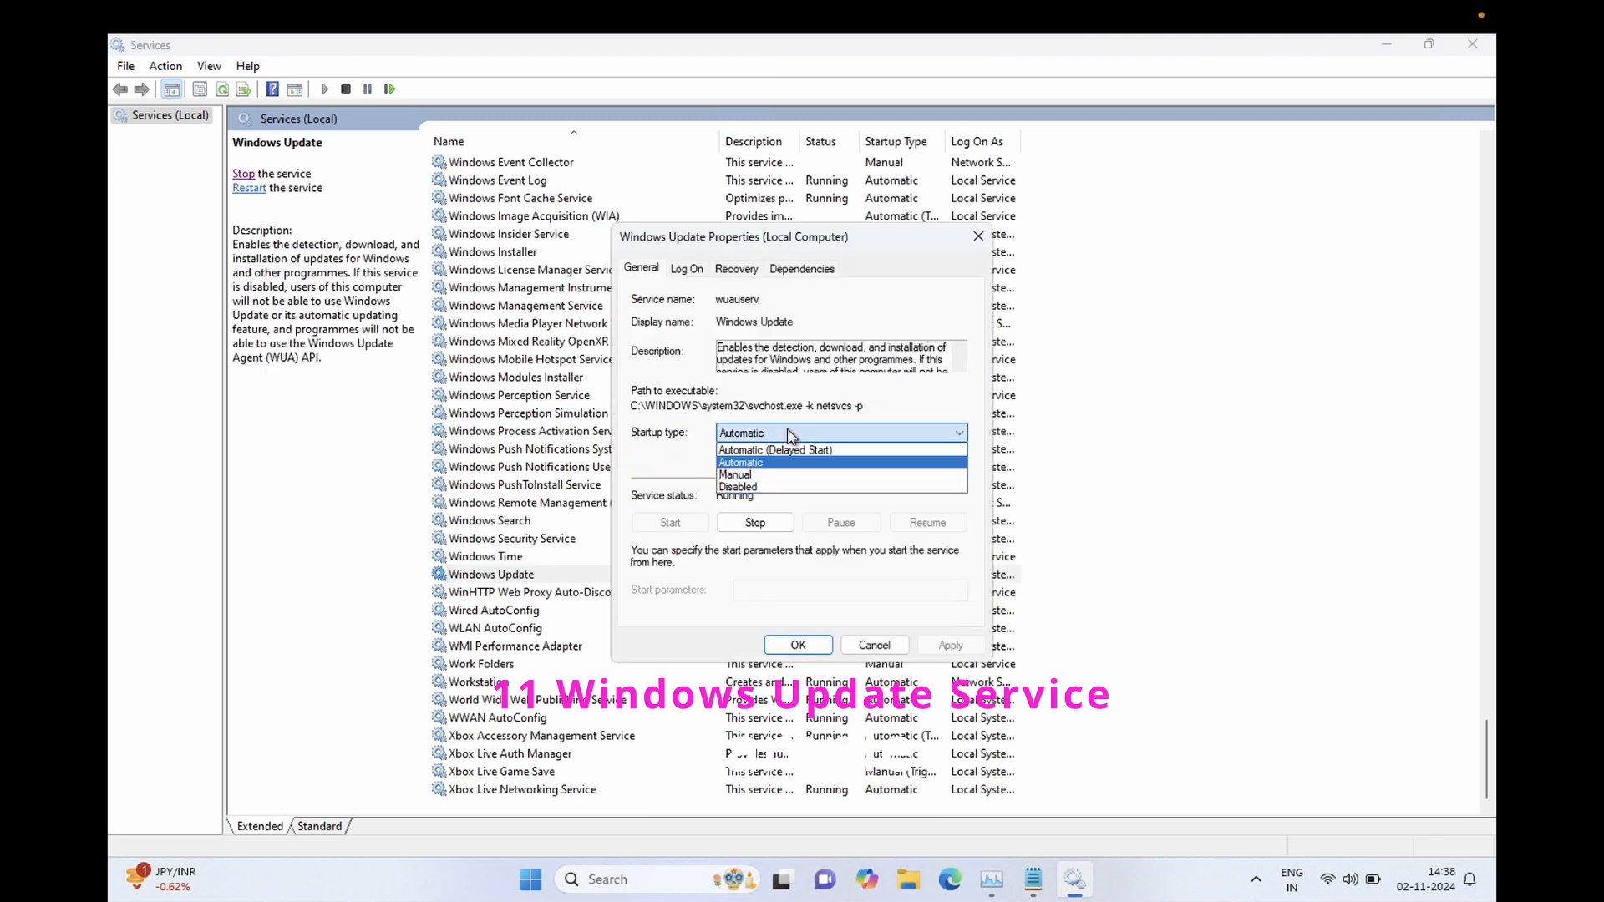
left_click(757, 474)
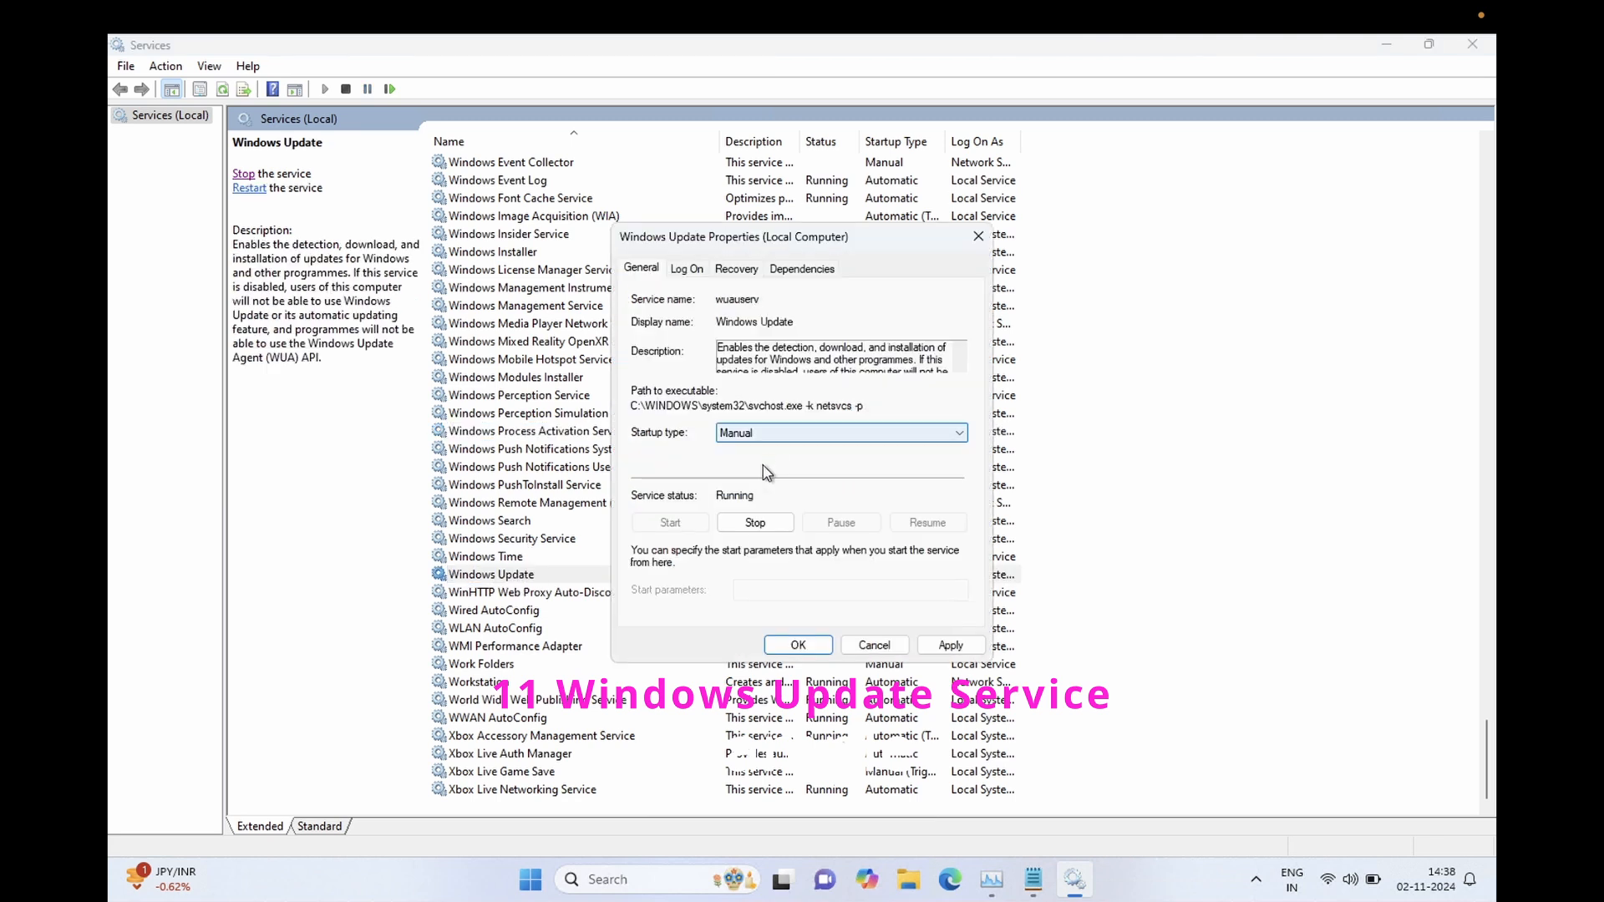
left_click(757, 521)
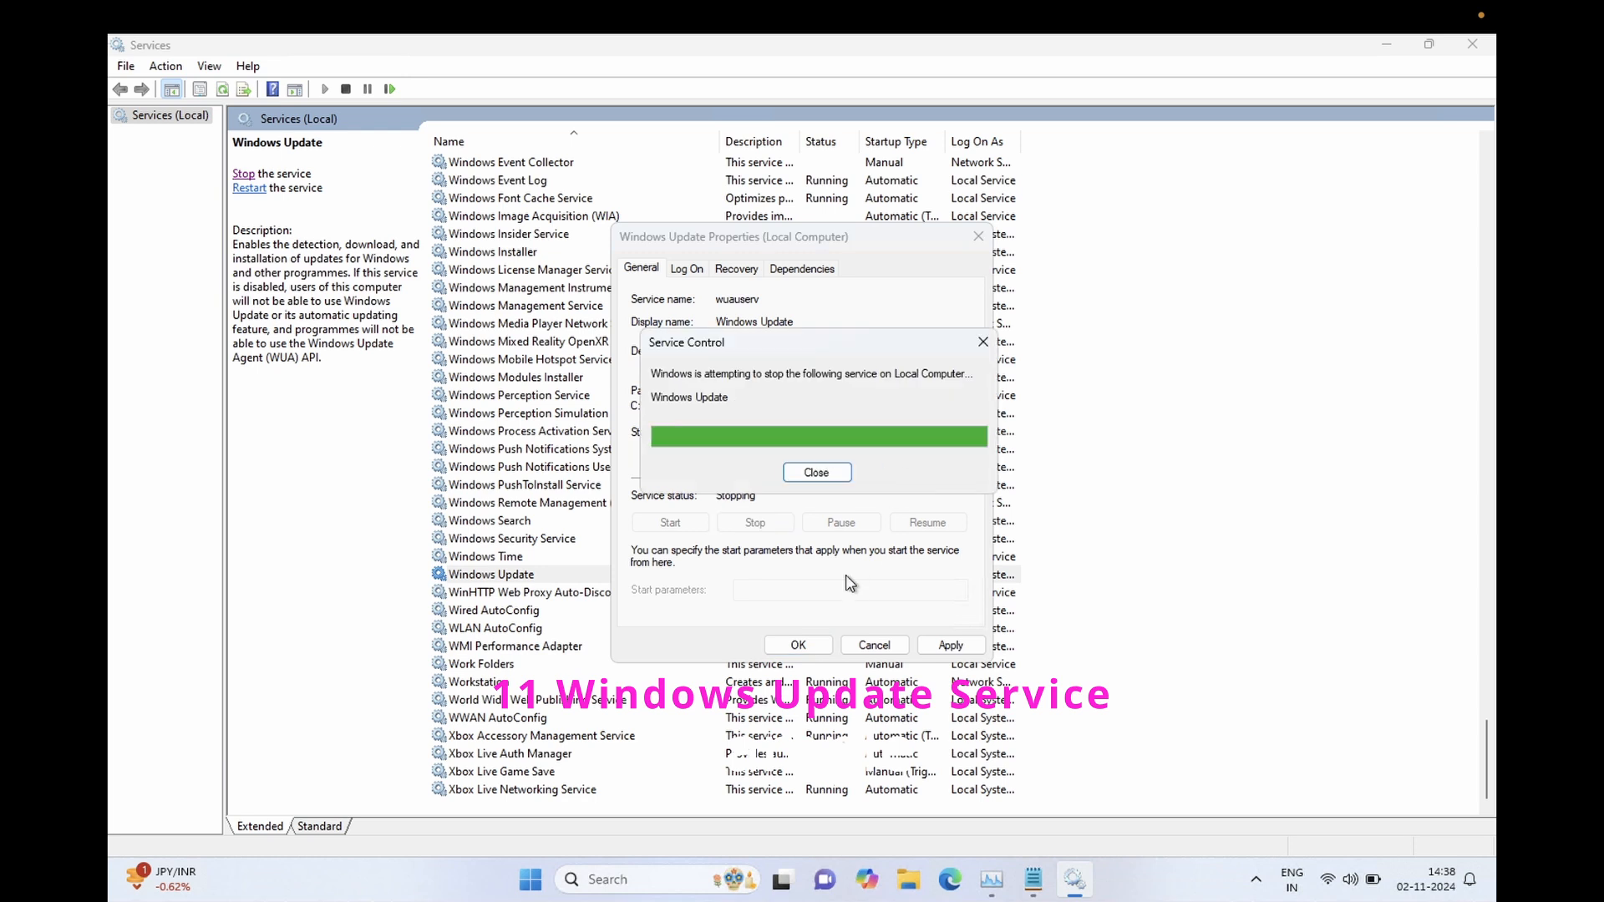
left_click(957, 649)
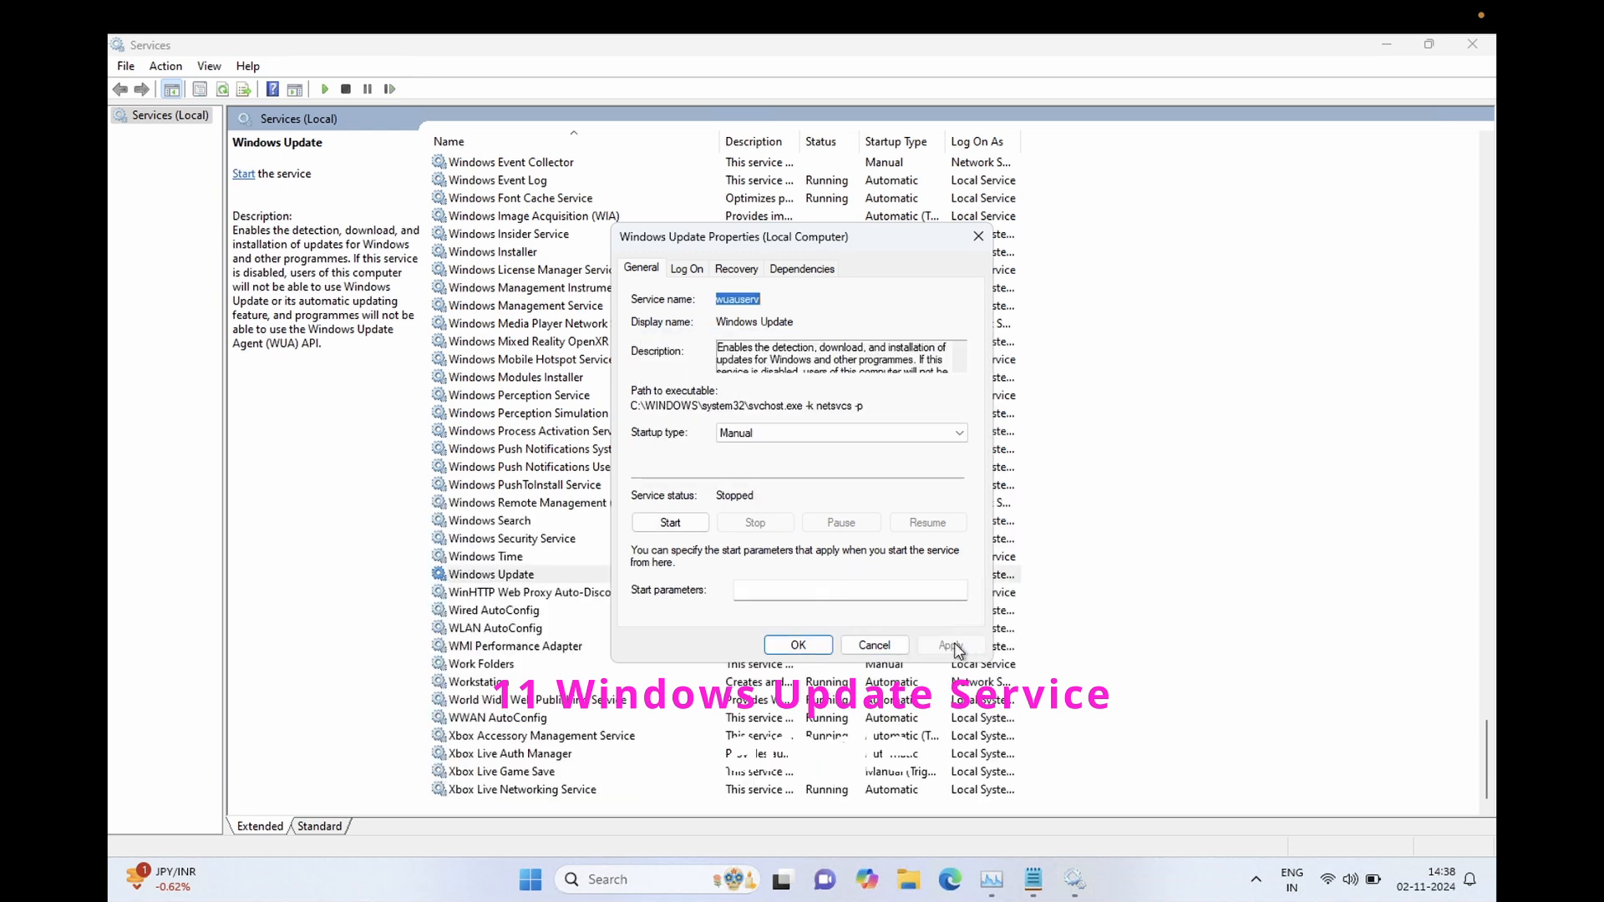
left_click(798, 646)
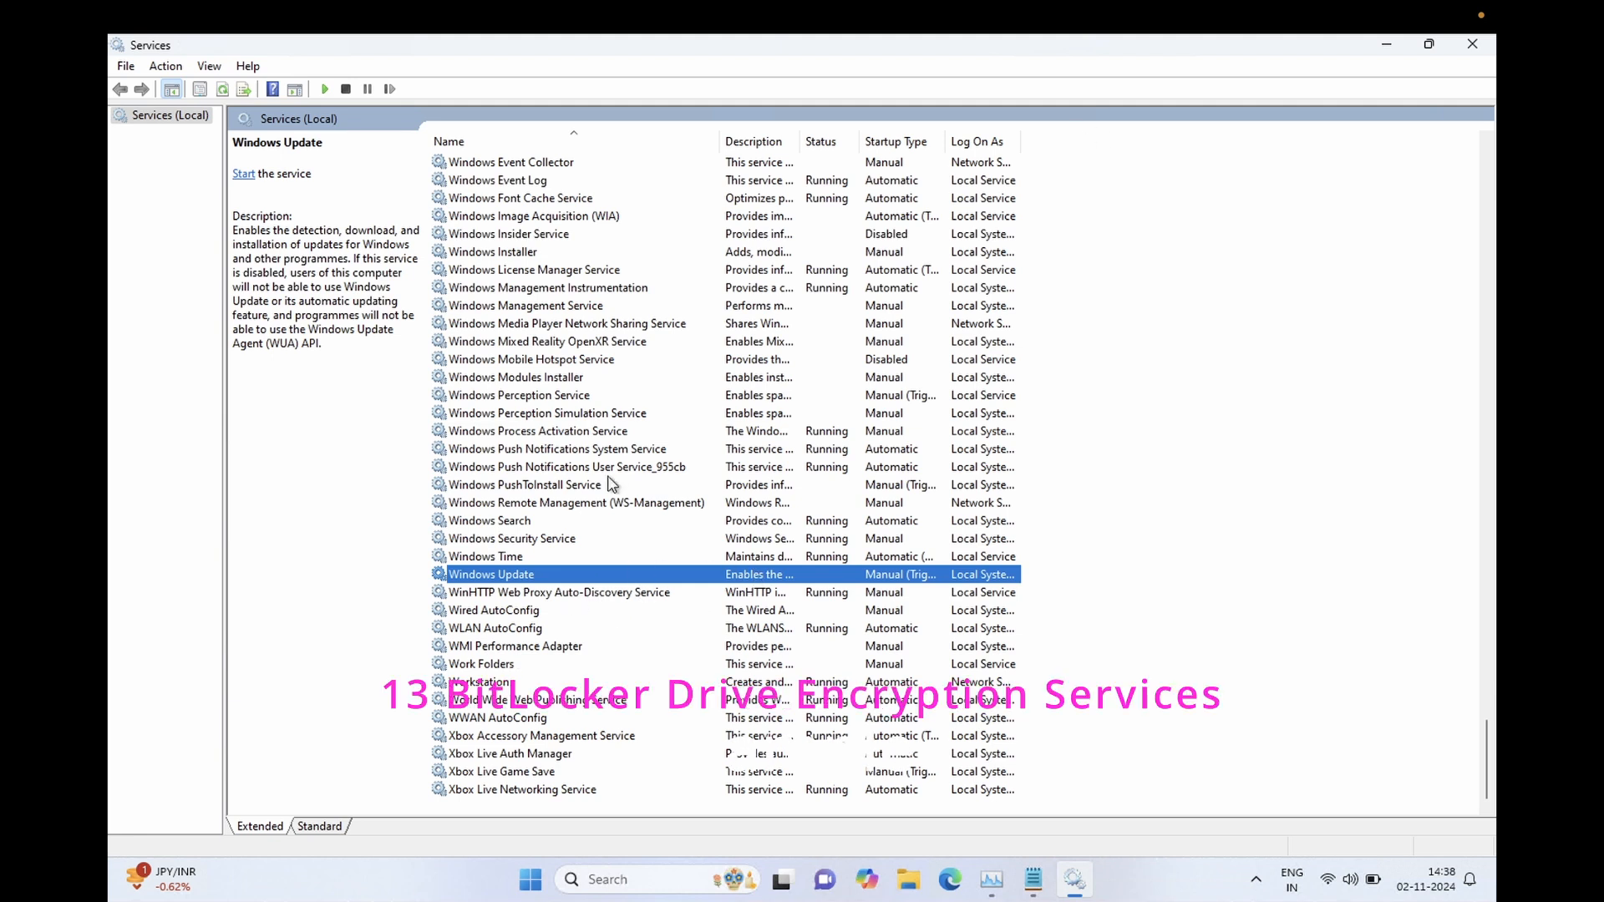
Set the BitLocker Drive Encryption Service's startup type to Disabled and apply the change
key("b")
key("b")
key("b")
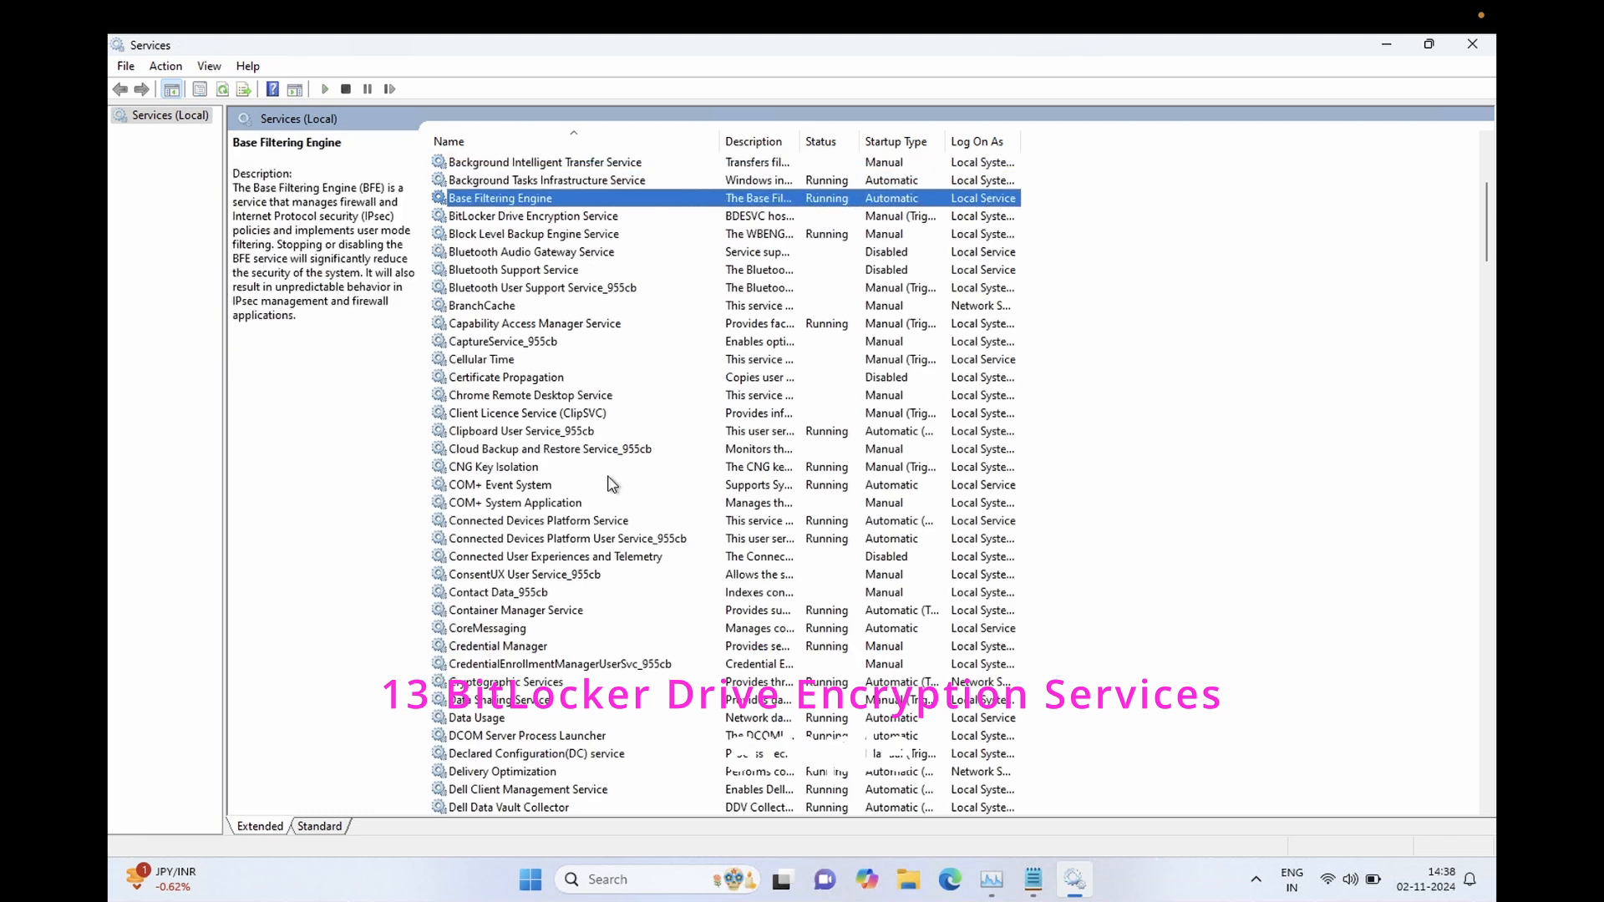
key("b")
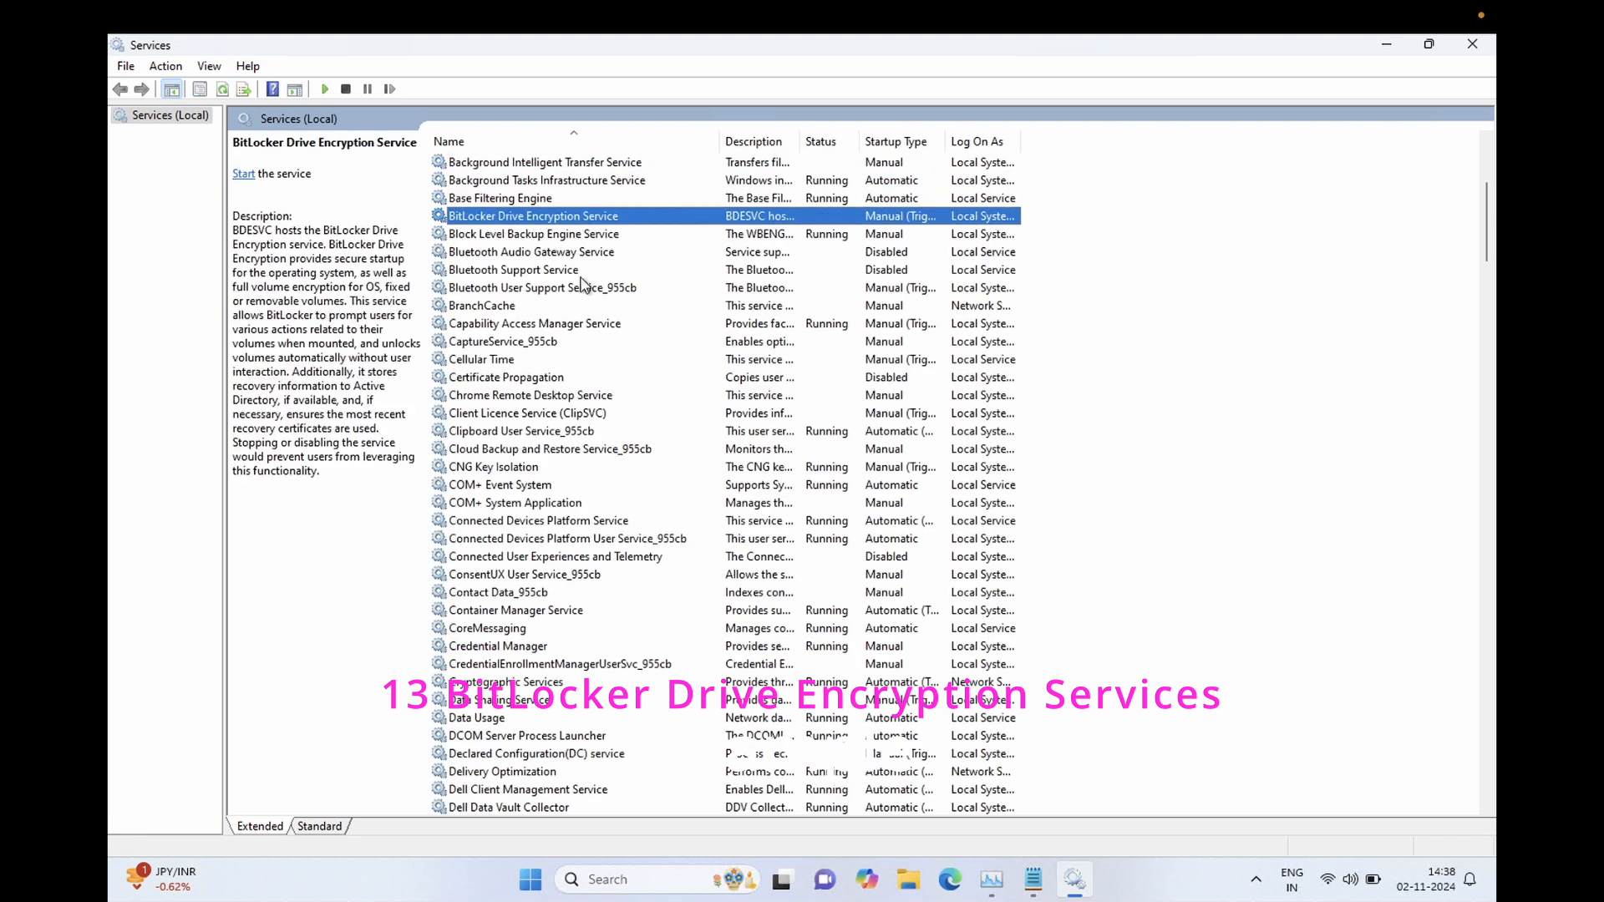
double_click(614, 219)
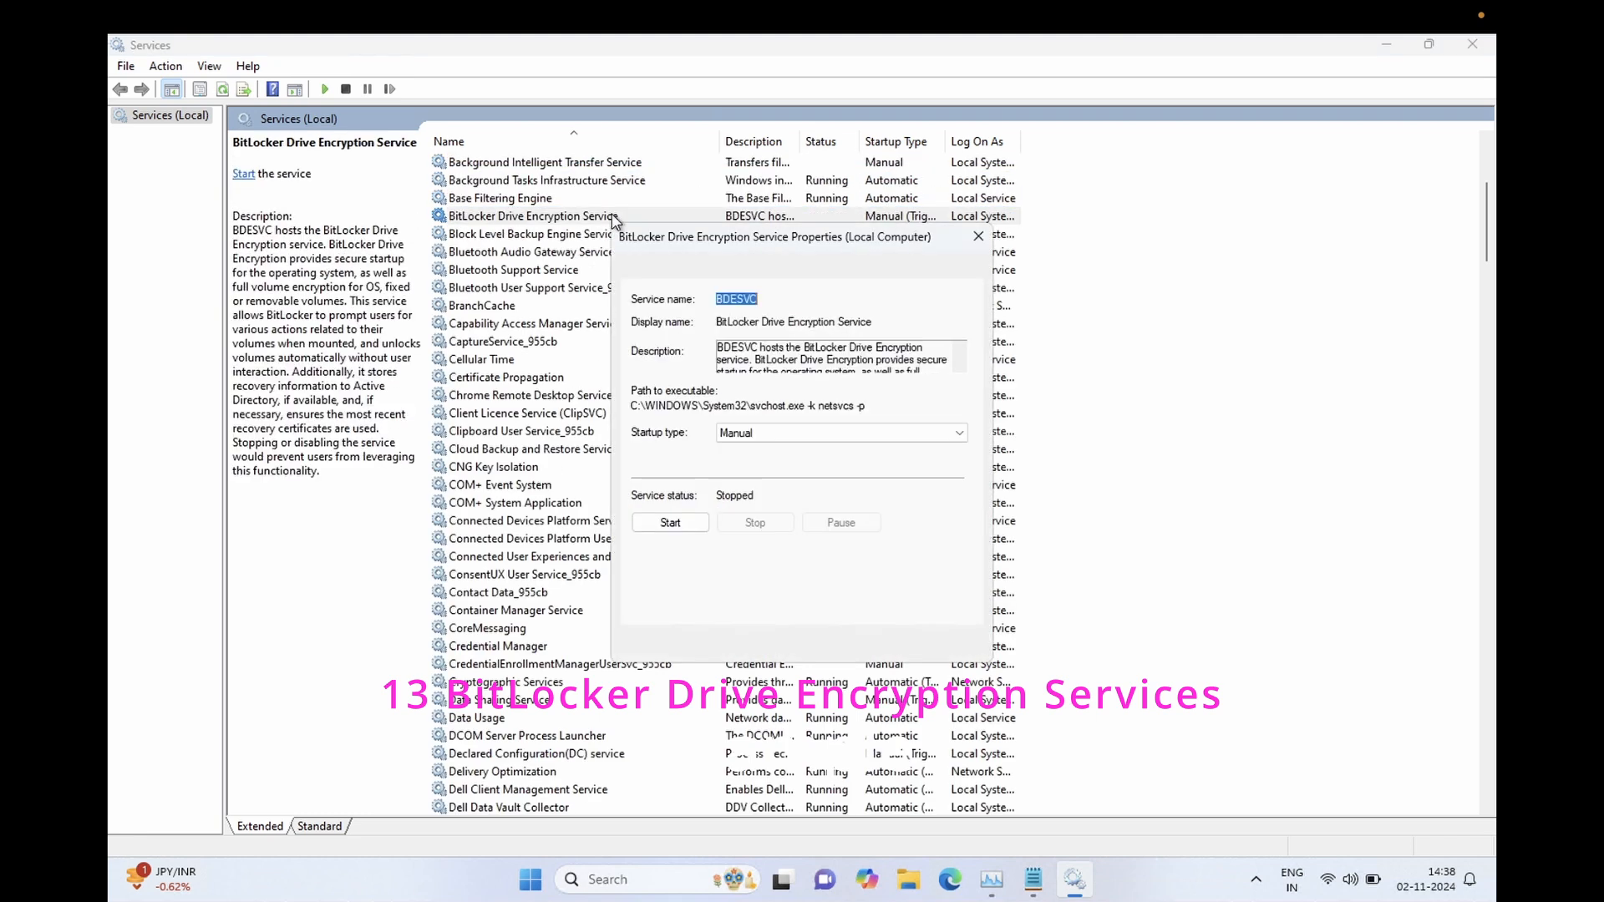
left_click(743, 436)
left_click(743, 487)
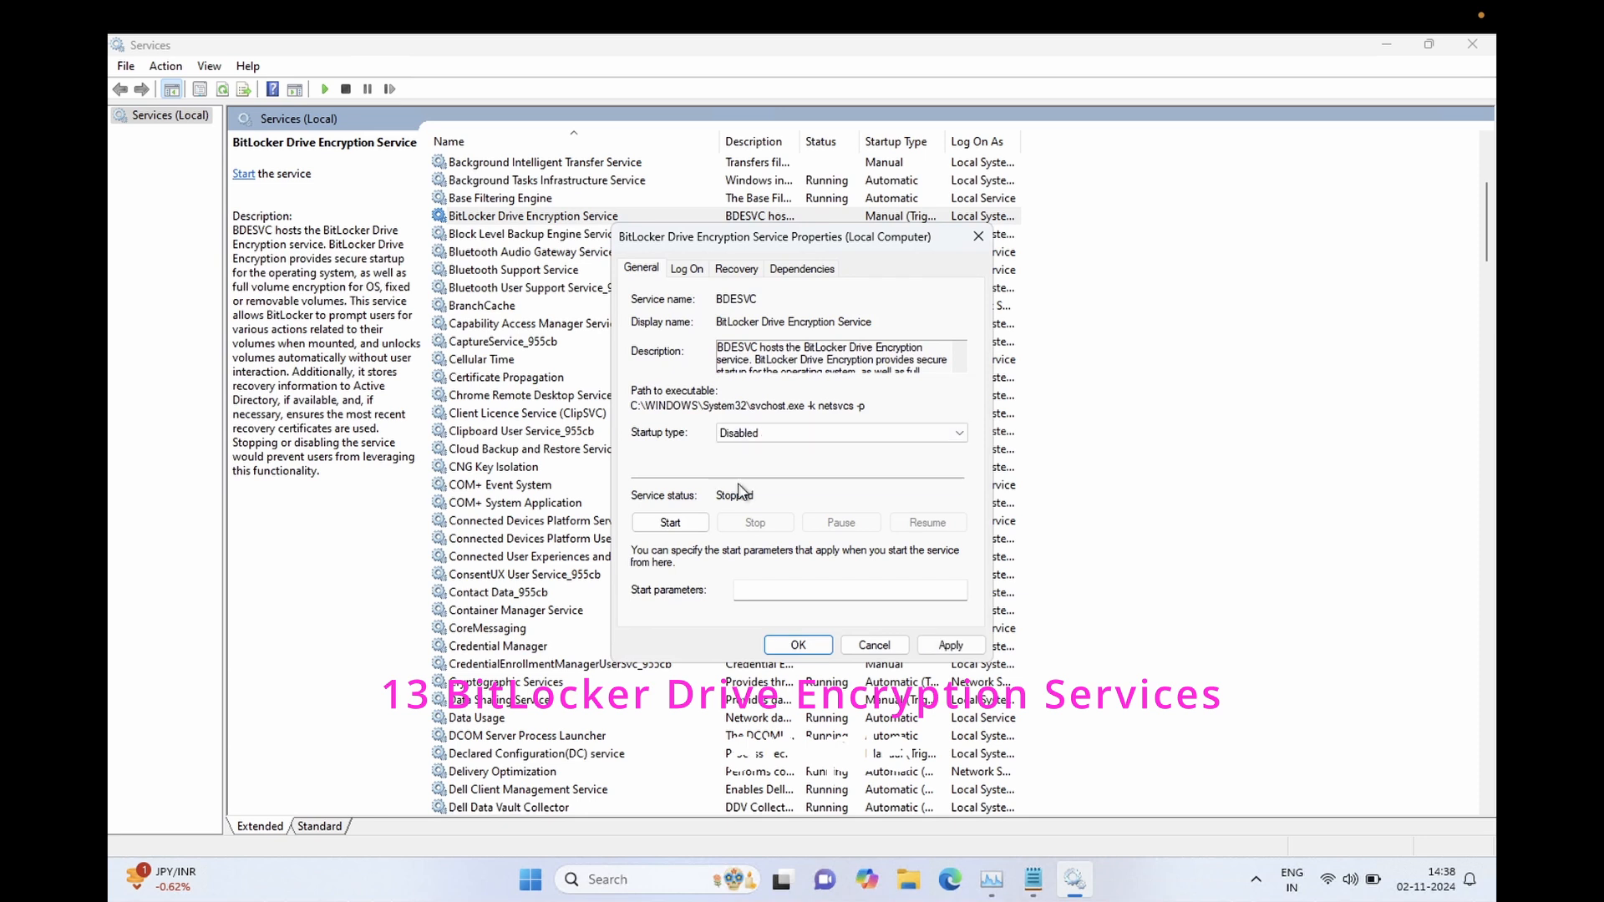
left_click(927, 650)
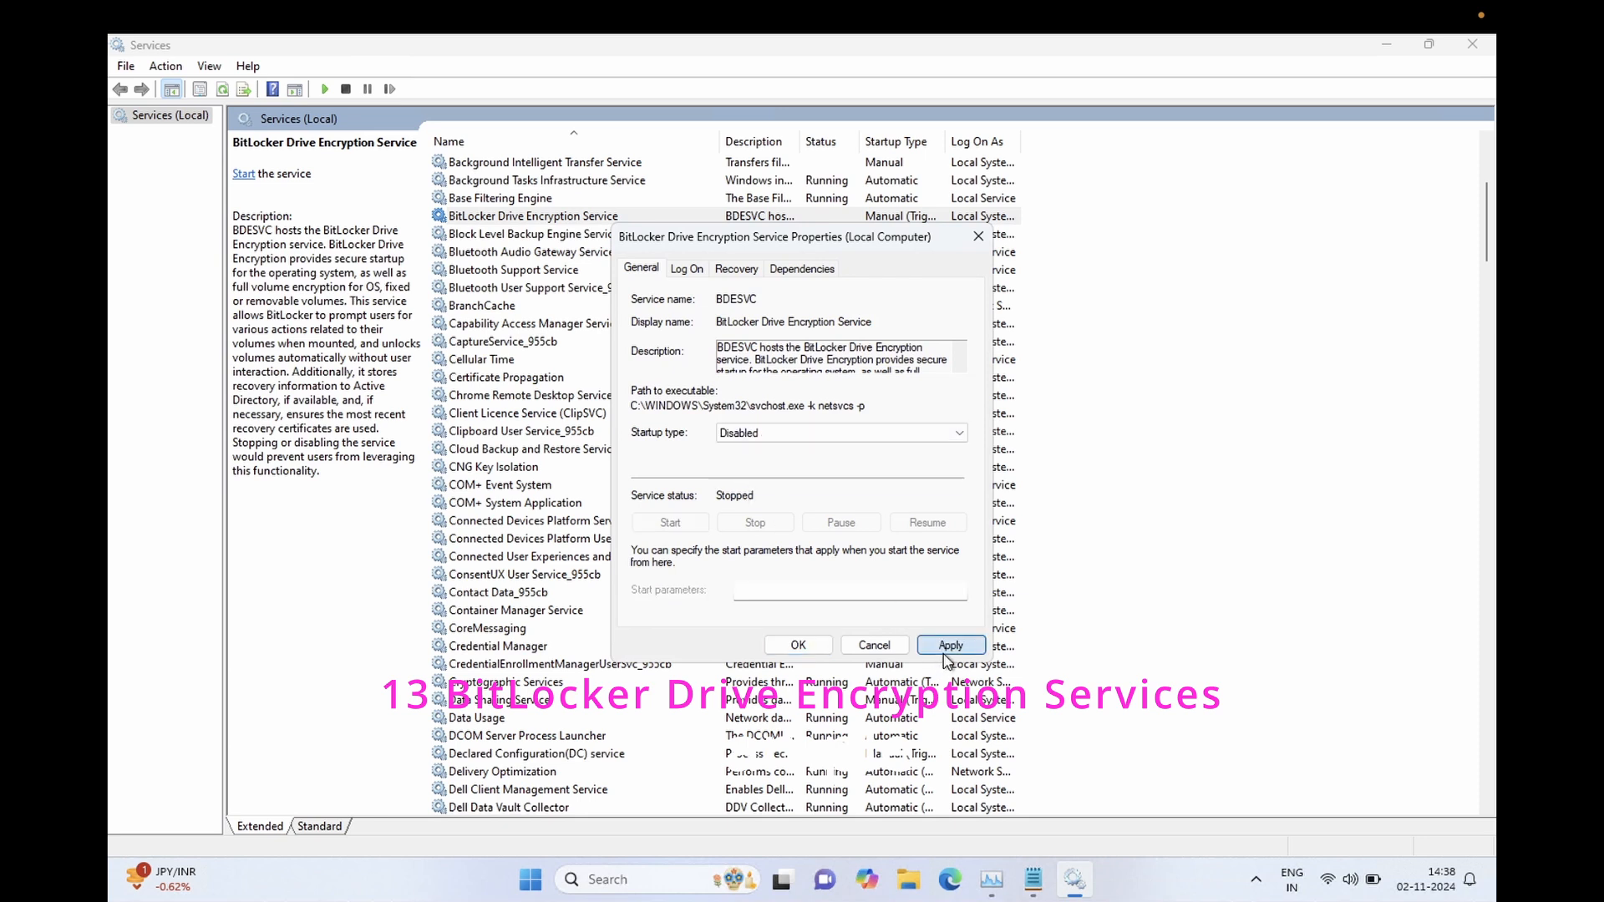
left_click(813, 647)
Try to set the Block Level Backup Engine Service's startup type to Disabled and stop the service
double_click(600, 235)
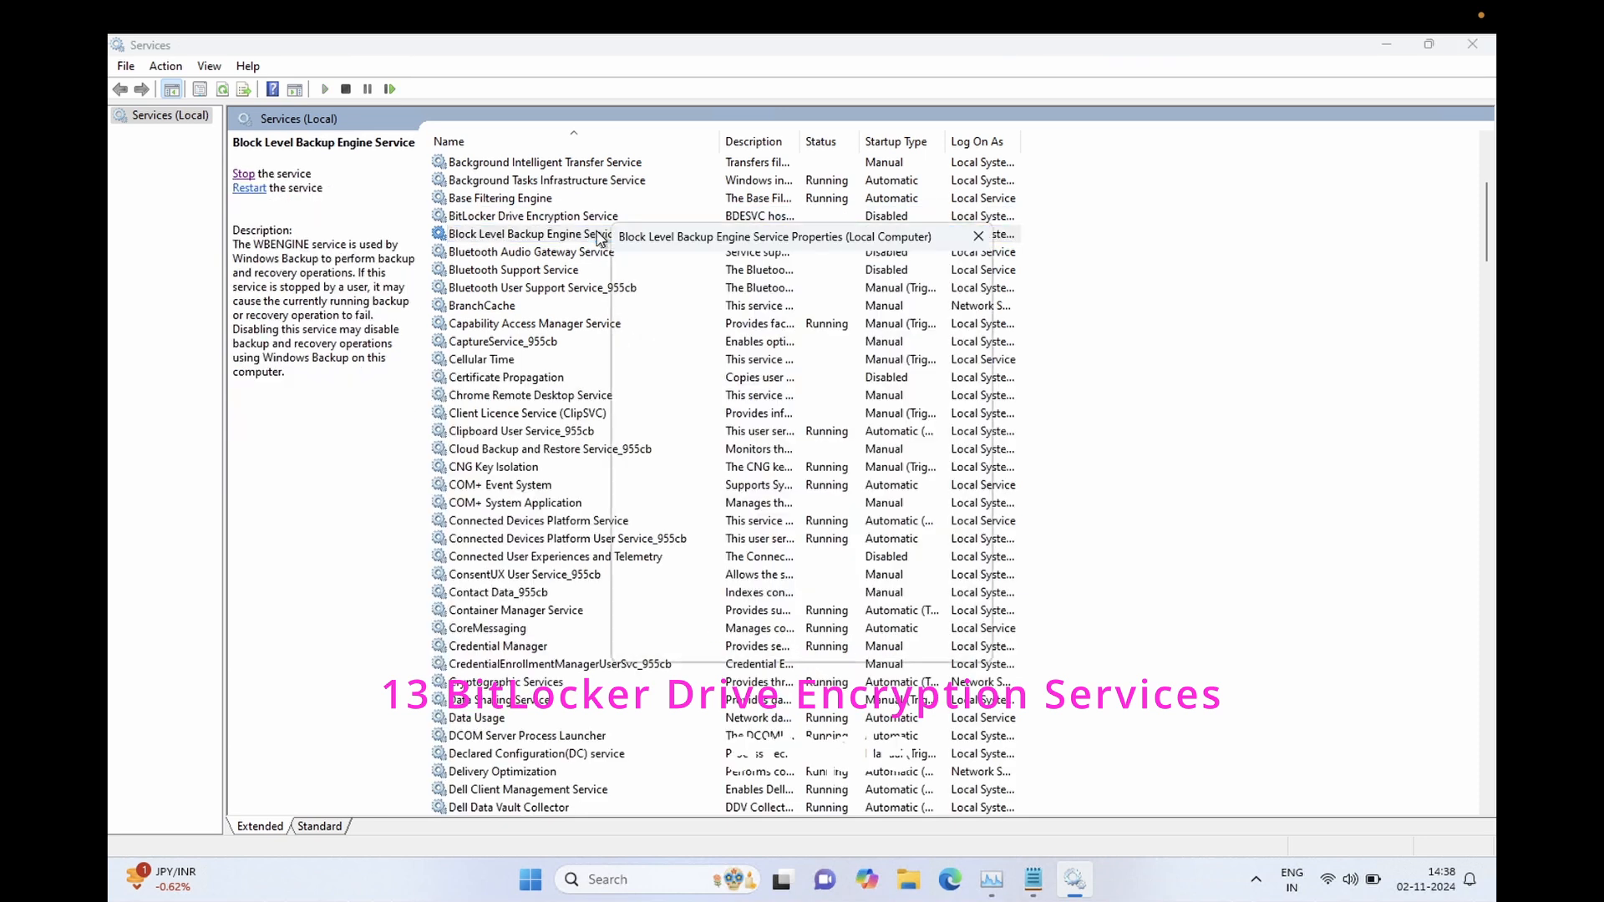
left_click(740, 433)
left_click(744, 489)
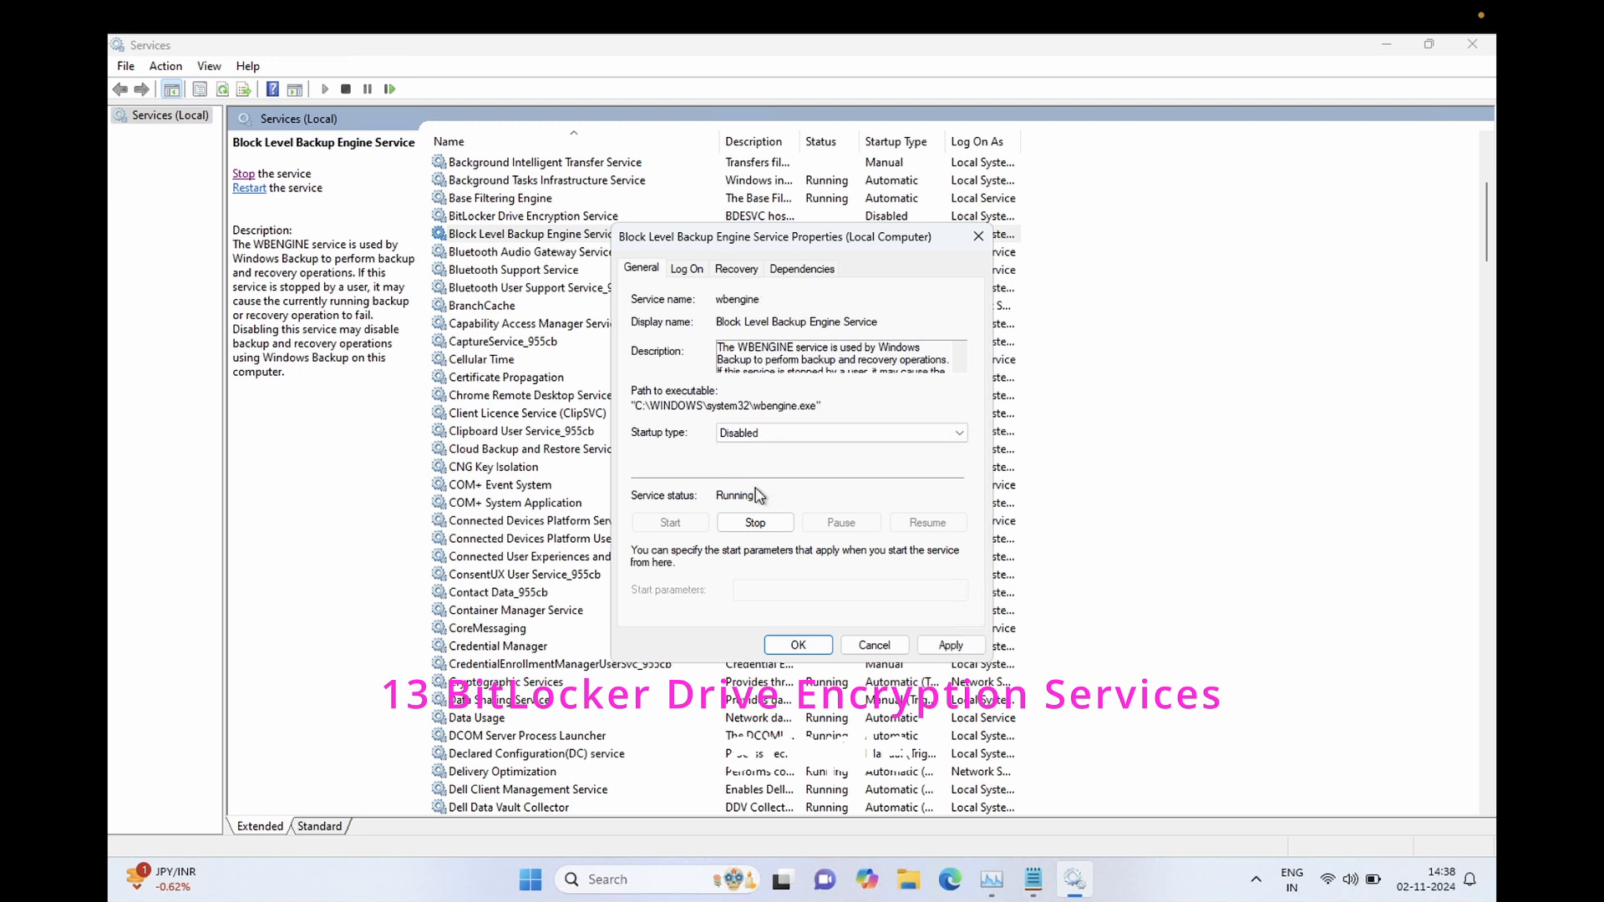
left_click(778, 526)
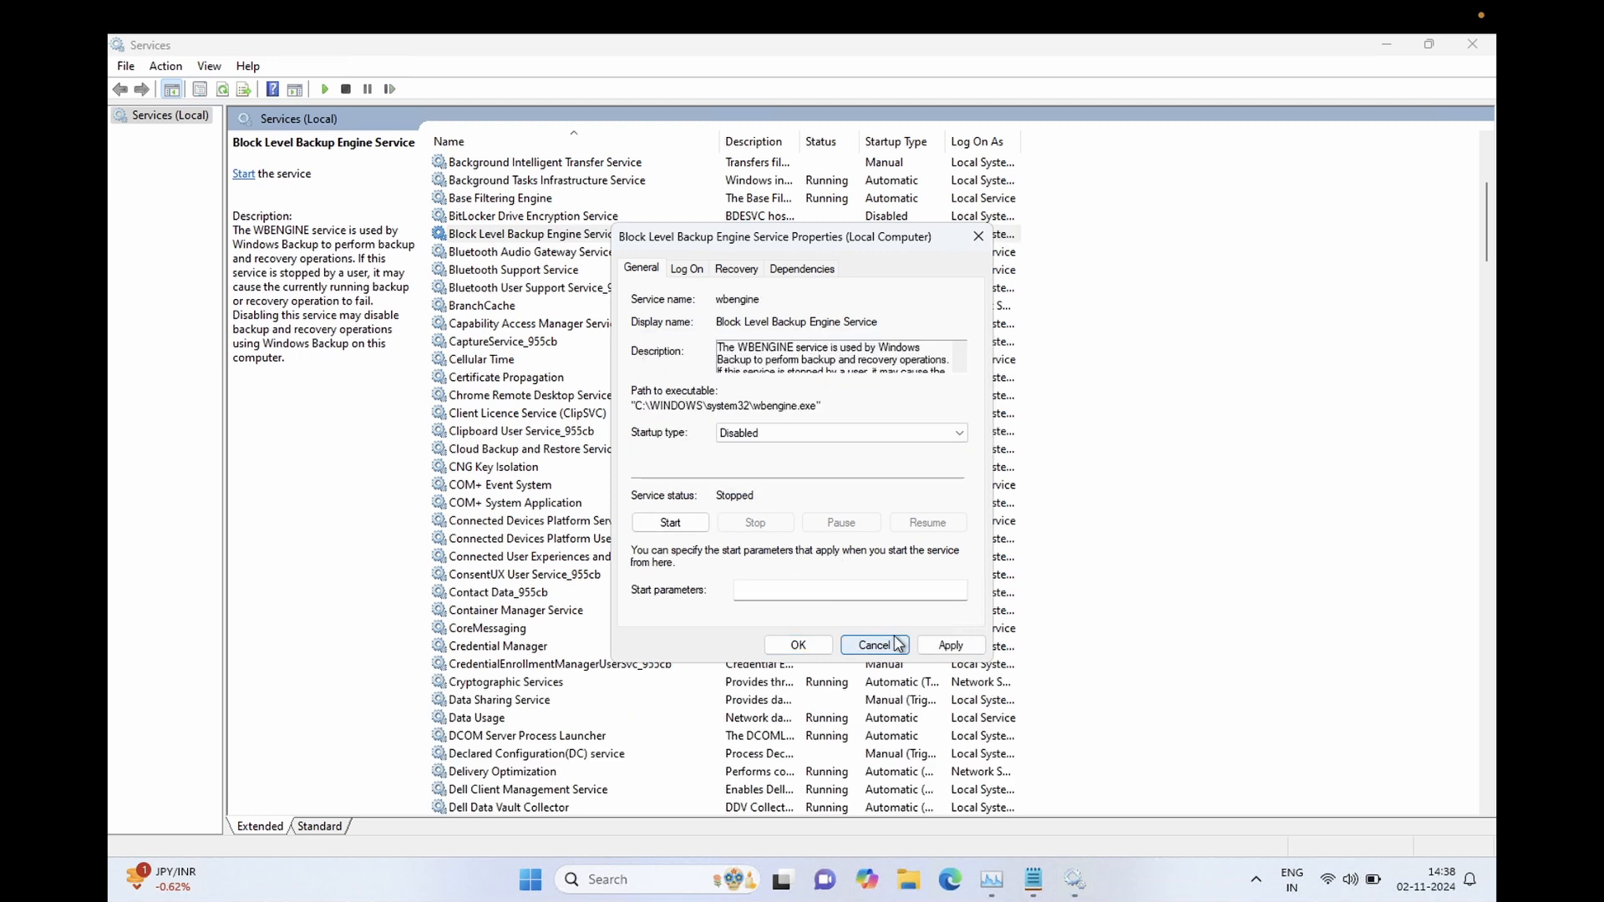
Set the Block Level Backup Engine Service's startup type to Manual, start the service and apply the change
left_click(799, 443)
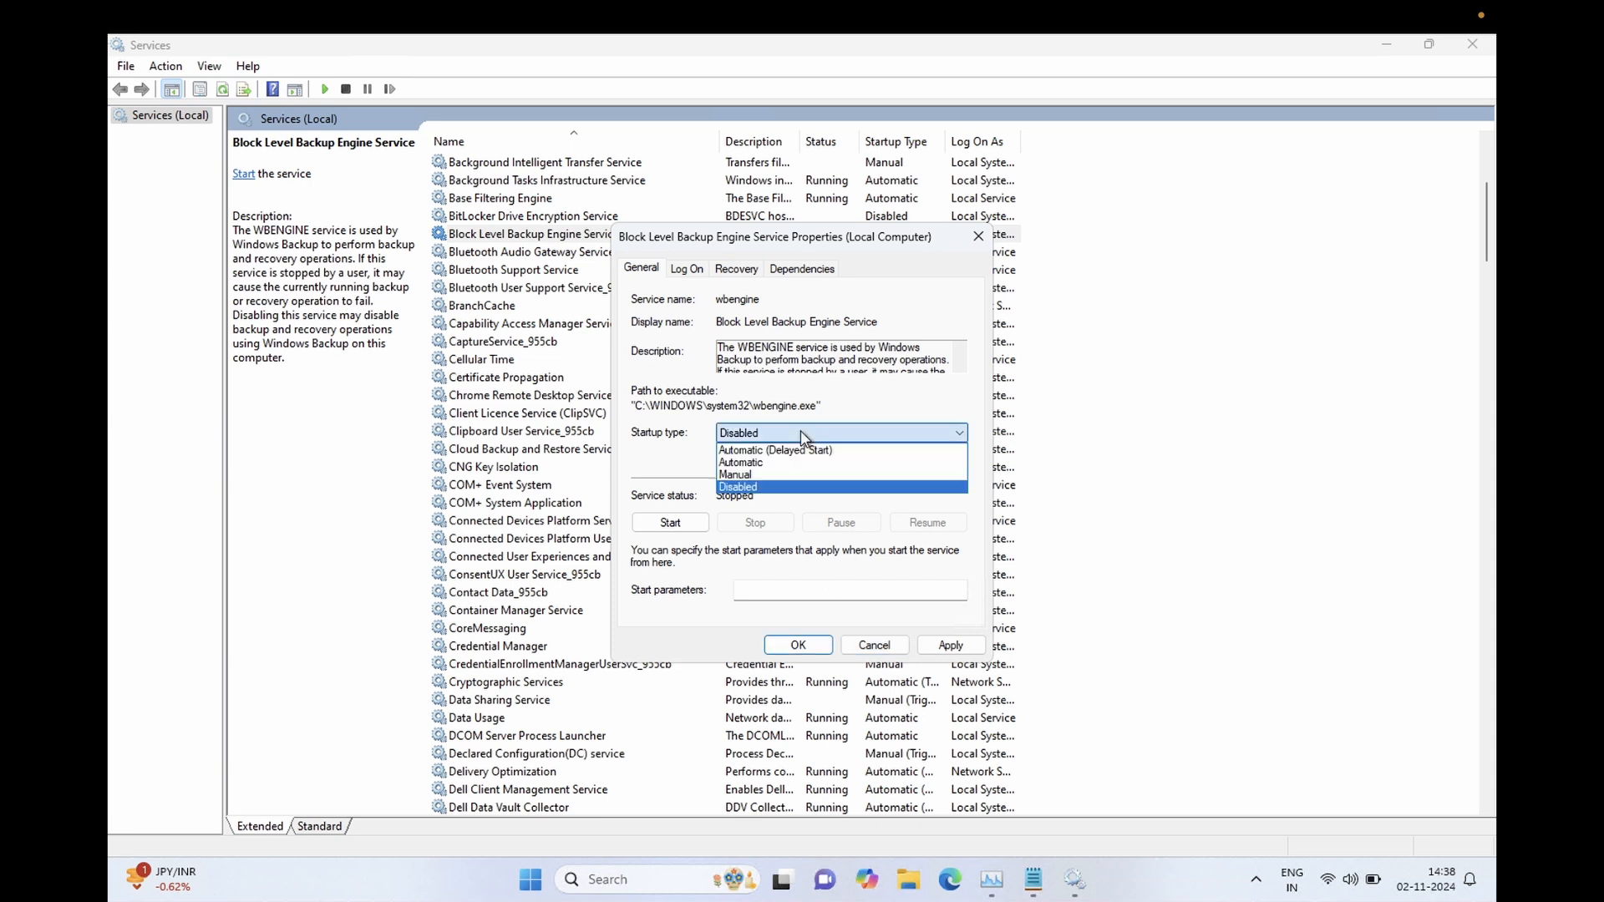
left_click(756, 476)
left_click(670, 522)
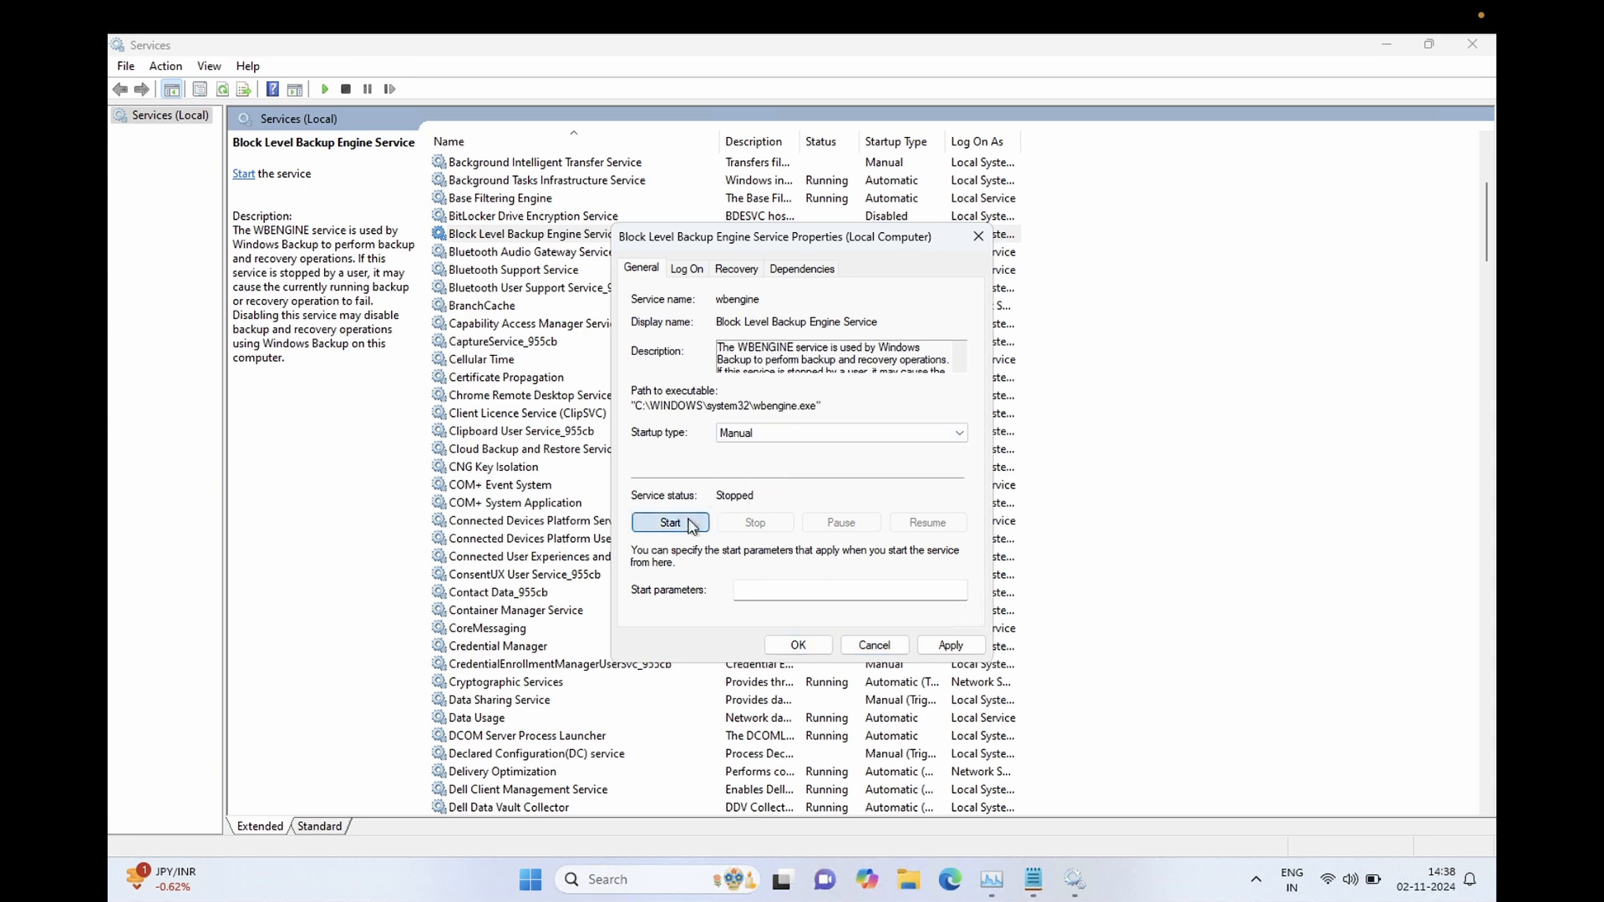
left_click(948, 648)
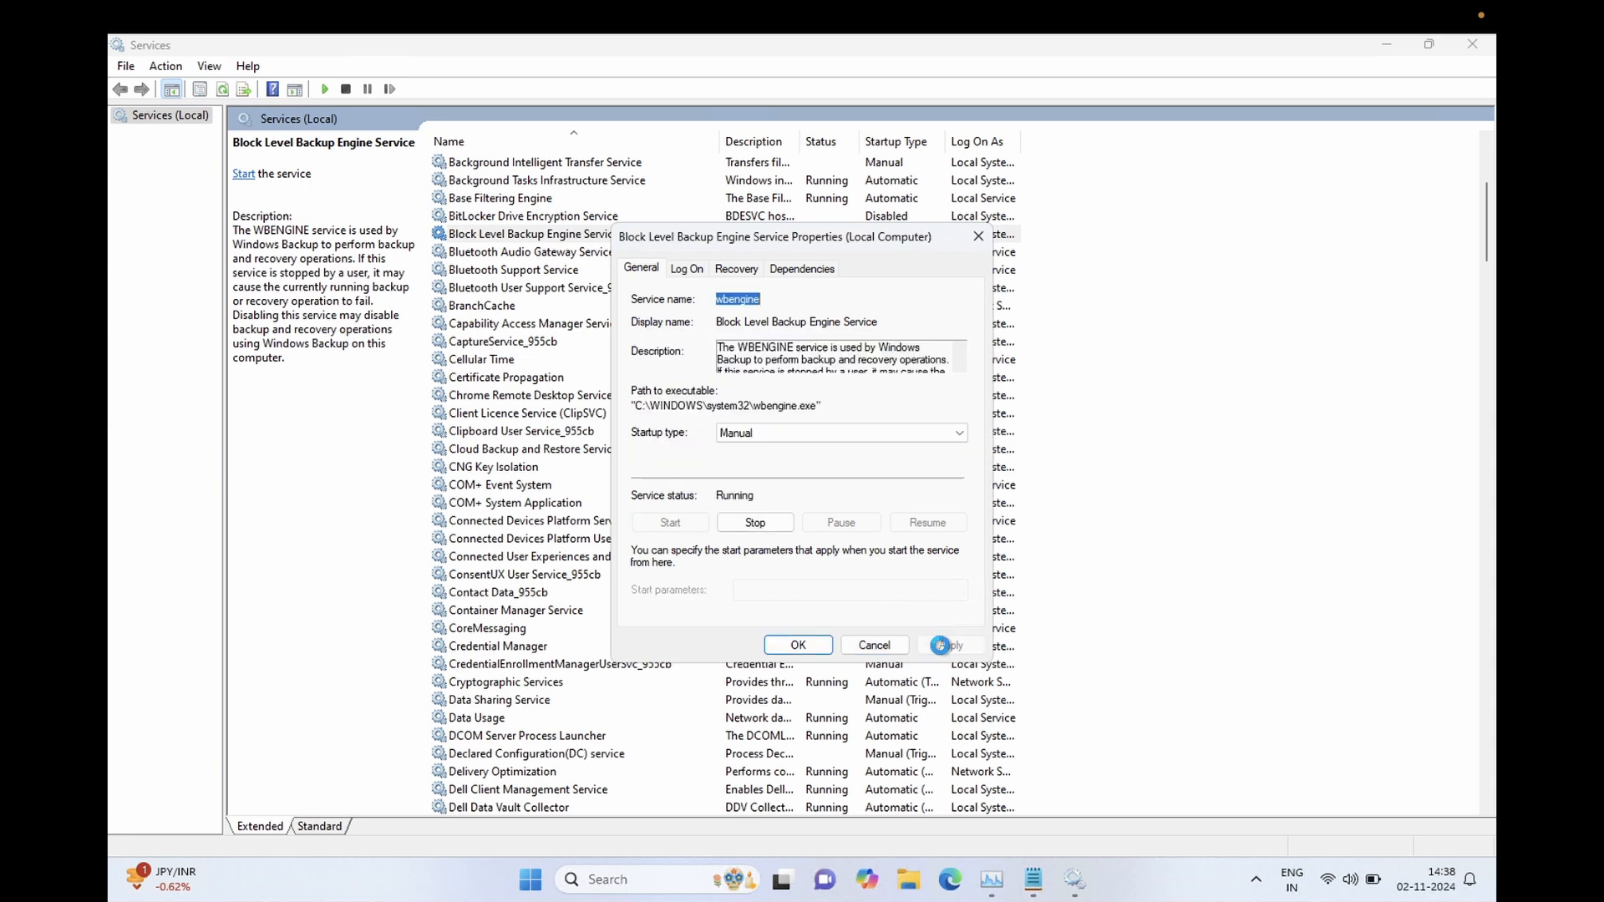
left_click(800, 648)
key("Up")
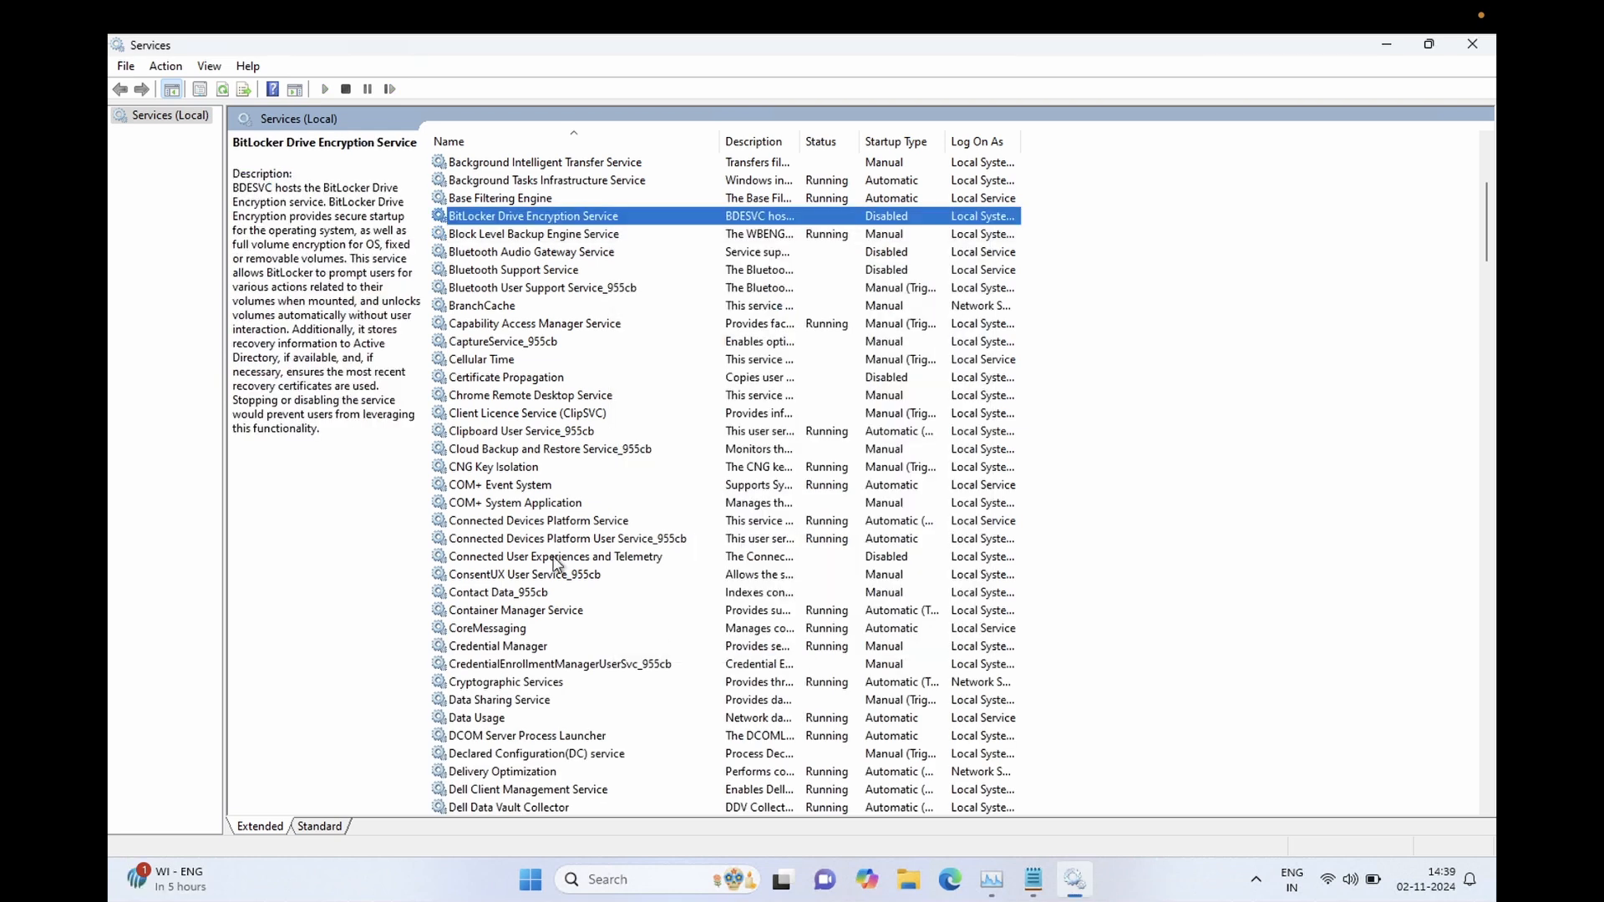
Look through the services whose names start with D for the Diagnostic Tracking Service
key("d")
key("d")
key("d")
key("d")
key("d")
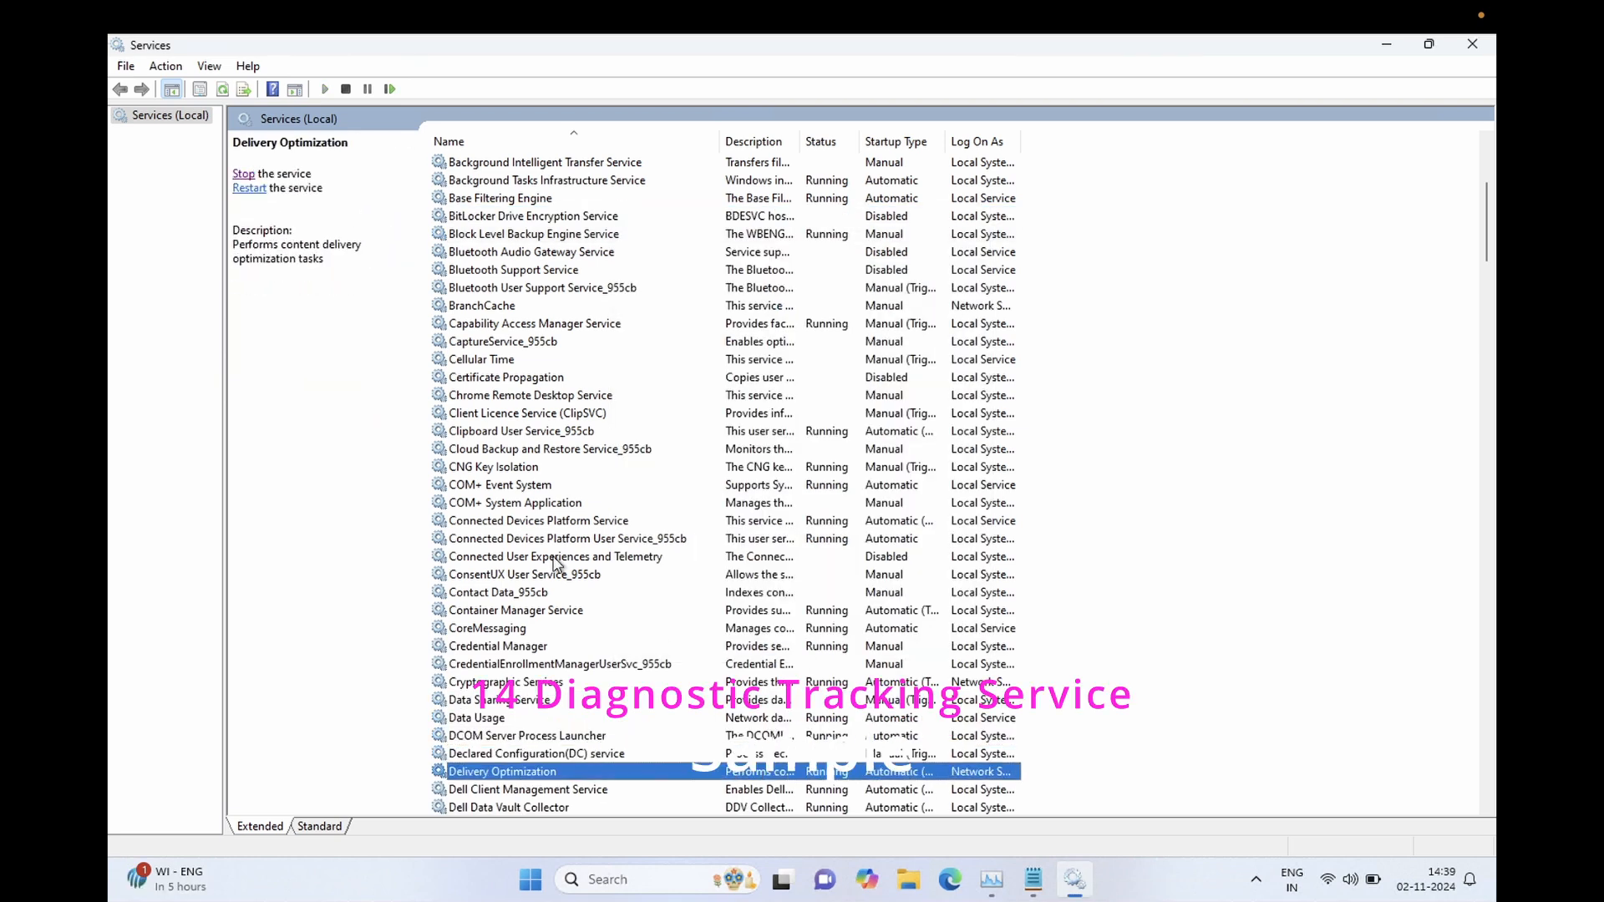
key("d")
key("d")
key("d")
key("d")
key("d")
key("d")
key("d")
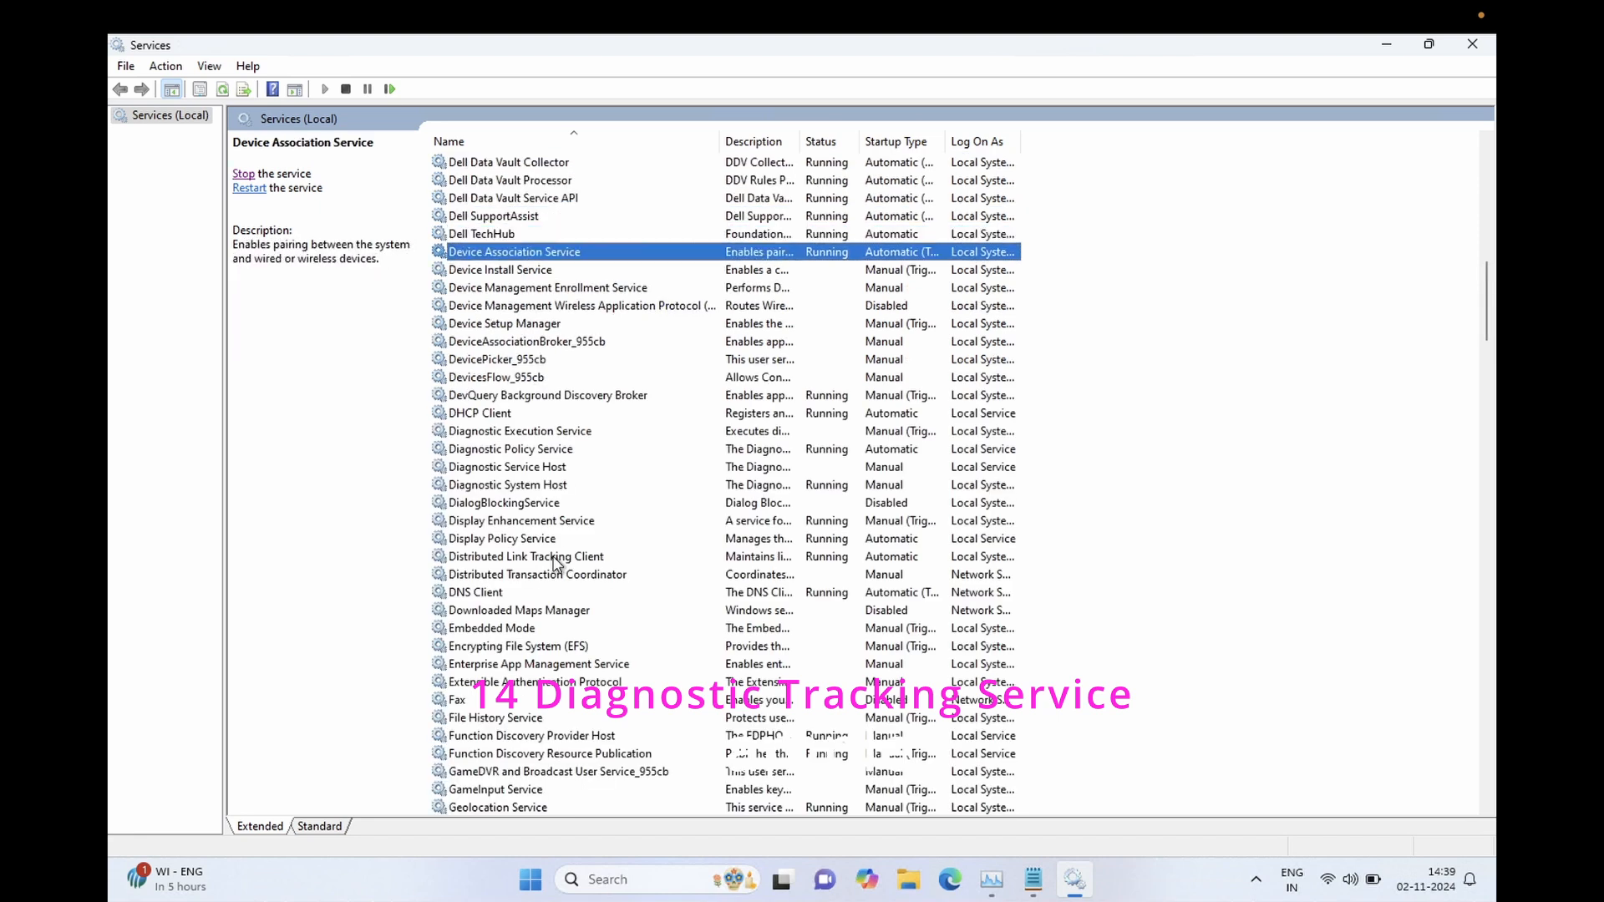
key("d")
key("d")
key("d")
key("d")
key("d")
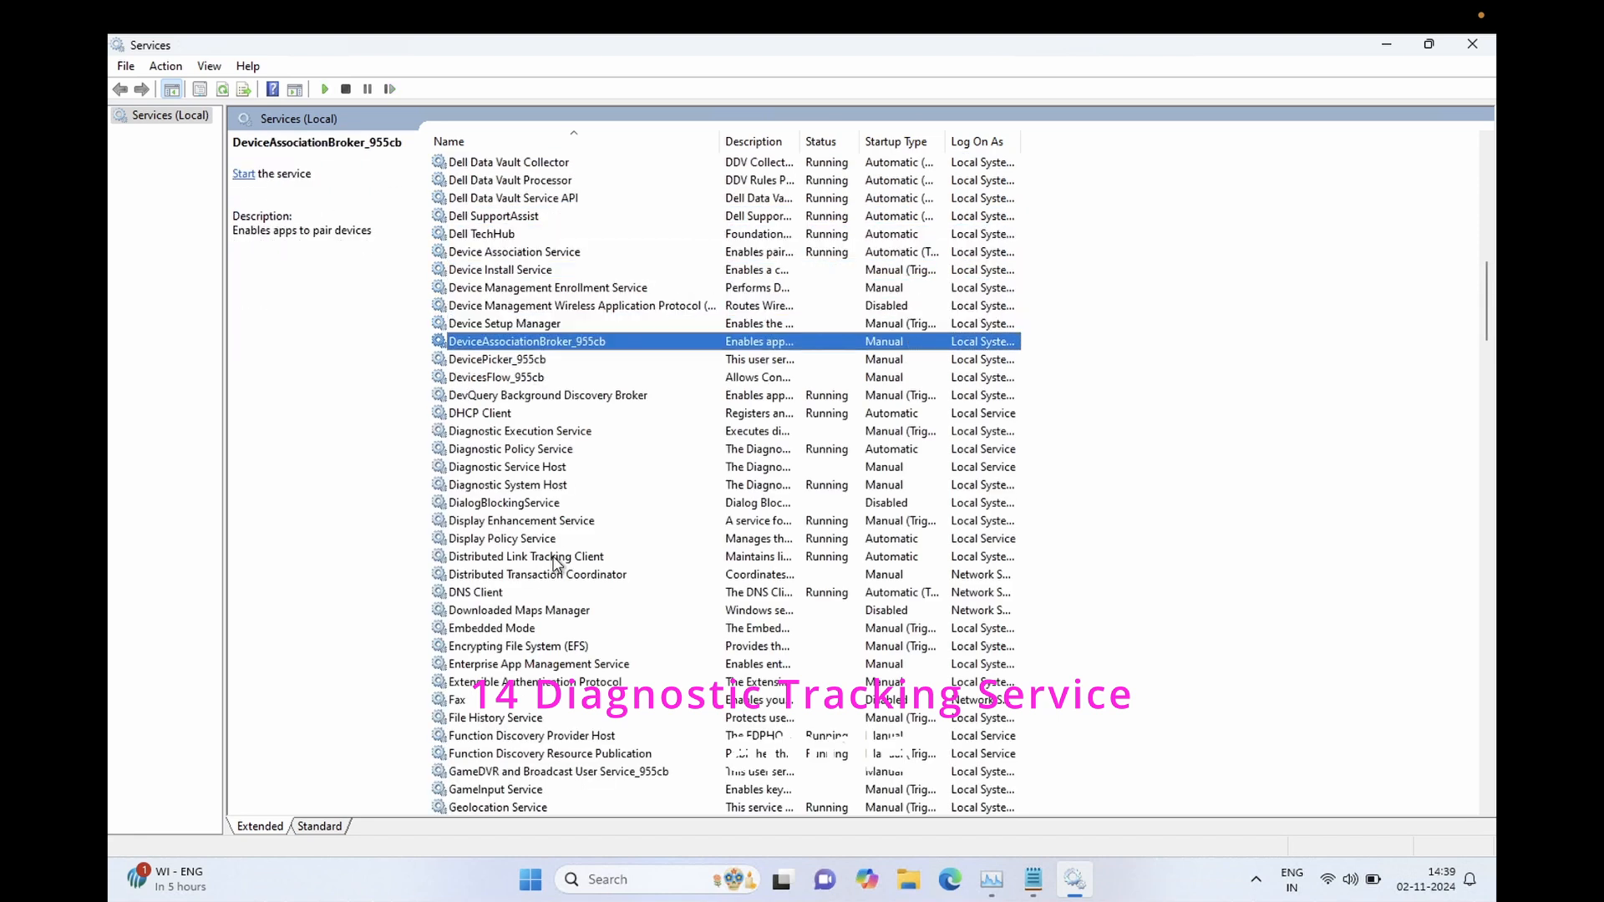
key("d")
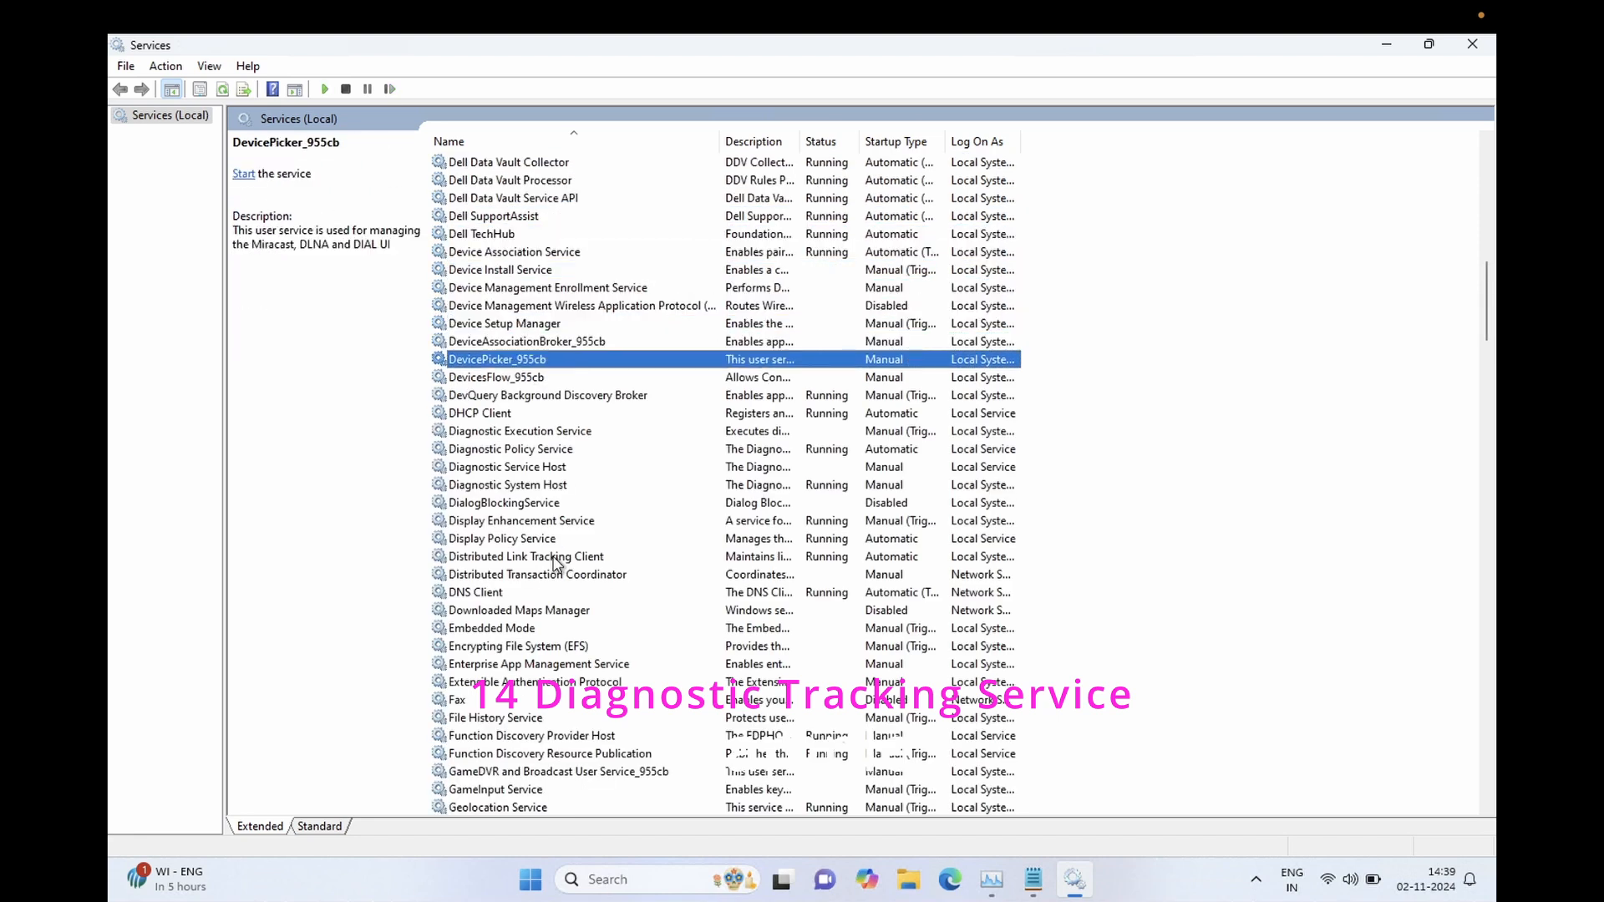
key("d")
key("d")
key("d")
key("d")
key("d")
key("d")
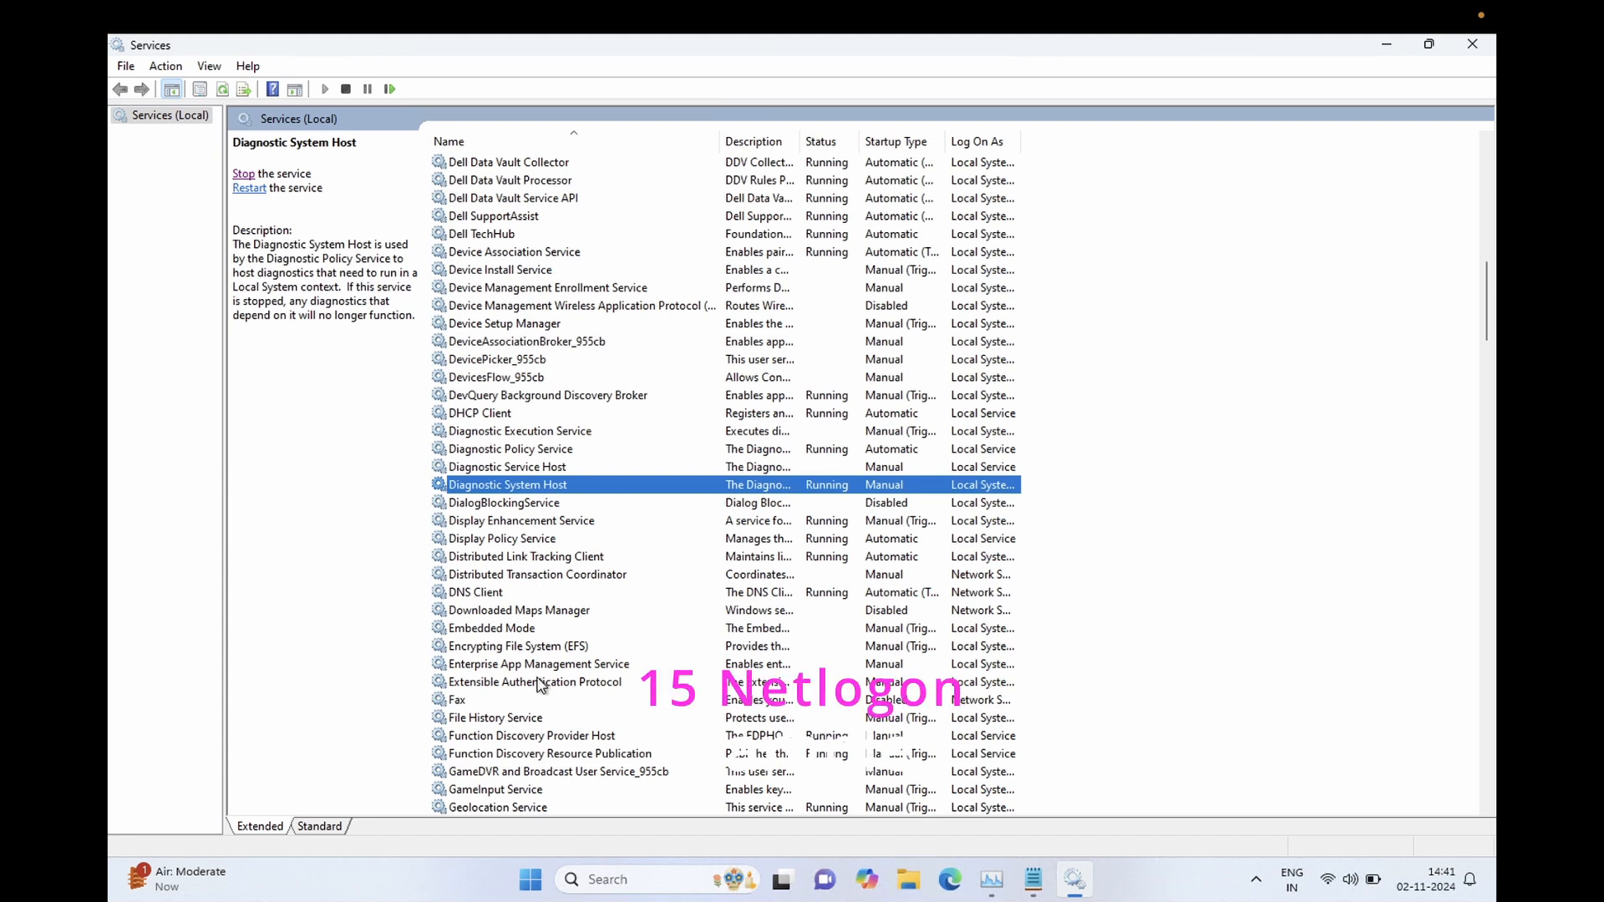
Set the Netlogon service's startup type to Disabled and apply the change
key("n")
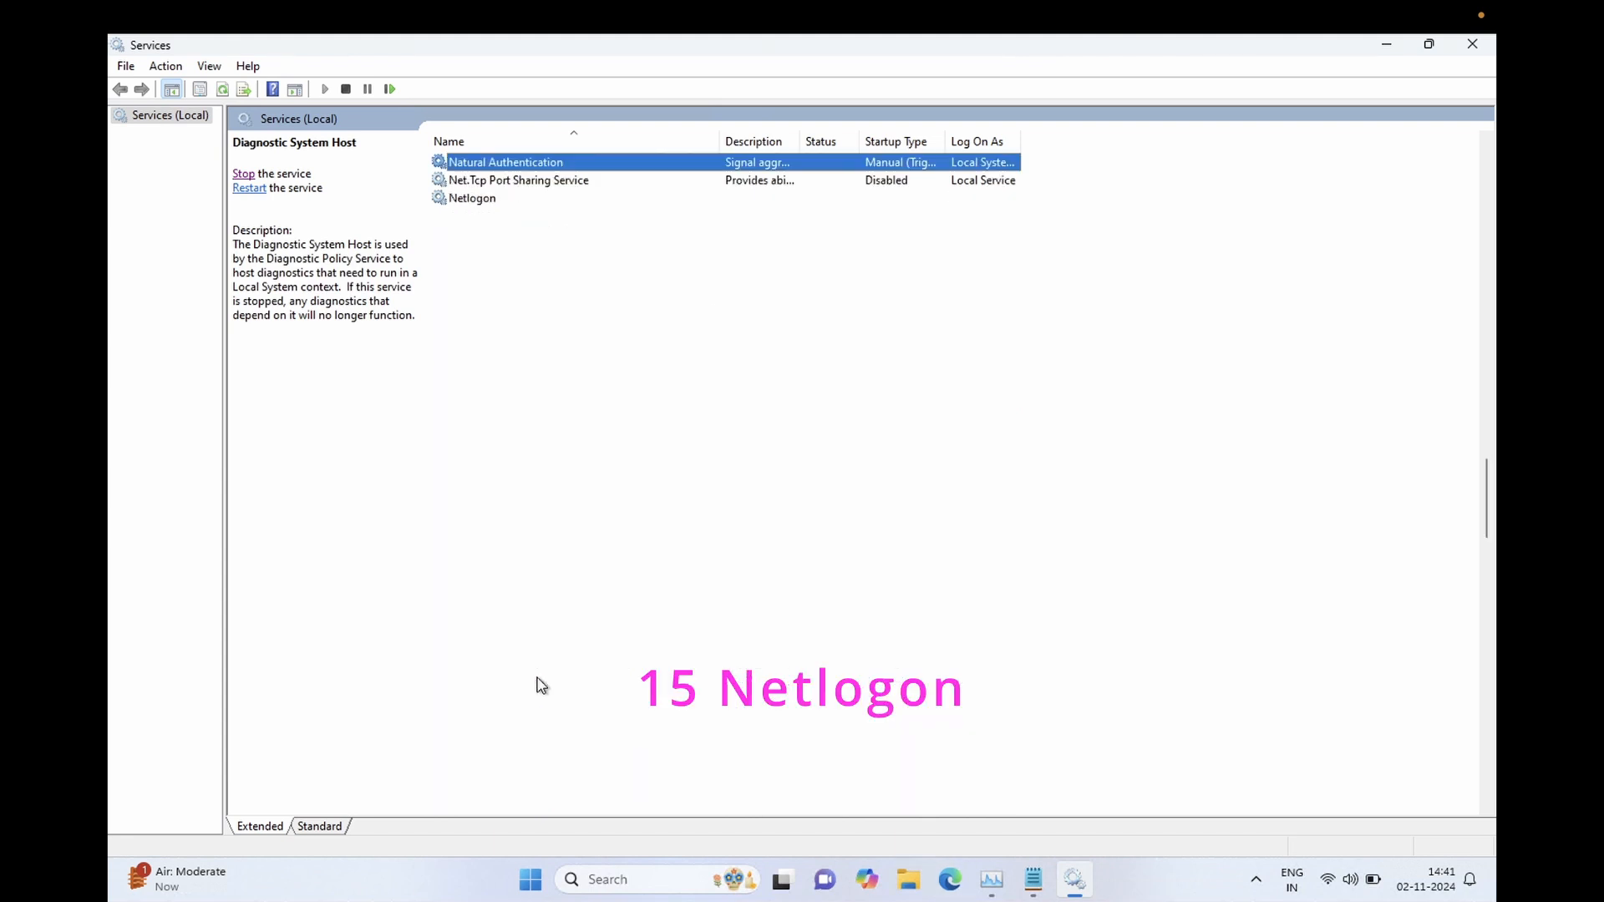
key("n")
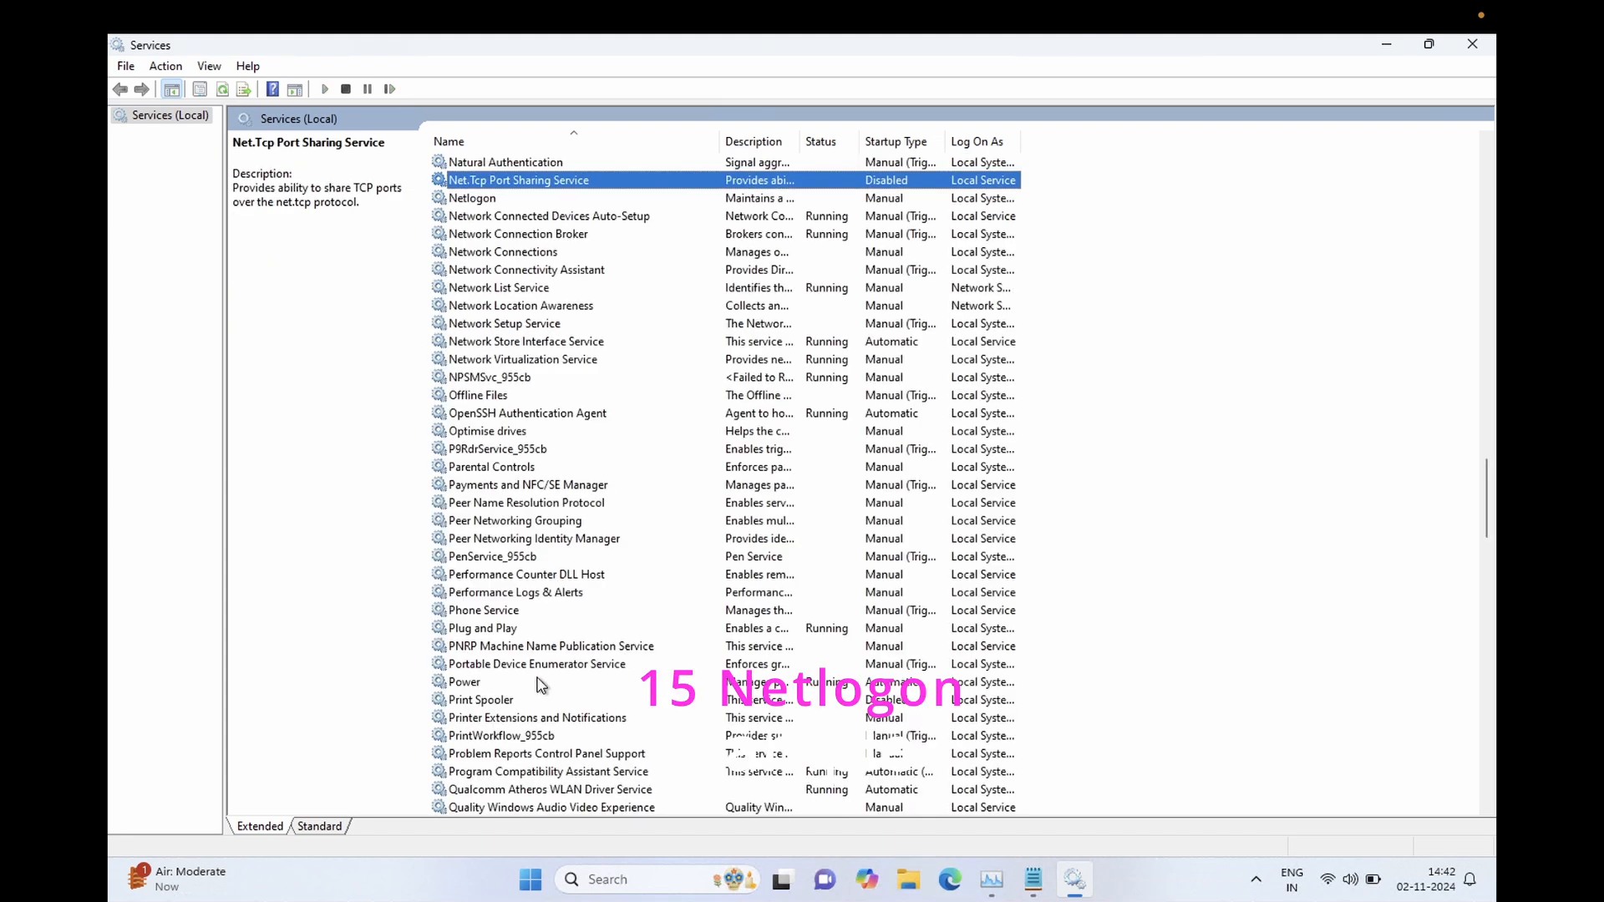
key("n")
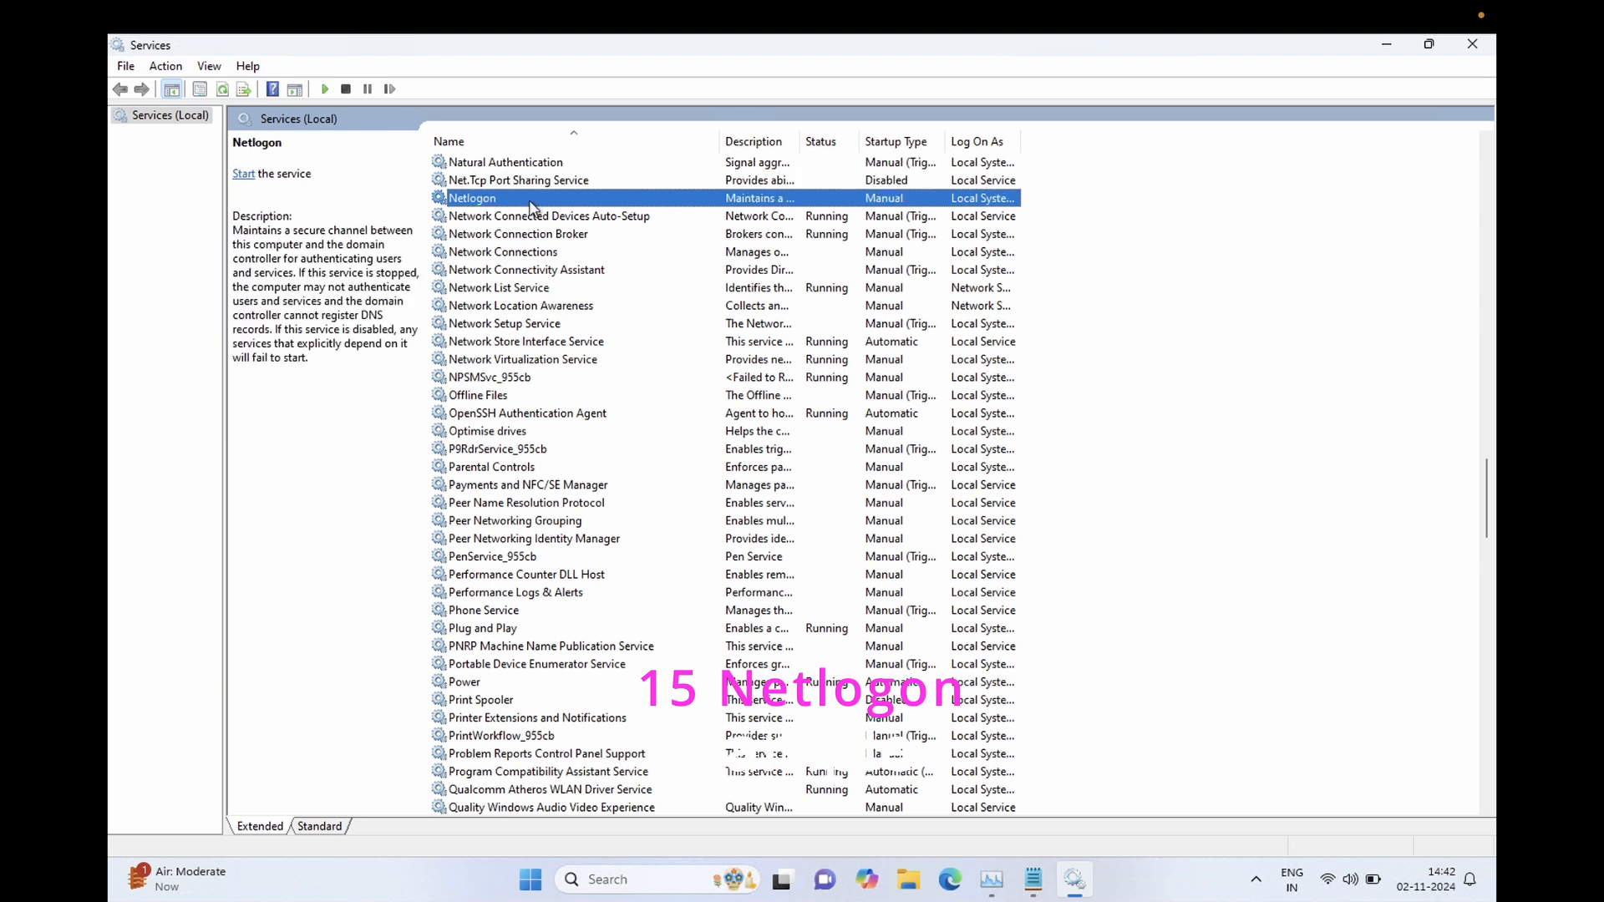
double_click(529, 199)
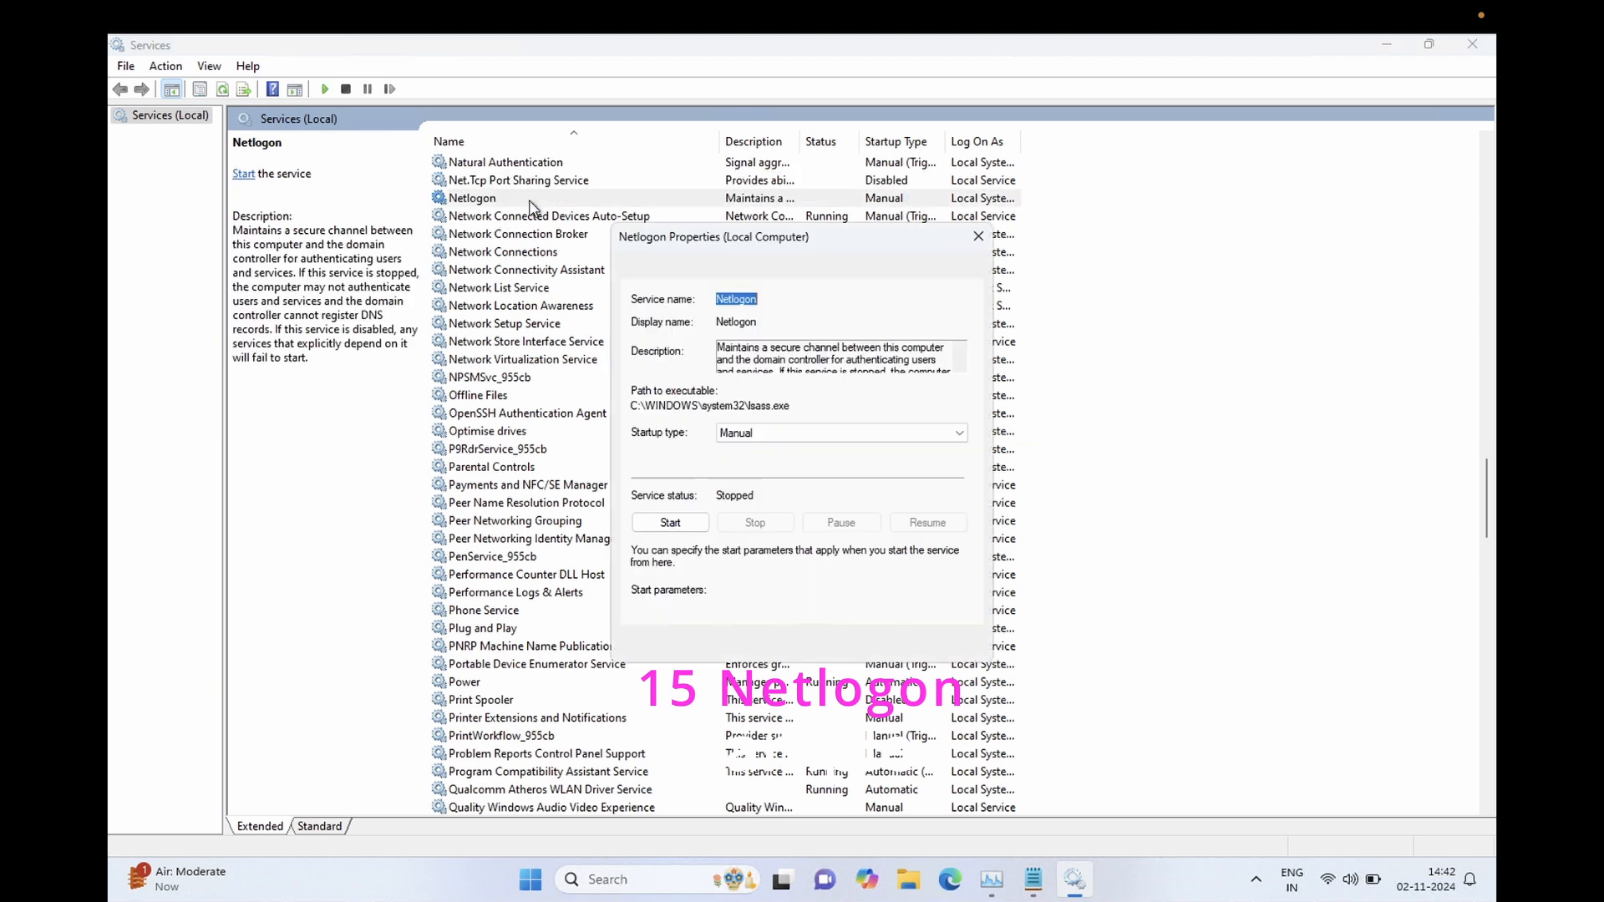
left_click(743, 432)
left_click(740, 485)
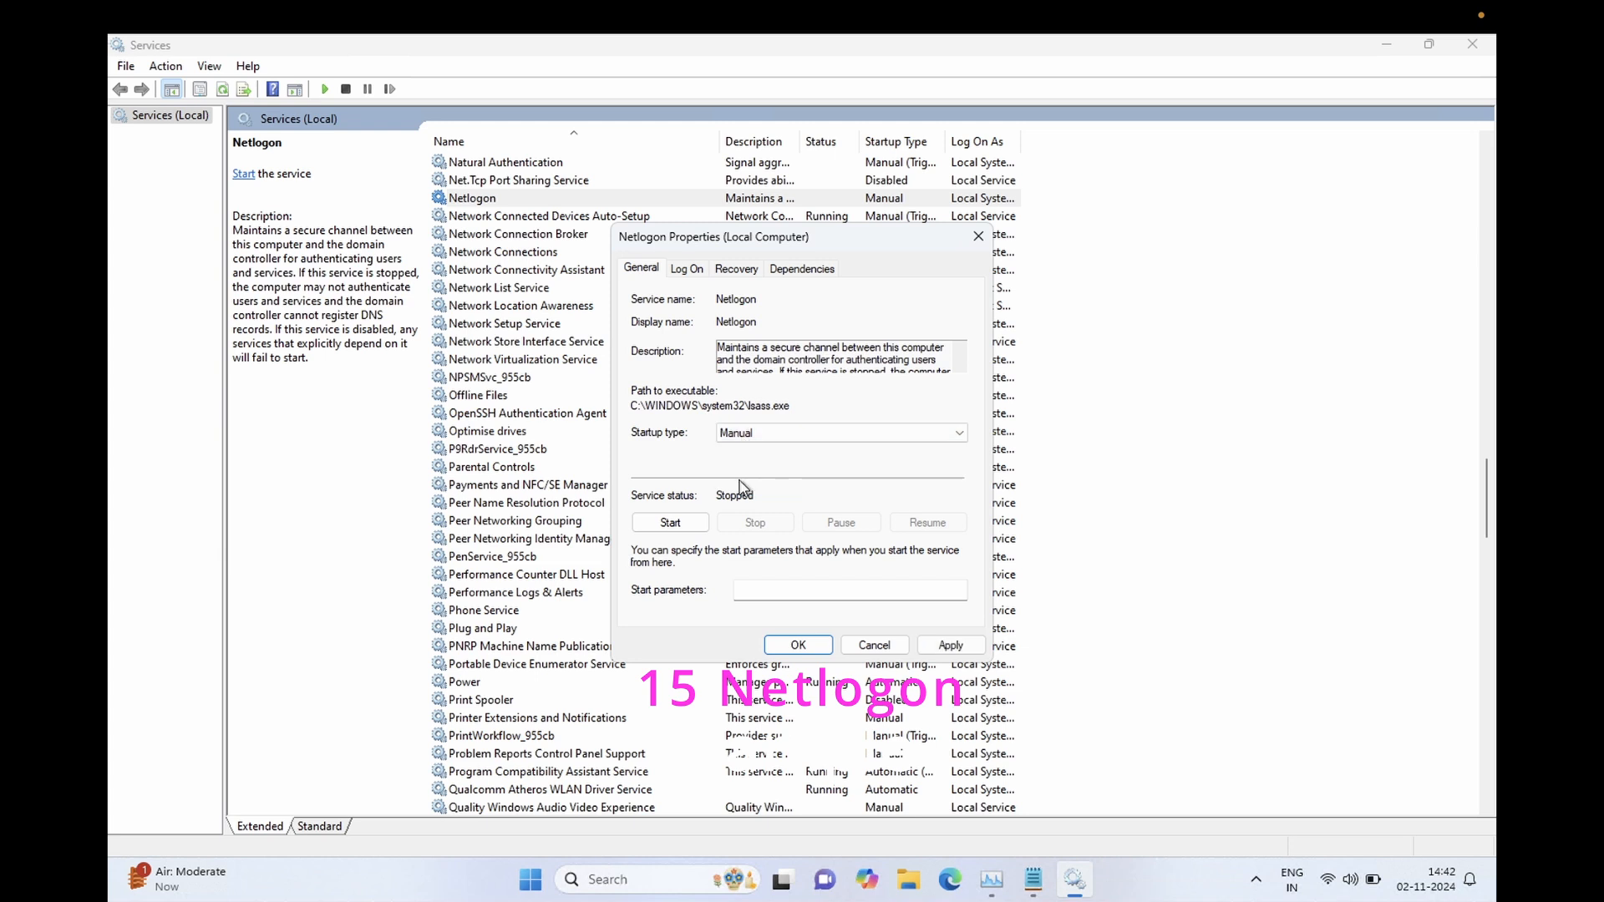
left_click(752, 436)
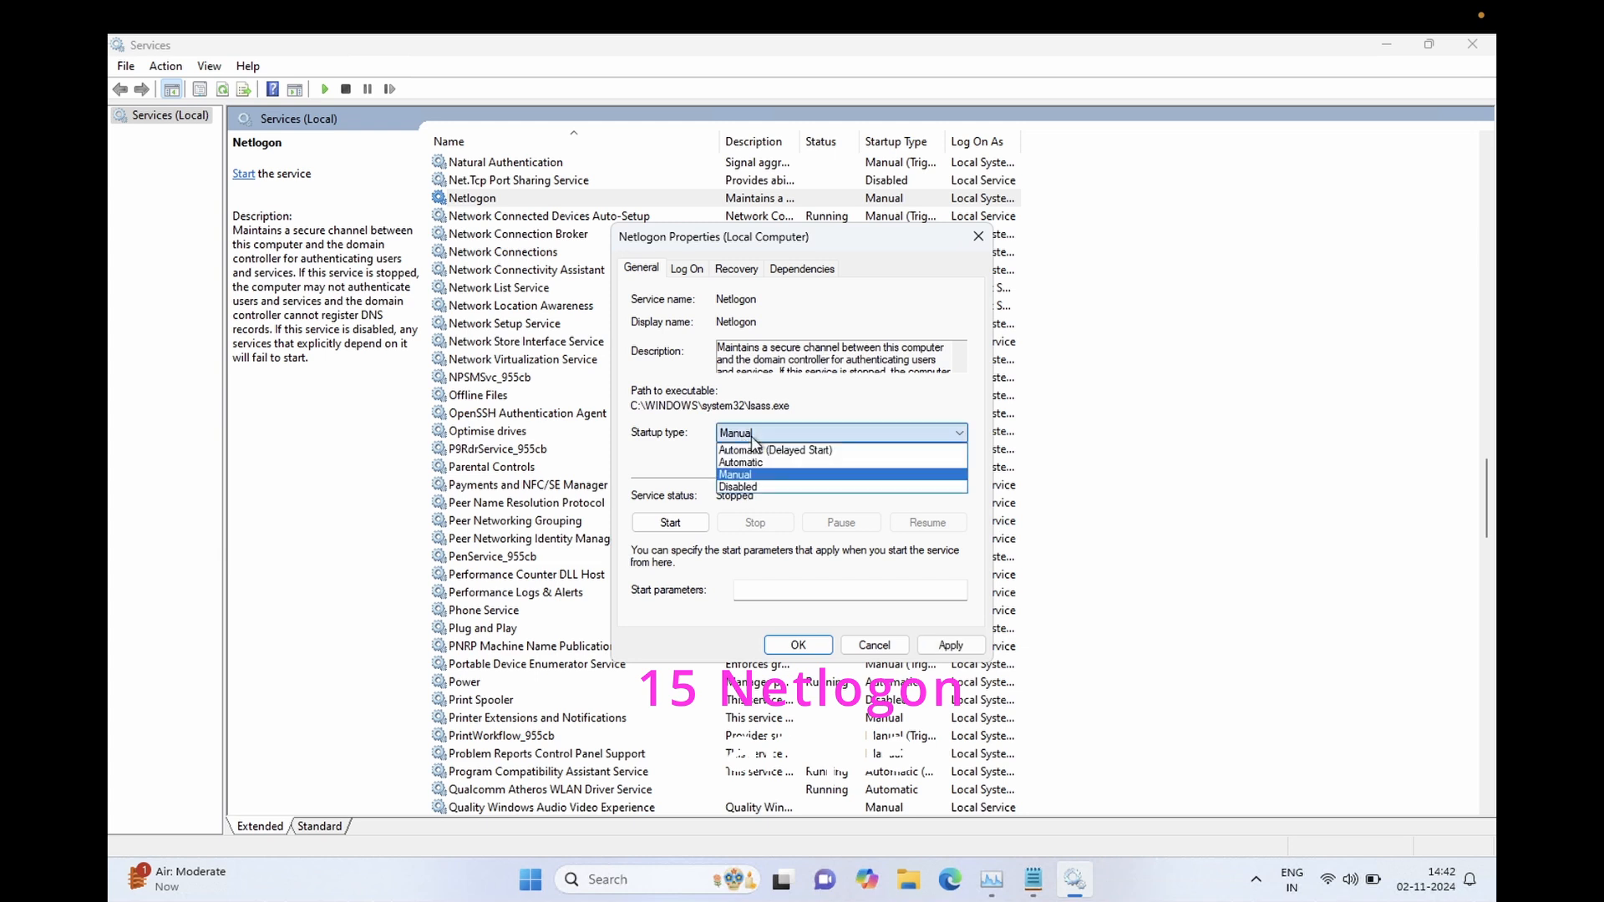
left_click(750, 496)
left_click(948, 645)
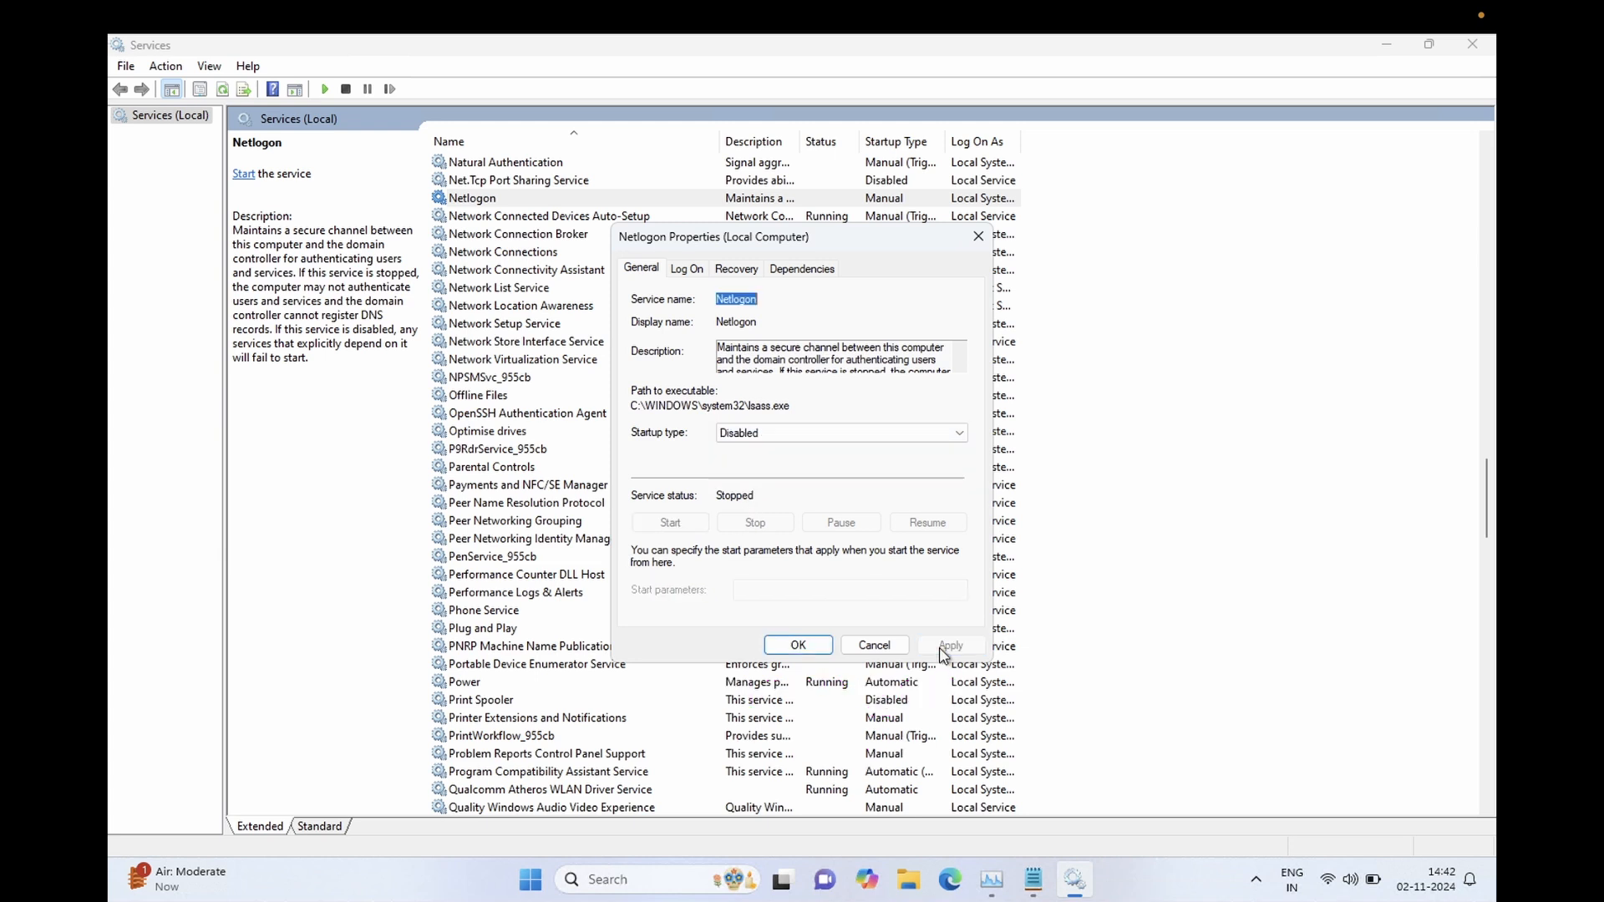
left_click(798, 646)
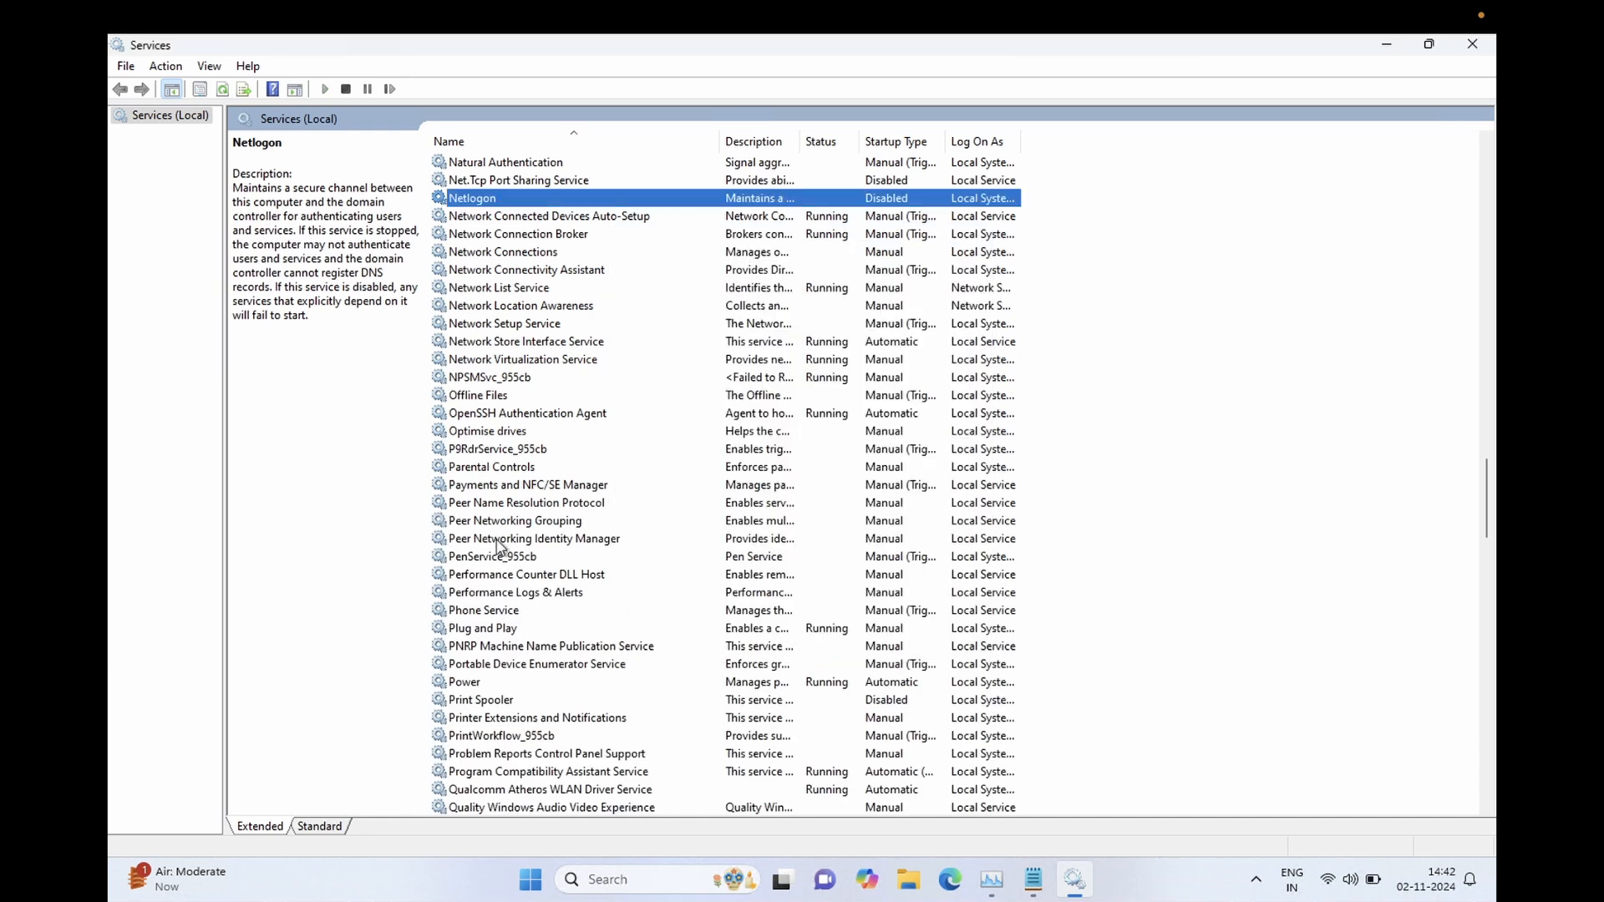
Set the Parental Controls service's startup type to Disabled and apply the change
type("pa")
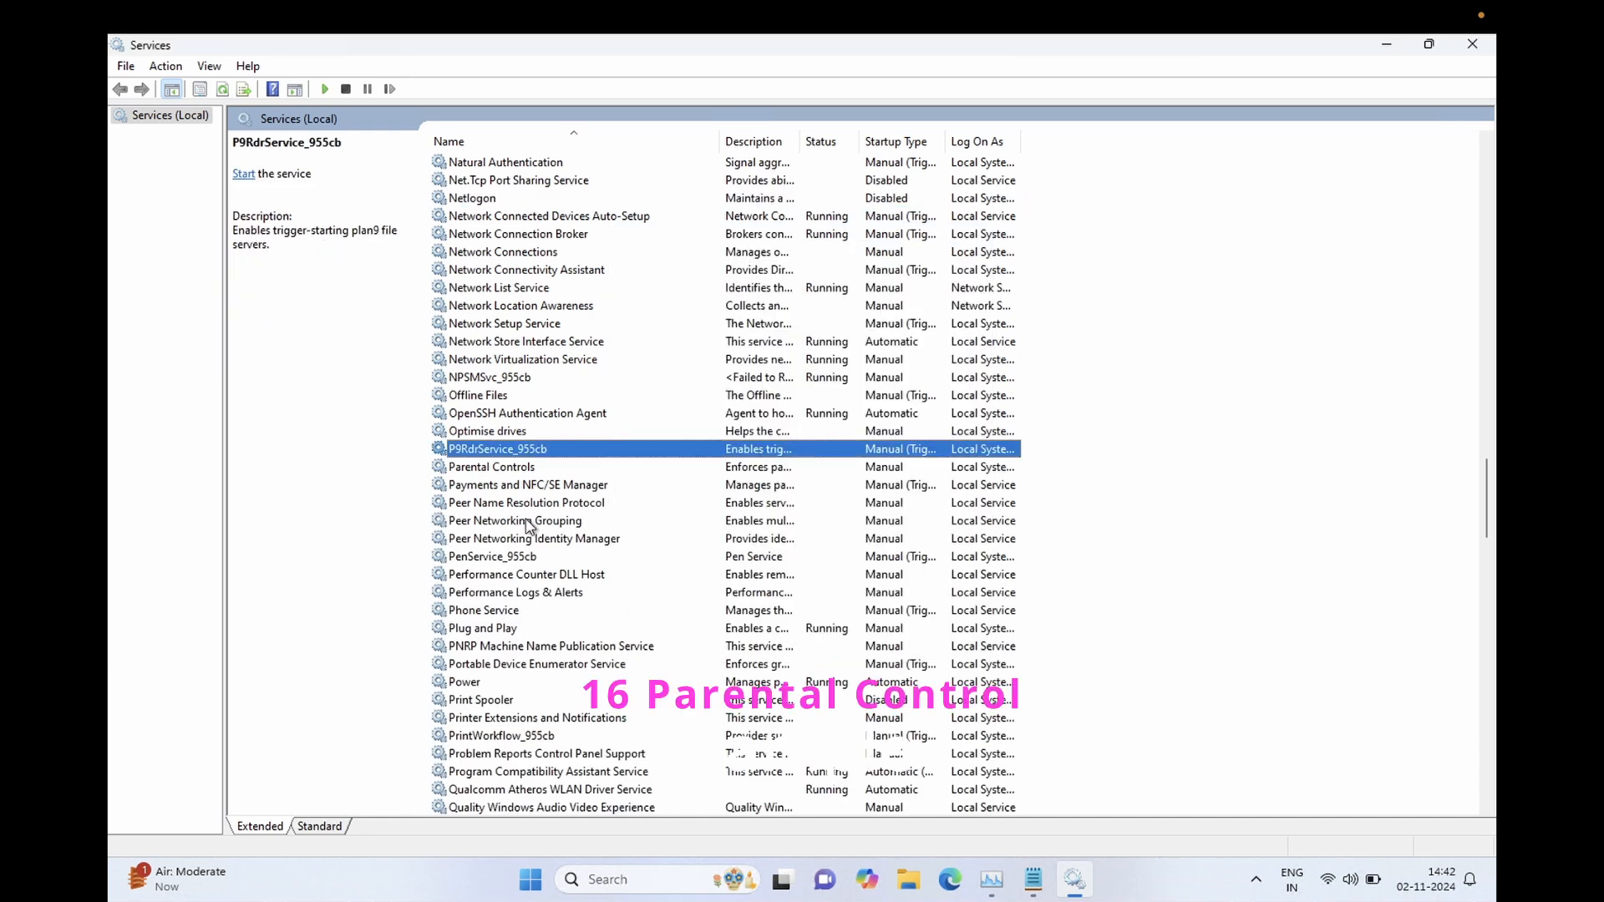
double_click(503, 469)
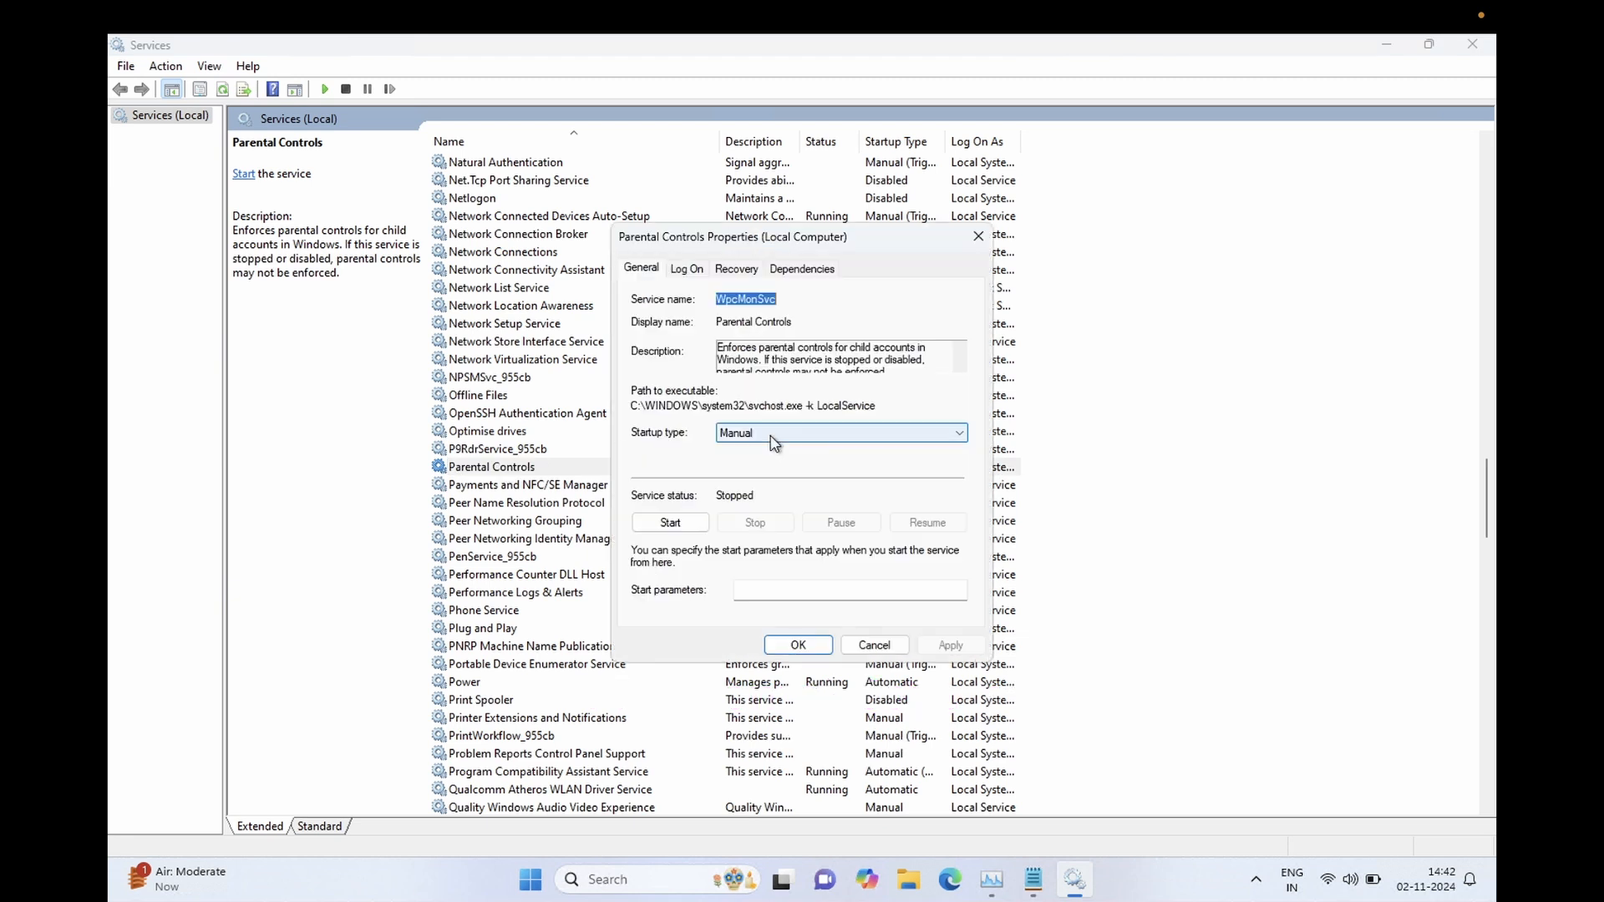
left_click(773, 436)
left_click(740, 488)
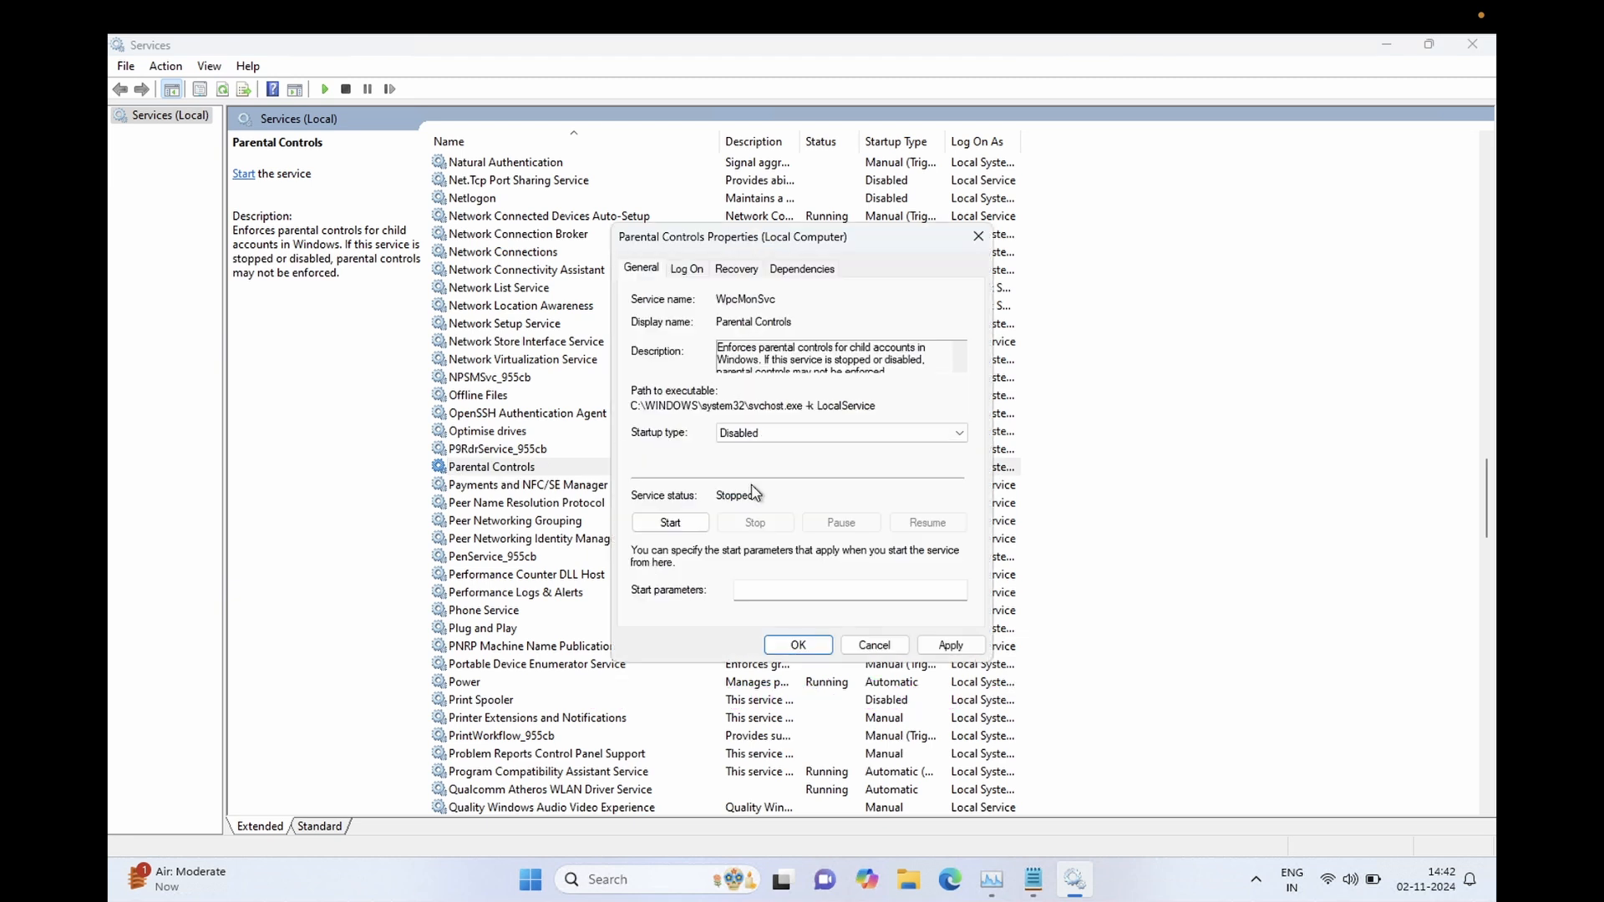
left_click(936, 646)
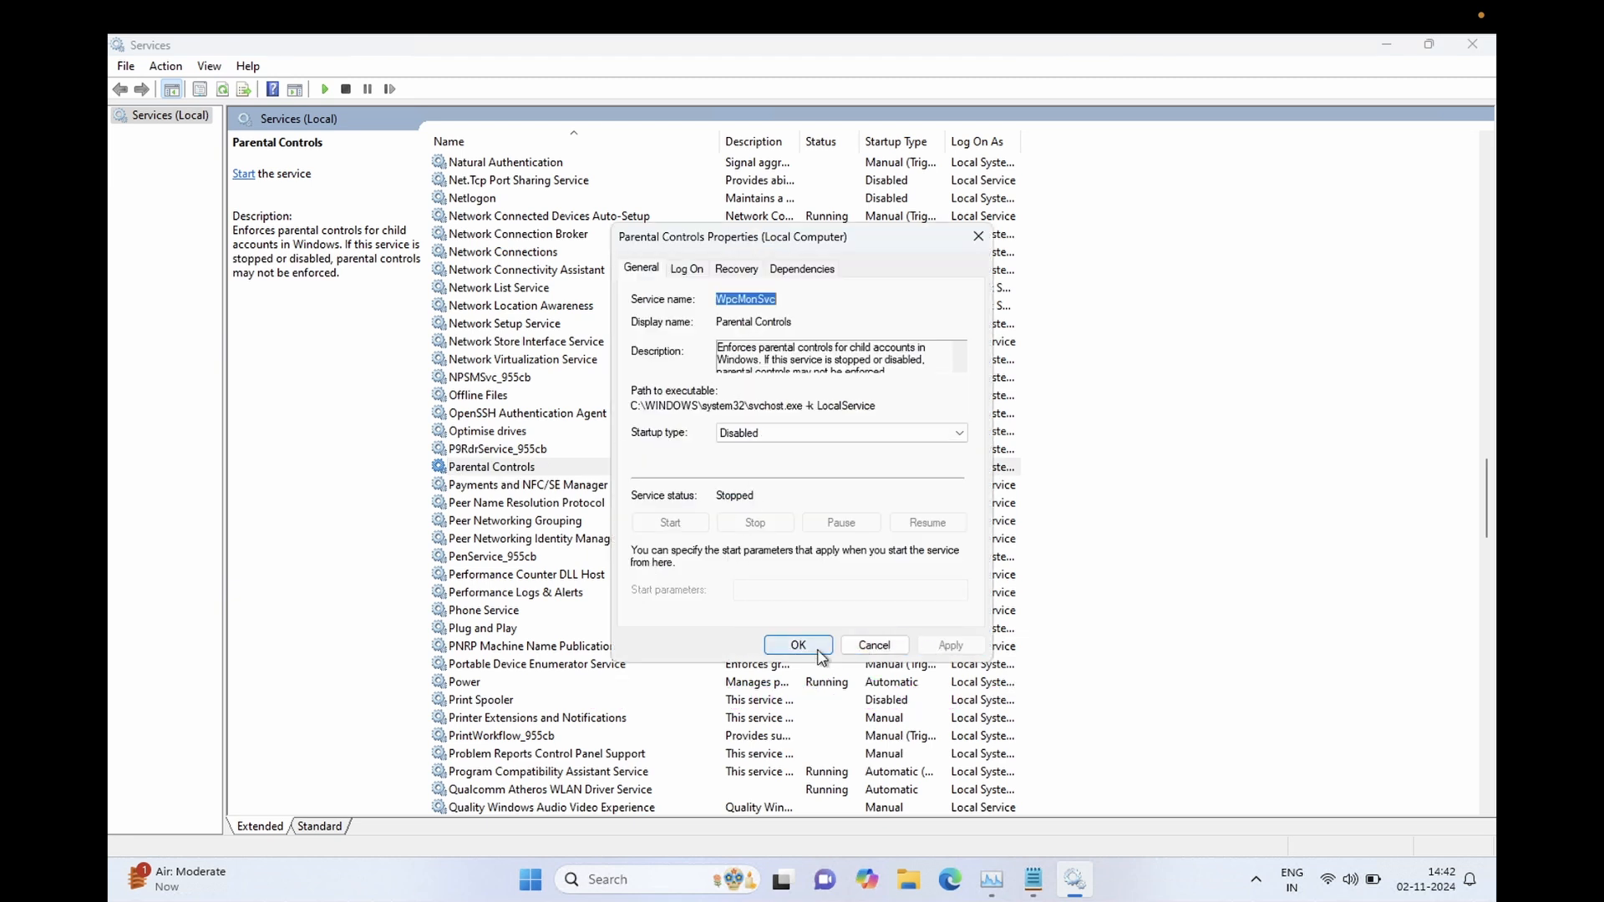
left_click(798, 645)
Set the TCP/IP NetBIOS Helper service's startup type to Disabled and apply the change
type("te")
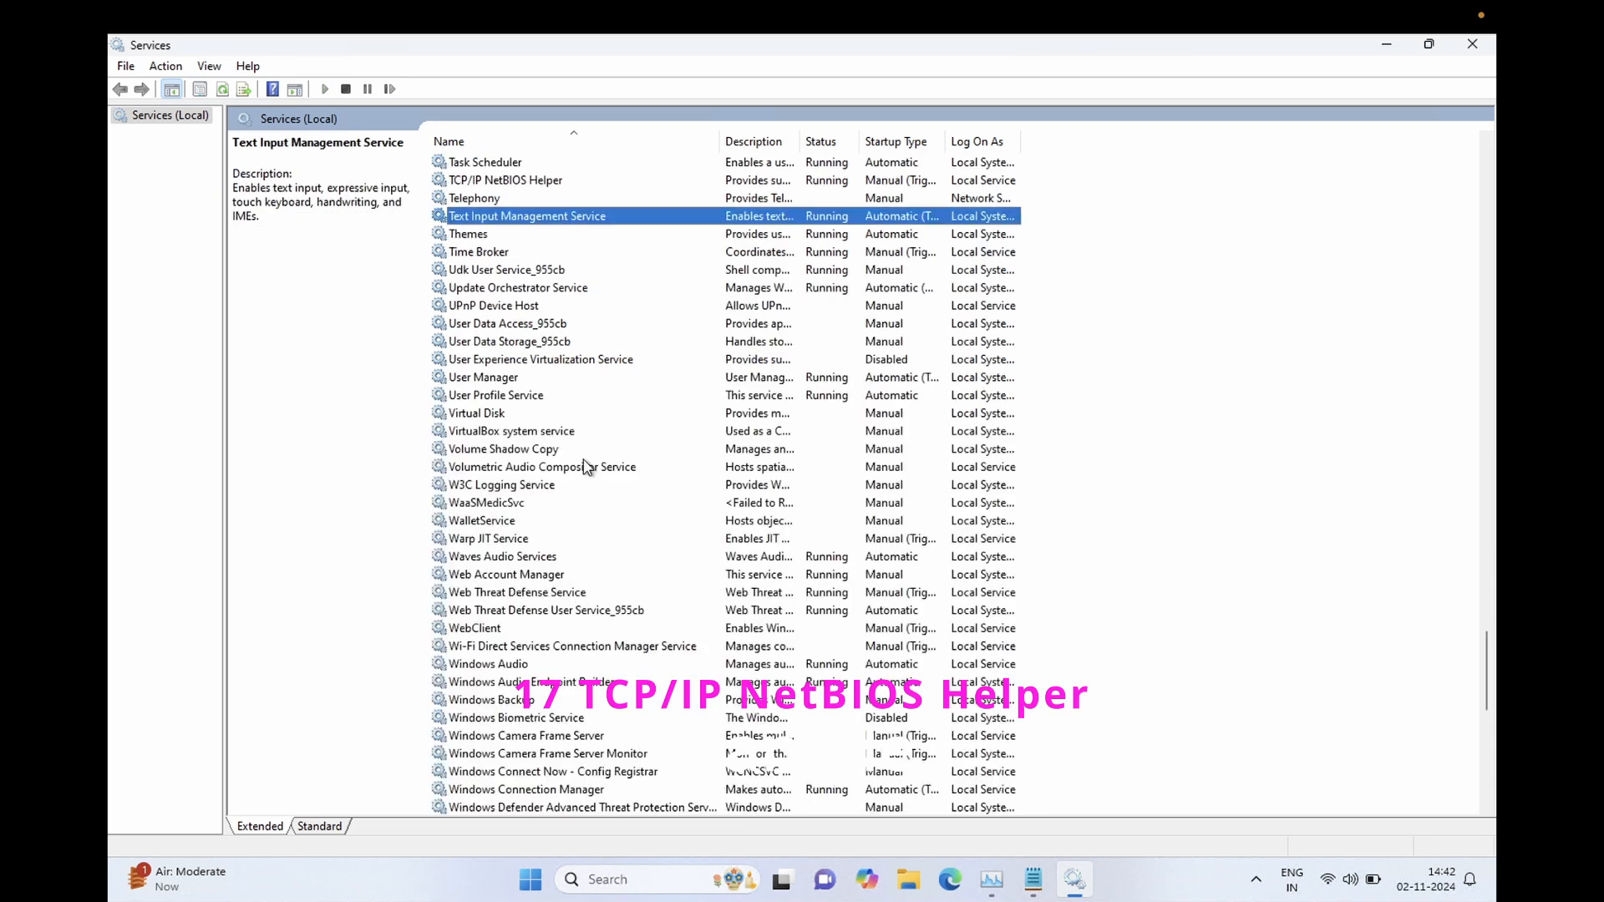
left_click(535, 182)
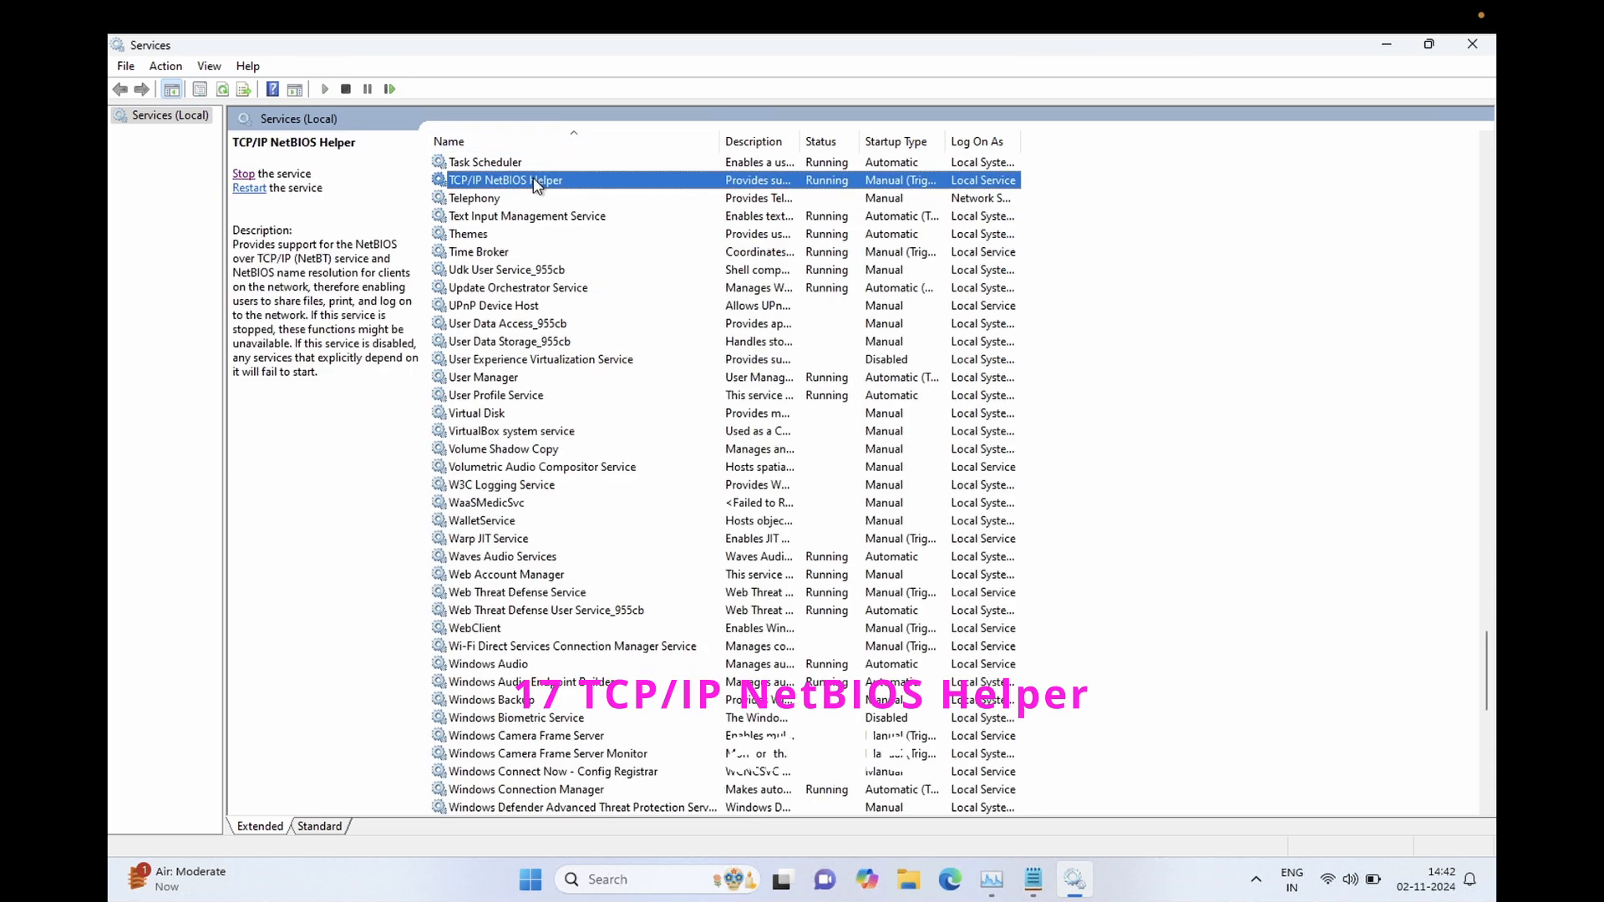
double_click(533, 184)
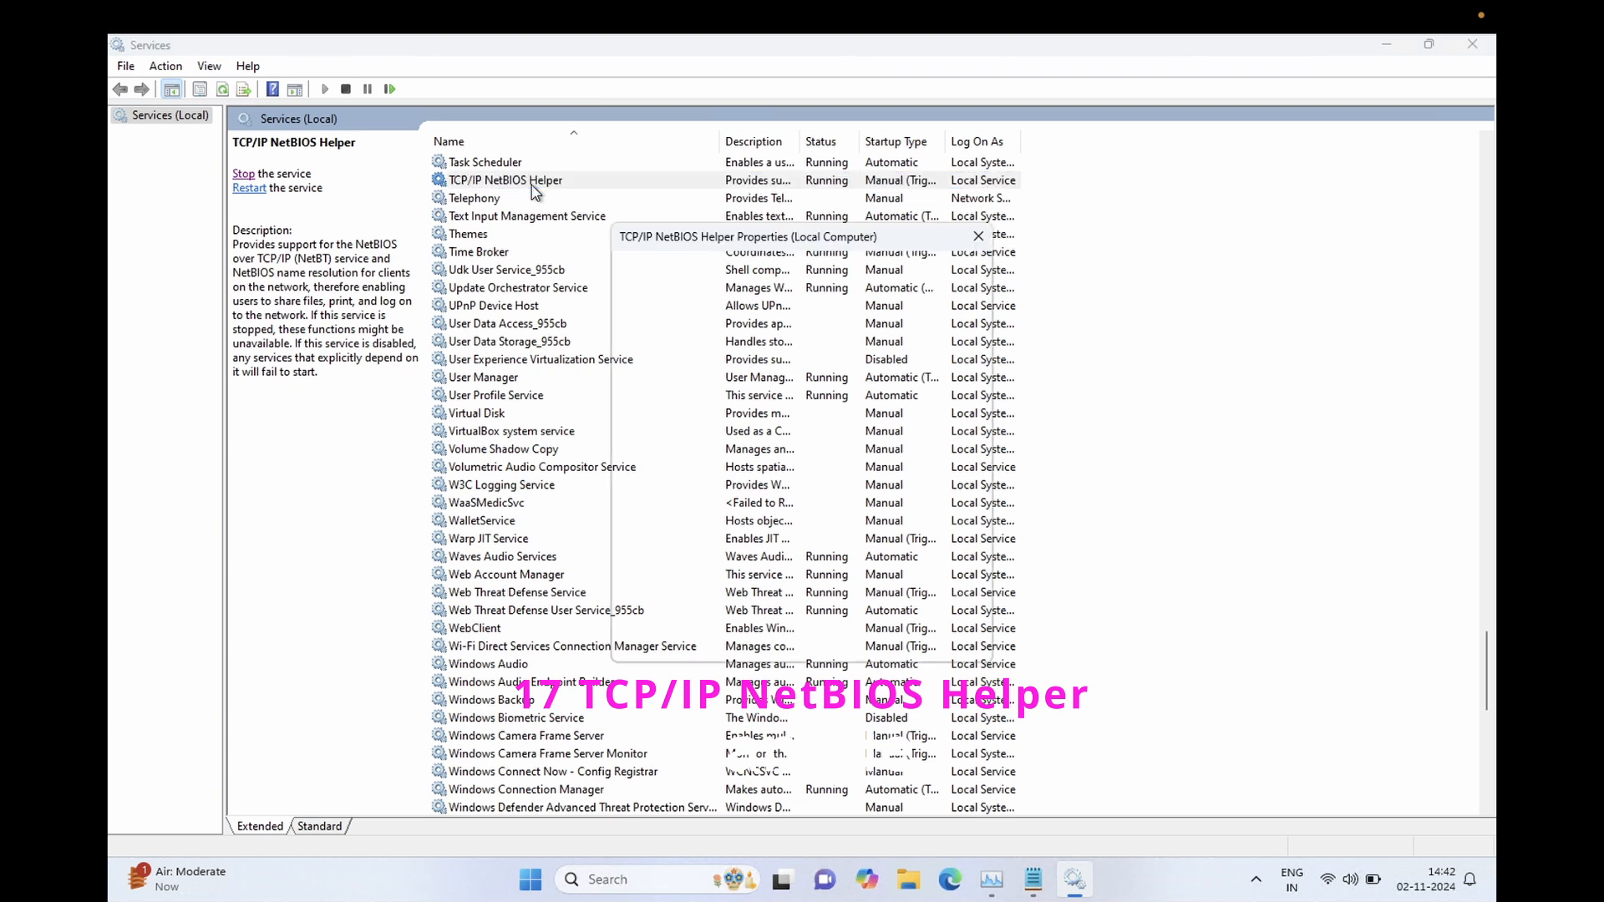
left_click(761, 433)
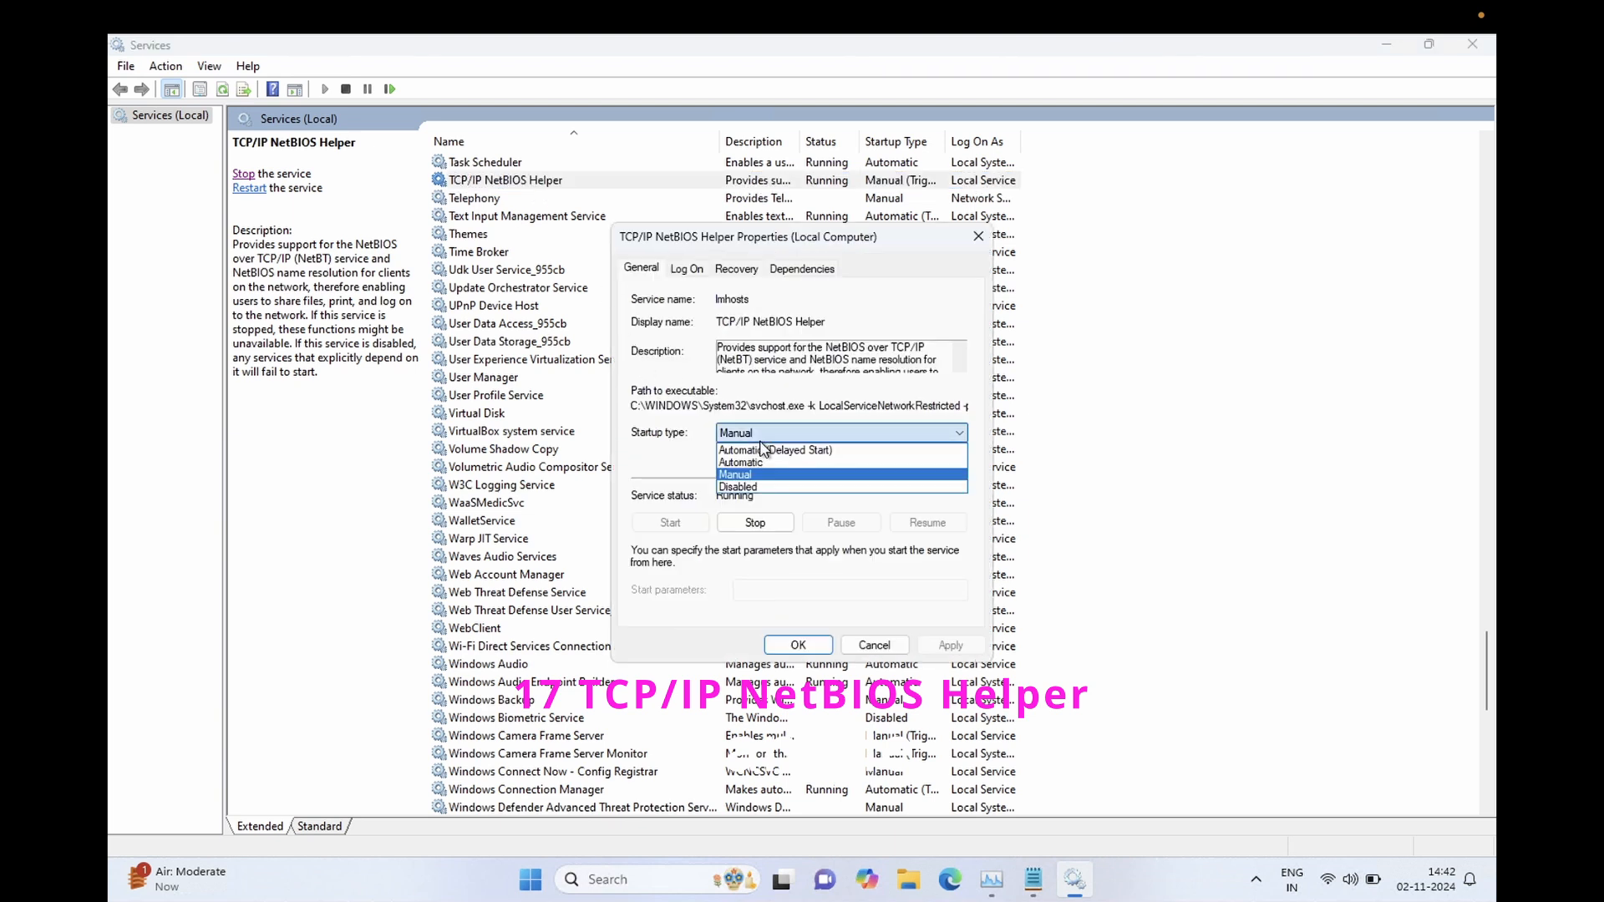
left_click(755, 488)
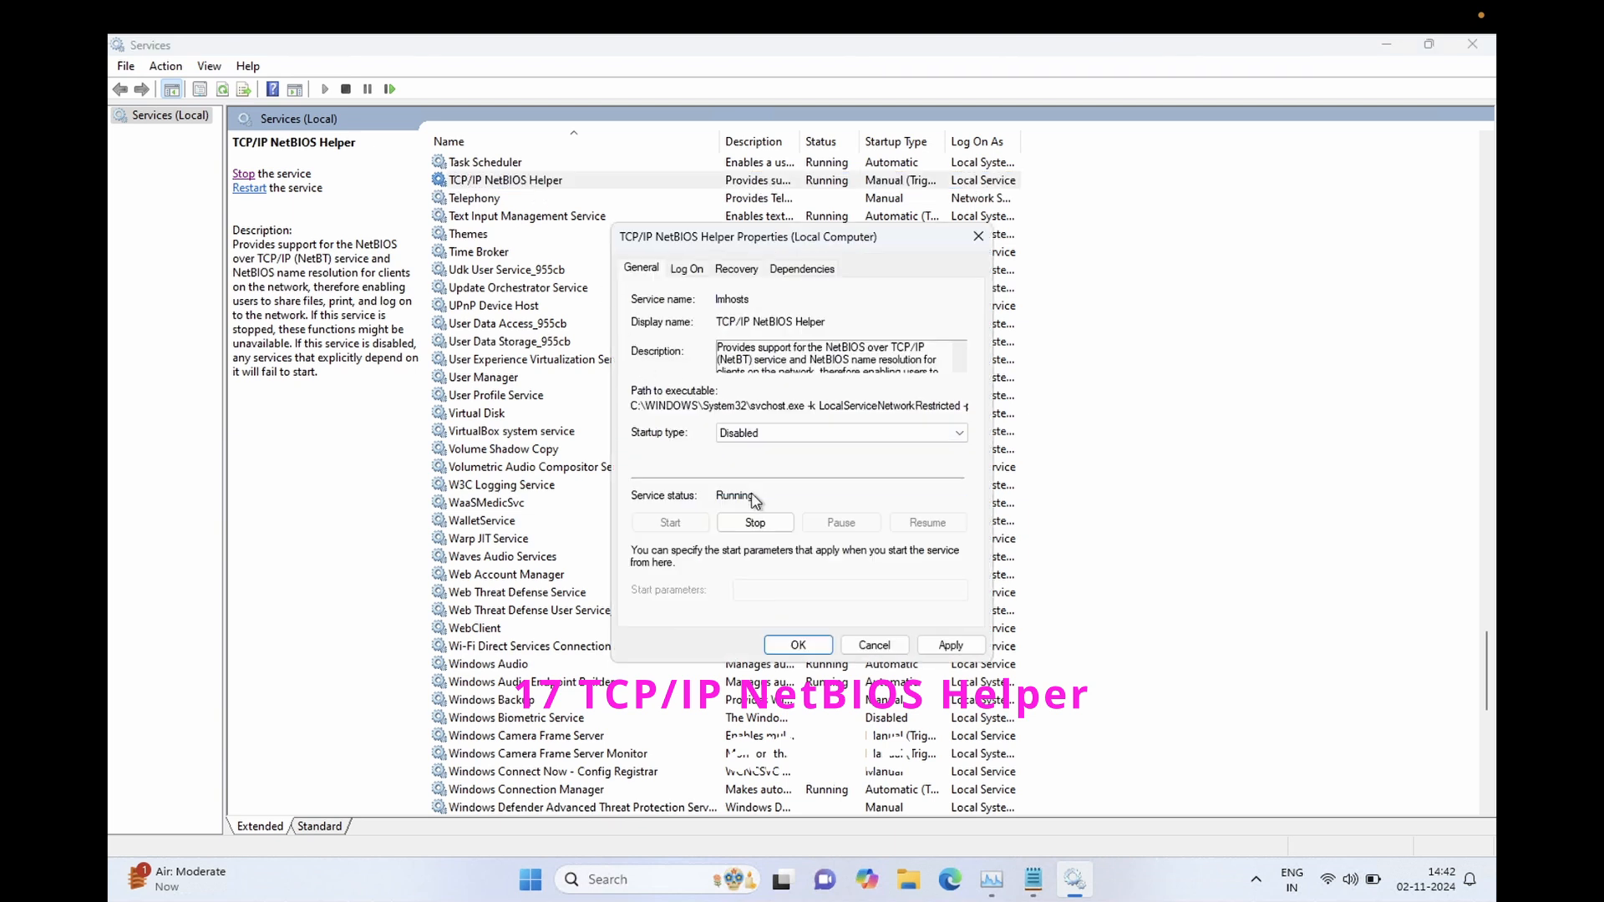
left_click(951, 645)
left_click(798, 645)
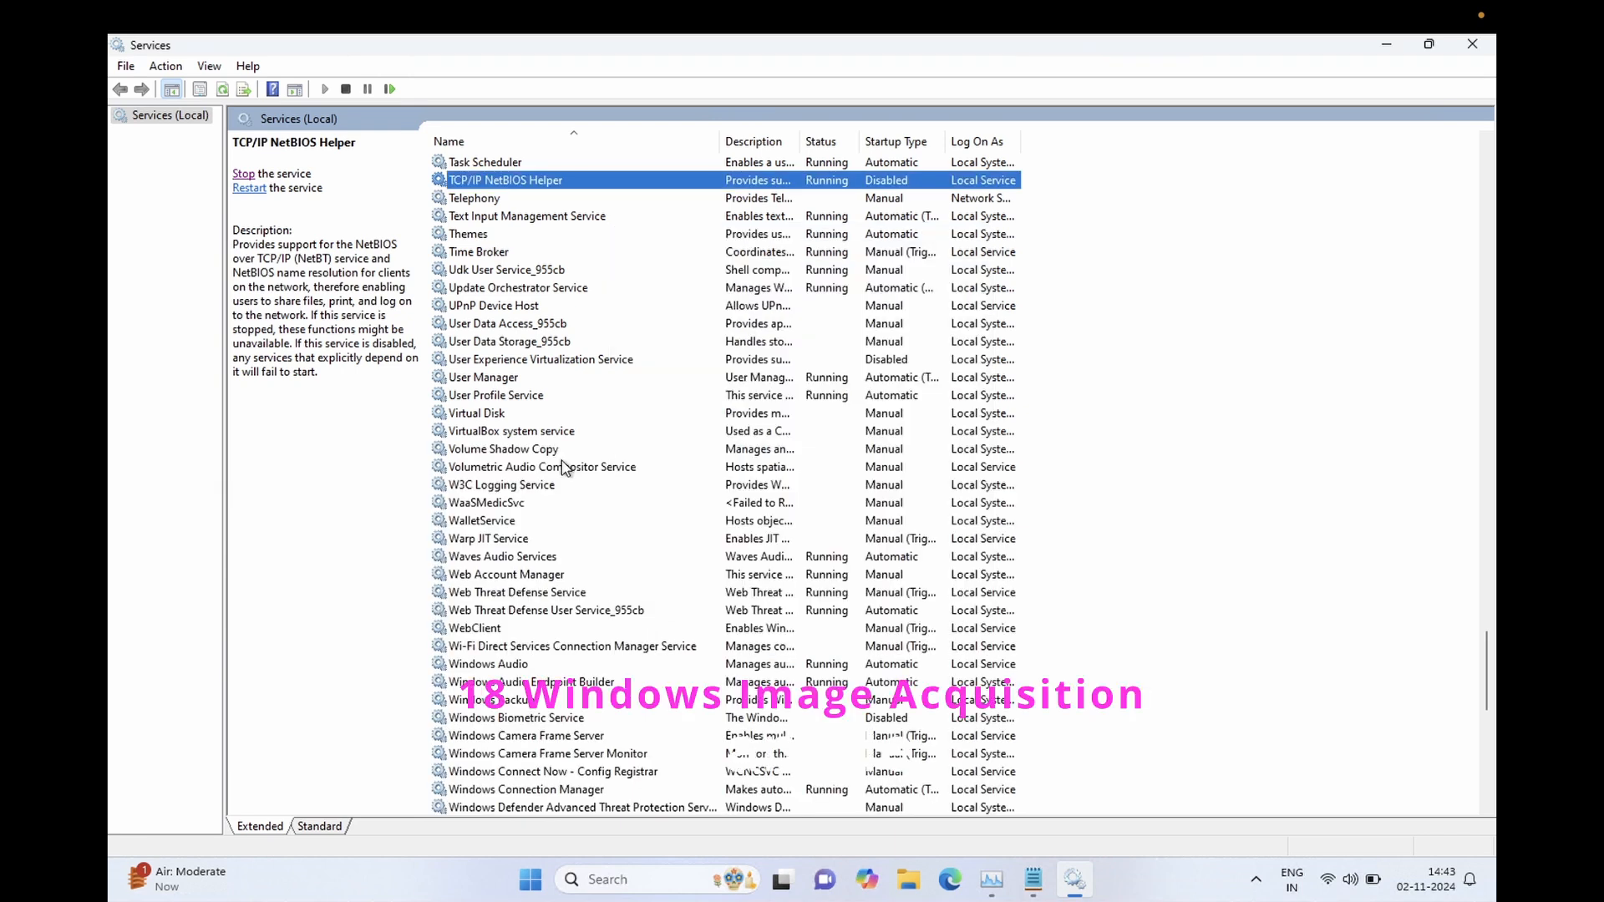
Find the Windows Image Acquisition (WIA) service, set its startup type to Disabled and apply the change
key("w")
key("Down")
key("Down")
key("Down")
key("Down")
key("Down")
key("Down")
key("Down")
key("Down")
key("Down")
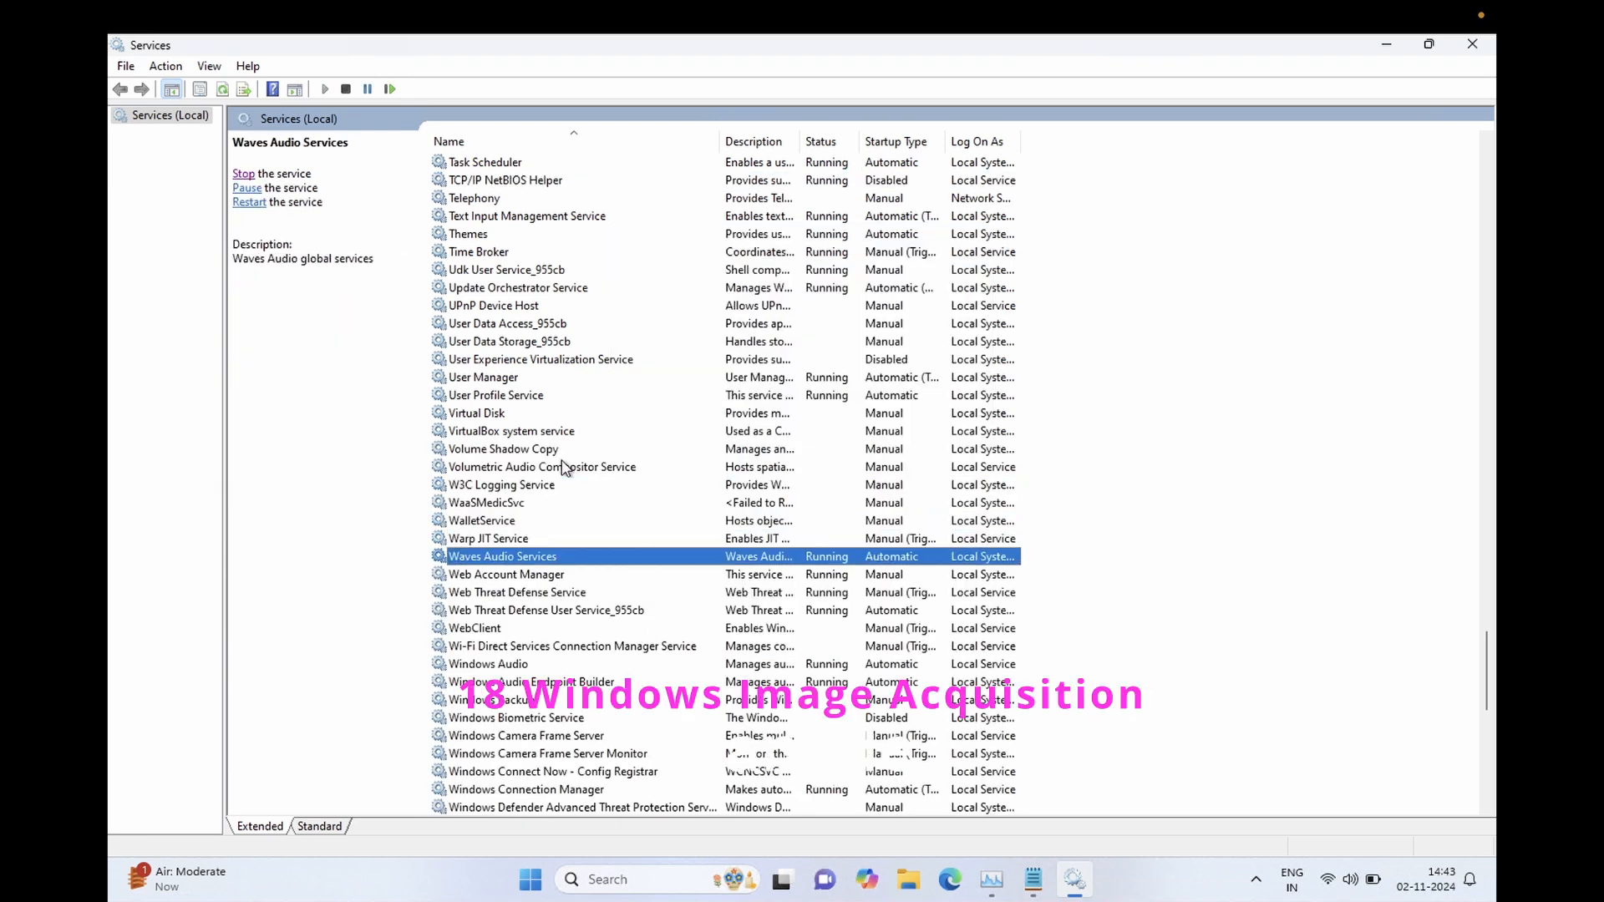
key("Down")
key("Down")
key("Down")
key("Down")
key("Down")
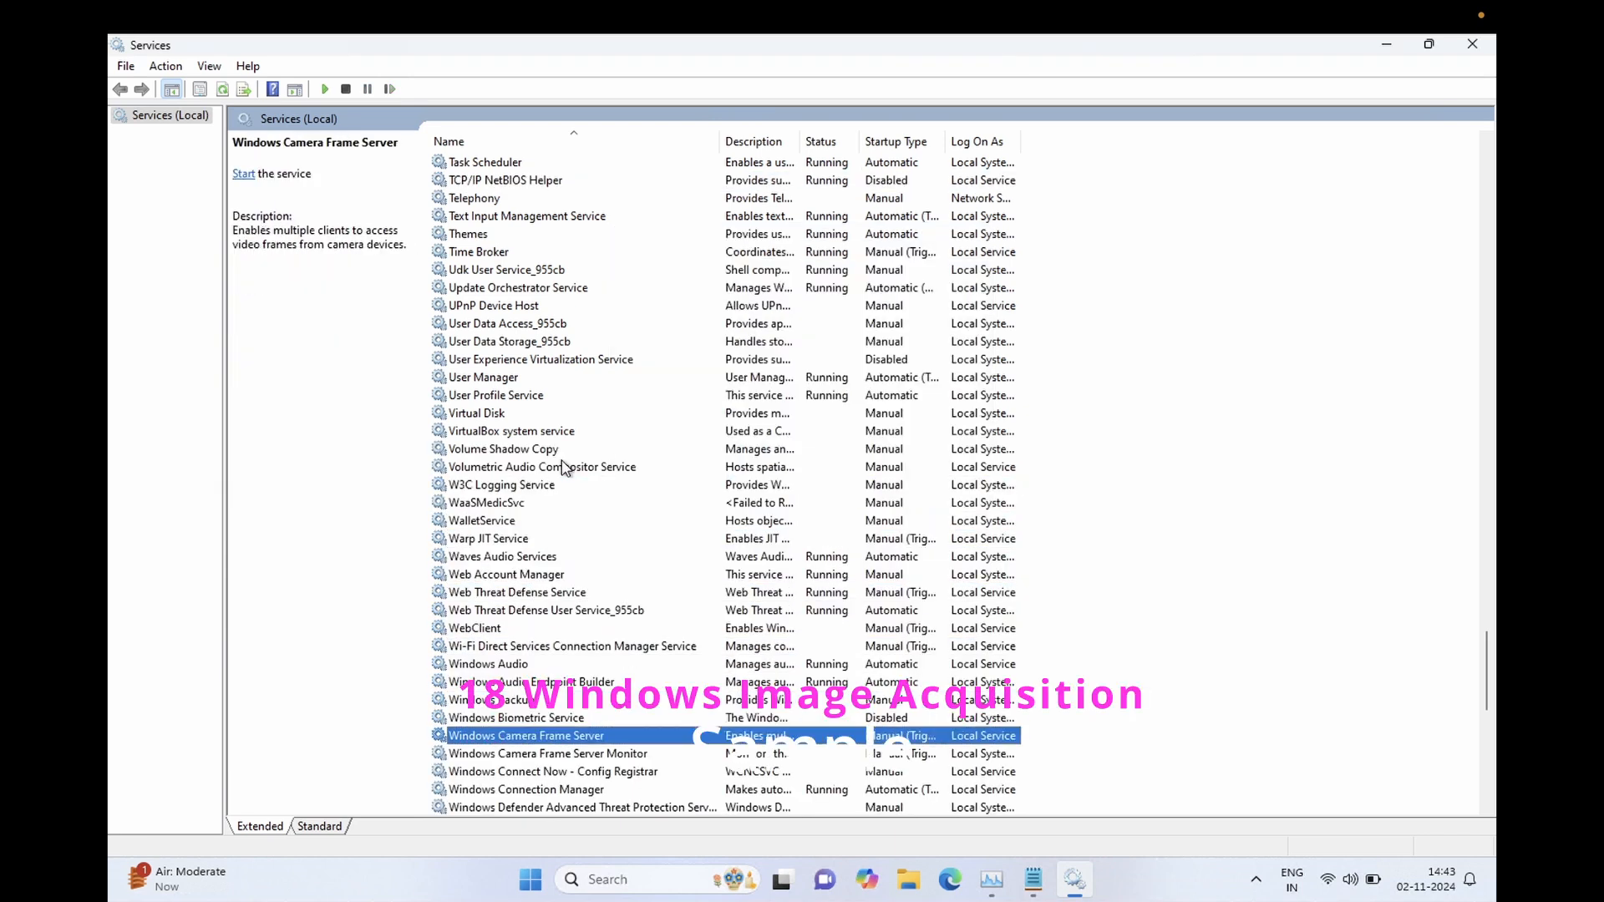
key("Down")
key("Down")
key("Down")
key("Down")
key("Down")
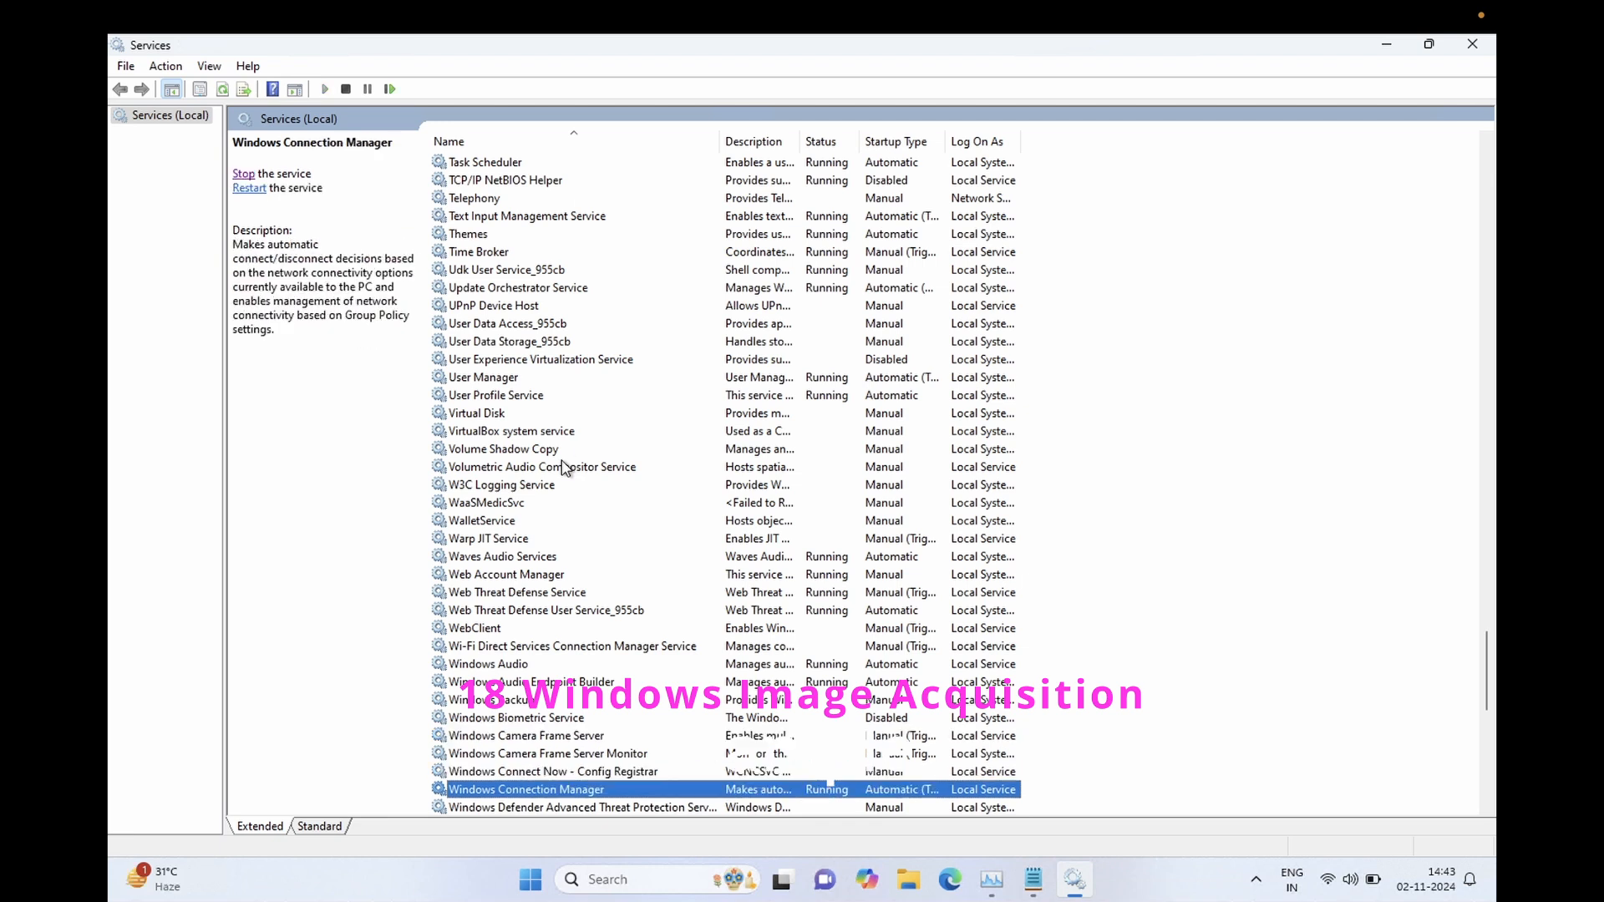
key("Down")
key("Down")
key("Down")
key("Down")
key("Down")
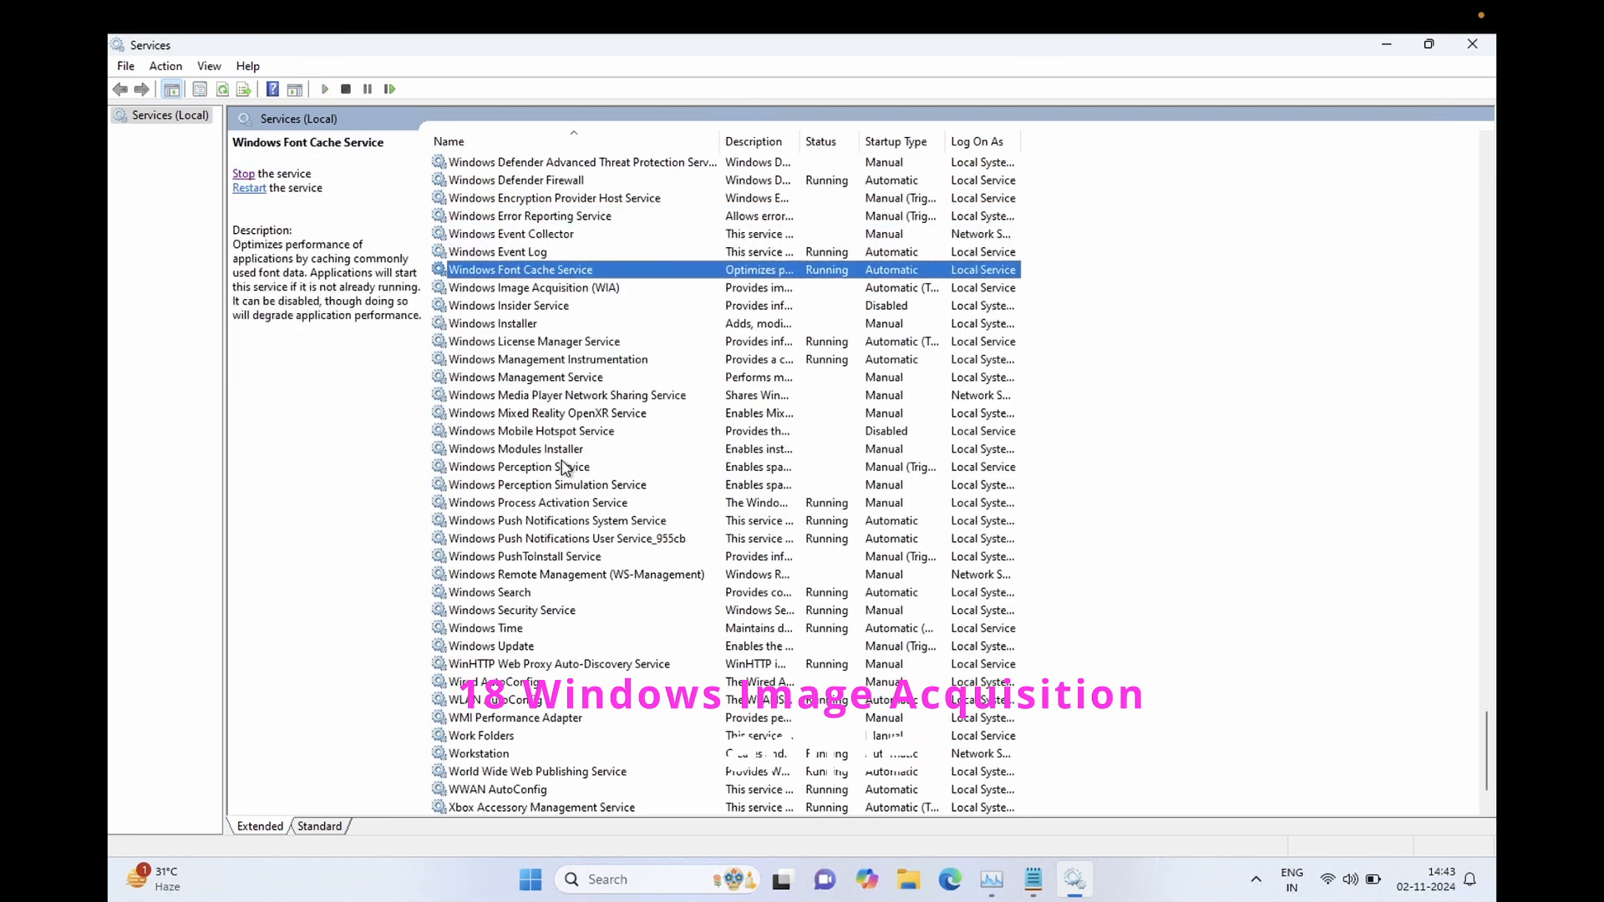
key("Down")
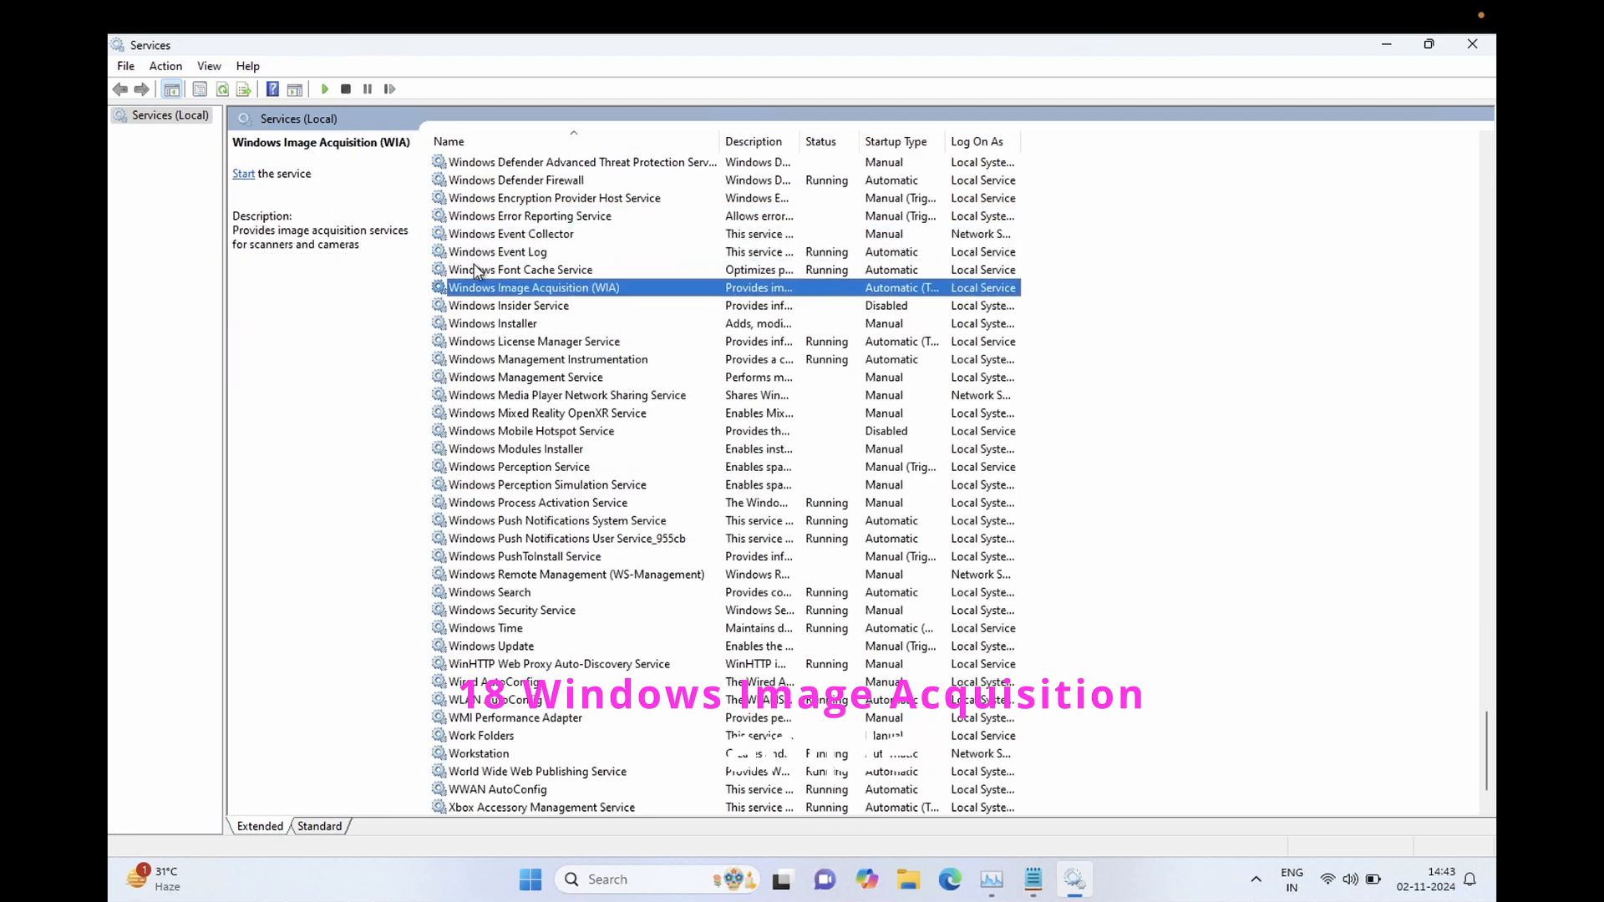
double_click(513, 289)
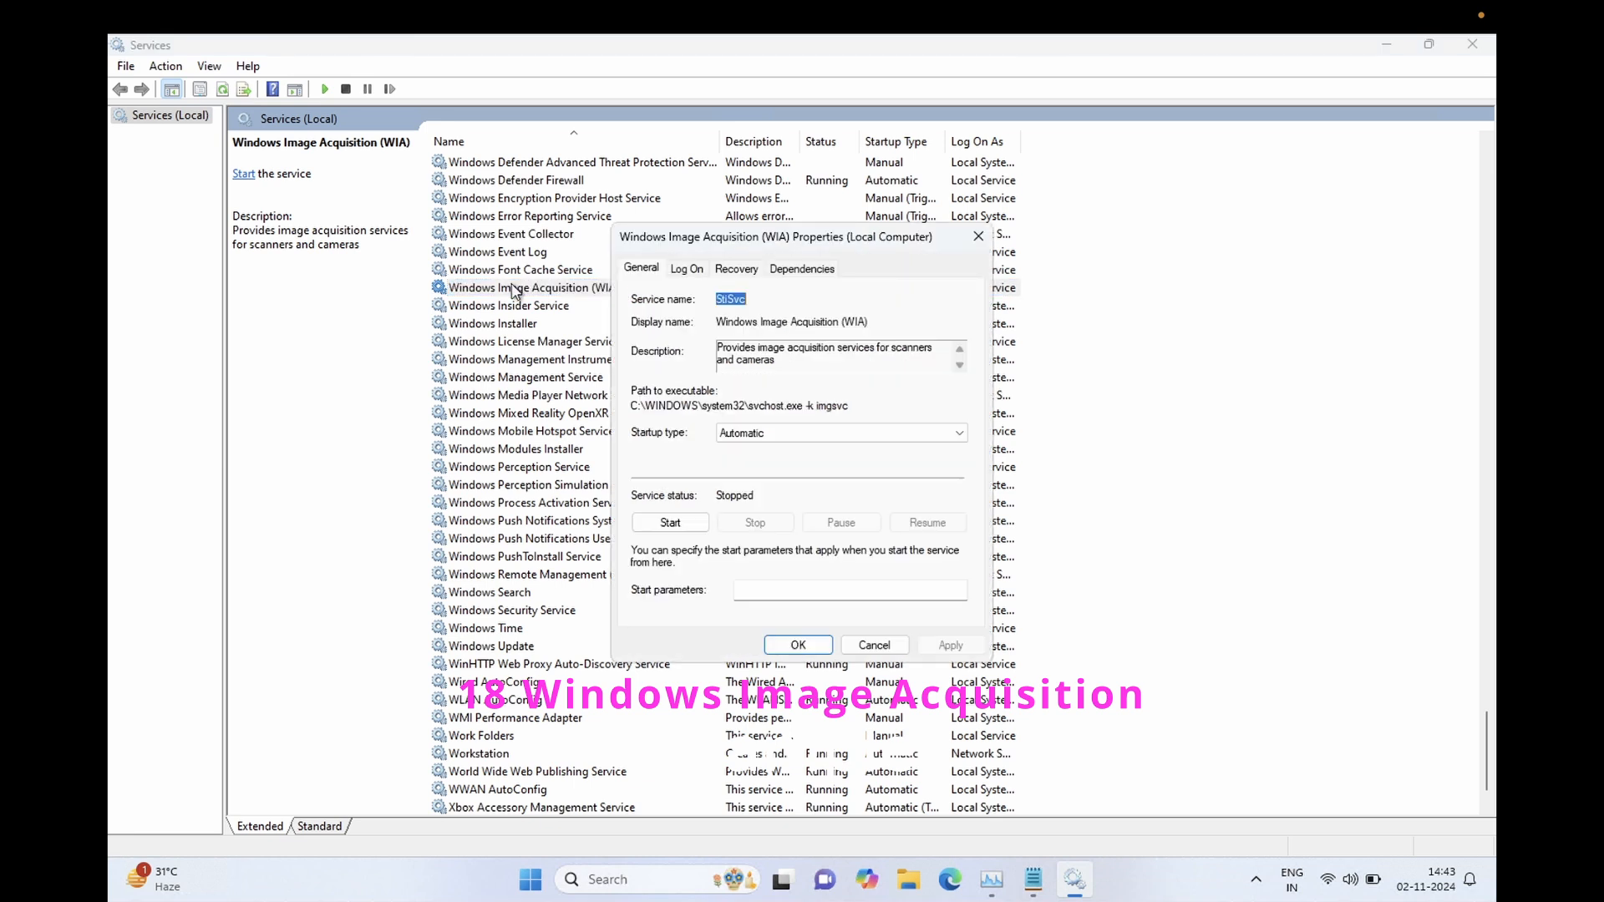
left_click(774, 434)
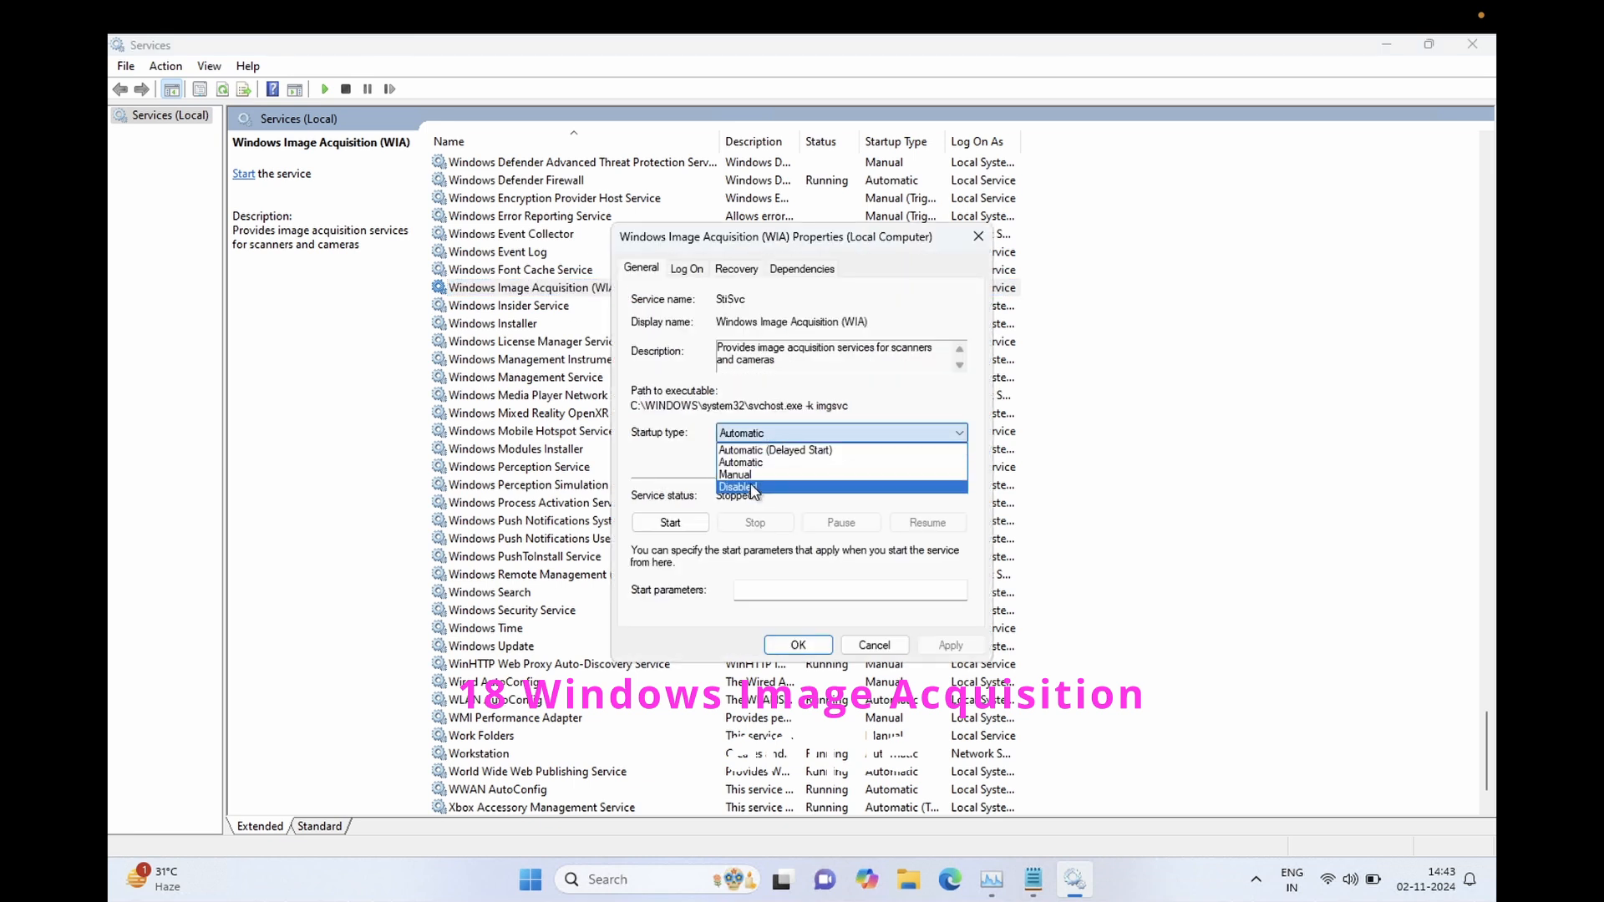
left_click(752, 492)
left_click(951, 645)
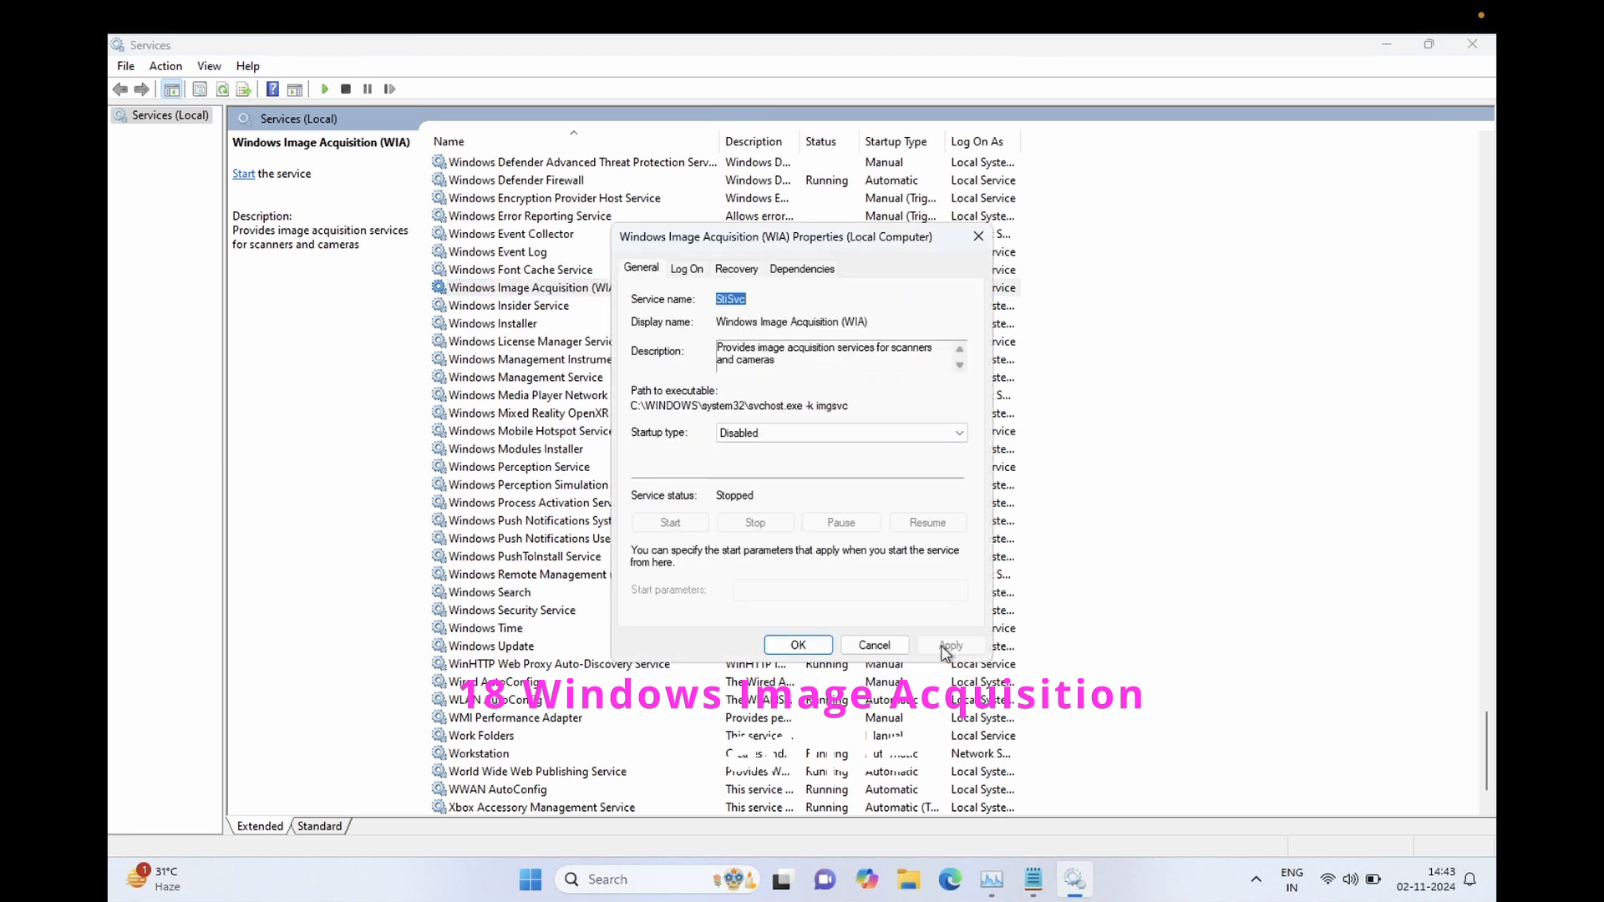
left_click(798, 645)
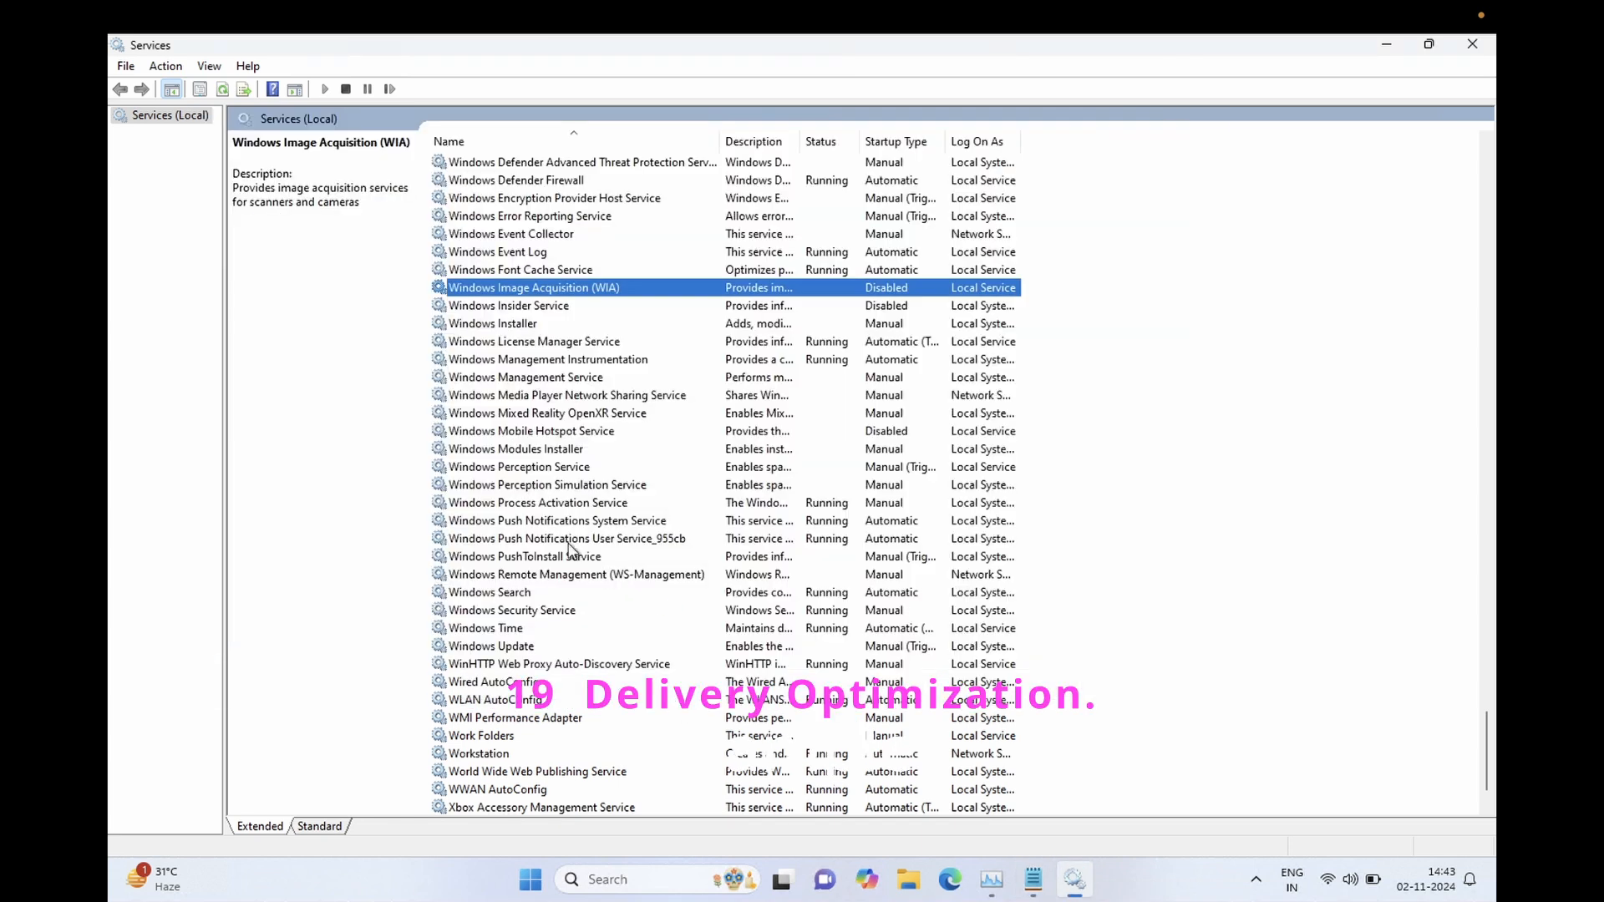
Find the Delivery Optimization service, stop it and try to apply the Disabled startup type
key("d")
key("Down")
key("Down")
key("Down")
key("Down")
key("Down")
key("Down")
key("Down")
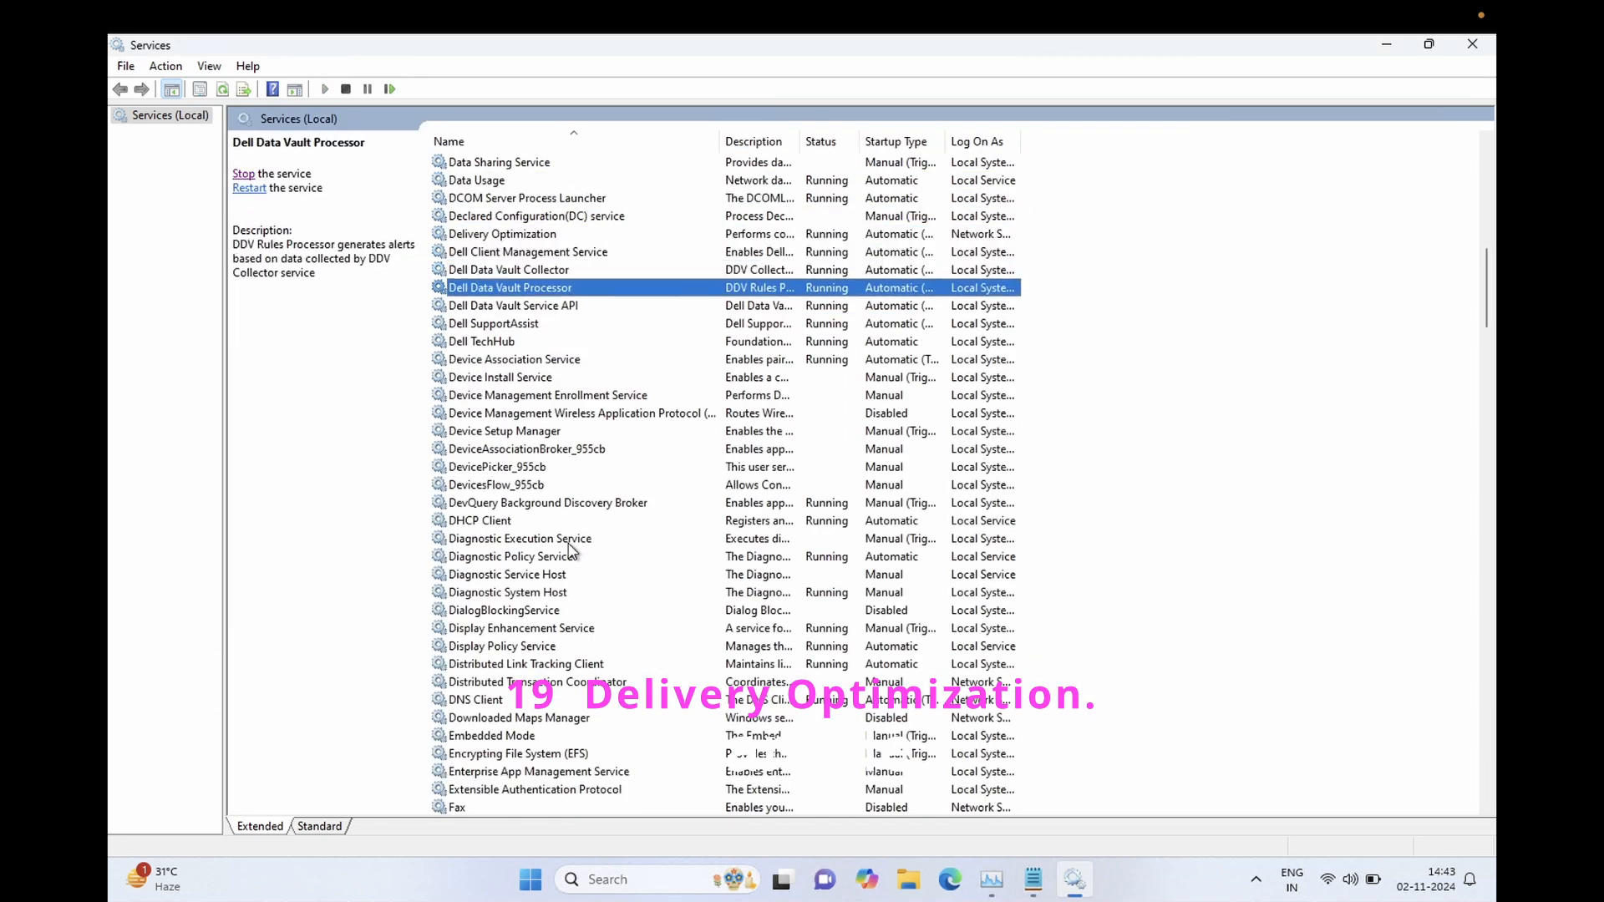
key("Down")
key("Down")
key("Down")
key("Down")
key("Down")
key("Down")
key("Down")
key("Down")
key("Down")
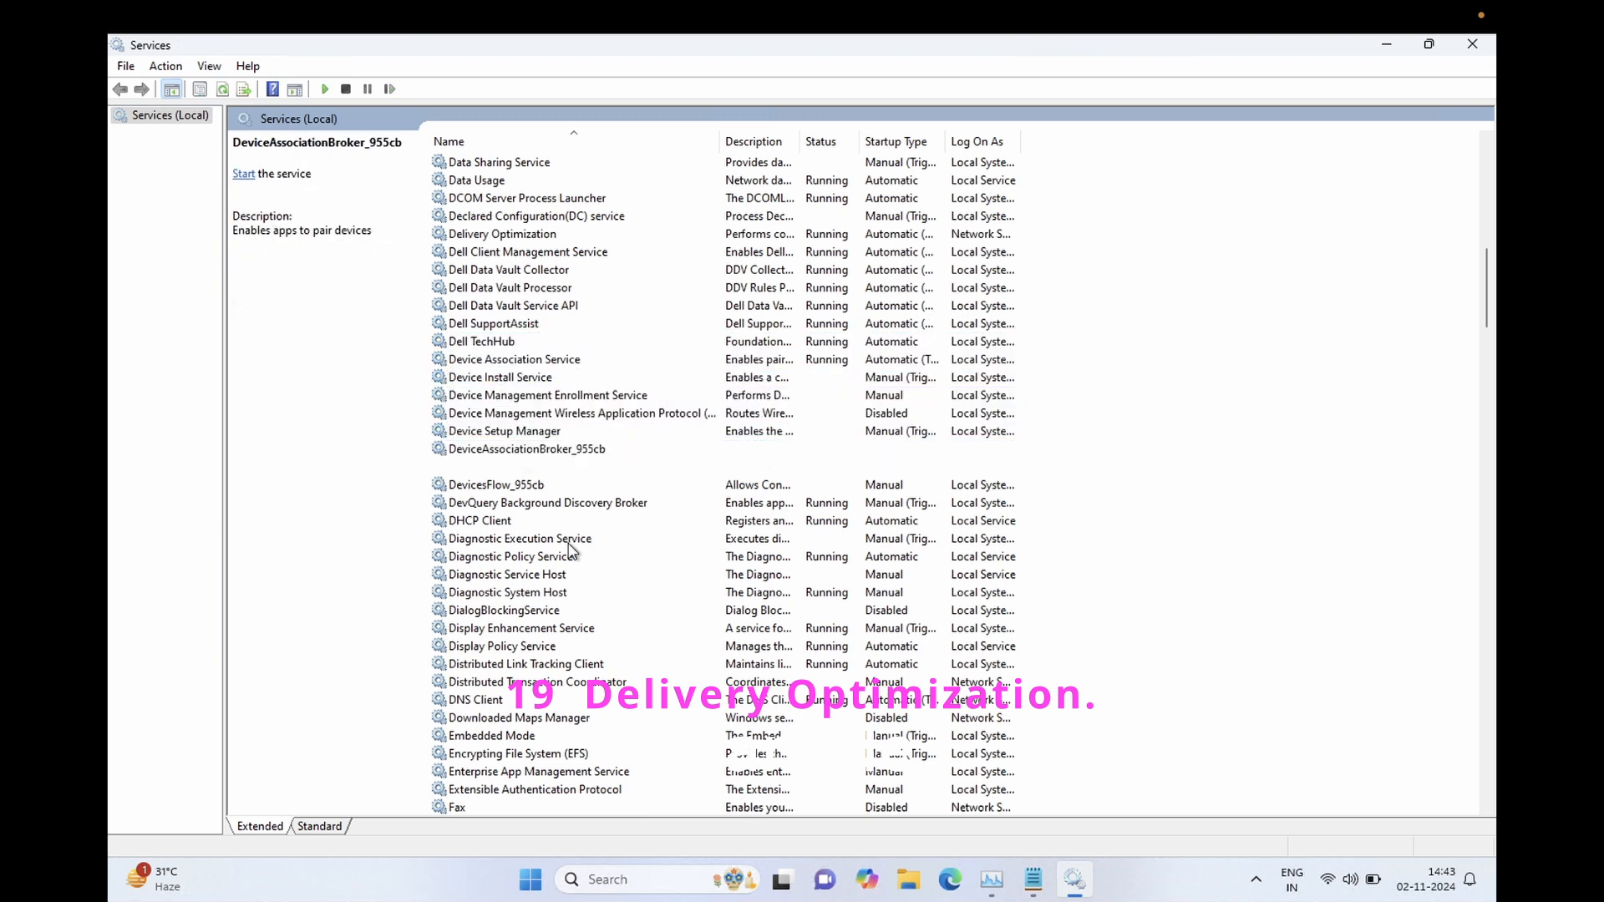
key("Down")
key("Down")
key("Down")
key("Down")
key("Down")
key("Down")
key("Down")
key("Down")
left_click(518, 451)
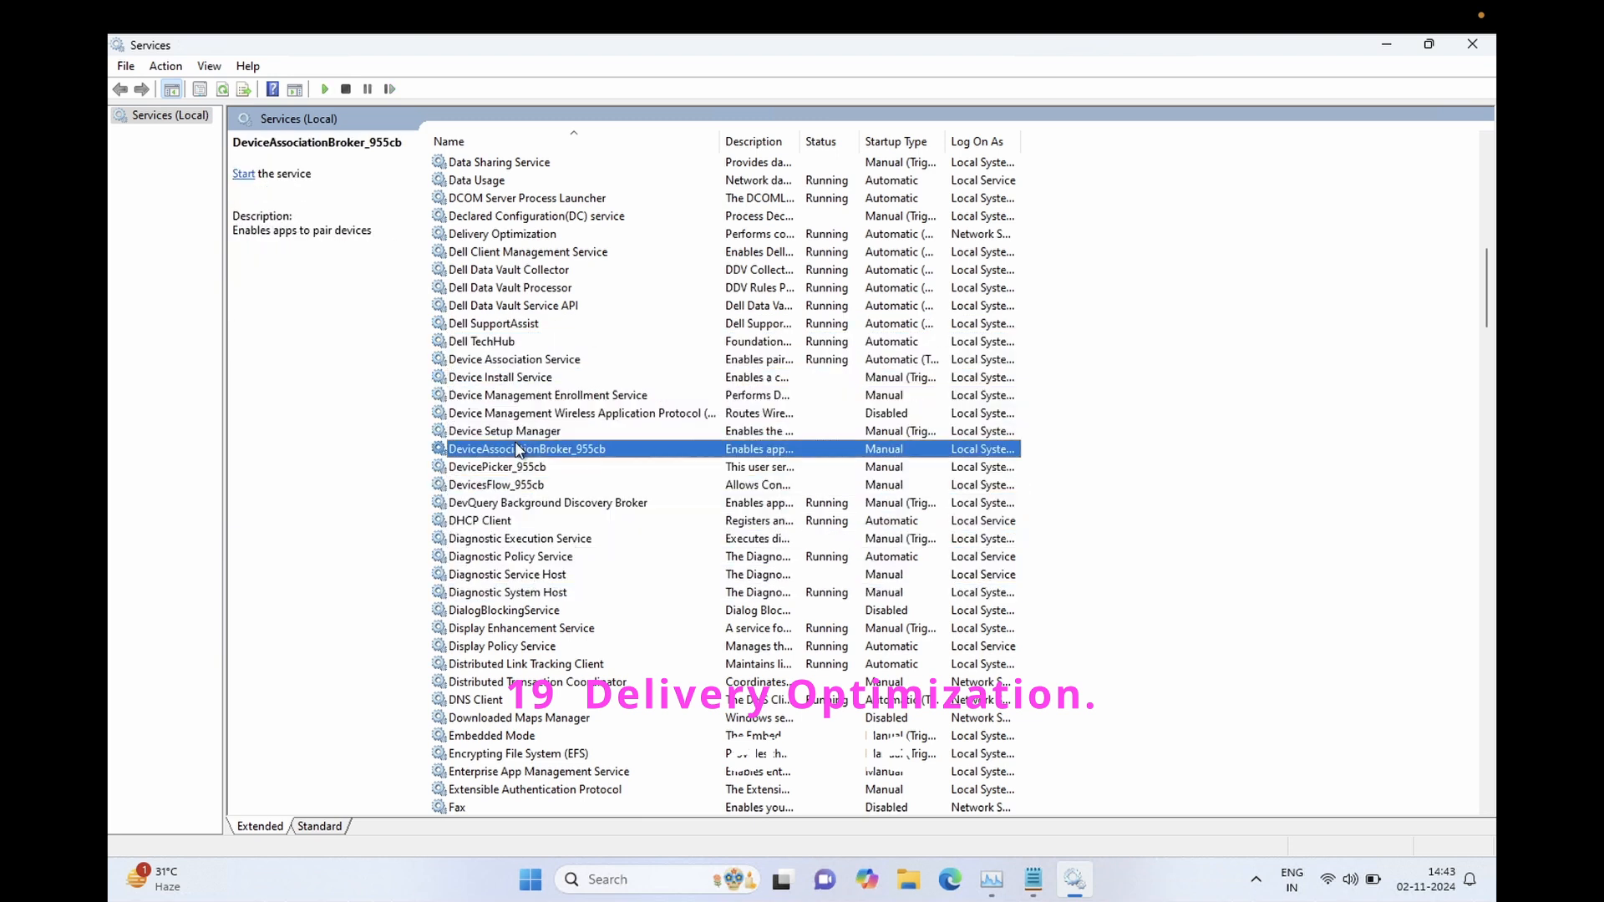
key("Down")
left_click(549, 238)
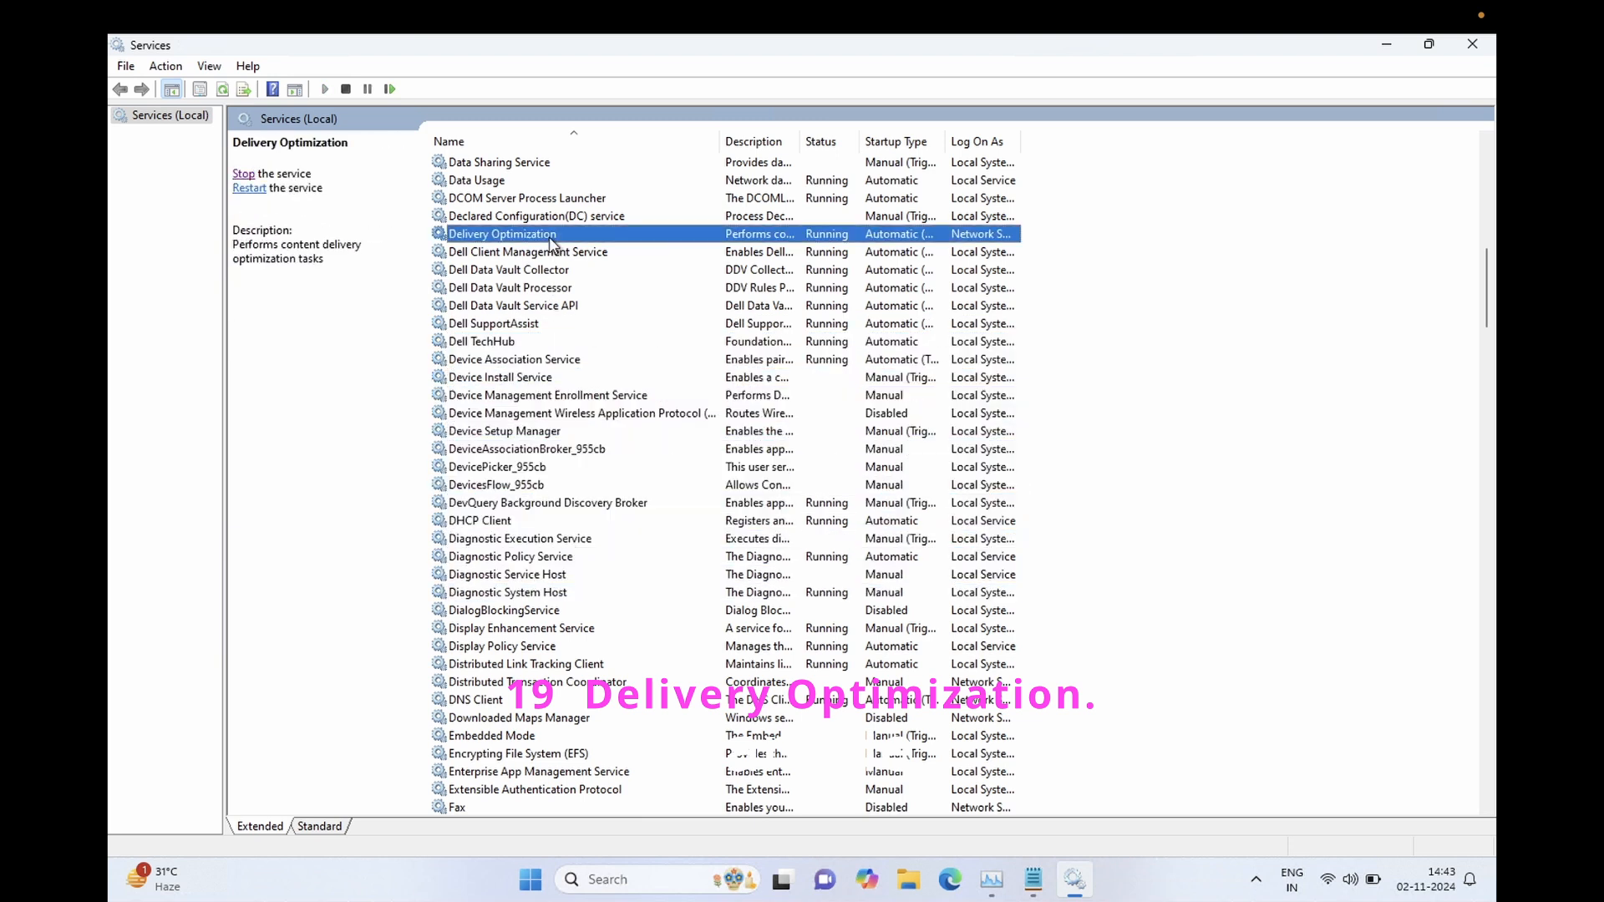
double_click(549, 237)
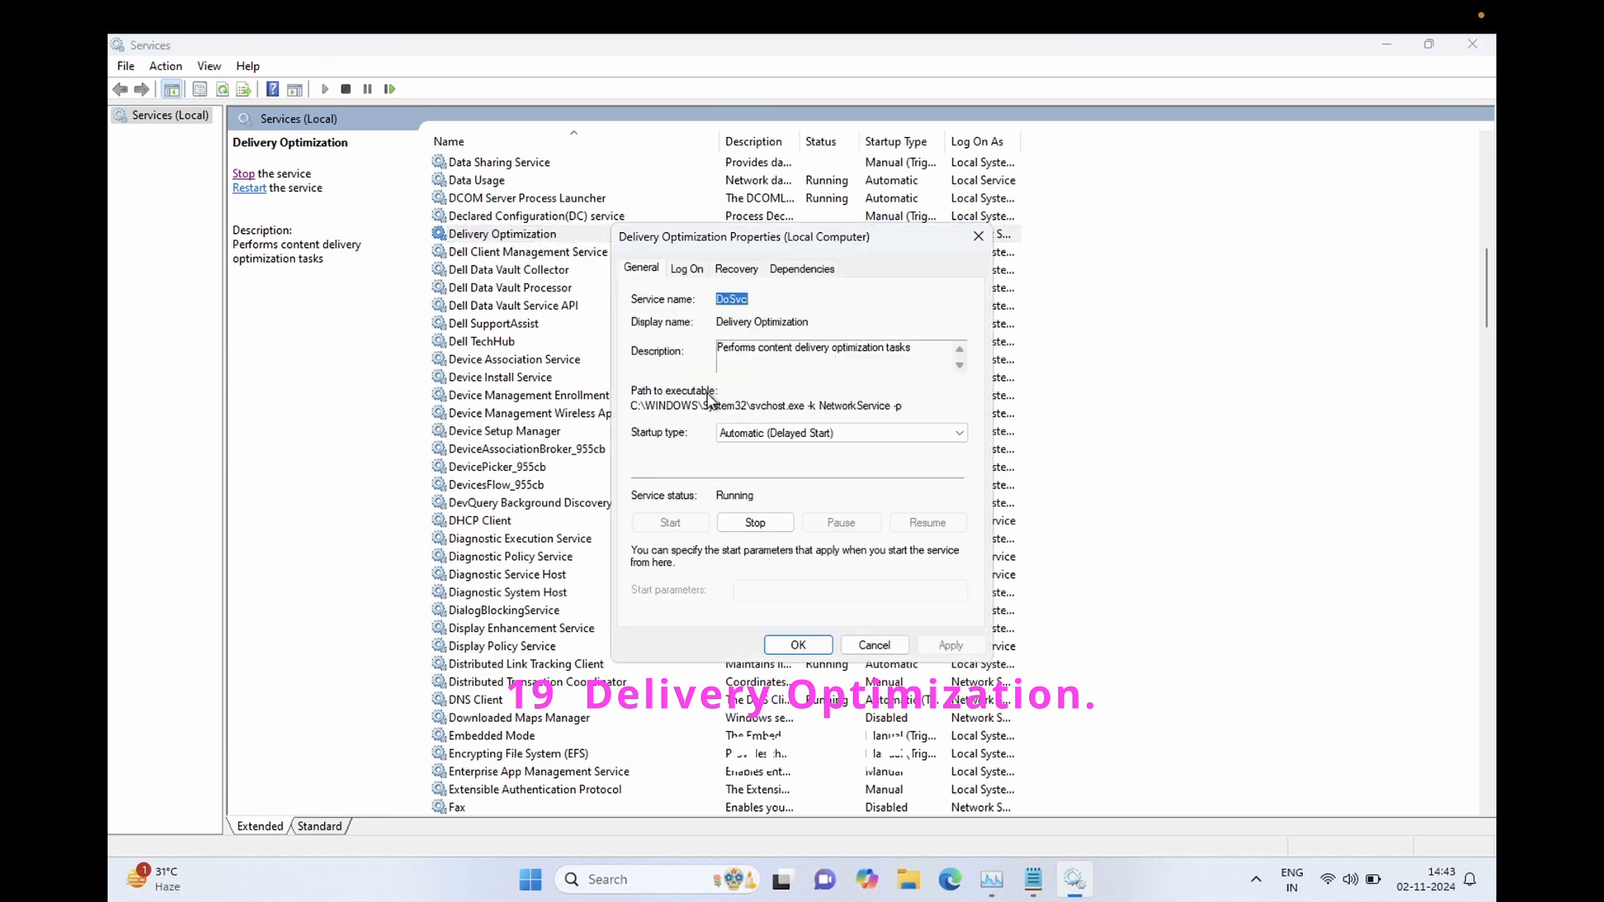
left_click(769, 435)
left_click(752, 487)
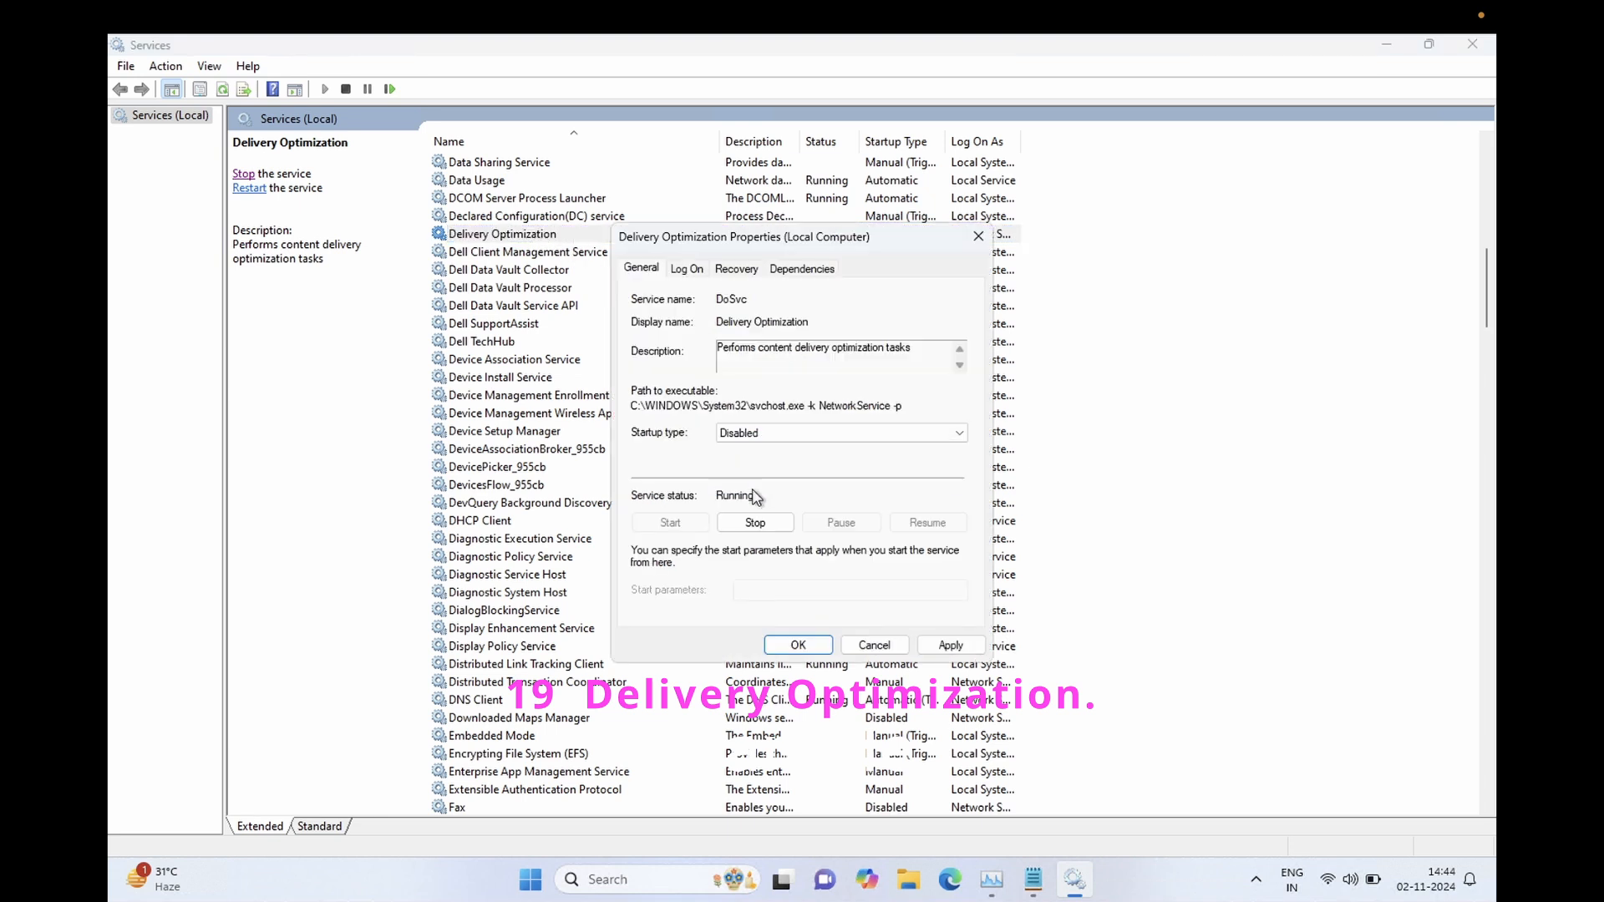
left_click(749, 526)
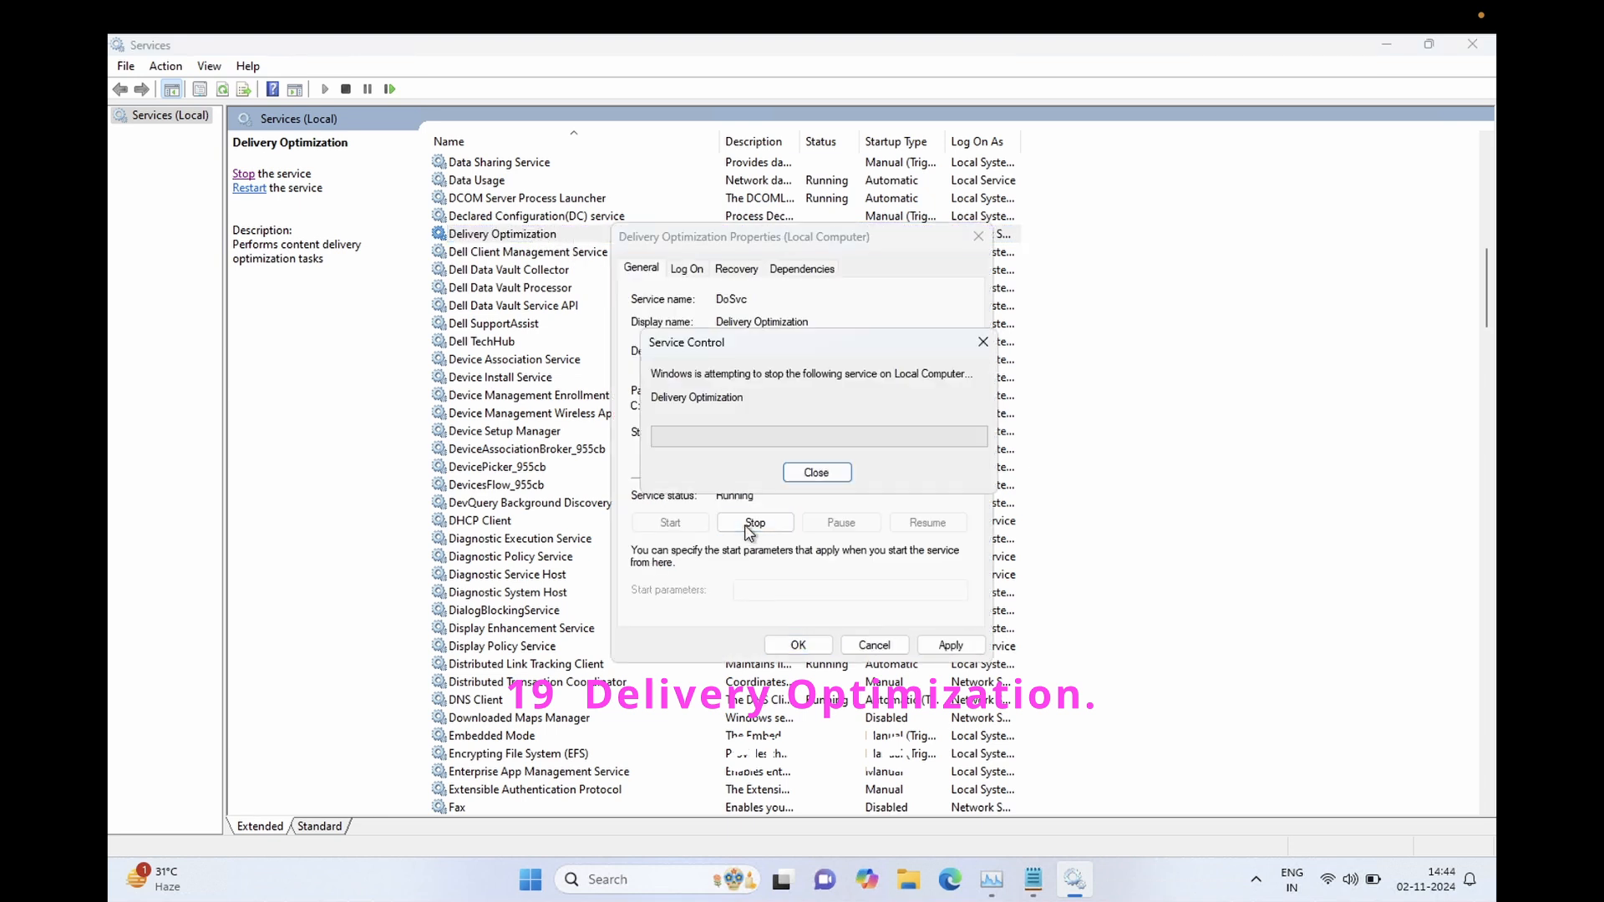
left_click(951, 647)
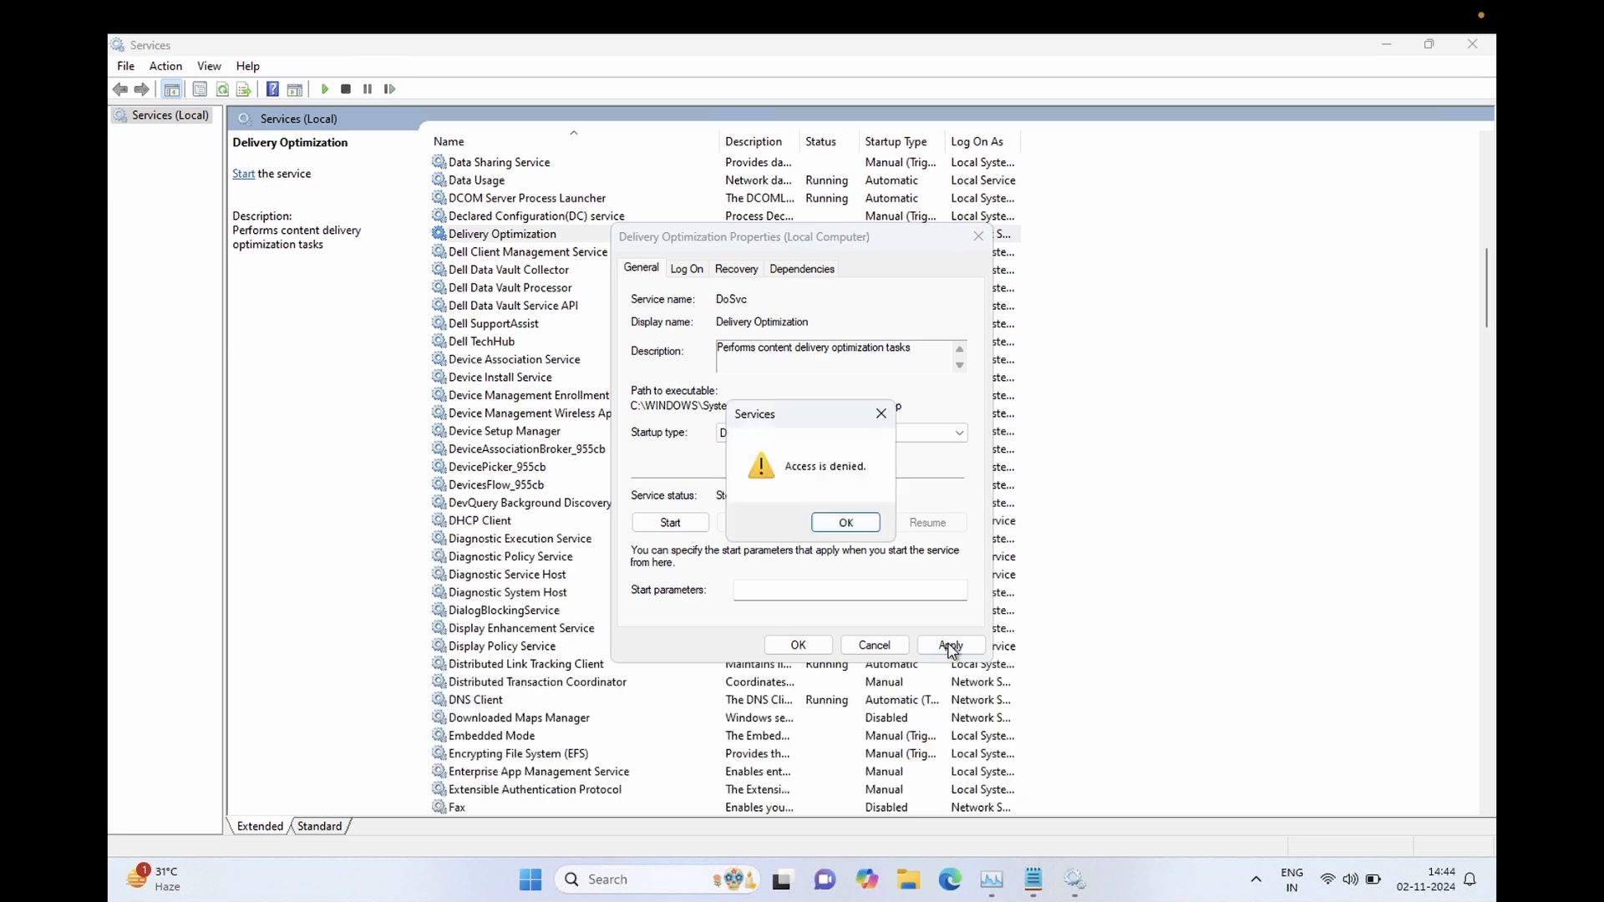
left_click(847, 521)
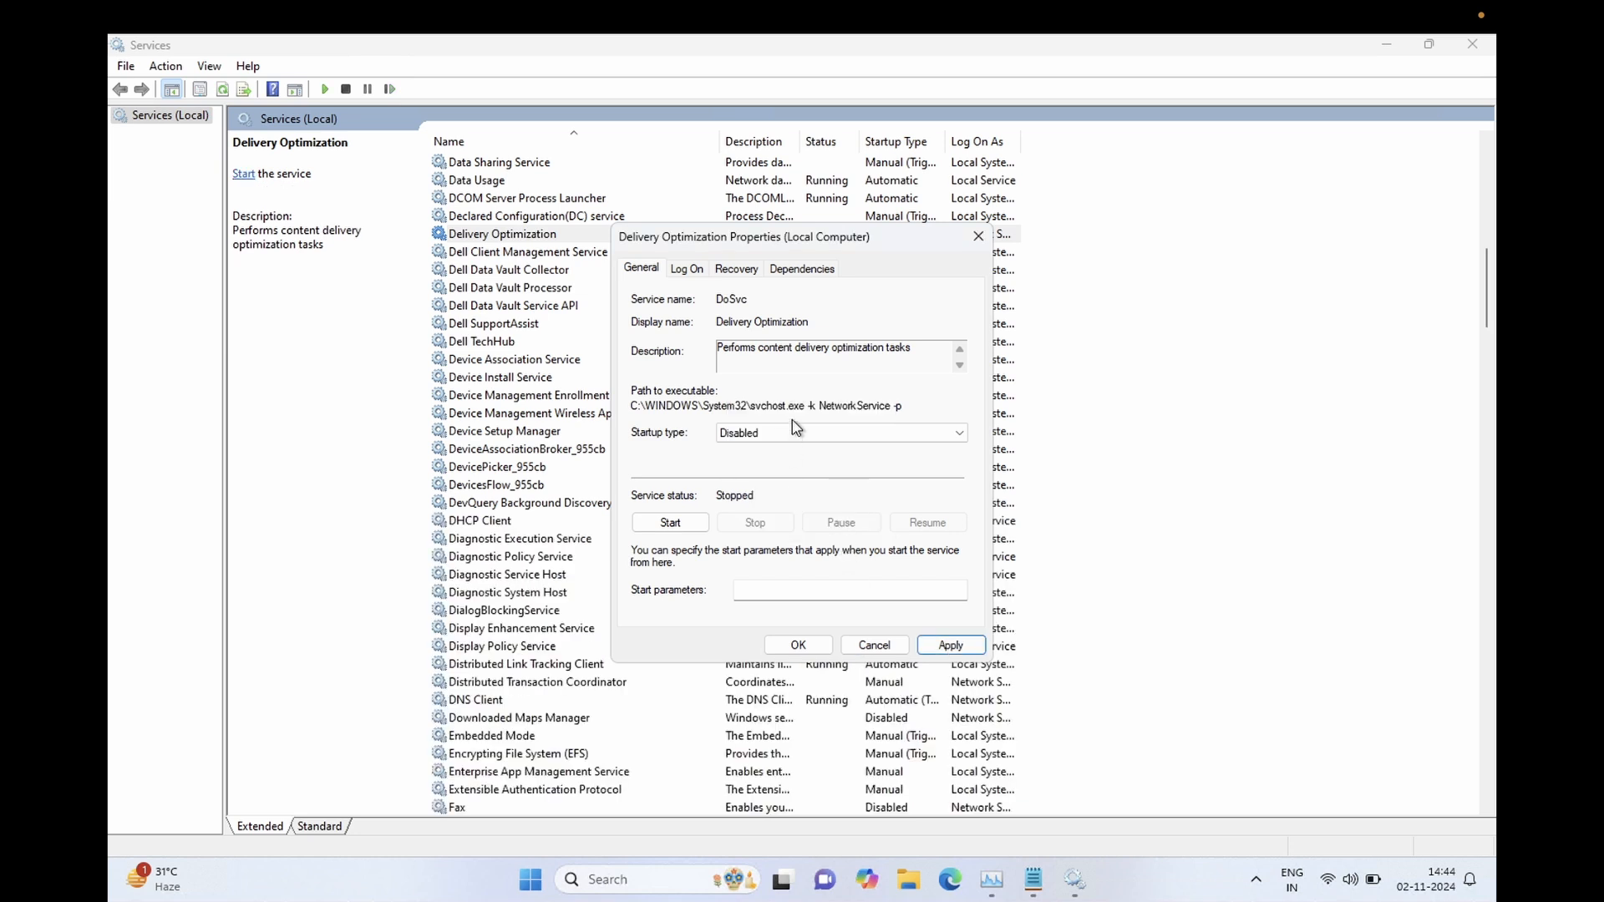
Try to apply the Manual startup type to the Delivery Optimization service and close its properties without saving
left_click(788, 432)
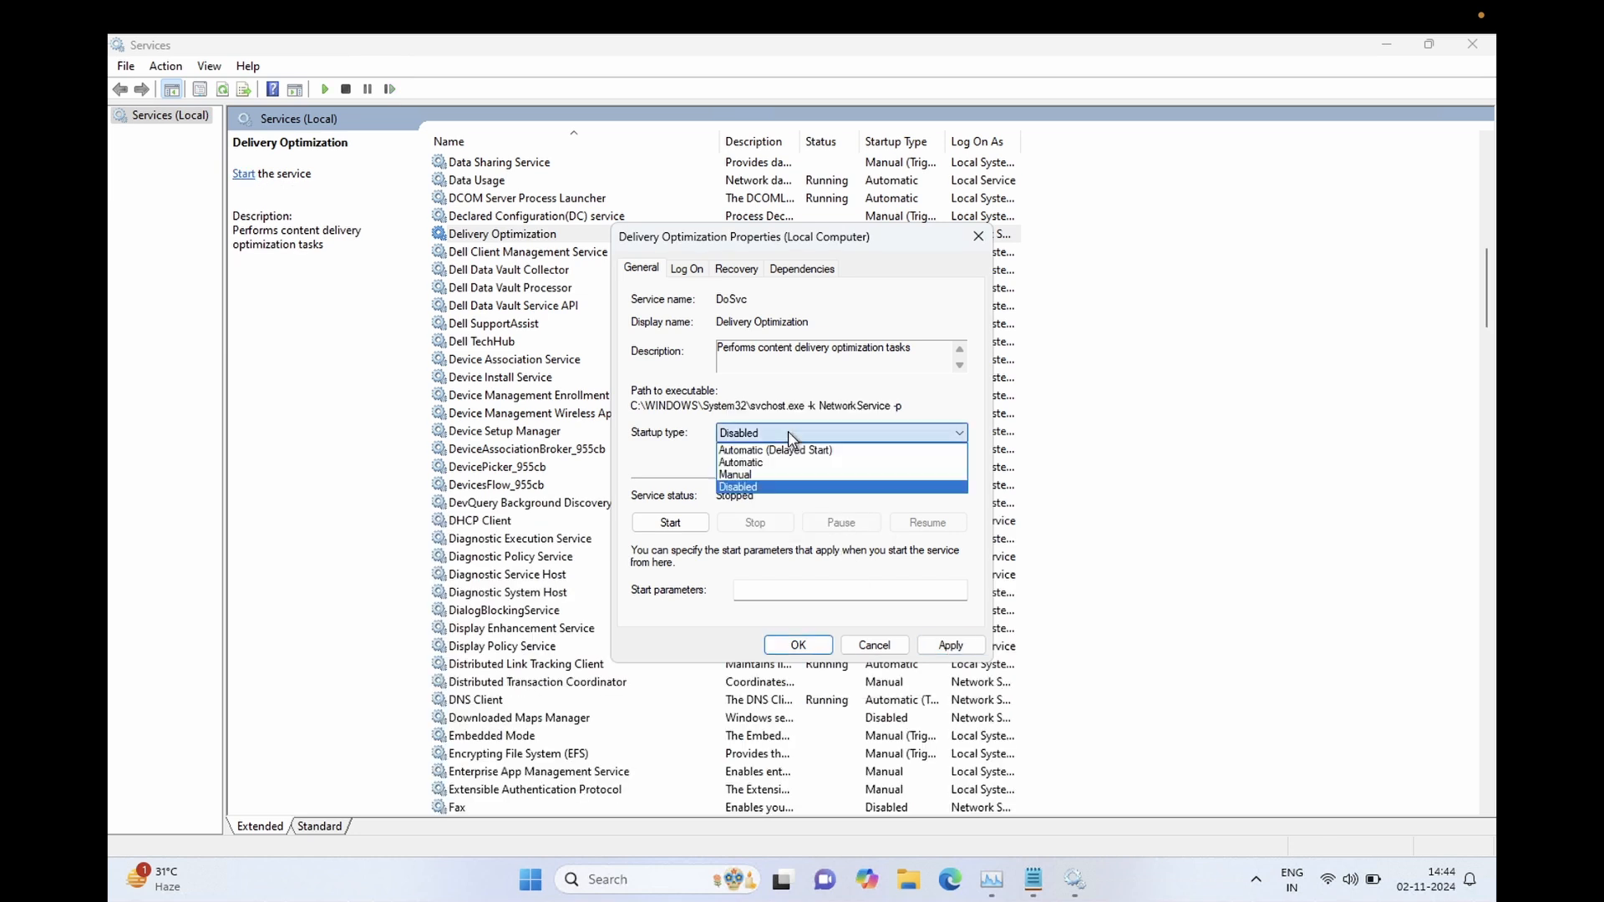
left_click(751, 474)
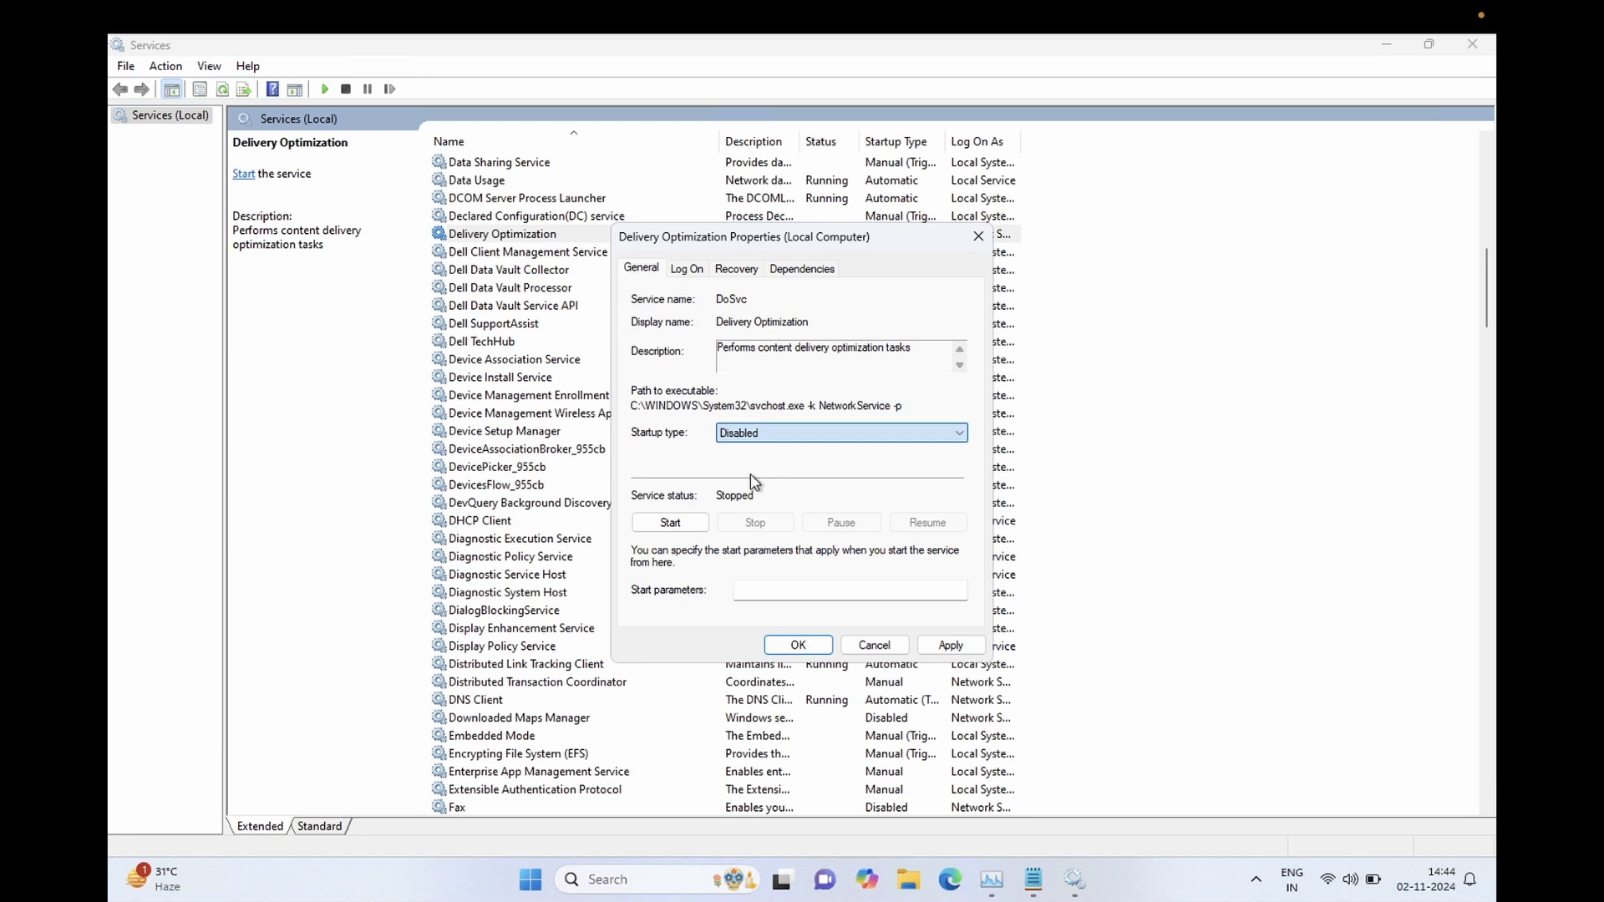
left_click(945, 645)
left_click(842, 525)
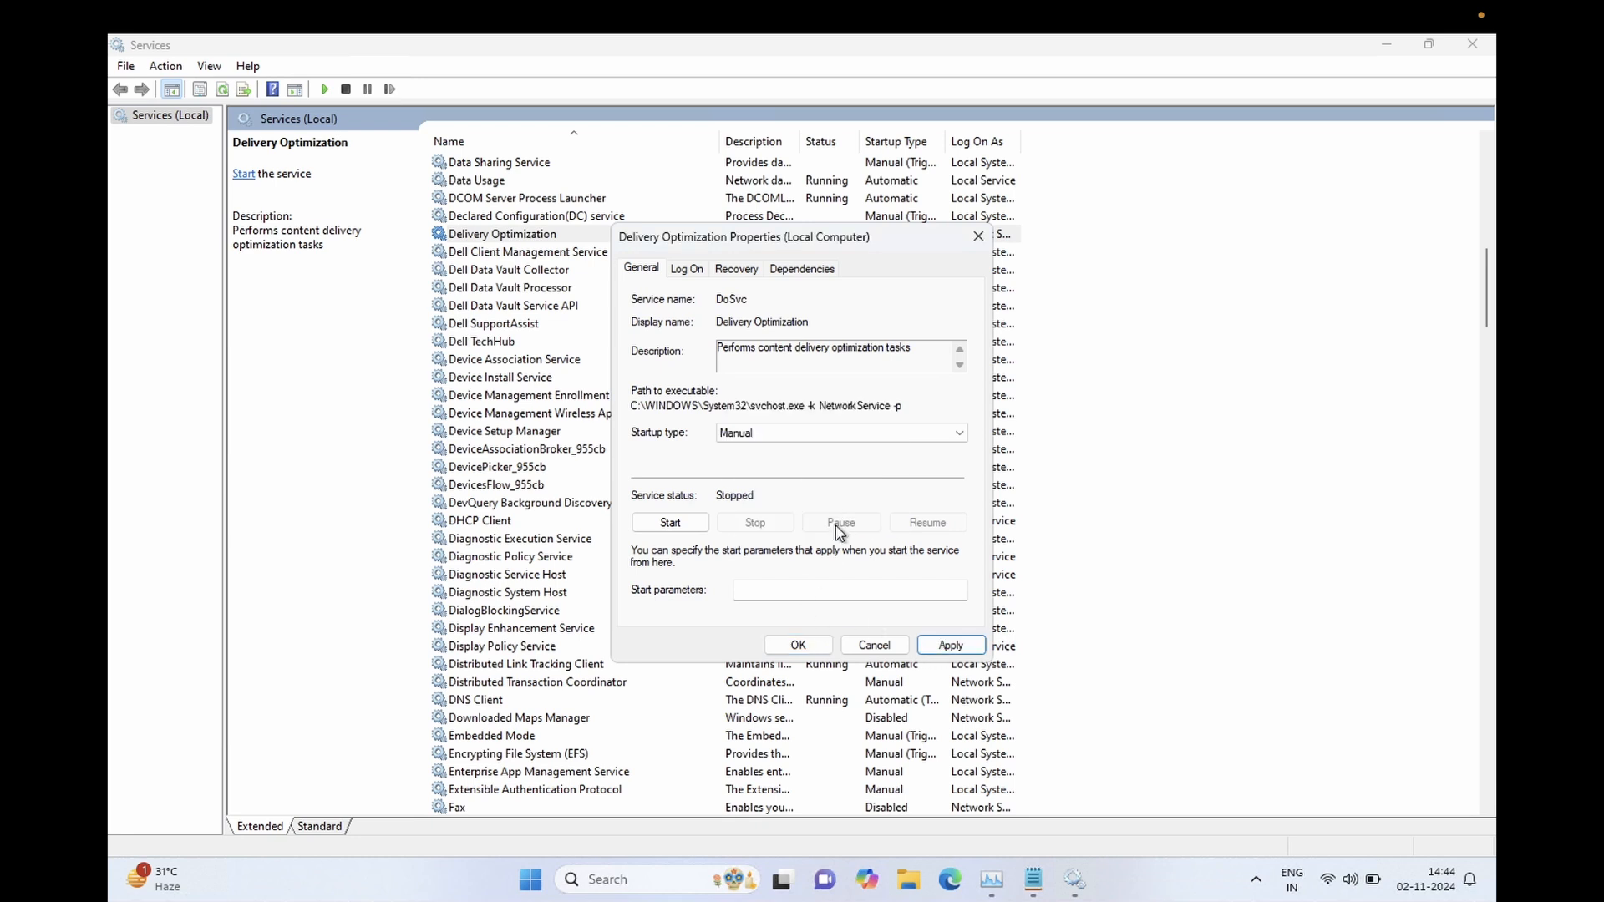
left_click(870, 648)
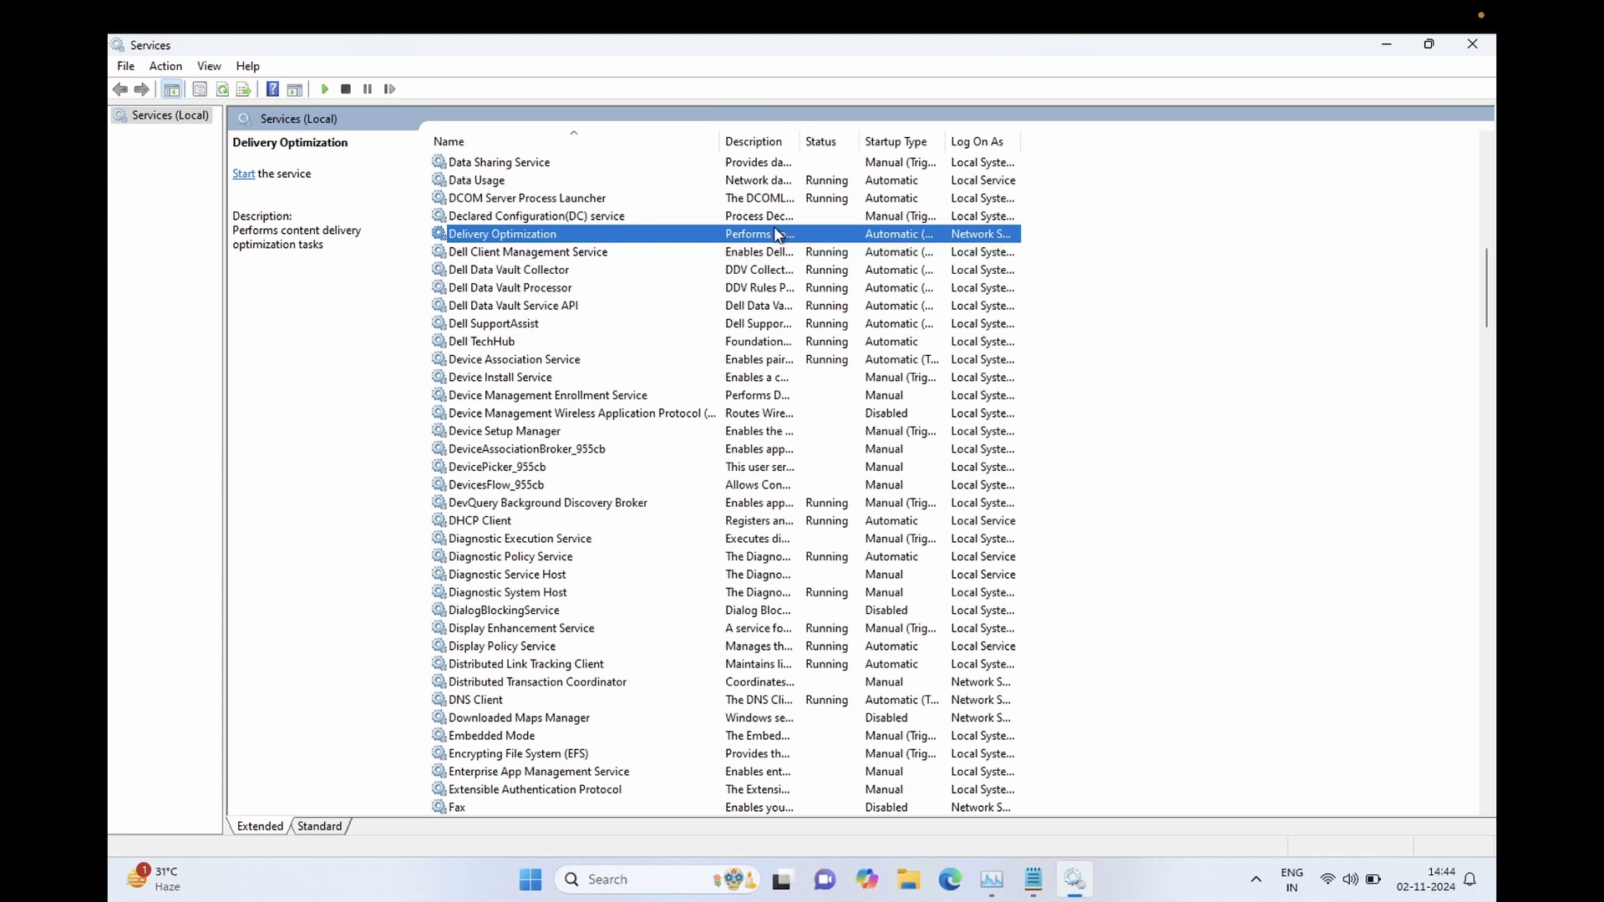
Find the Display Policy Service, set its startup type to Disabled, apply the change and stop the service
key("Down")
key("Down")
key("Down")
key("Down")
key("Down")
key("Down")
key("Down")
key("Down")
key("Down")
key("Down")
key("Down")
key("Down")
key("Down")
key("Down")
key("Down")
key("Down")
key("Down")
key("Down")
key("Down")
key("Down")
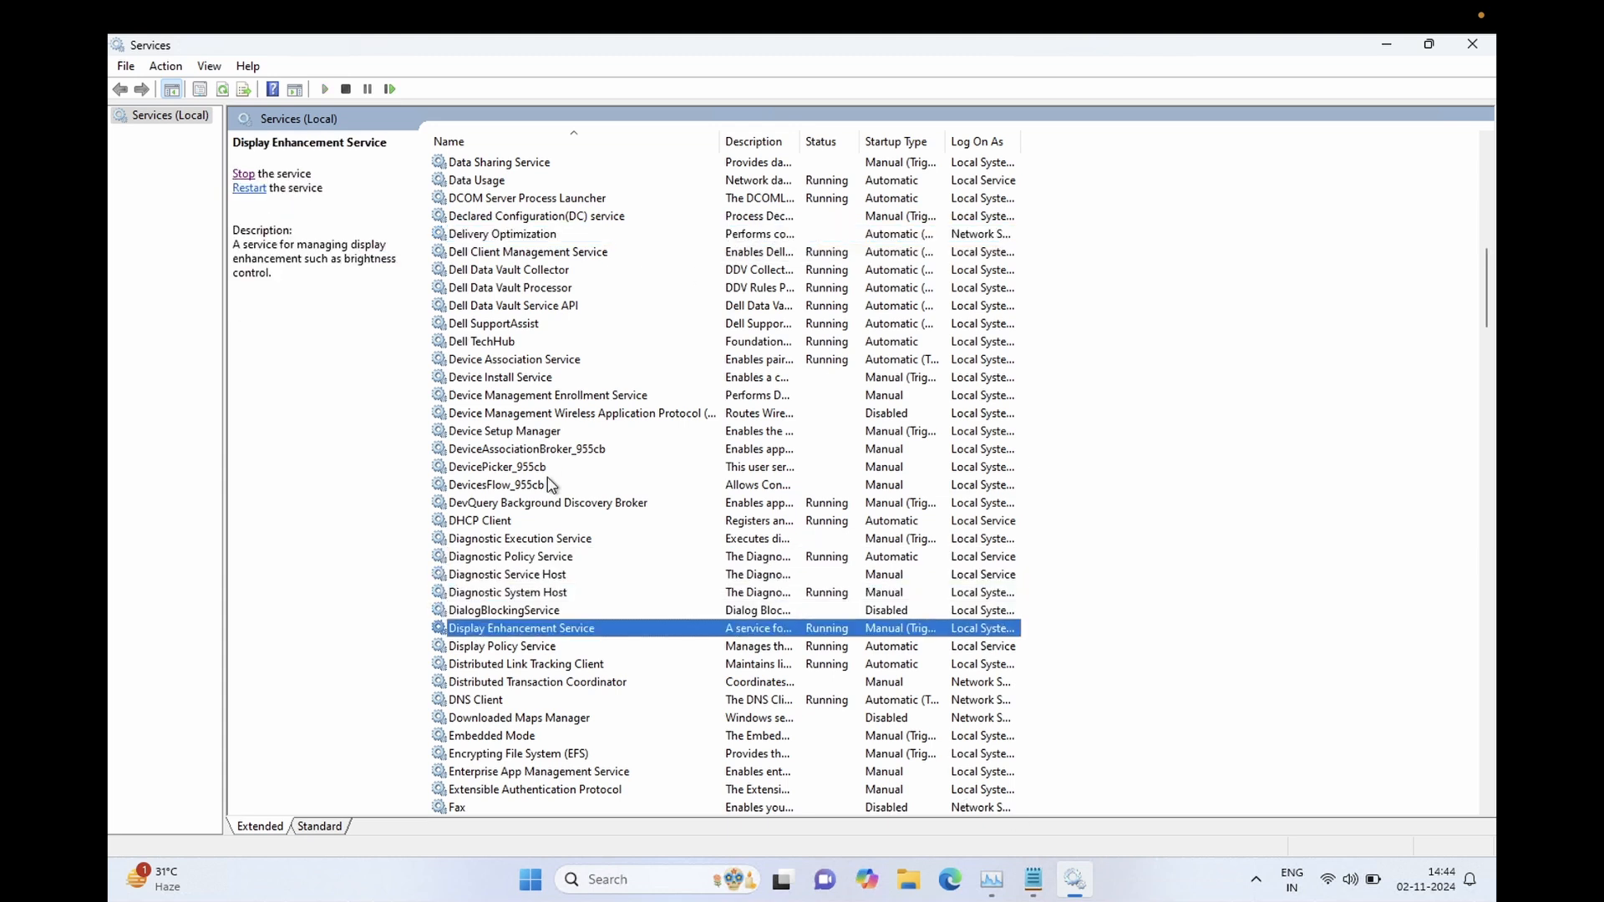
key("Down")
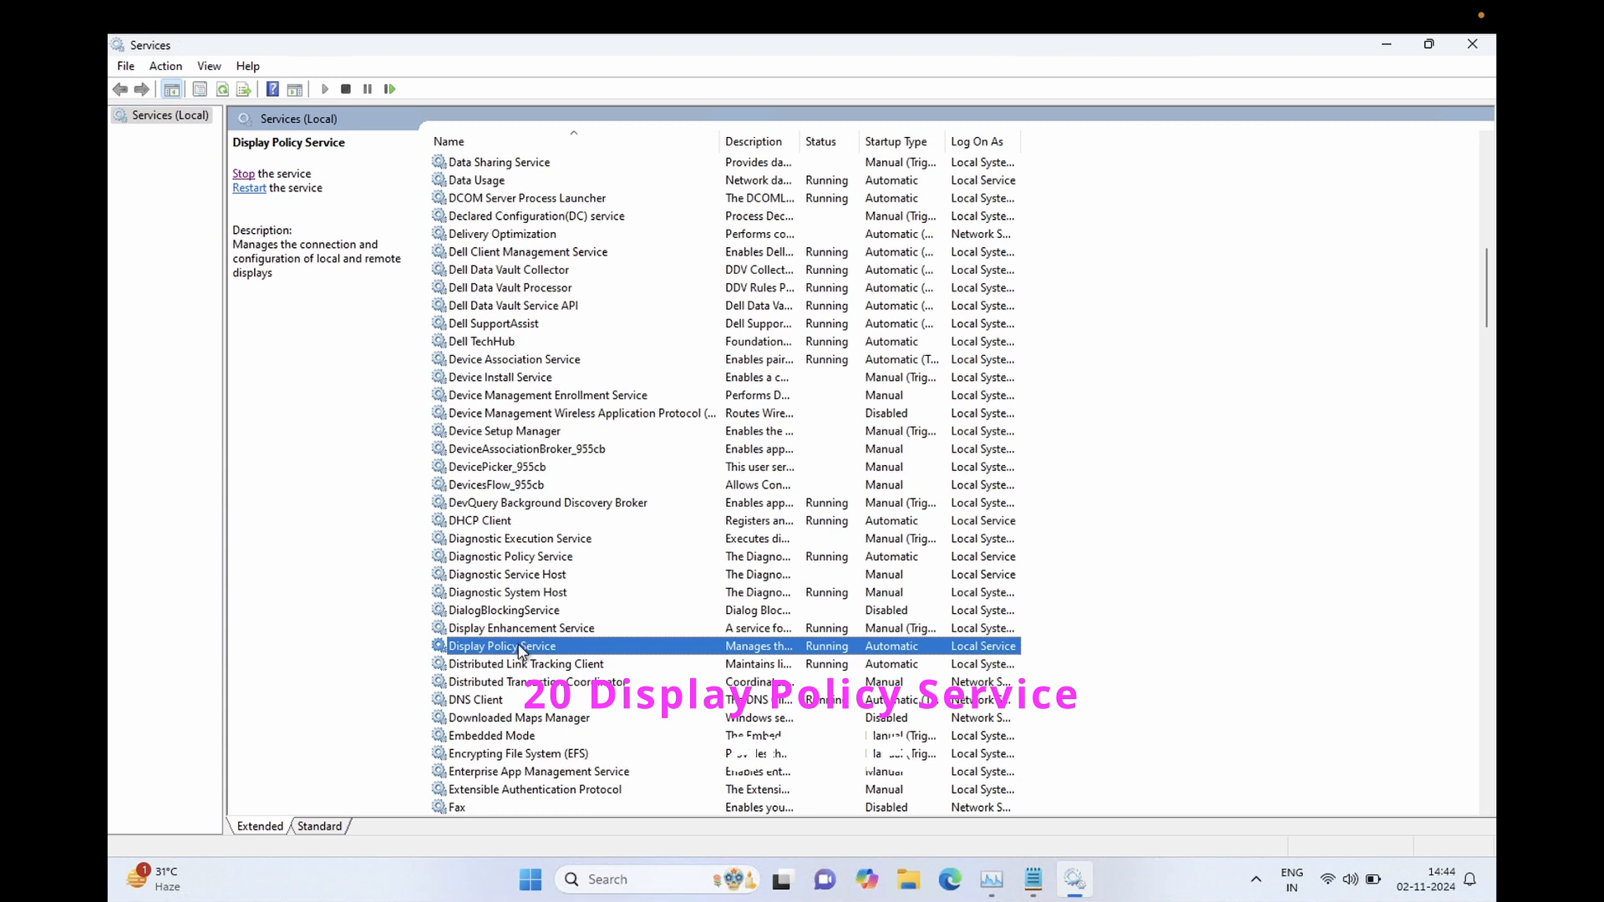
double_click(519, 646)
left_click(746, 433)
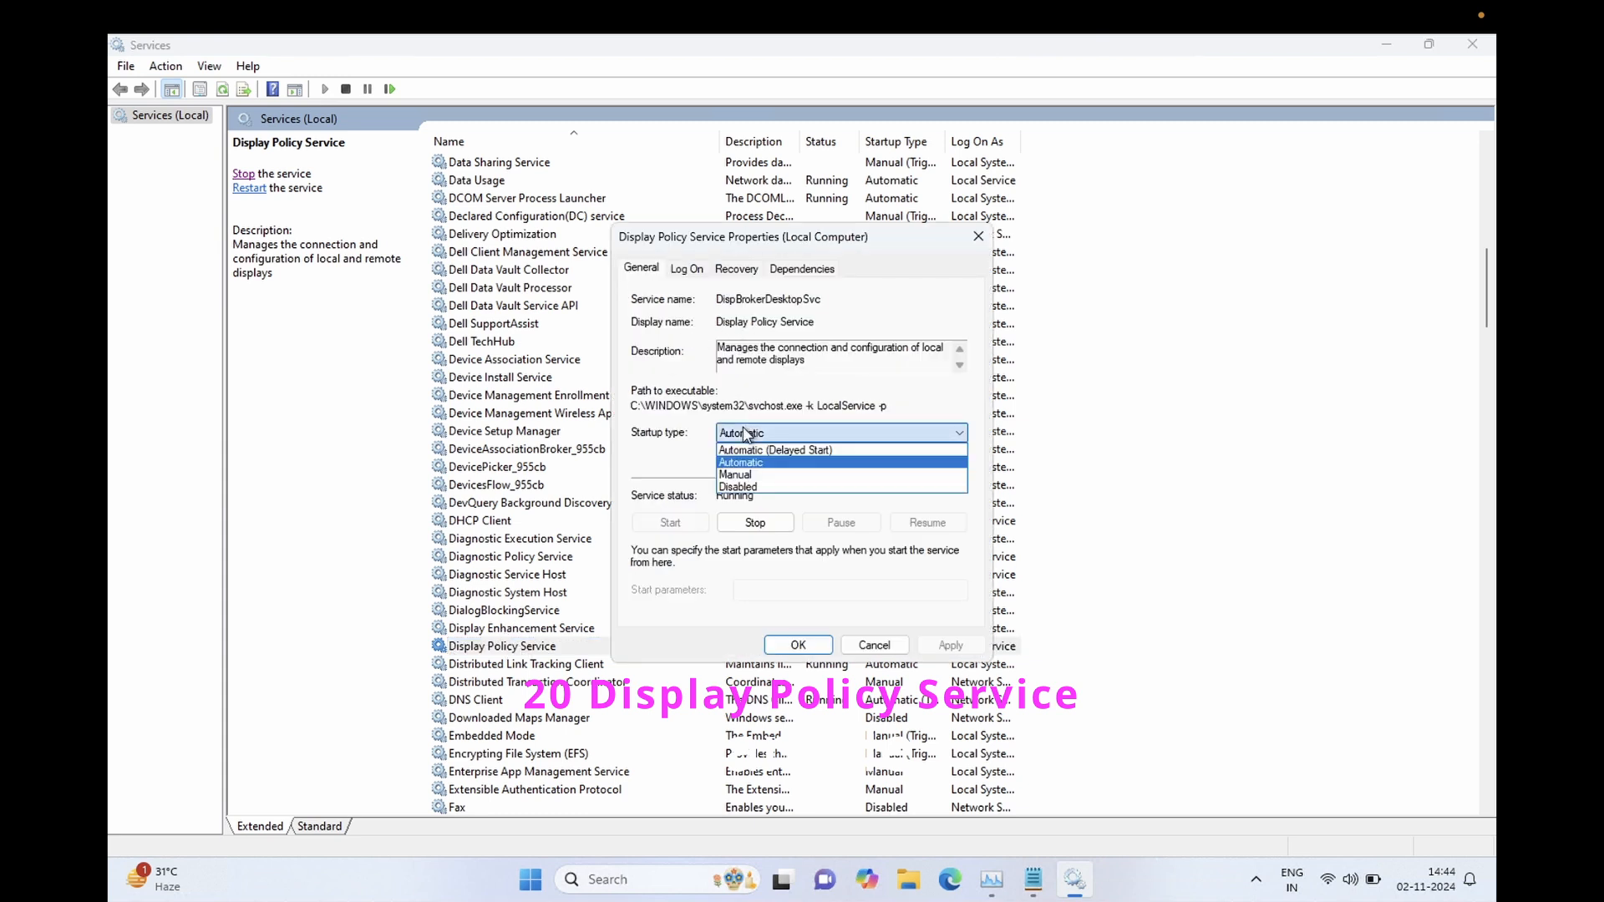
left_click(744, 487)
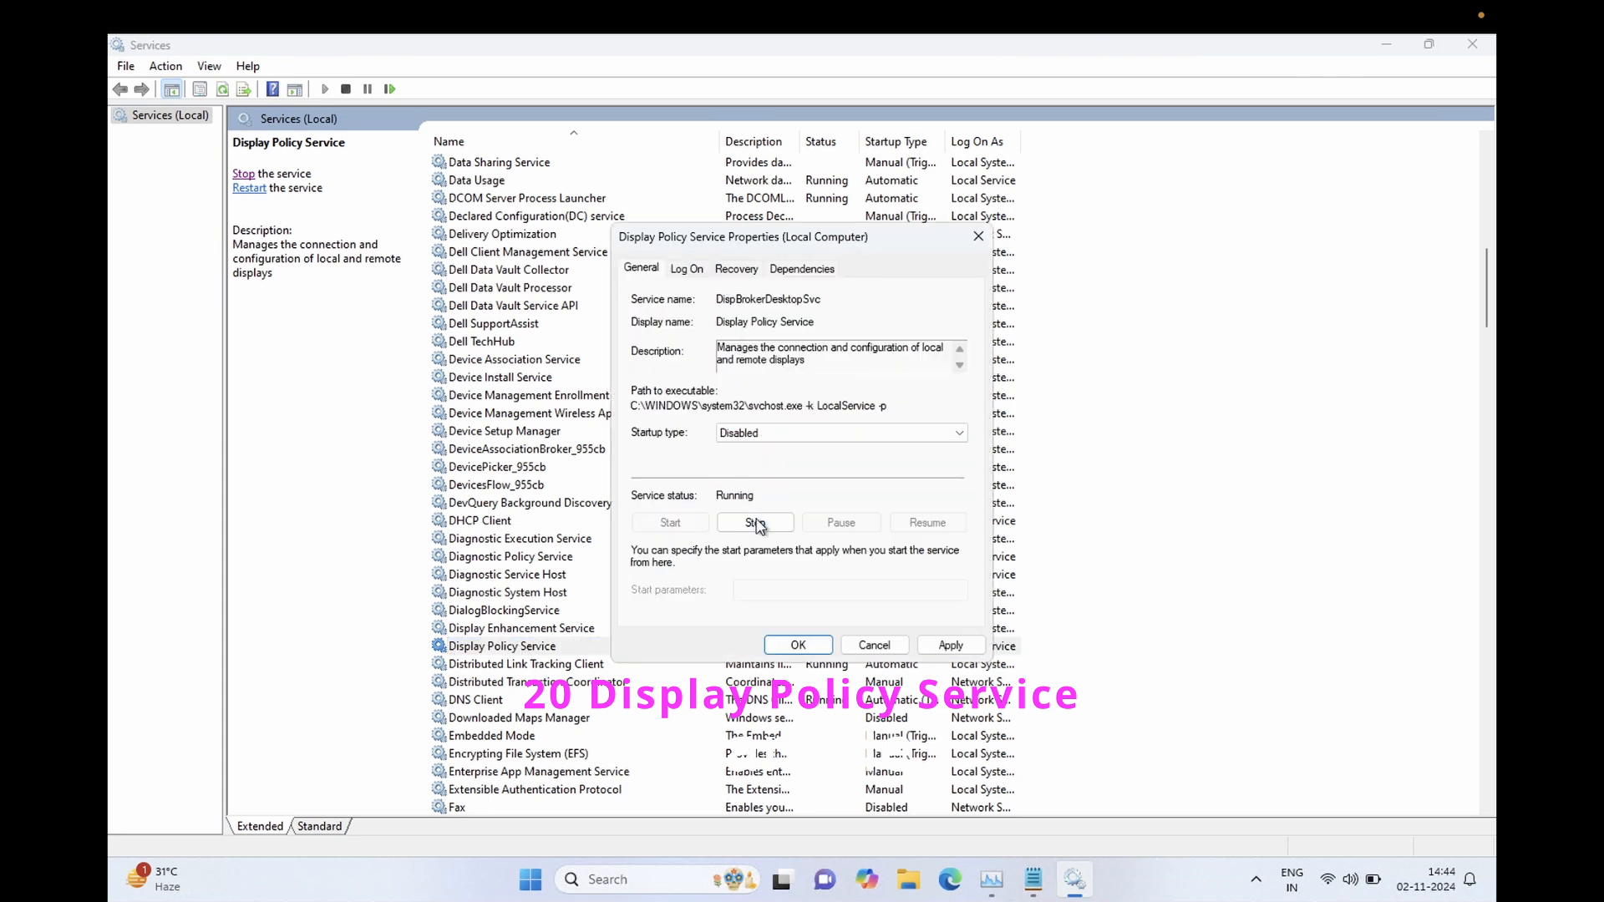
left_click(949, 646)
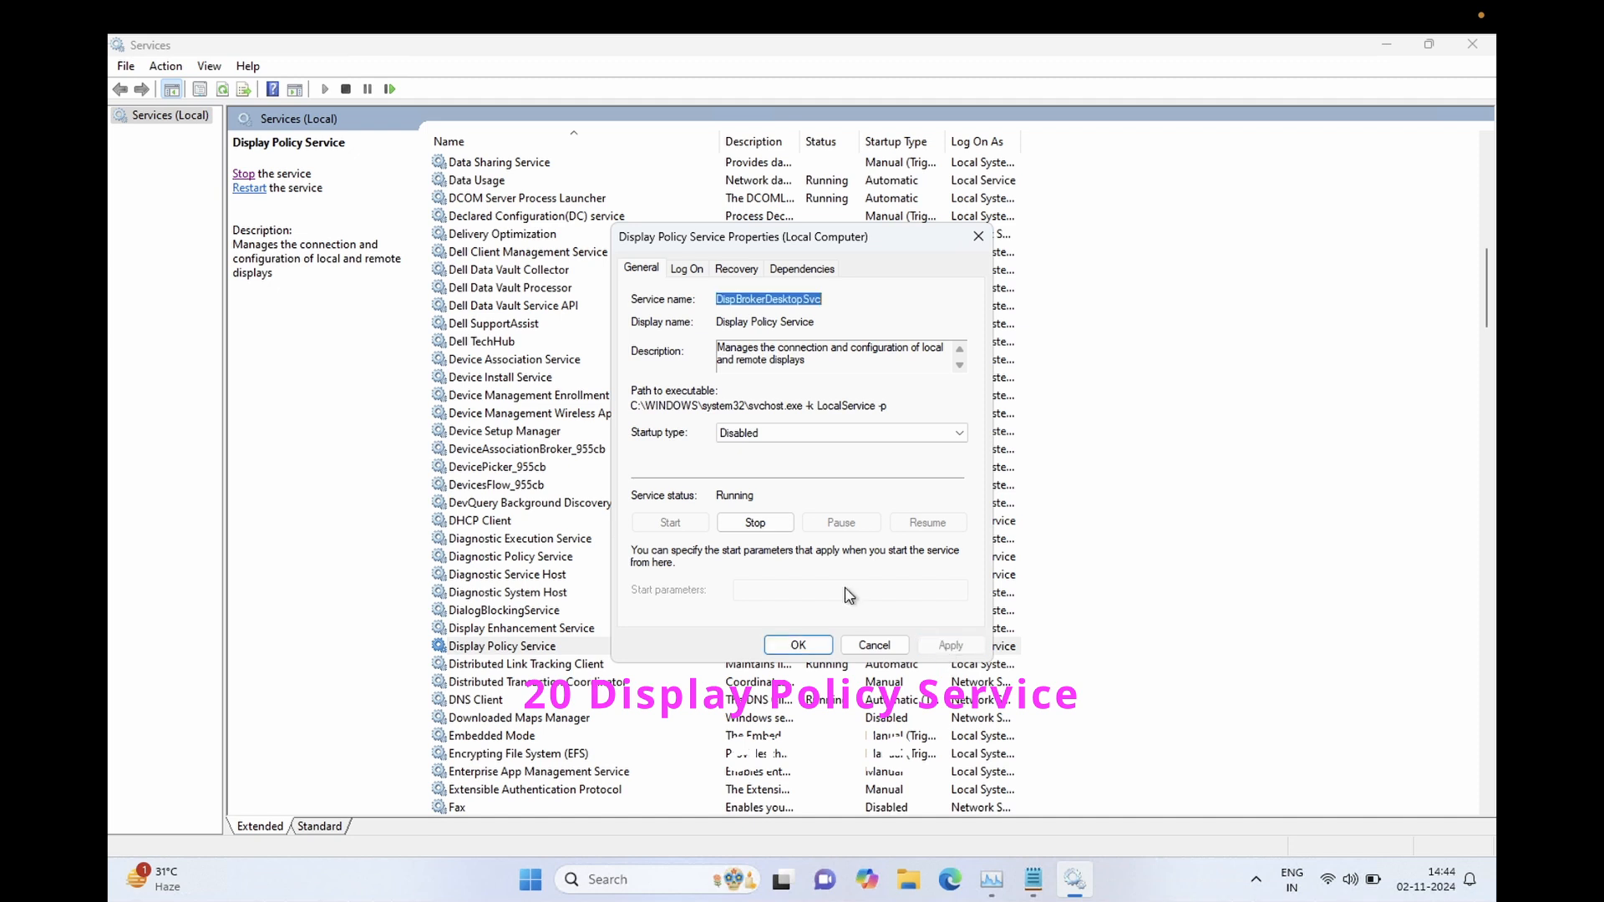
left_click(743, 527)
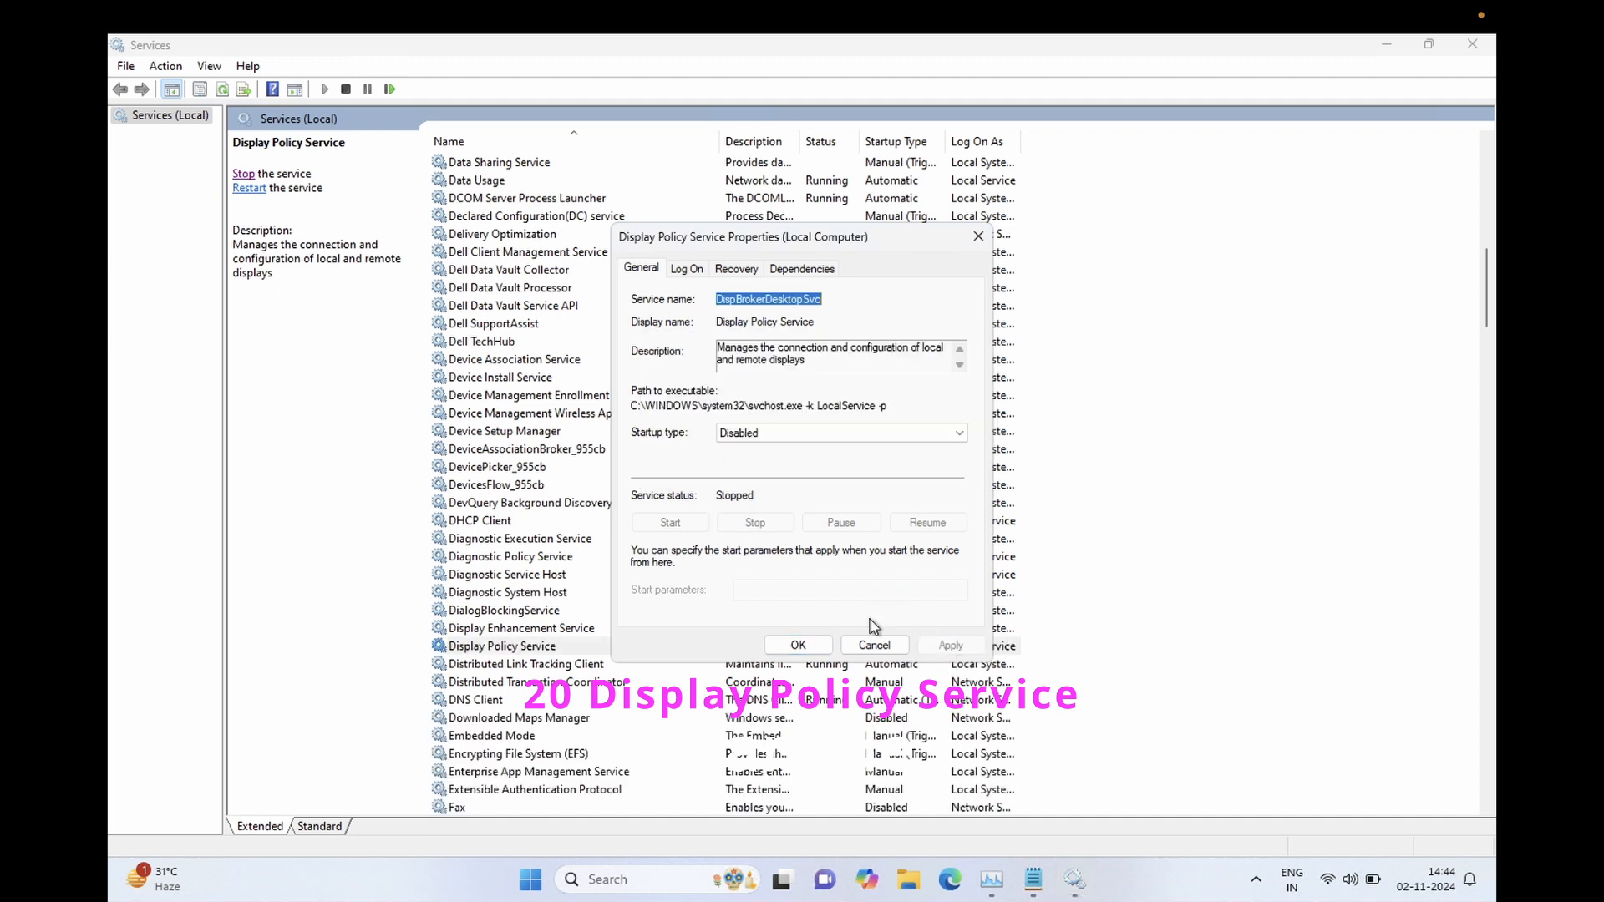
left_click(805, 649)
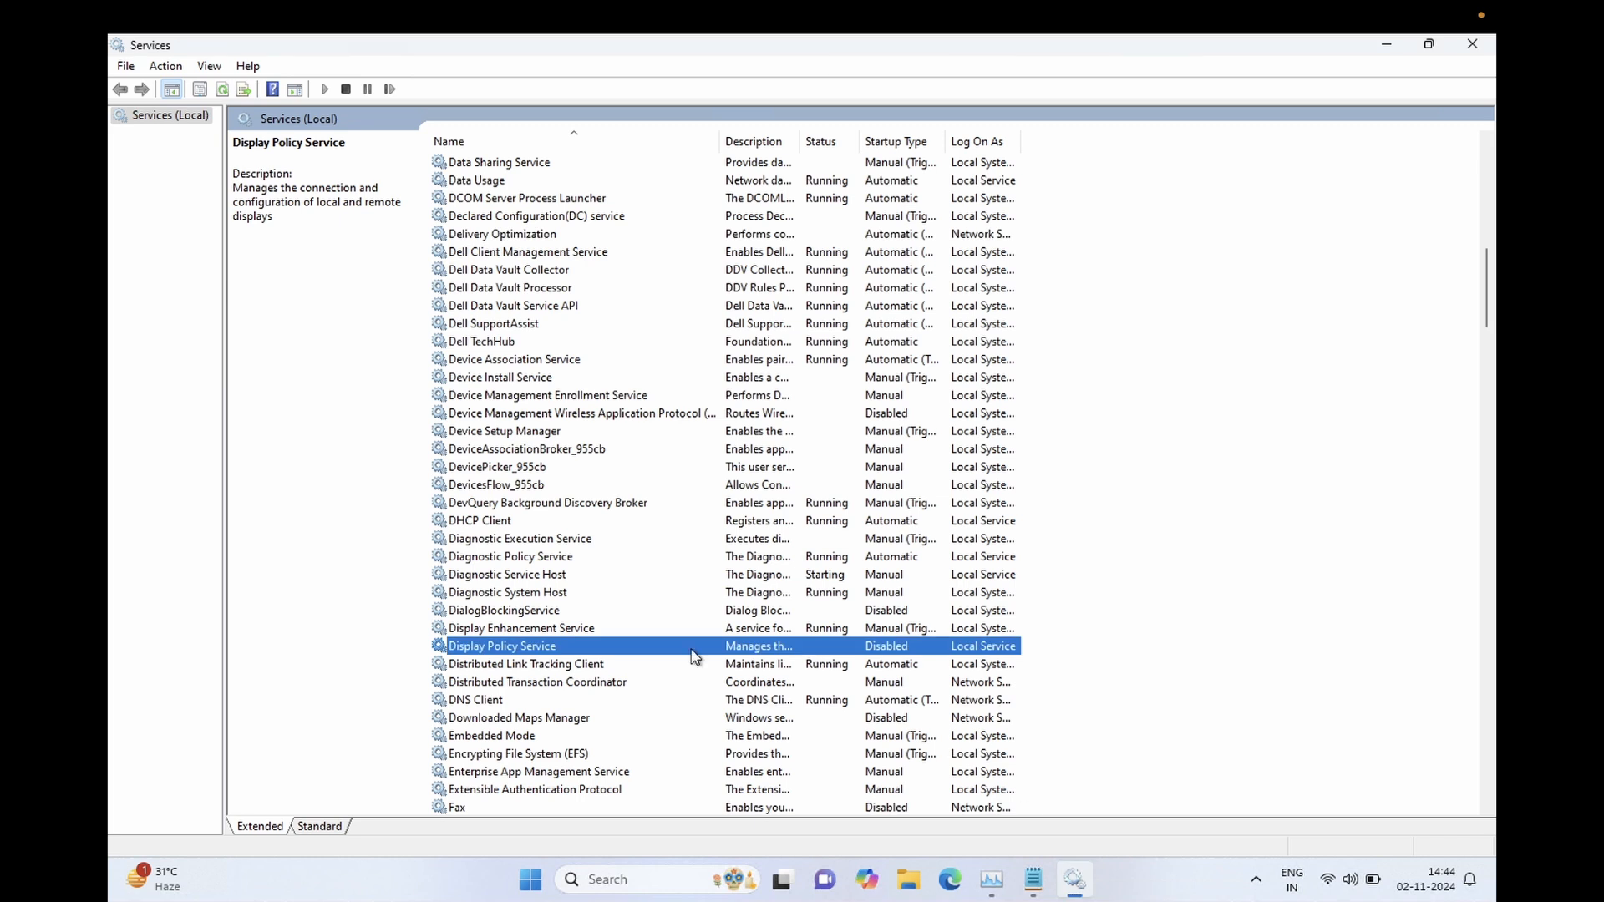
Find the Xbox Accessory Management Service, set its startup type to Disabled, stop the service and apply the change
scroll(692, 658, "down", 2)
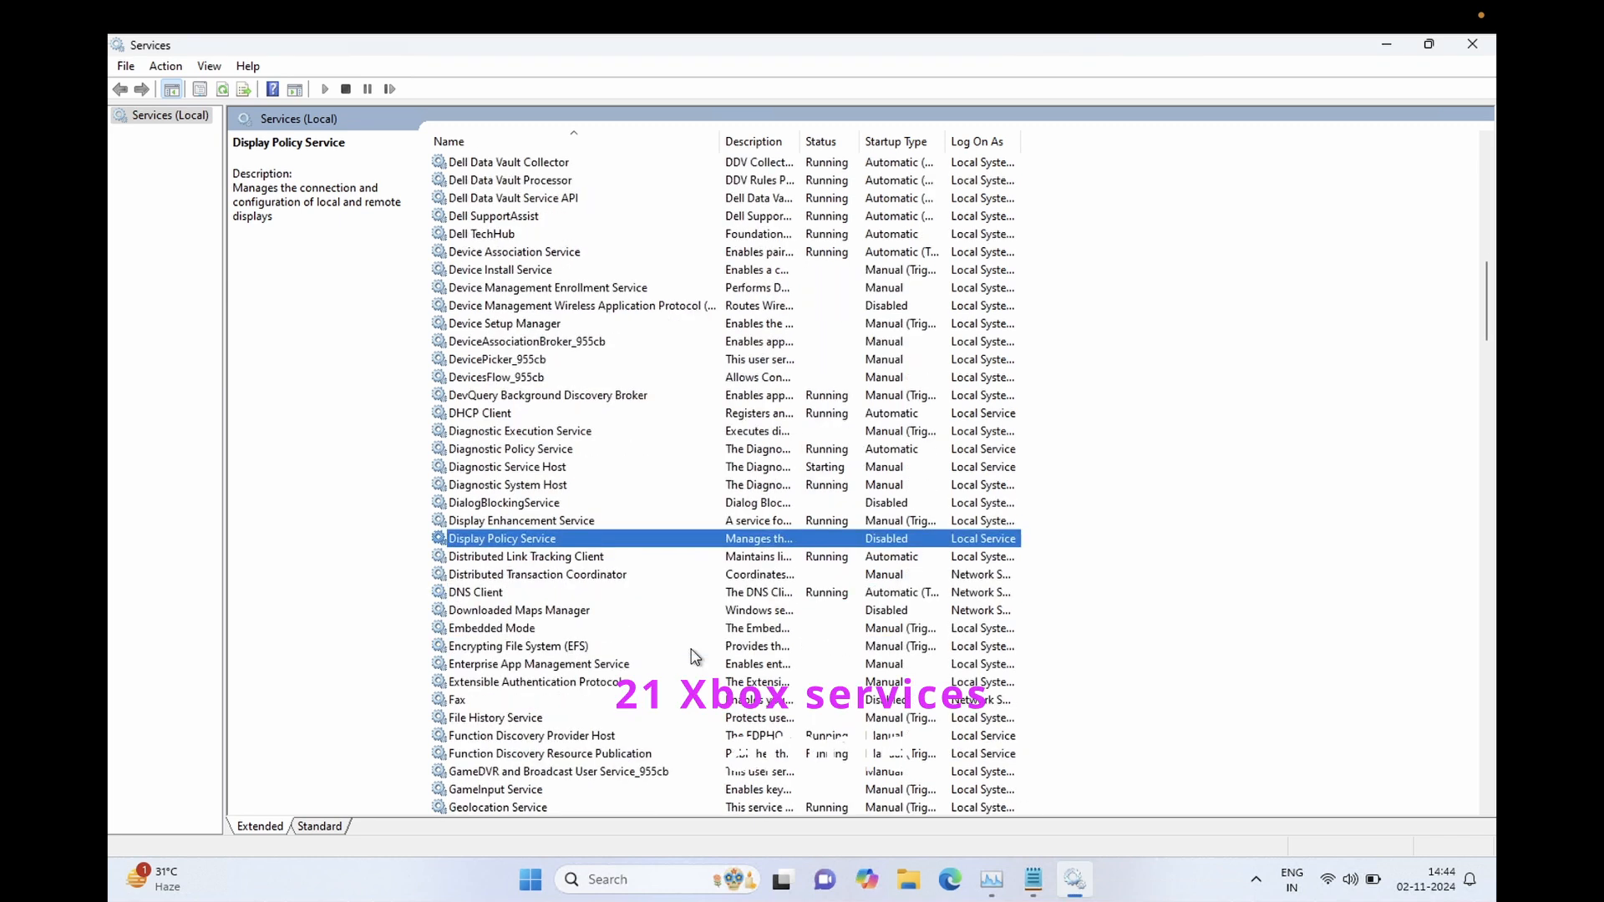
key("x")
key("x")
key("x")
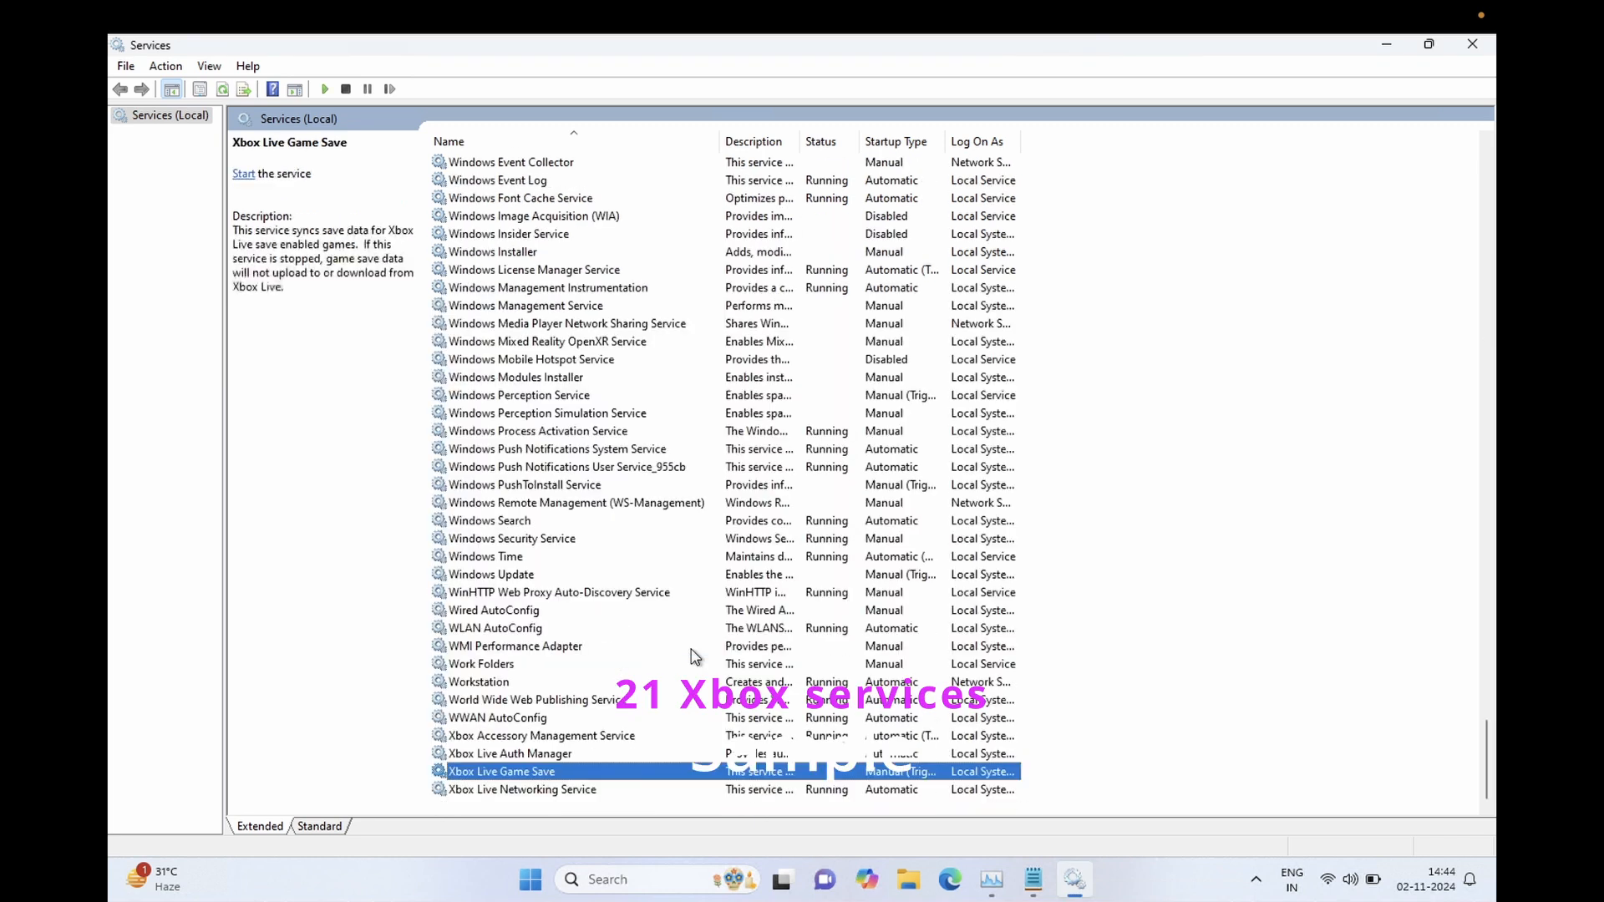
left_click(544, 737)
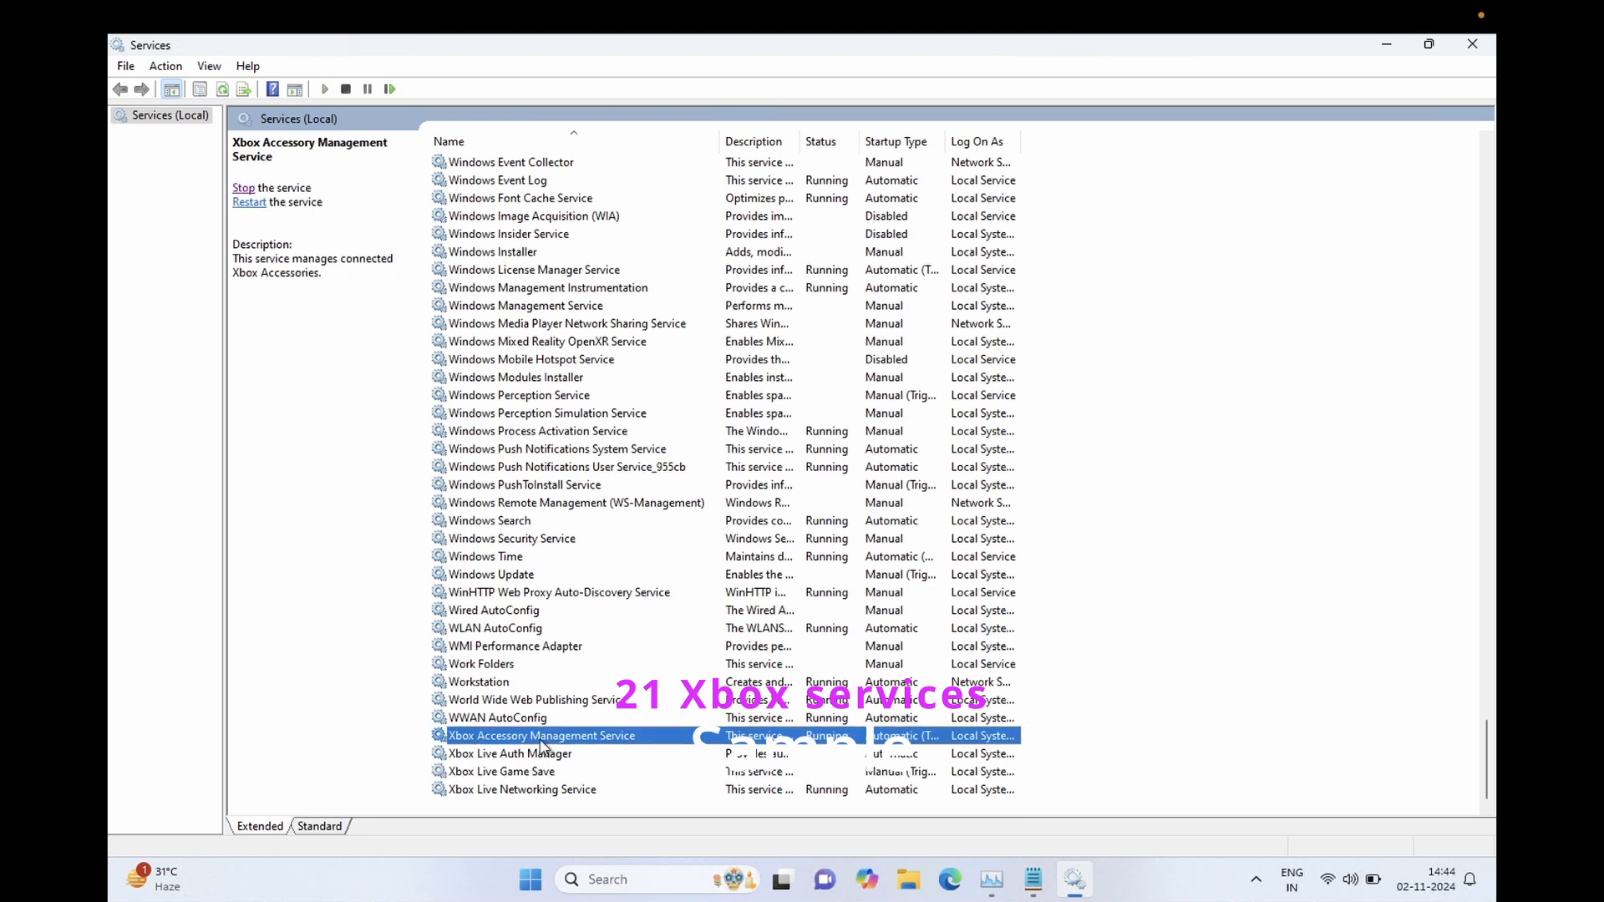
double_click(544, 740)
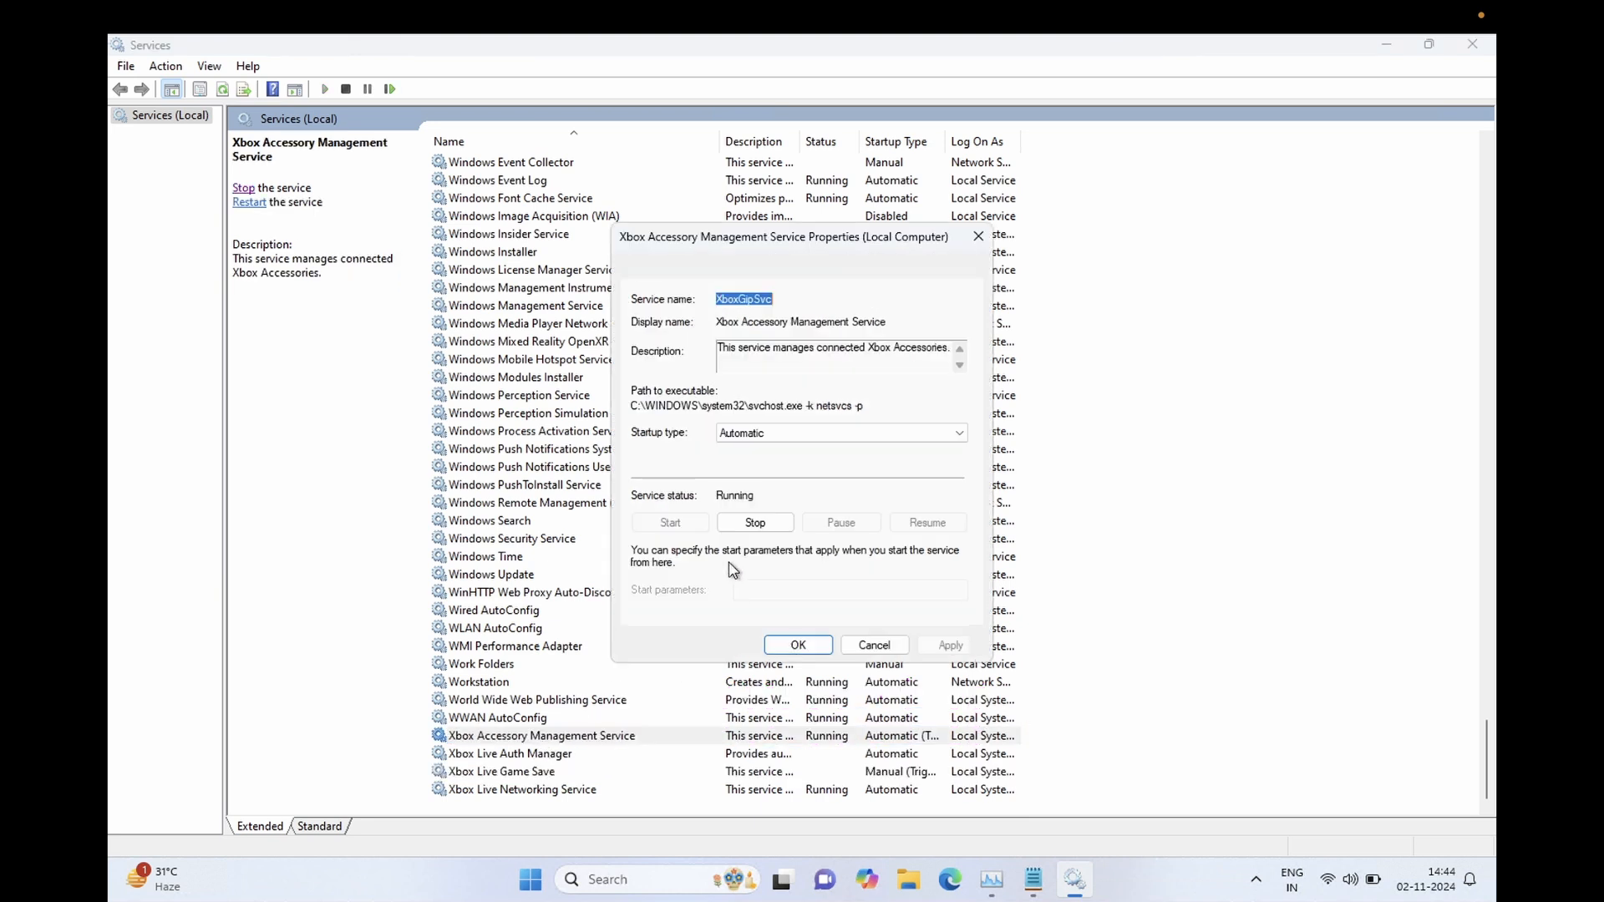
left_click(775, 442)
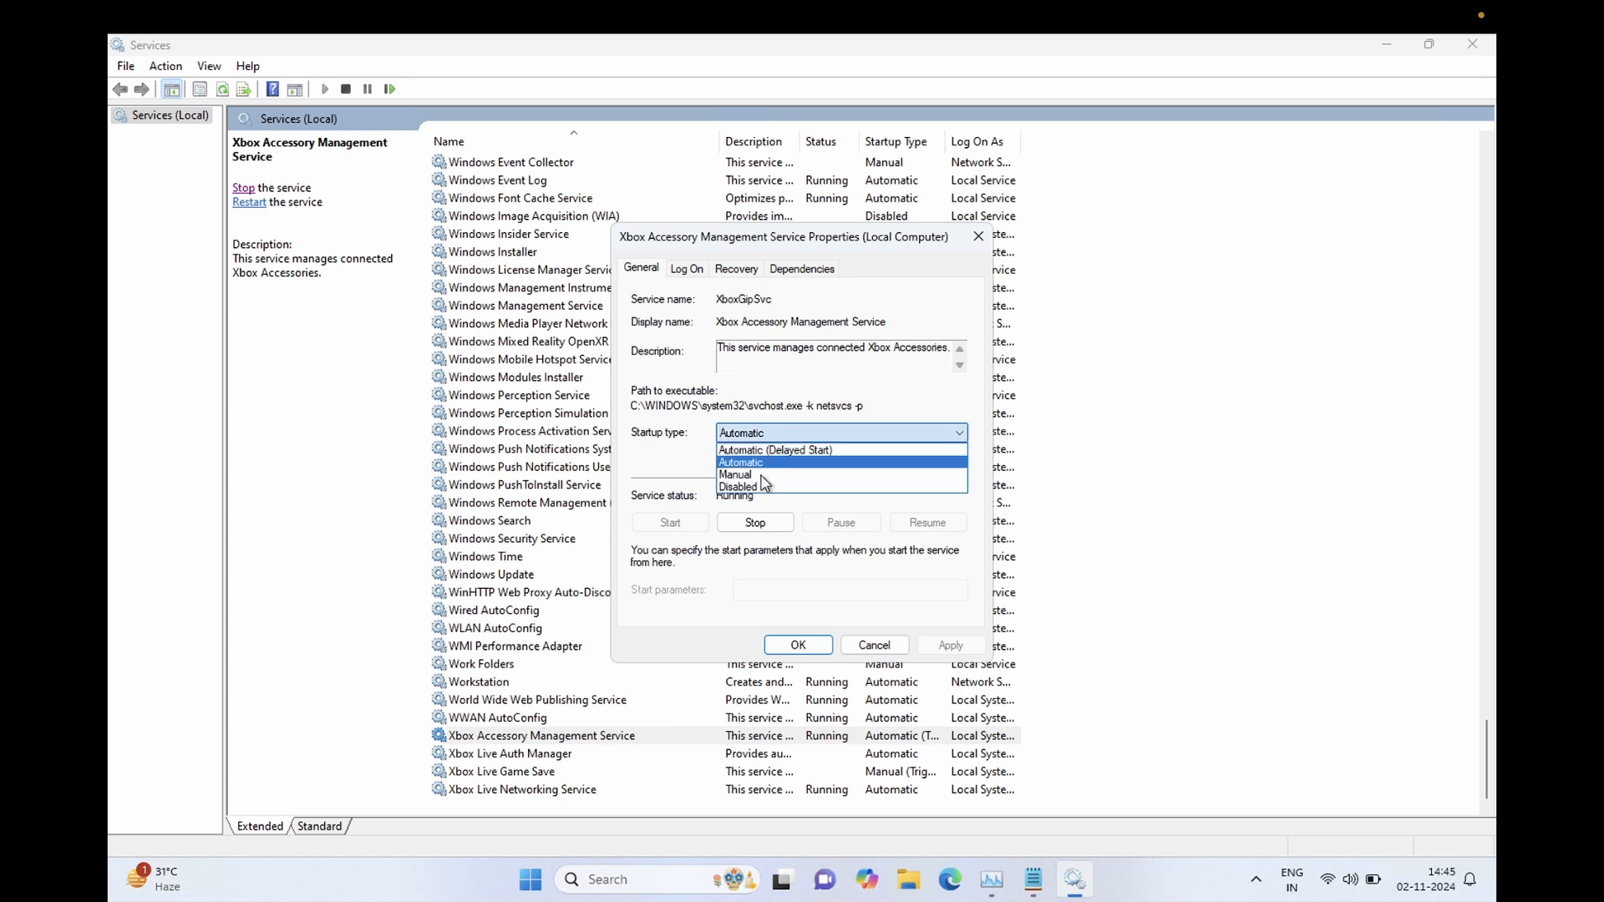
left_click(765, 487)
left_click(765, 523)
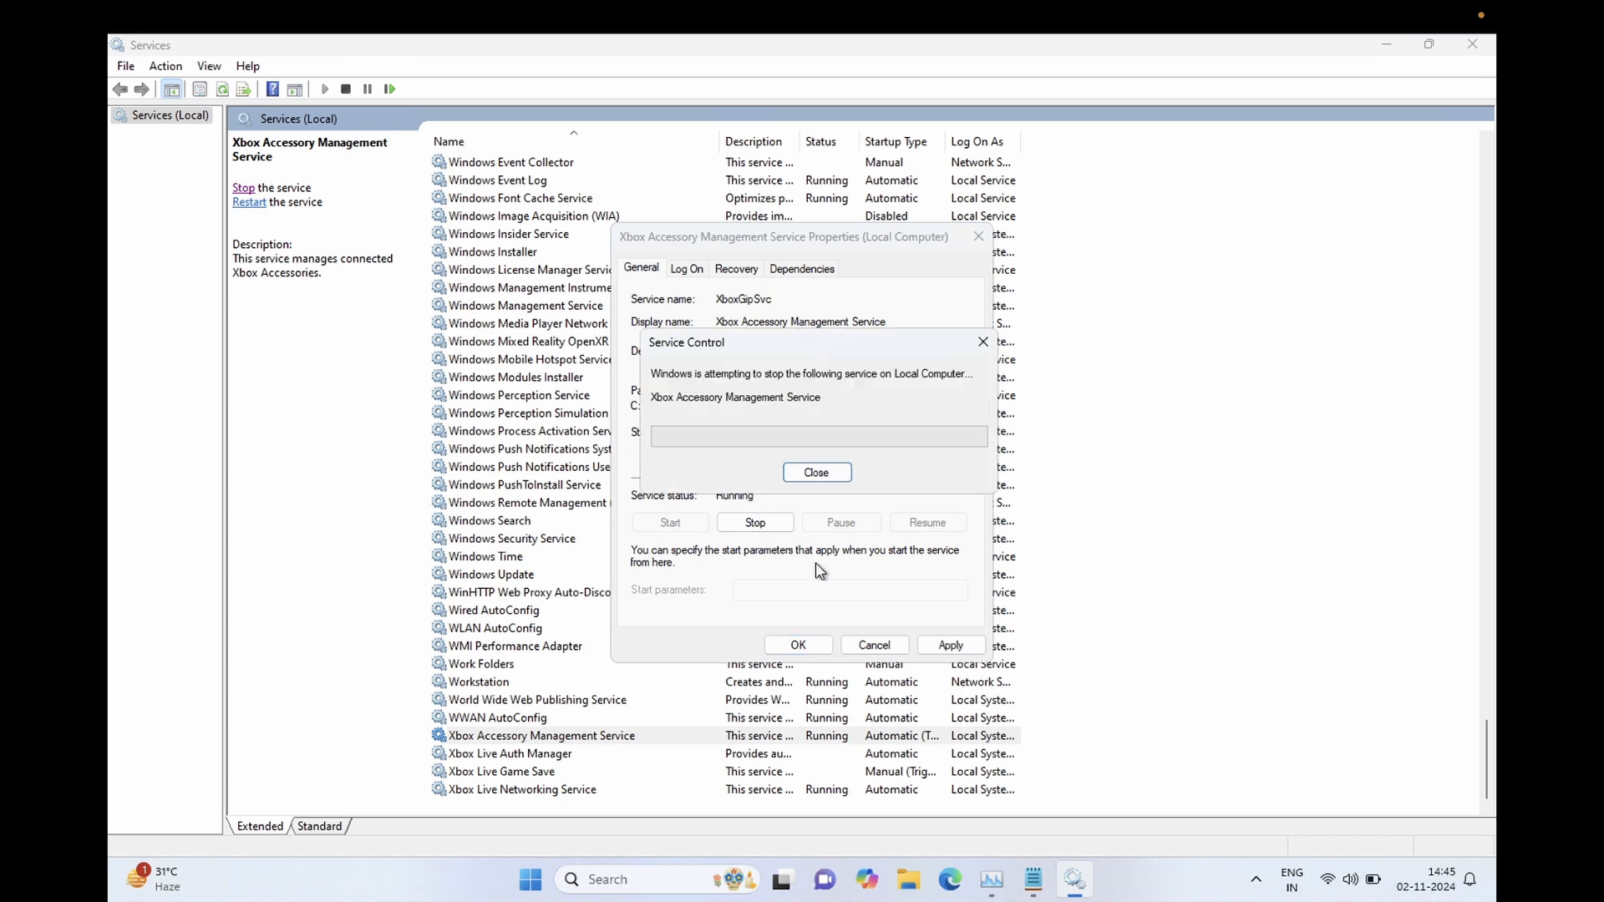
left_click(951, 645)
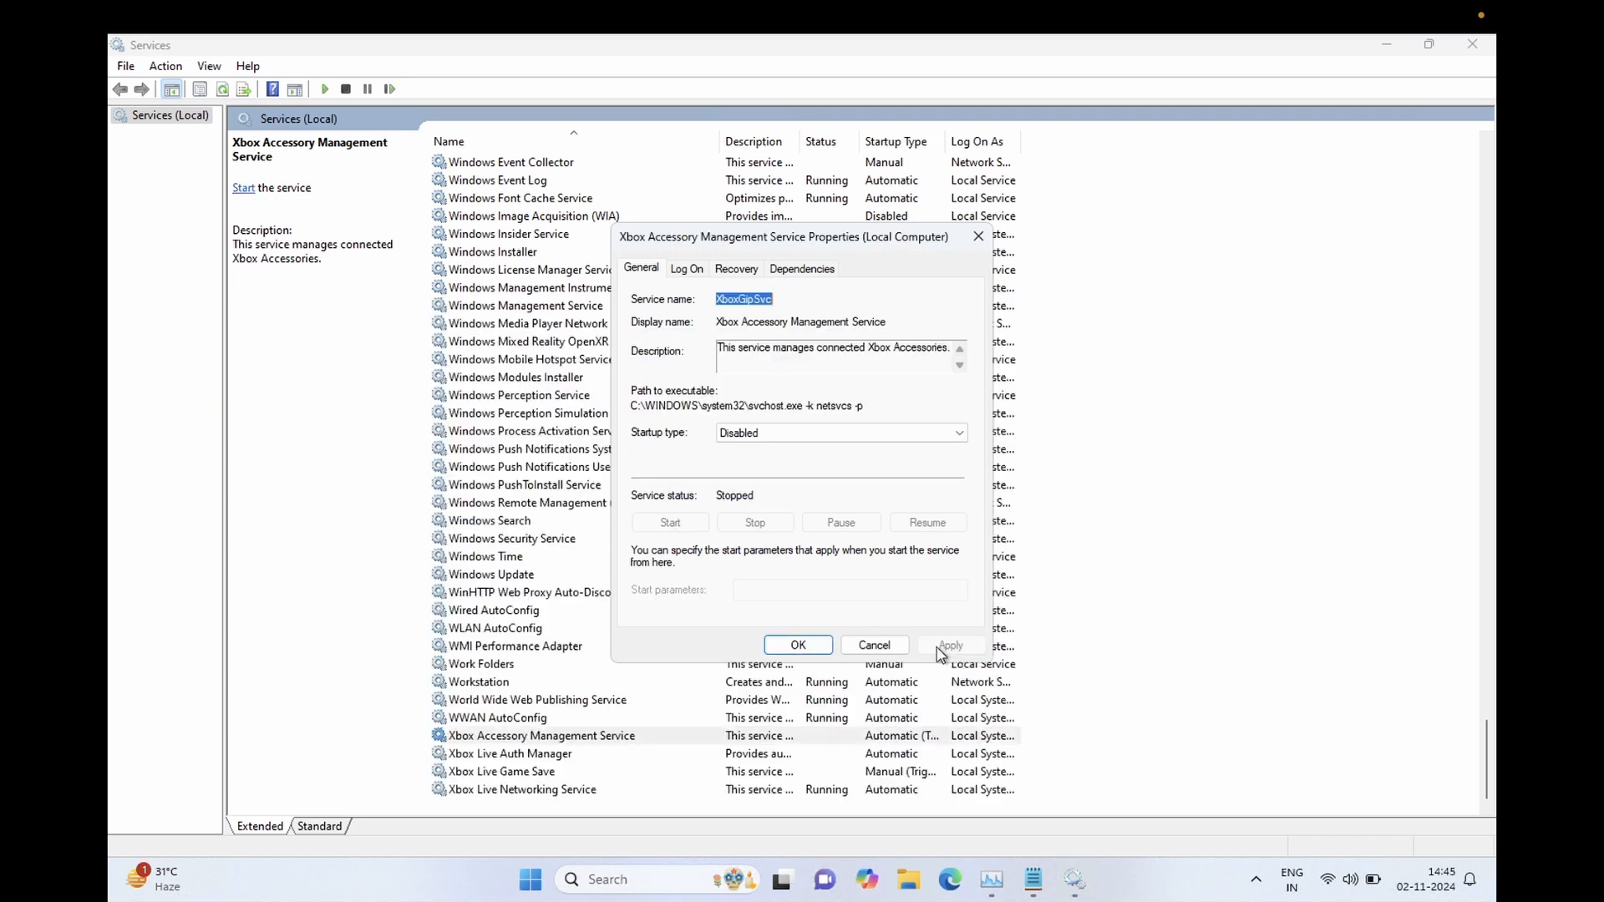
left_click(799, 646)
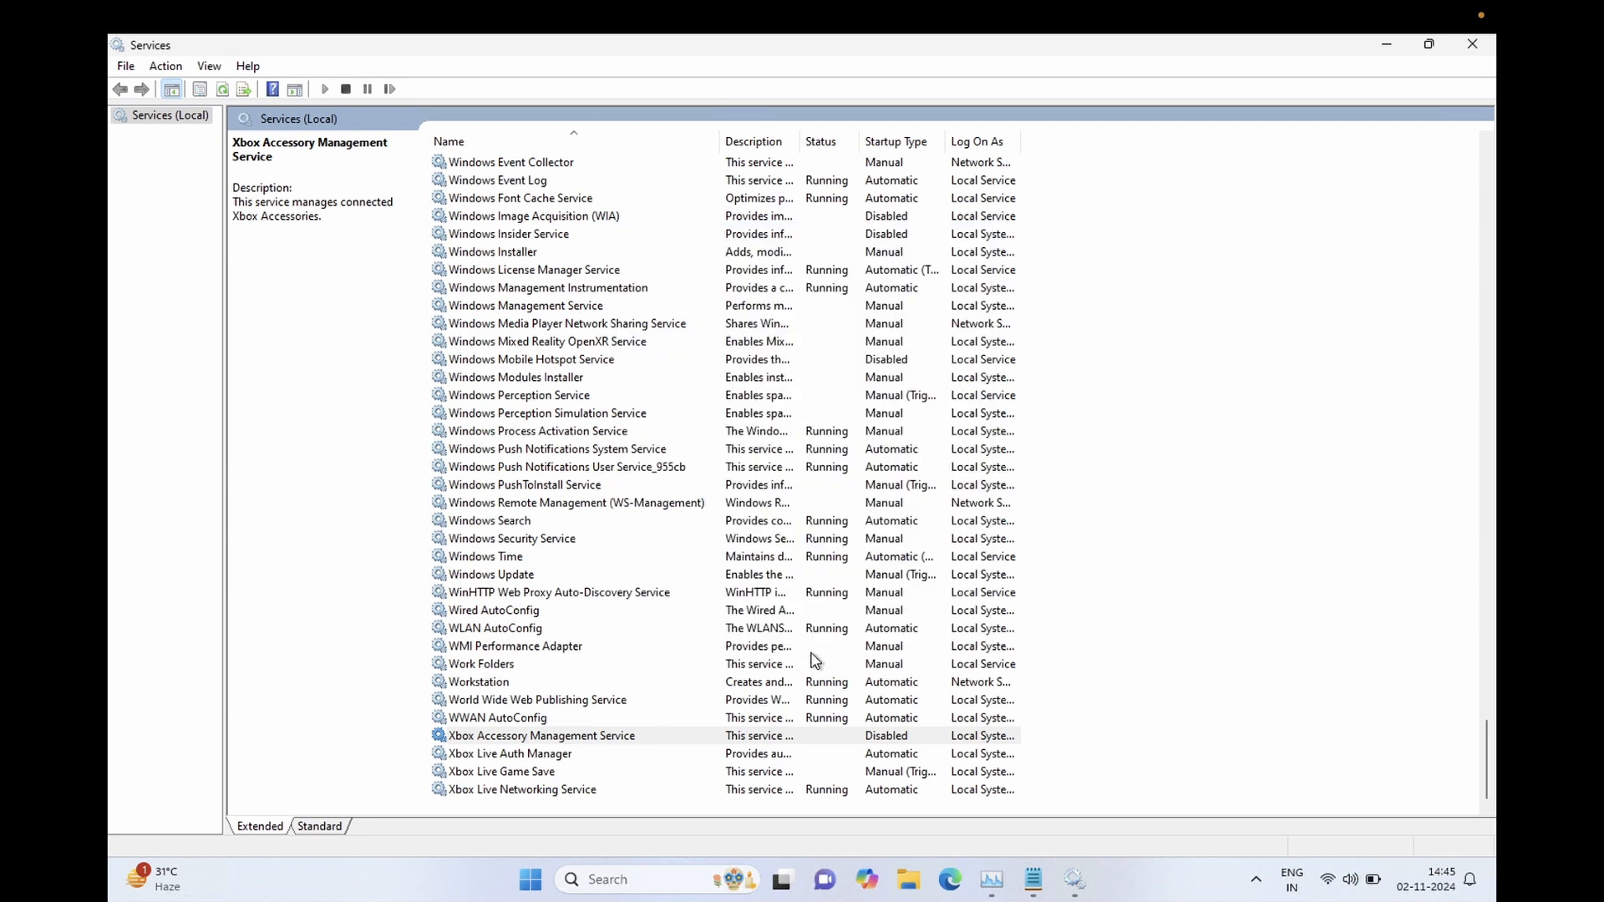
Set the Xbox Live Auth Manager service's startup type to Disabled and apply the change
double_click(570, 756)
left_click(816, 433)
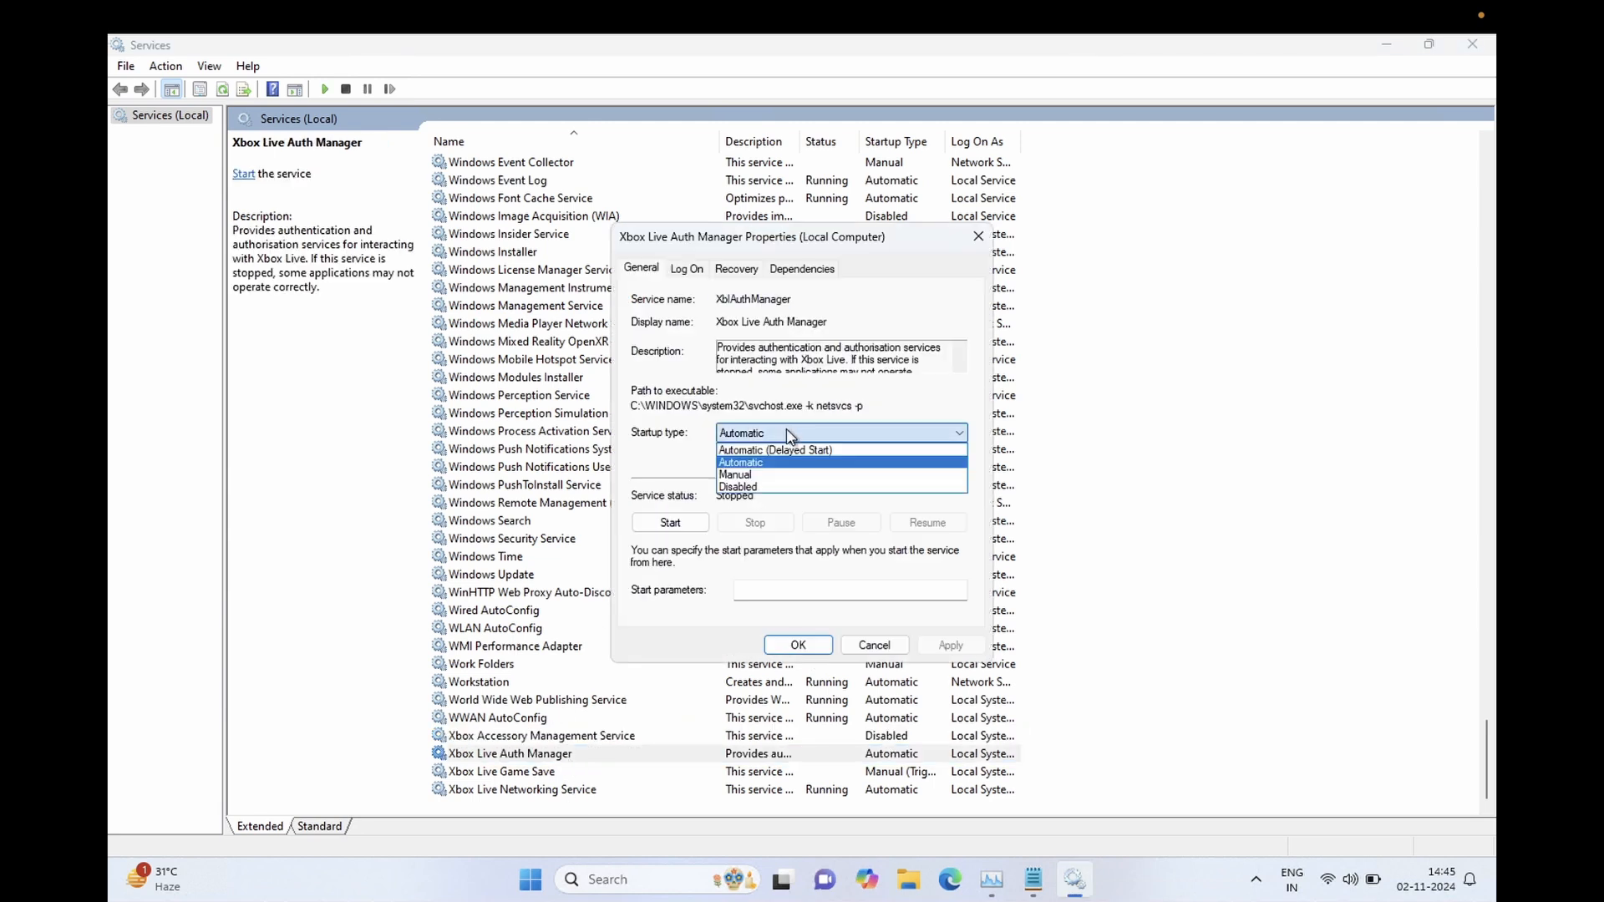
left_click(754, 490)
left_click(931, 646)
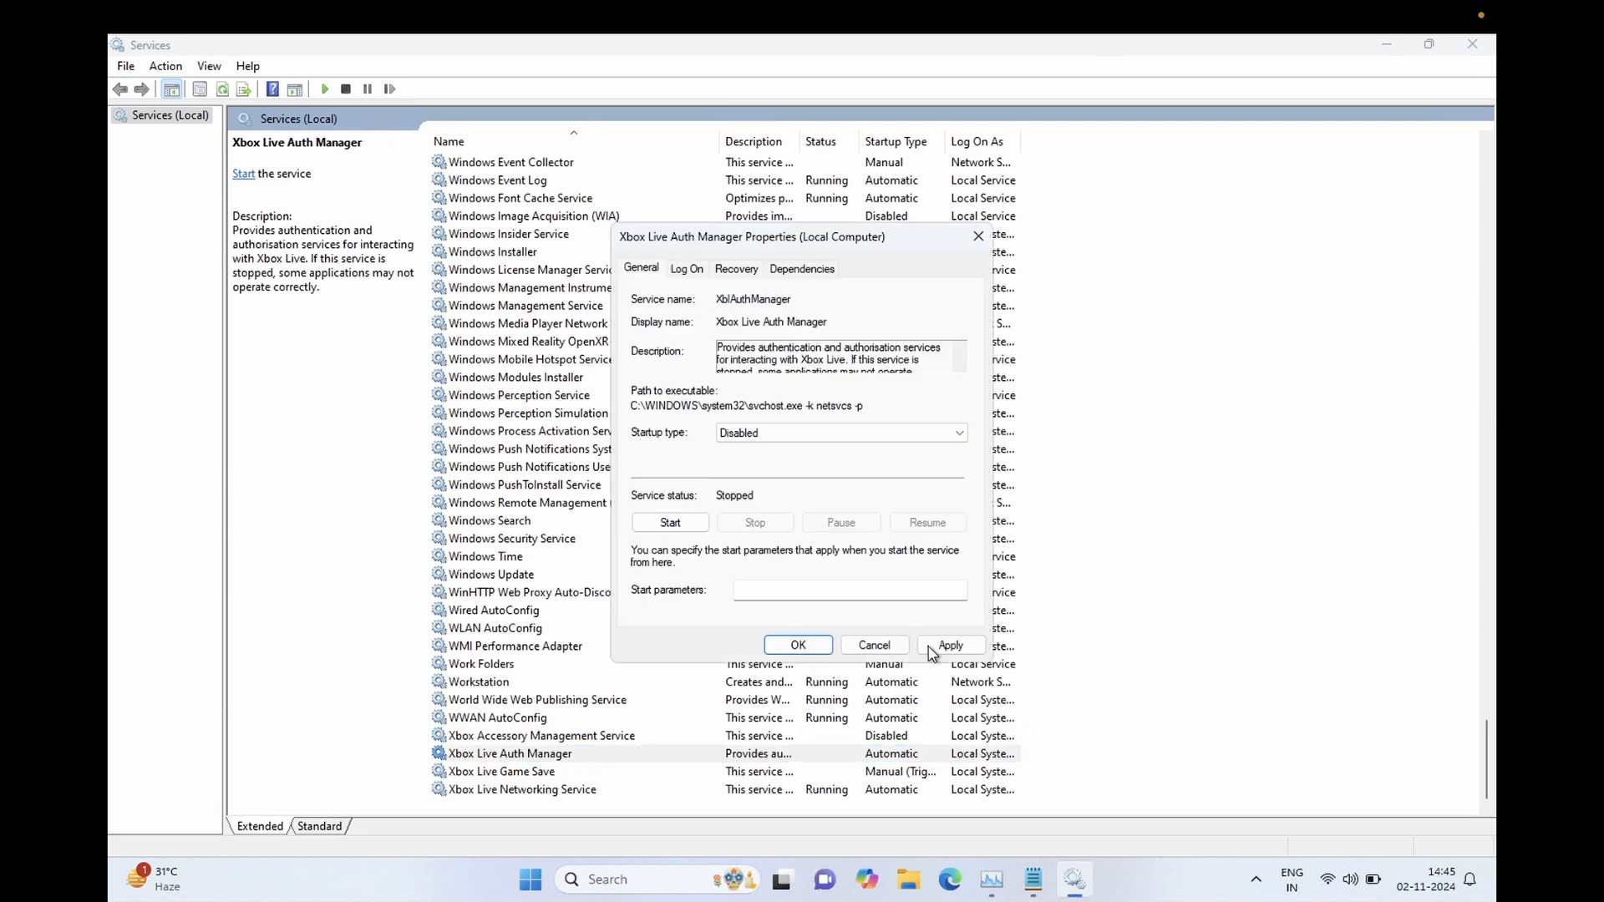
left_click(789, 648)
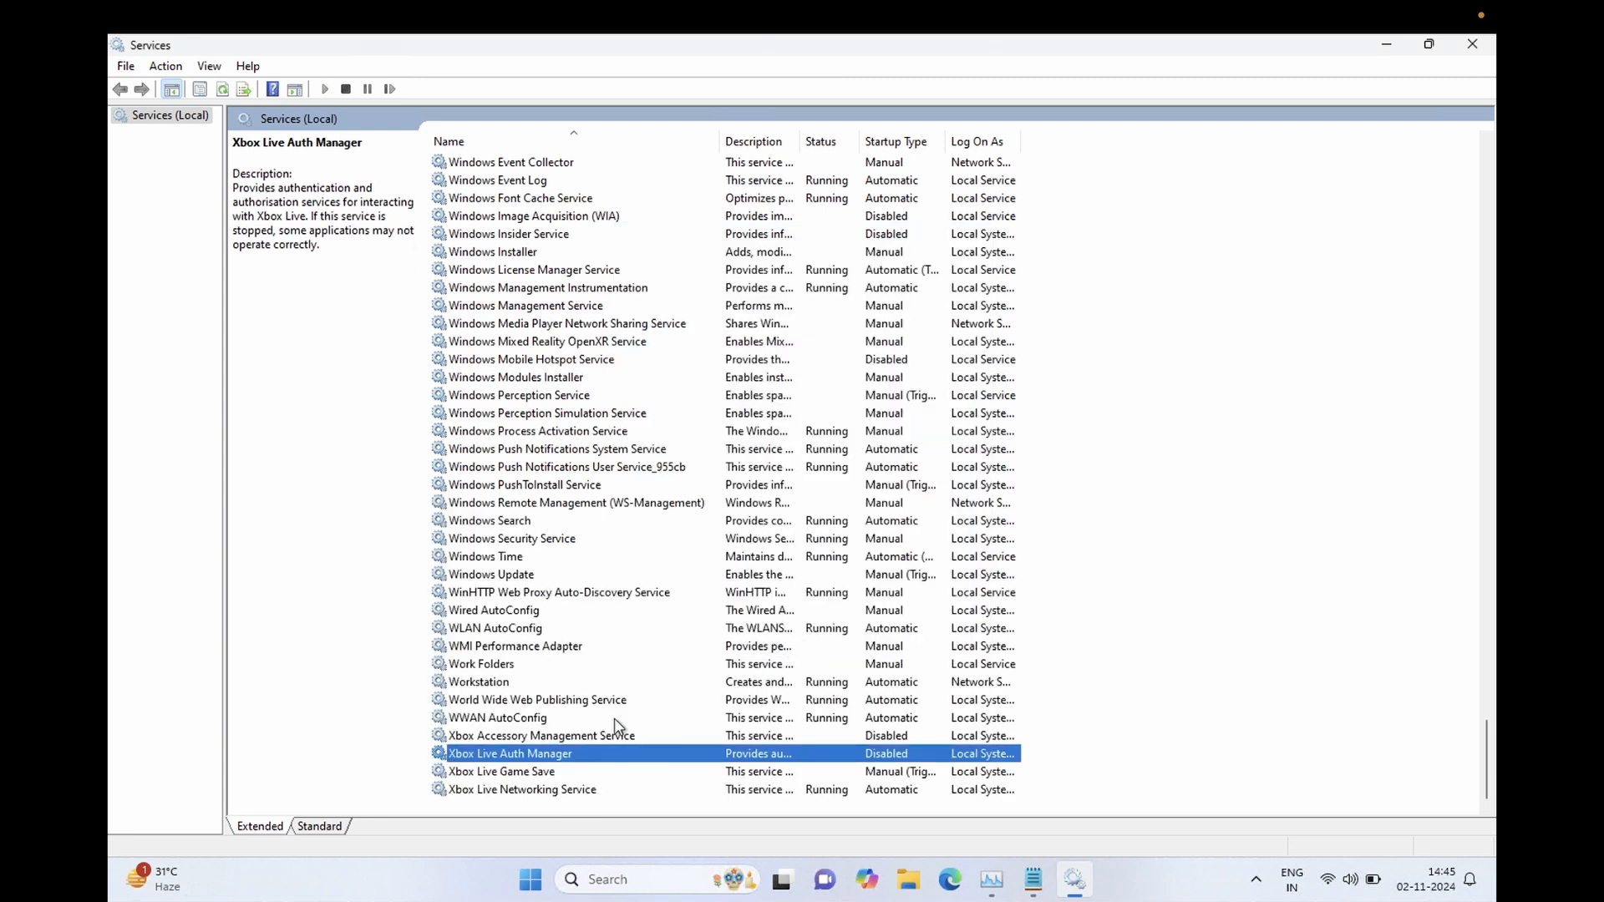
Set the Xbox Live Game Save service's startup type to Disabled and apply the change
double_click(540, 773)
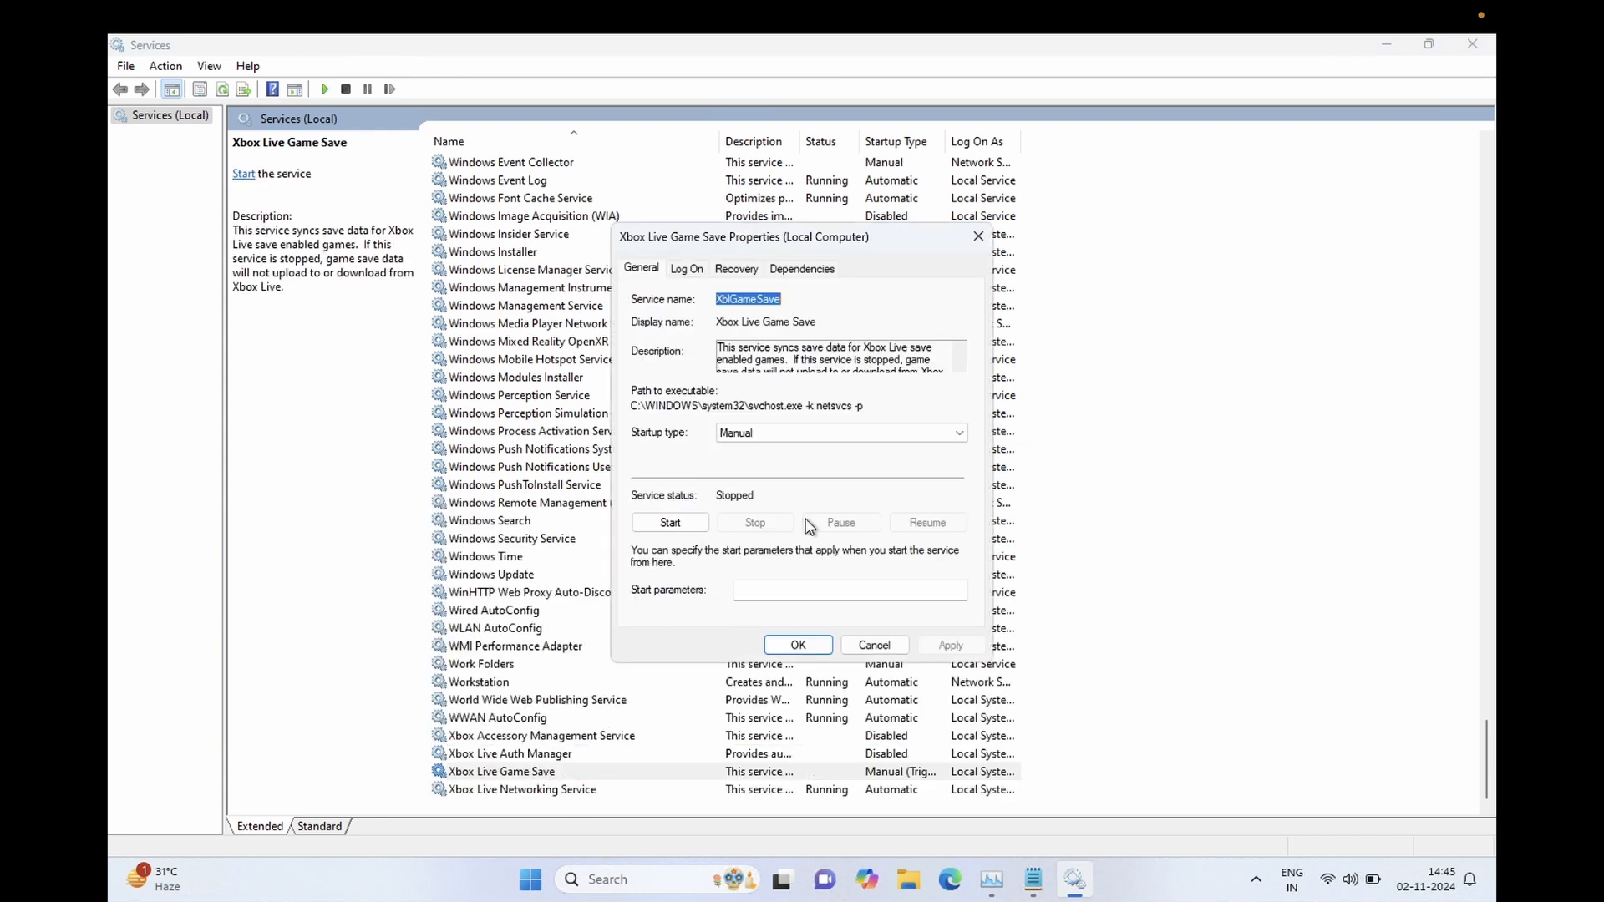
left_click(774, 434)
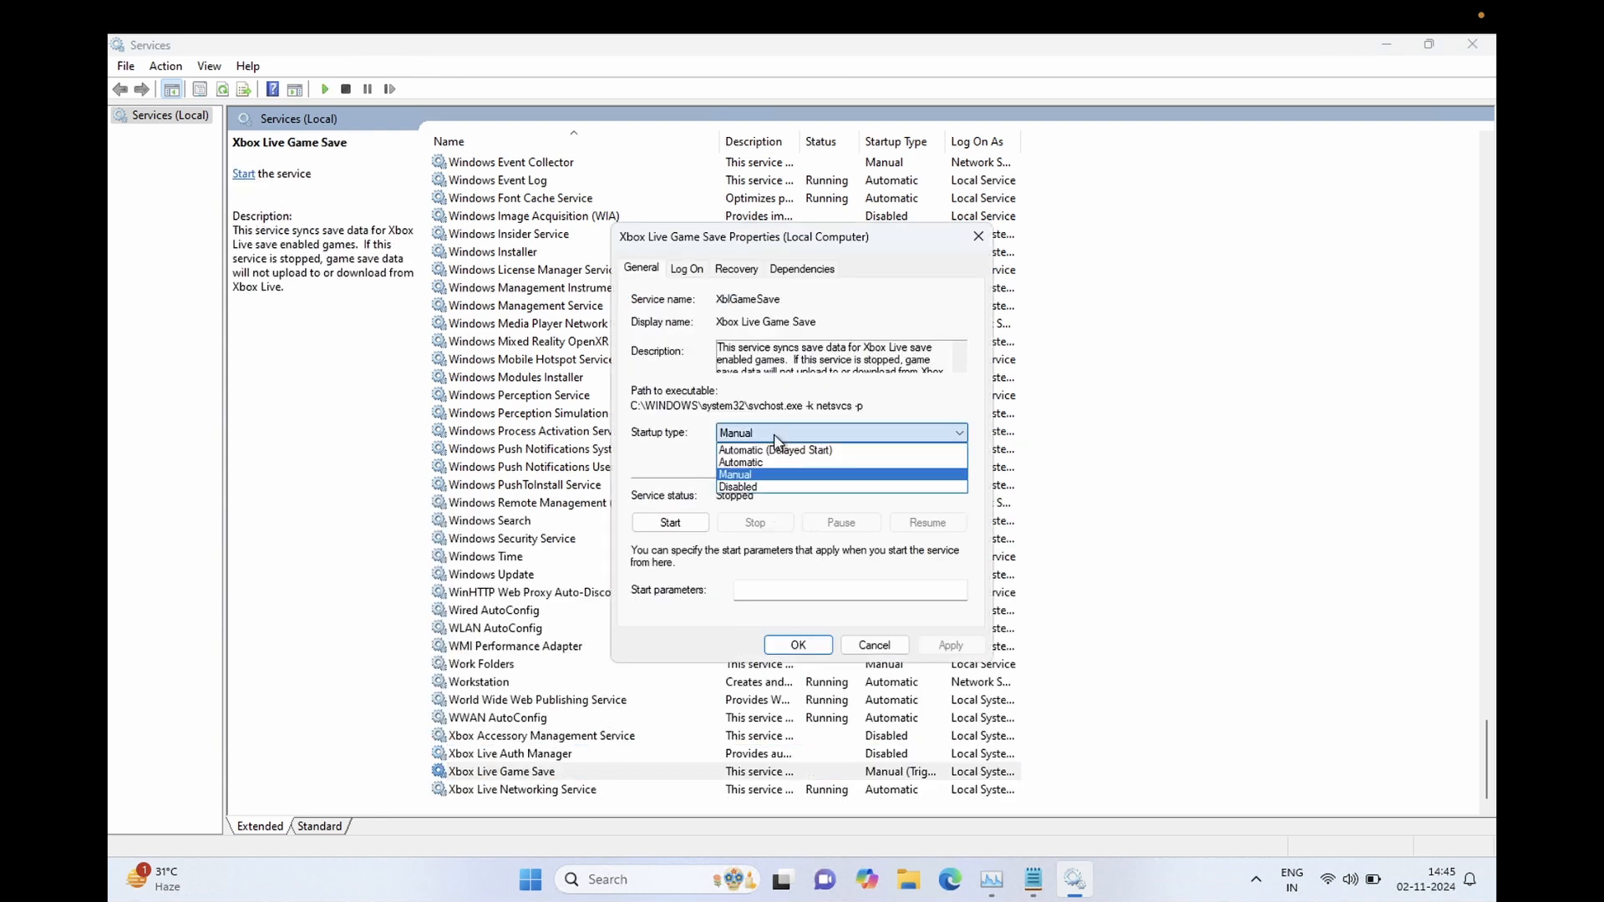
left_click(738, 486)
left_click(952, 646)
left_click(800, 646)
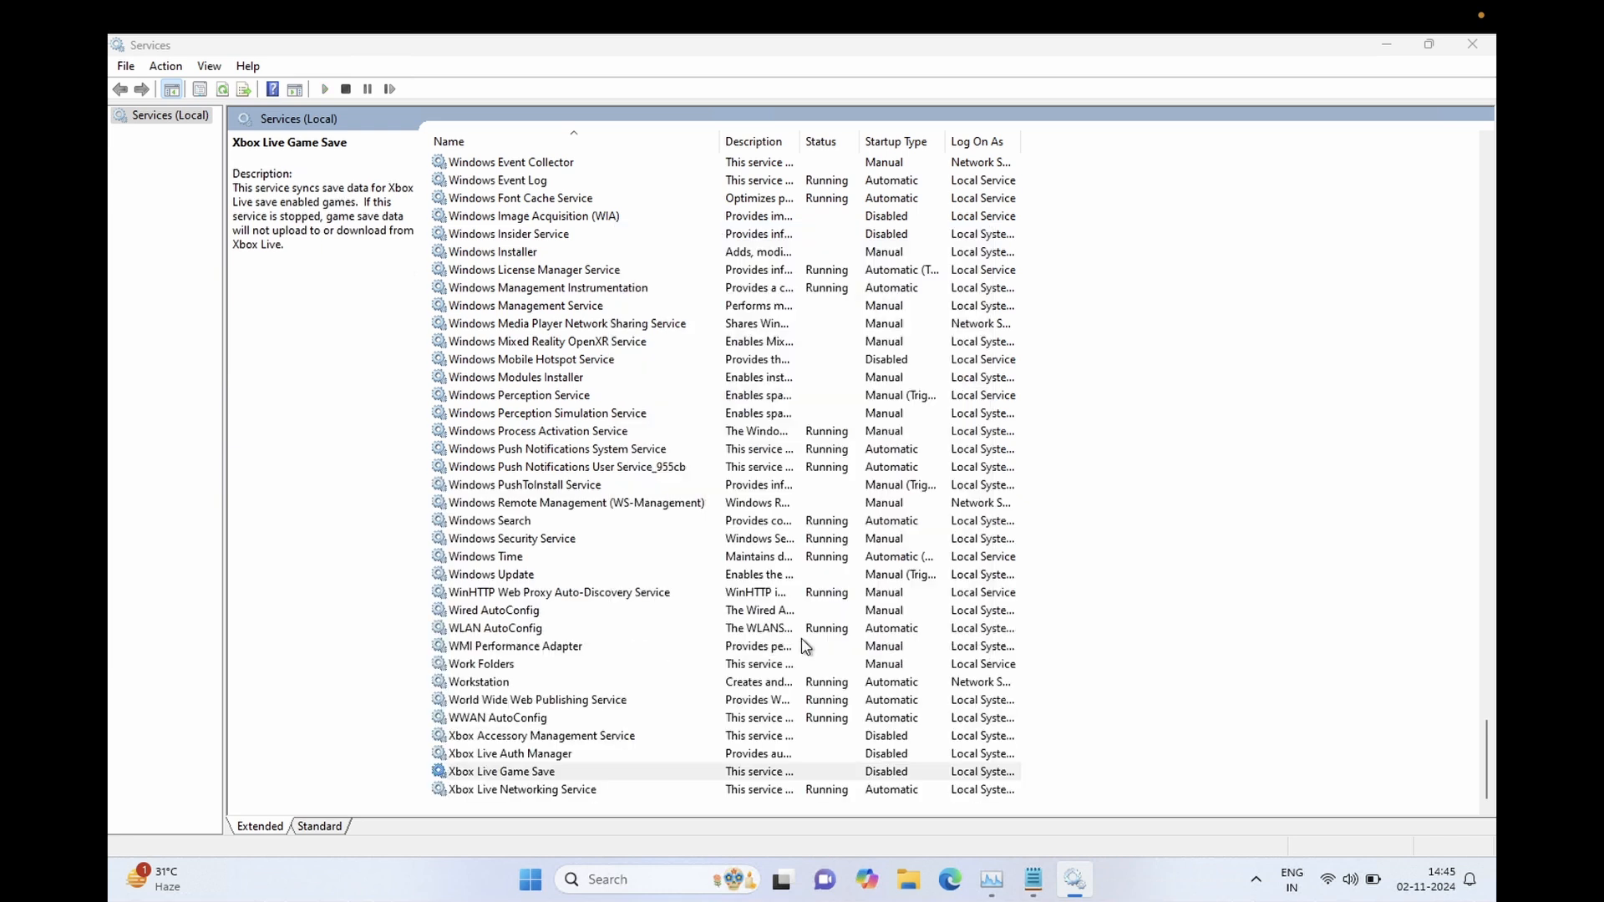
Set the Xbox Live Networking Service's startup type to Disabled, apply the change, stop the service and close Services
double_click(584, 794)
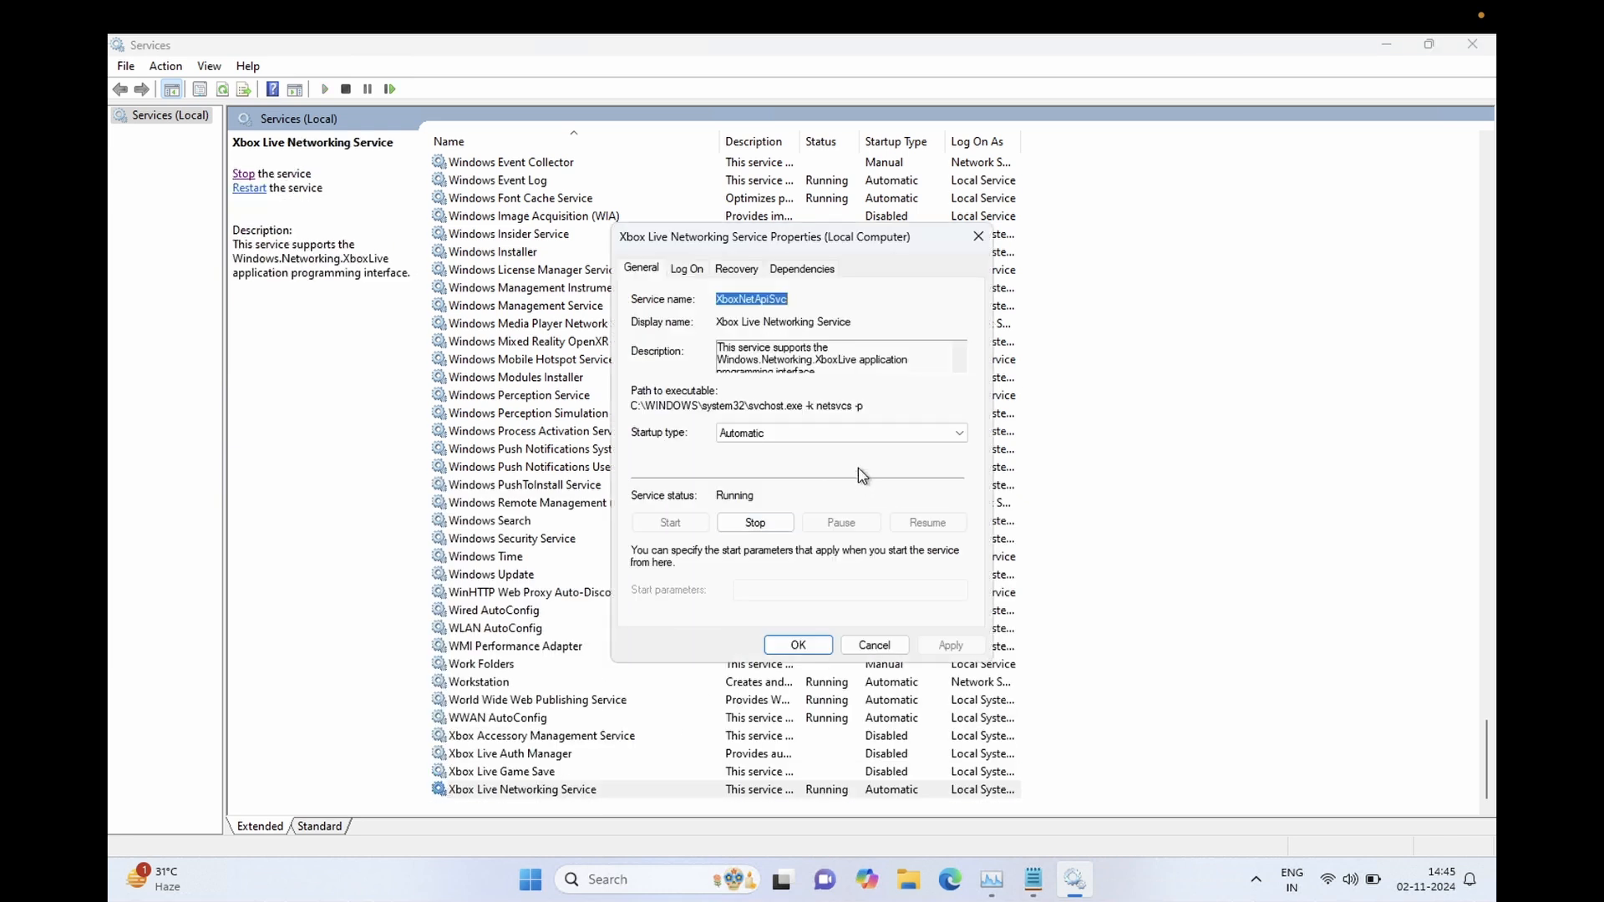
left_click(817, 435)
left_click(762, 487)
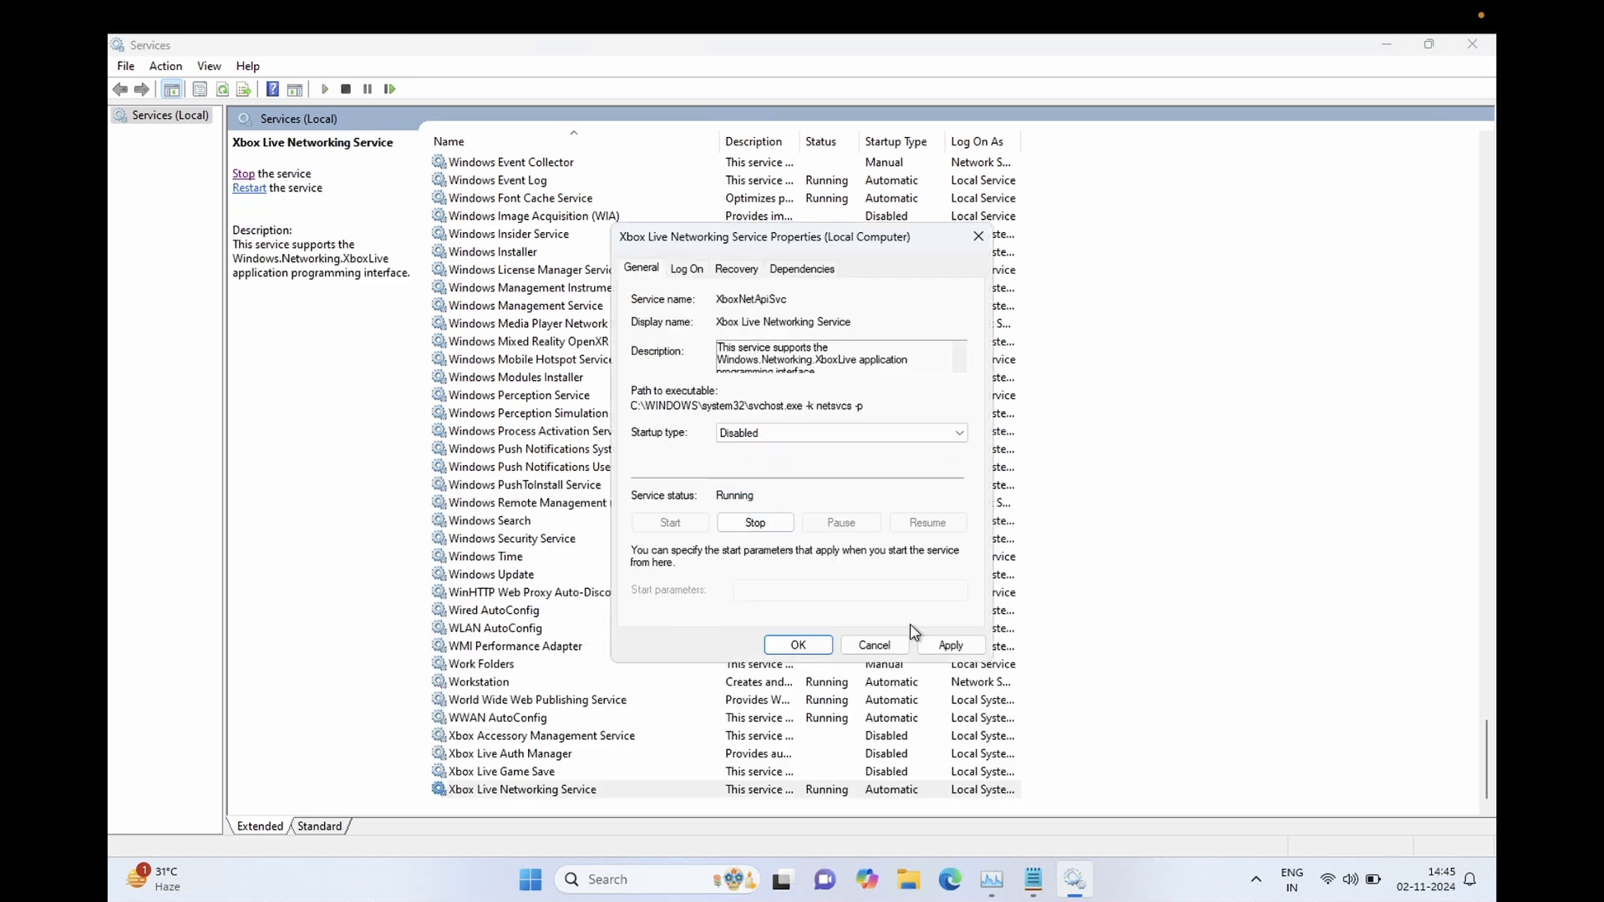
left_click(950, 646)
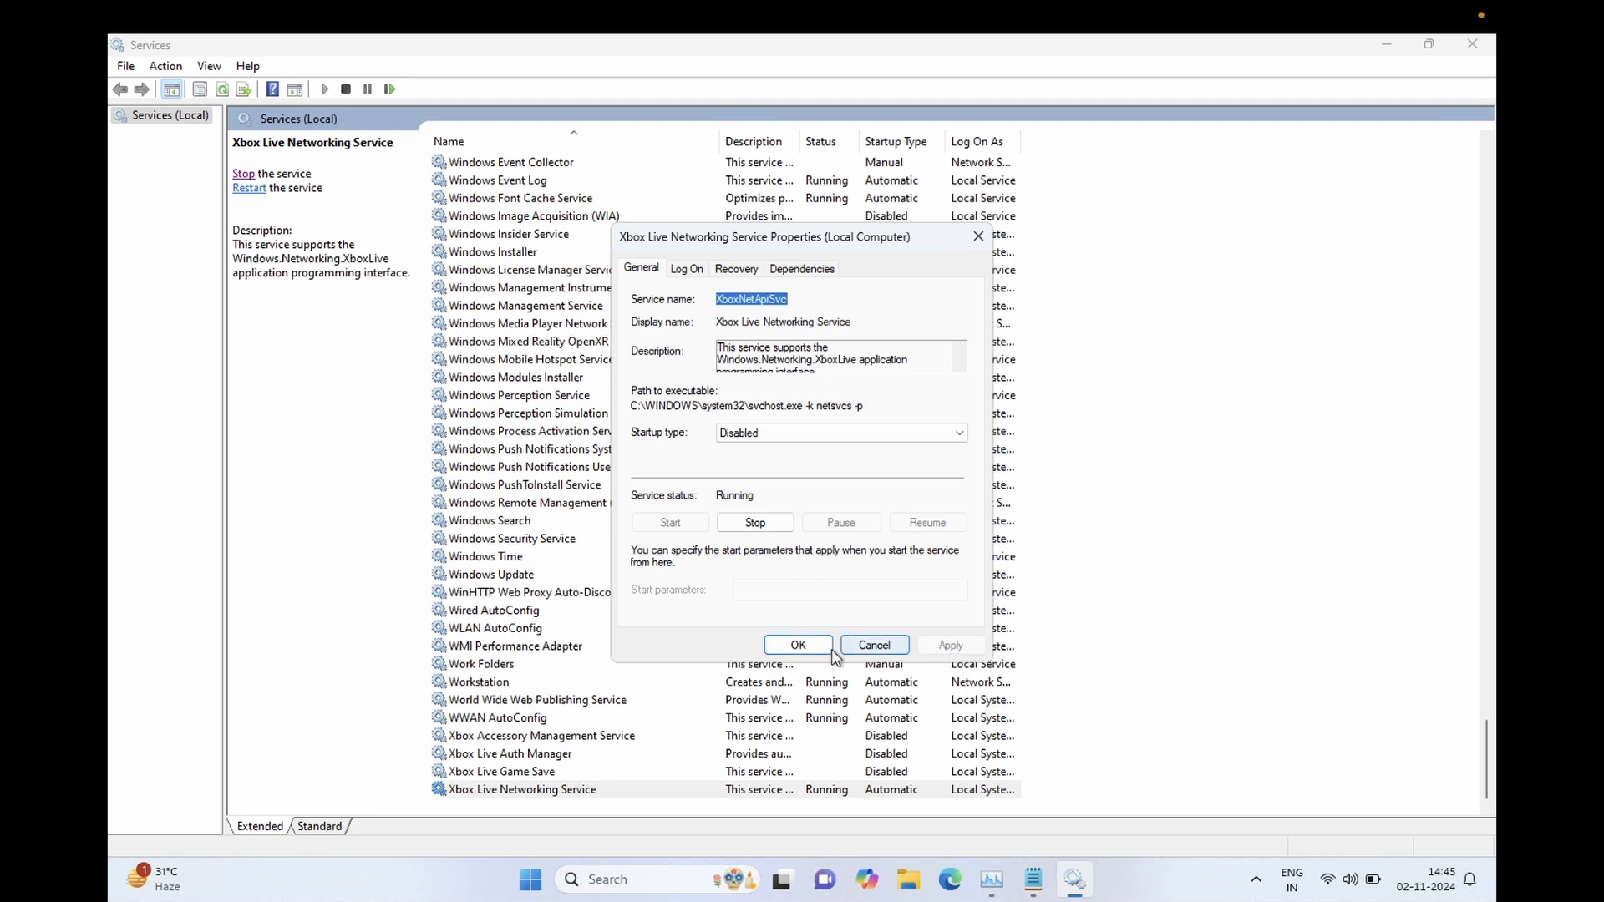
left_click(764, 524)
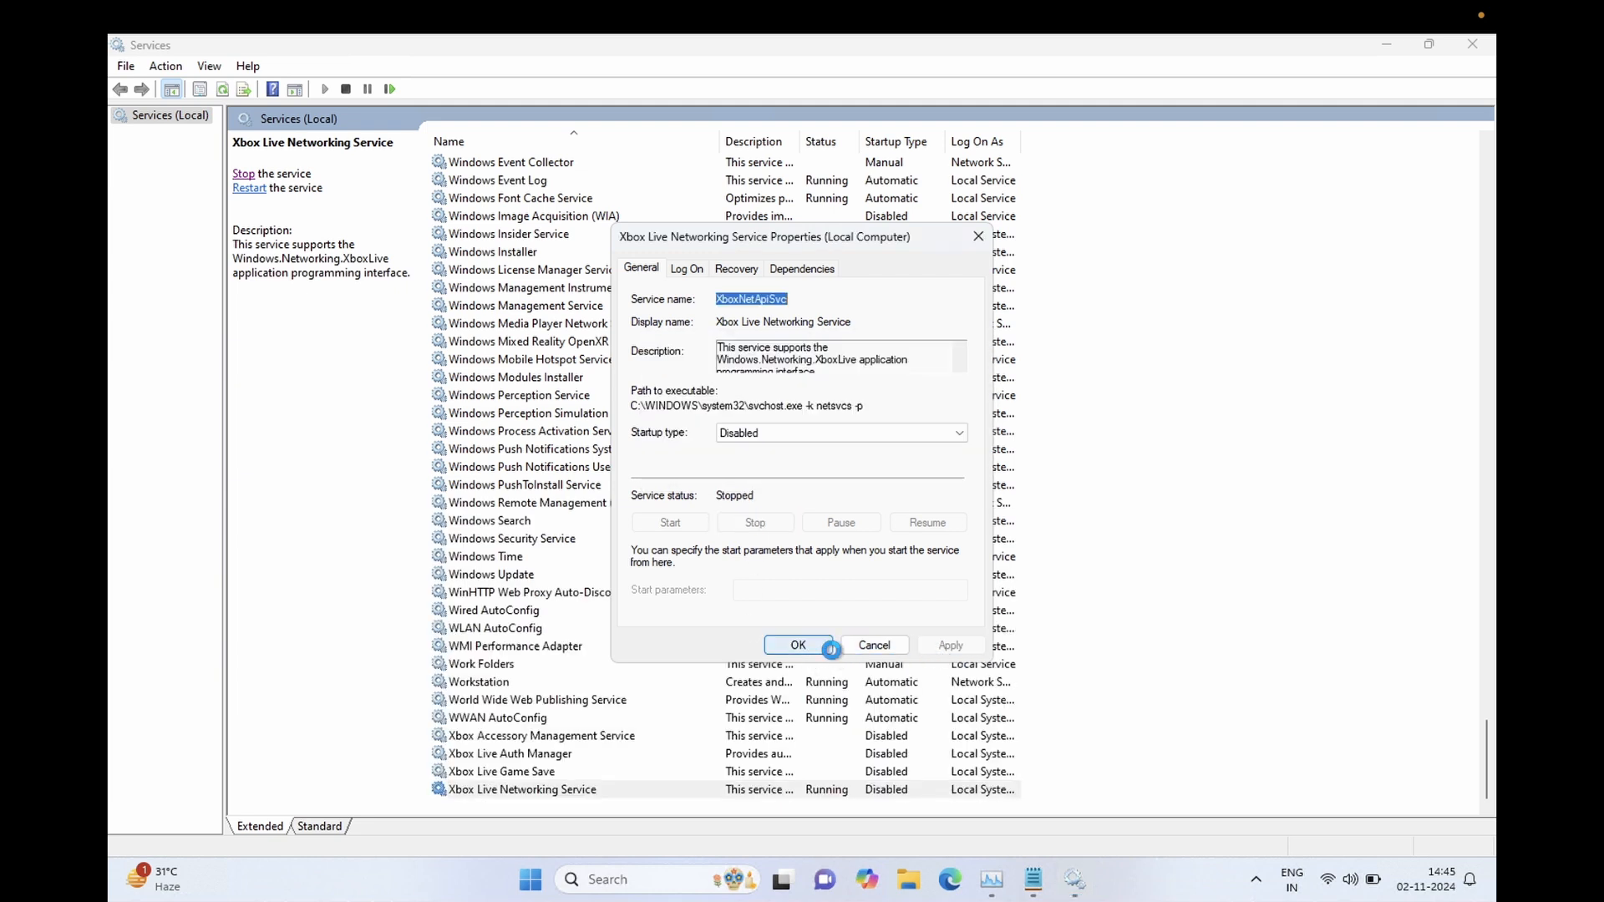
left_click(799, 646)
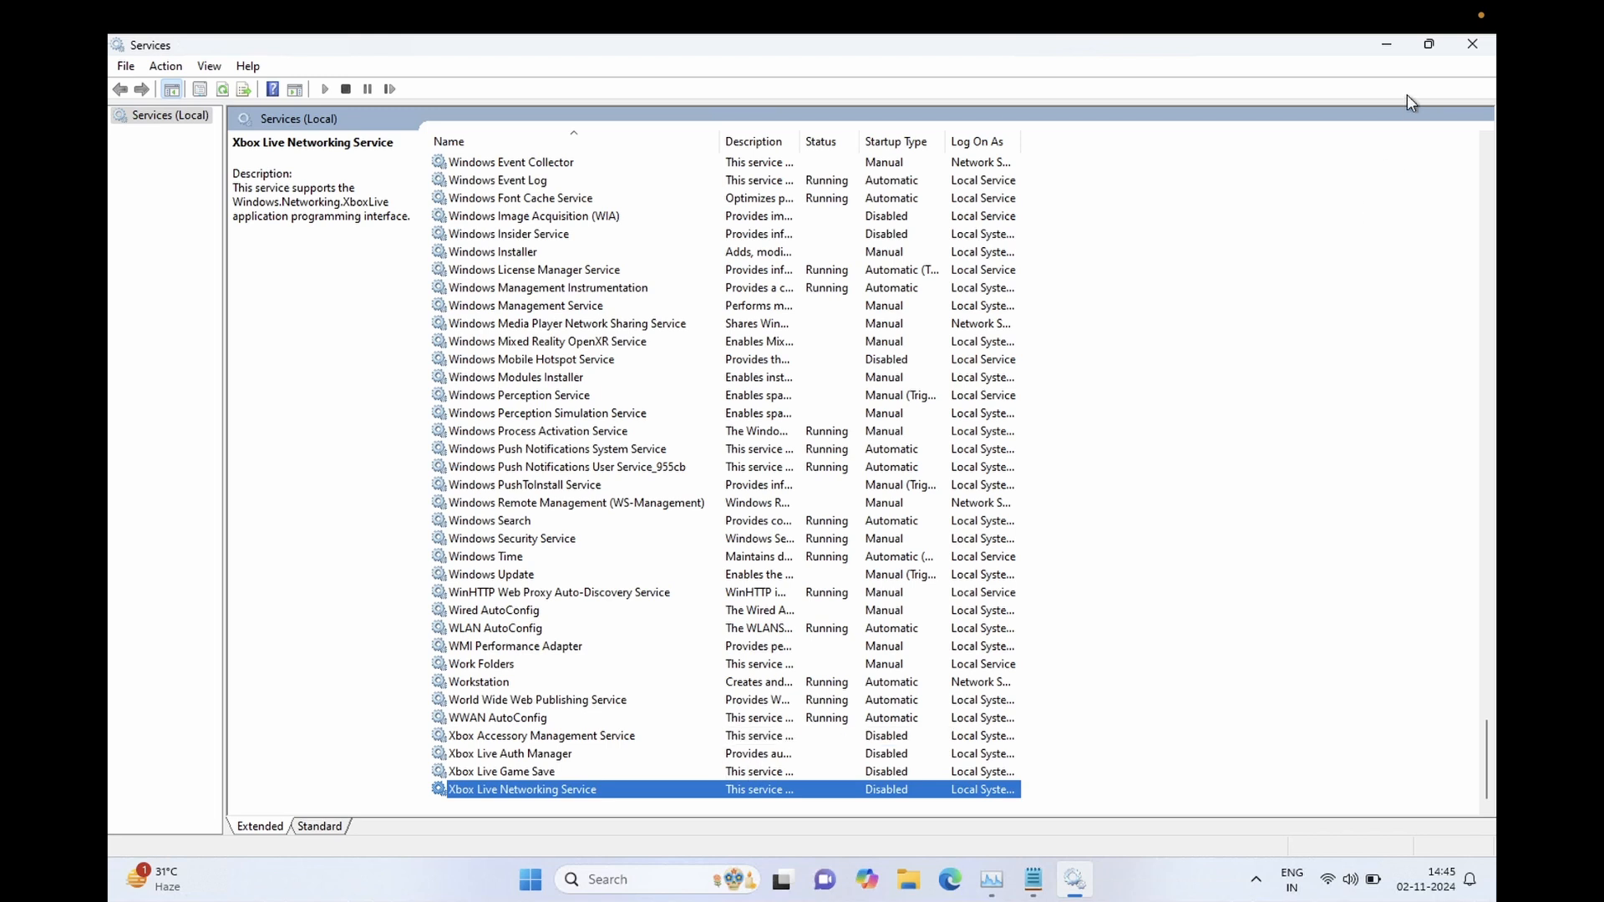
left_click(1473, 45)
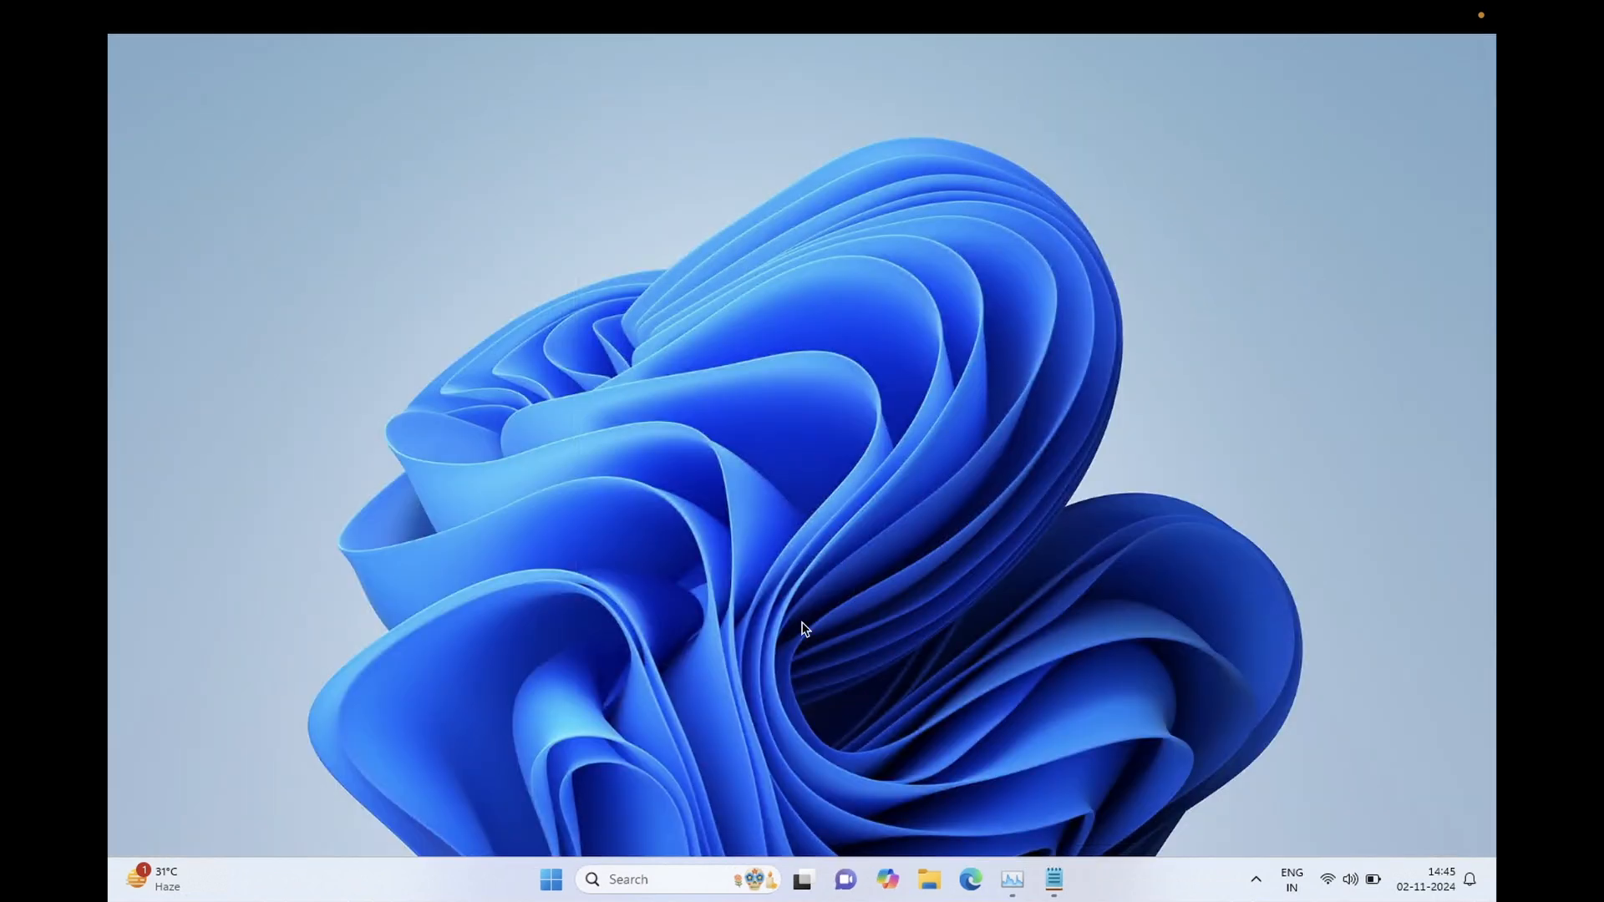
Search Windows for "advanced system", view the advanced system settings and open the Performance settings
left_click(640, 878)
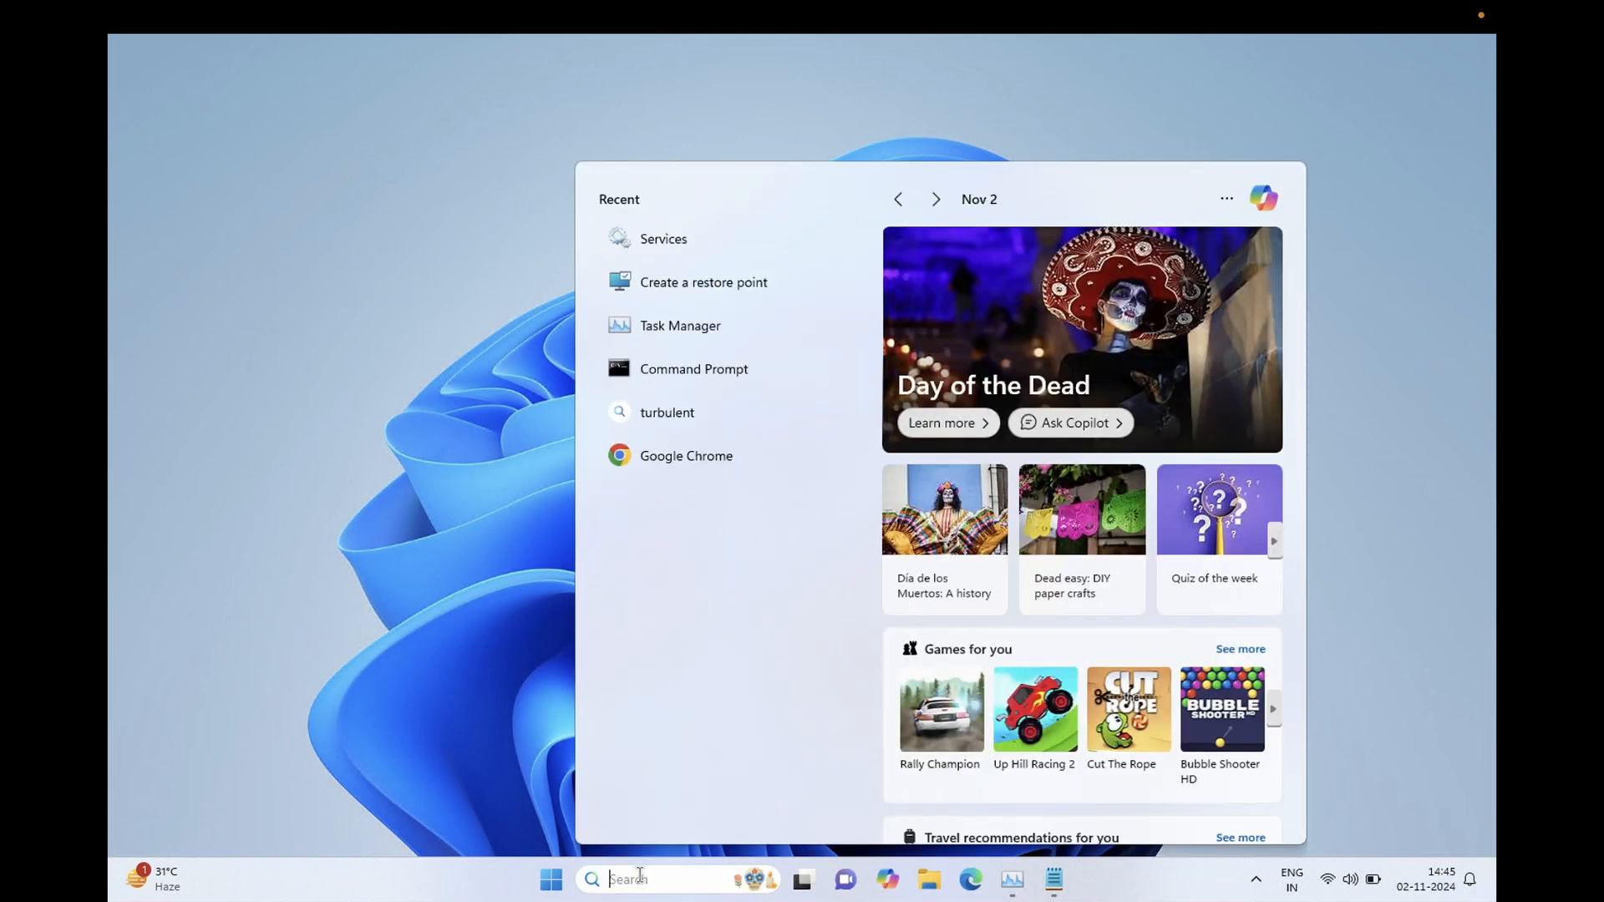
type("ad")
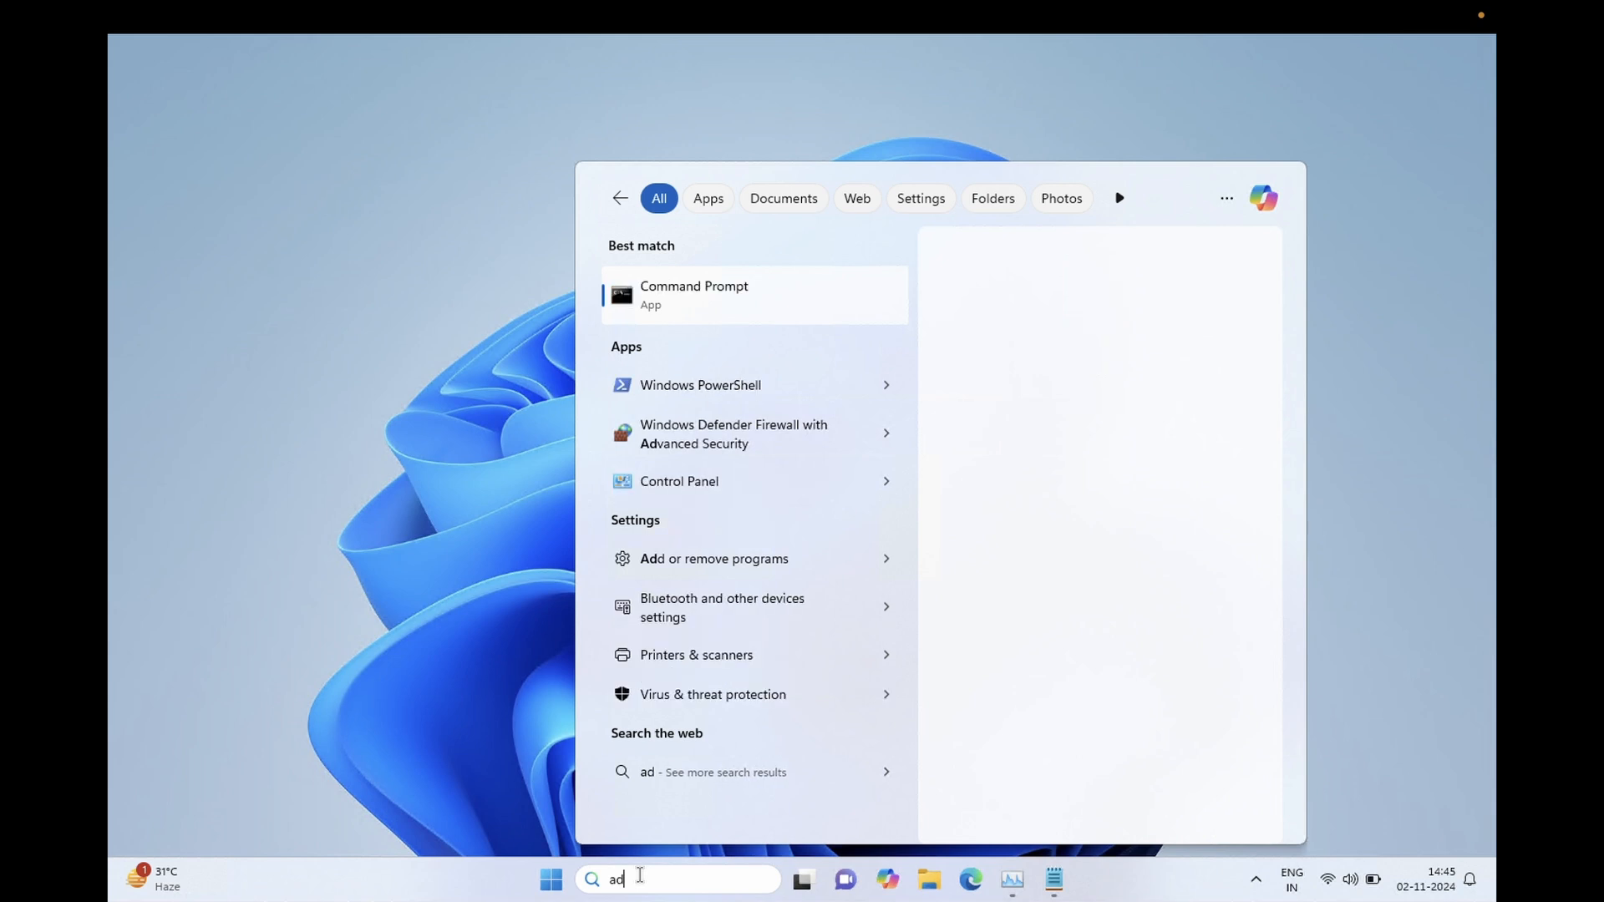
type("vance vi")
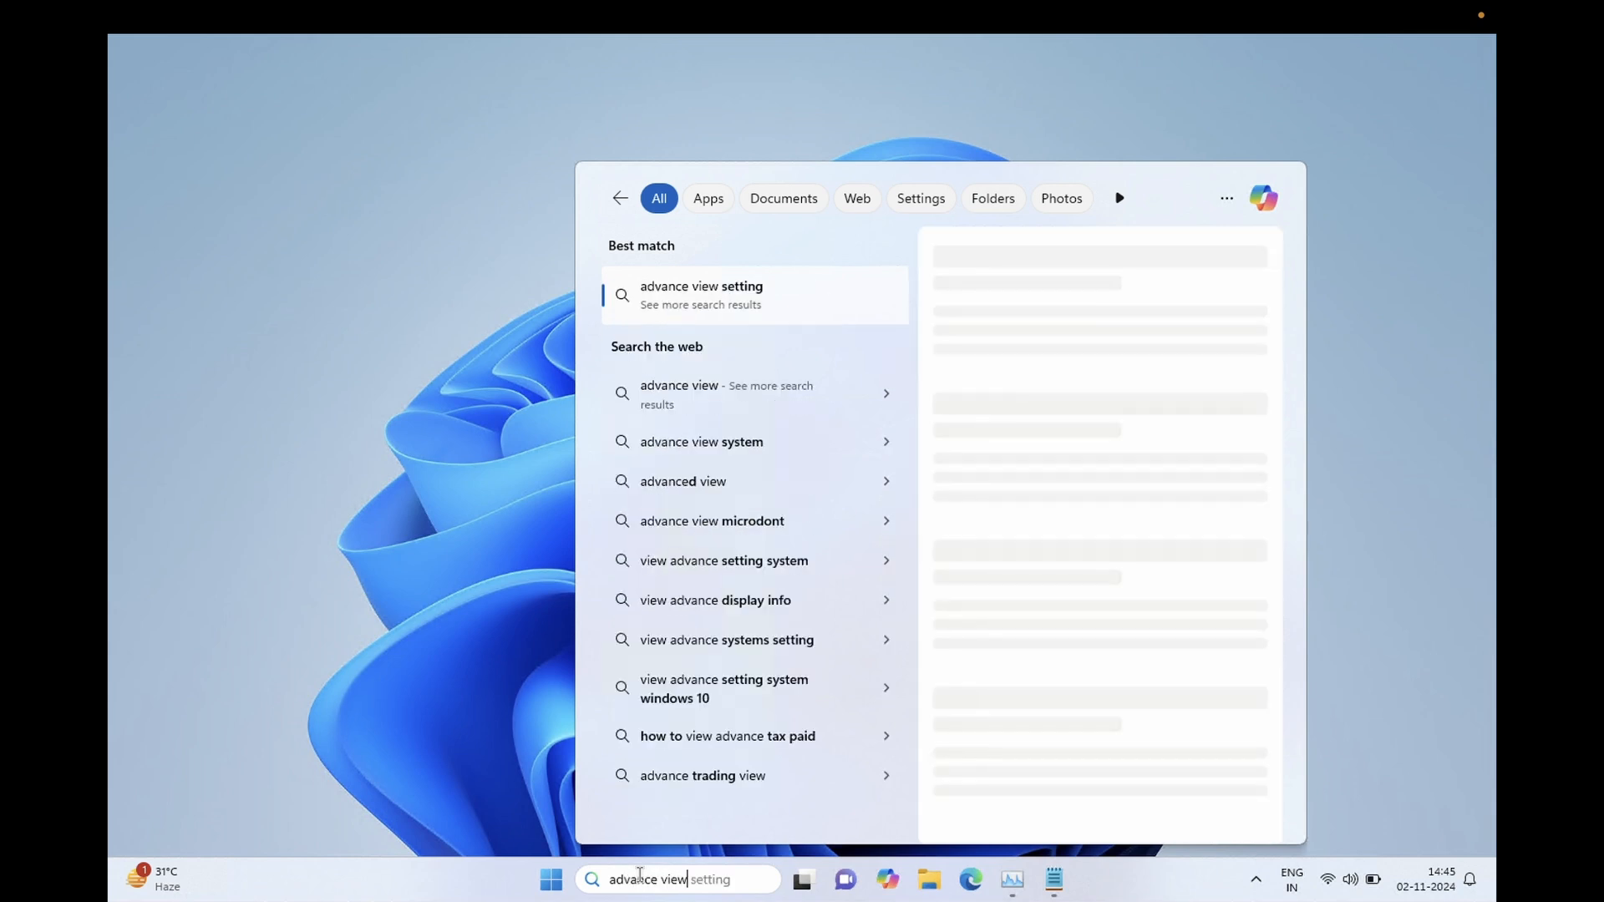
type("ew")
key("BackSpace")
key("BackSpace")
key("BackSpace")
key("BackSpace")
key("BackSpace")
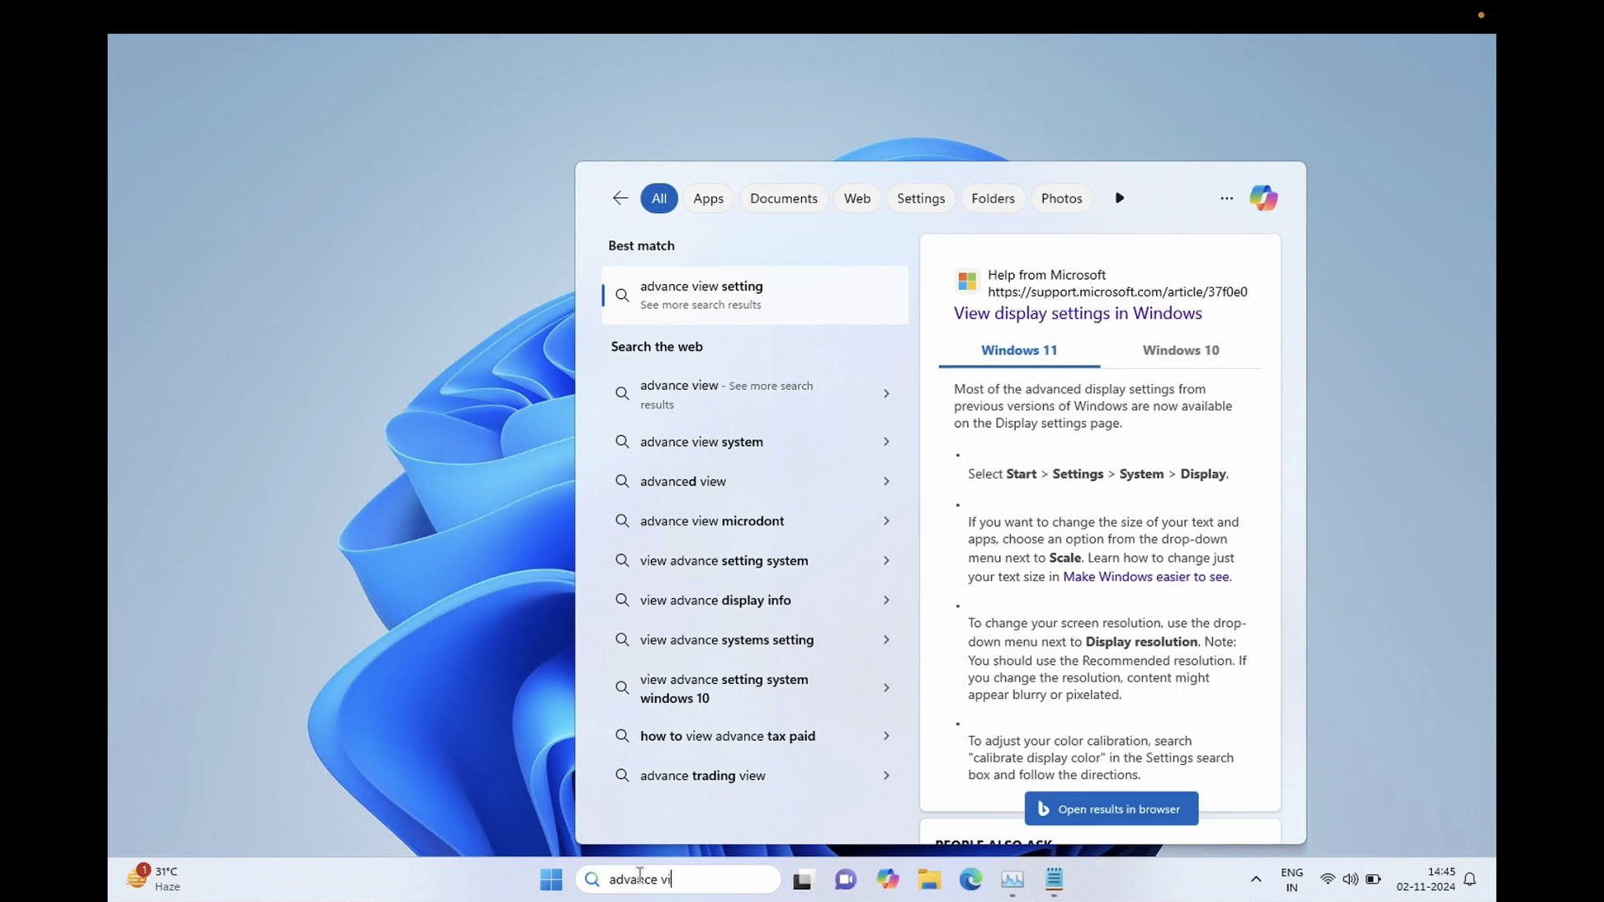
type("d system")
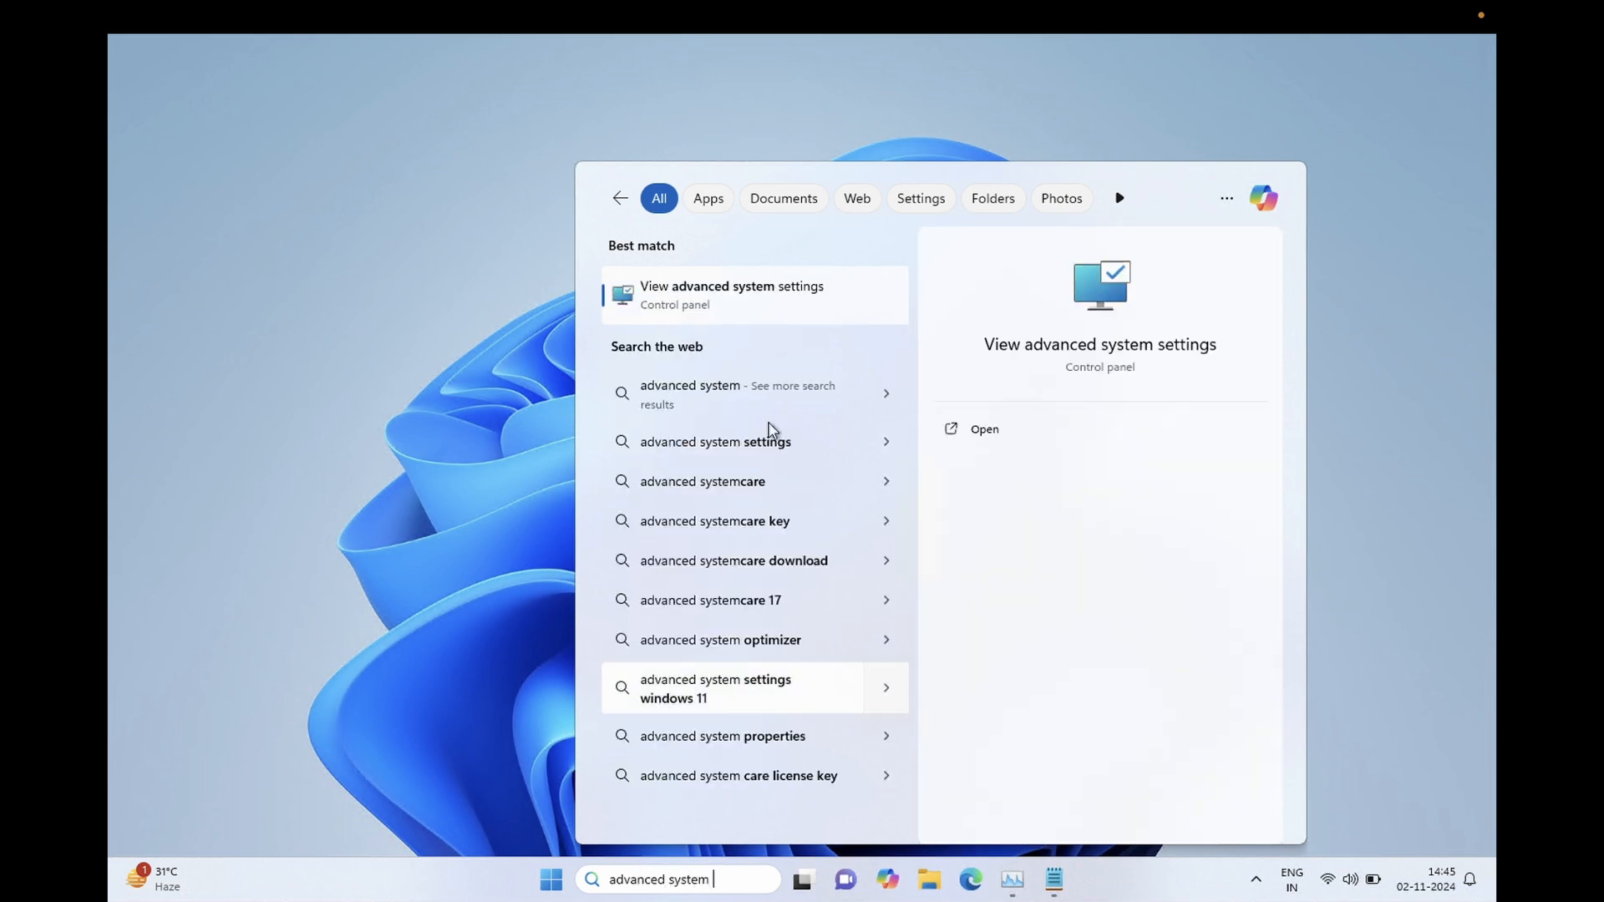
left_click(809, 305)
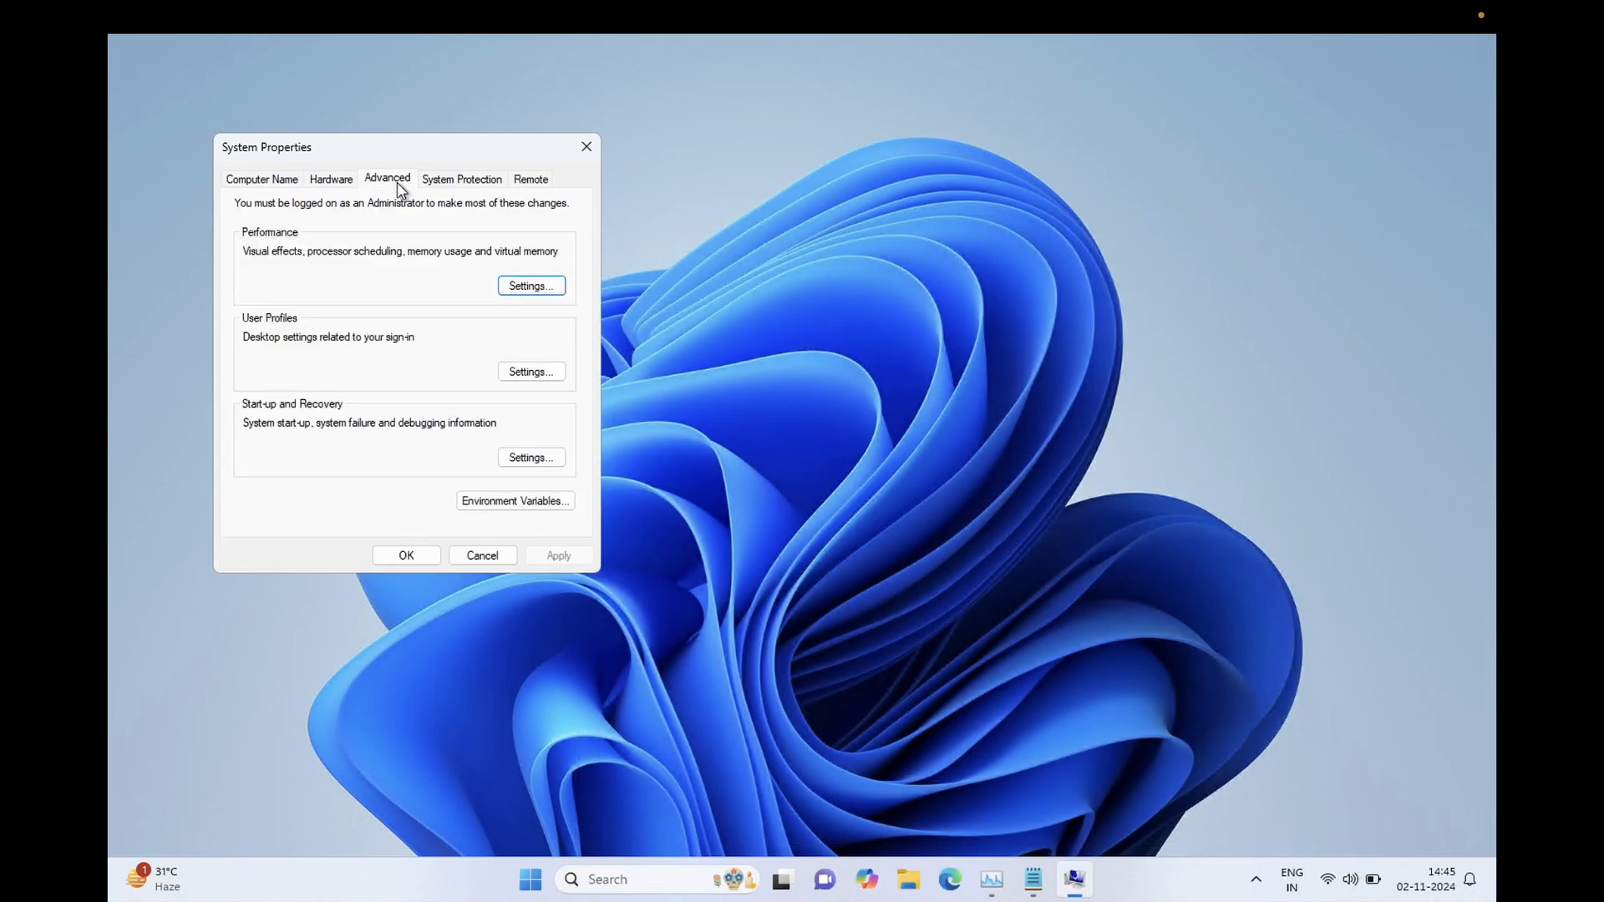
left_click(506, 286)
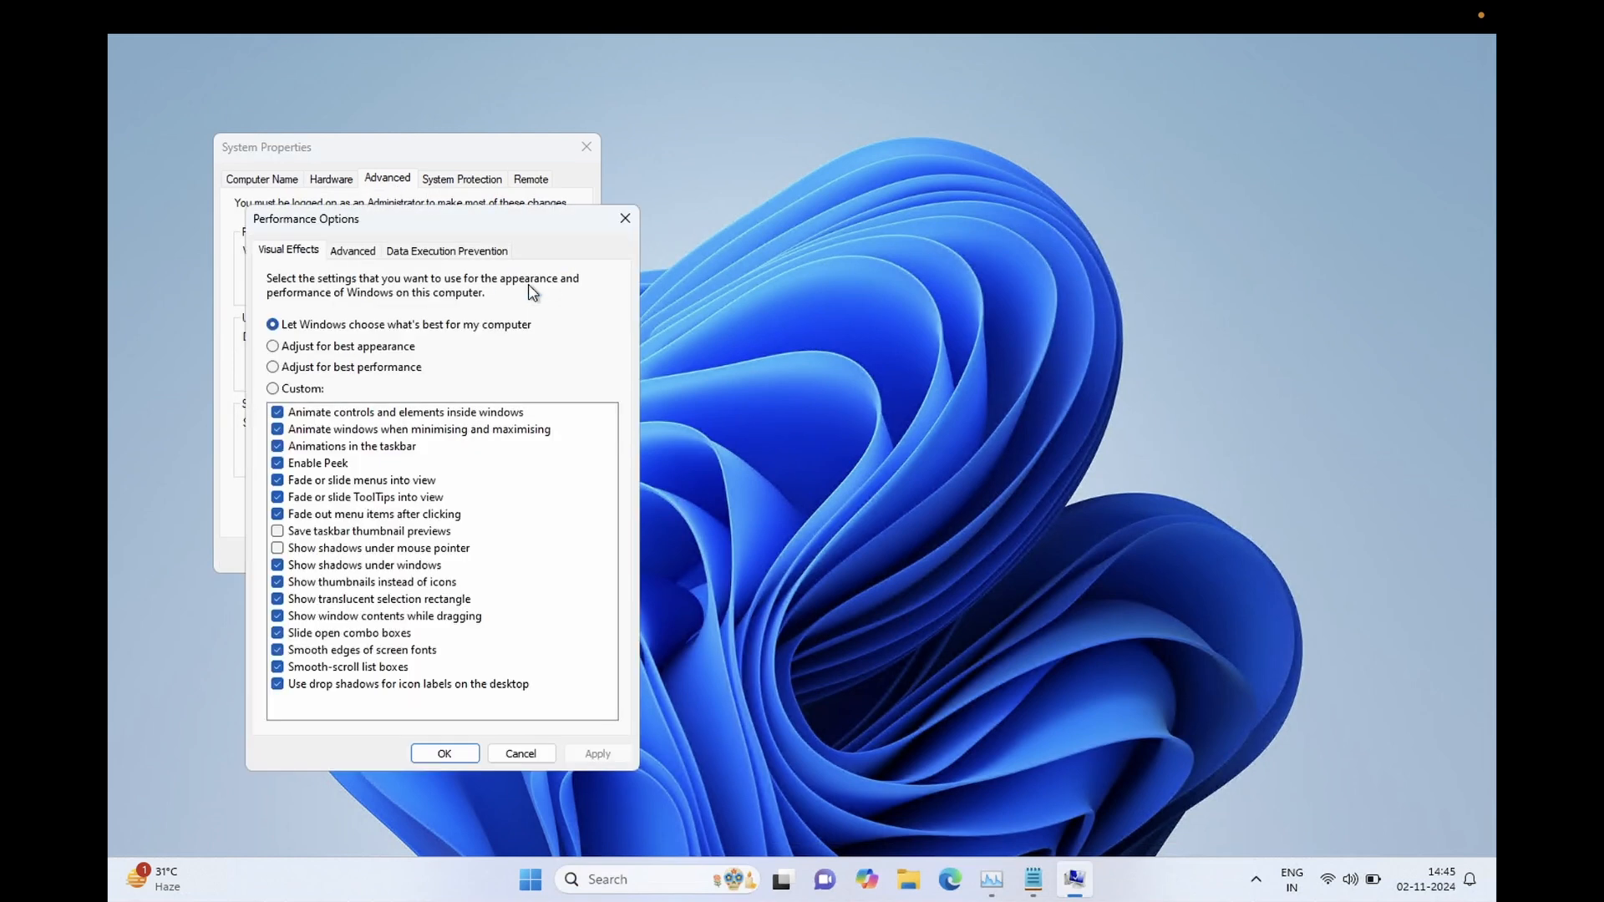
Switch the visual effects to Custom and turn off every enabled effect, from window control animations to desktop icon label shadows
left_click_drag(504, 209, 662, 211)
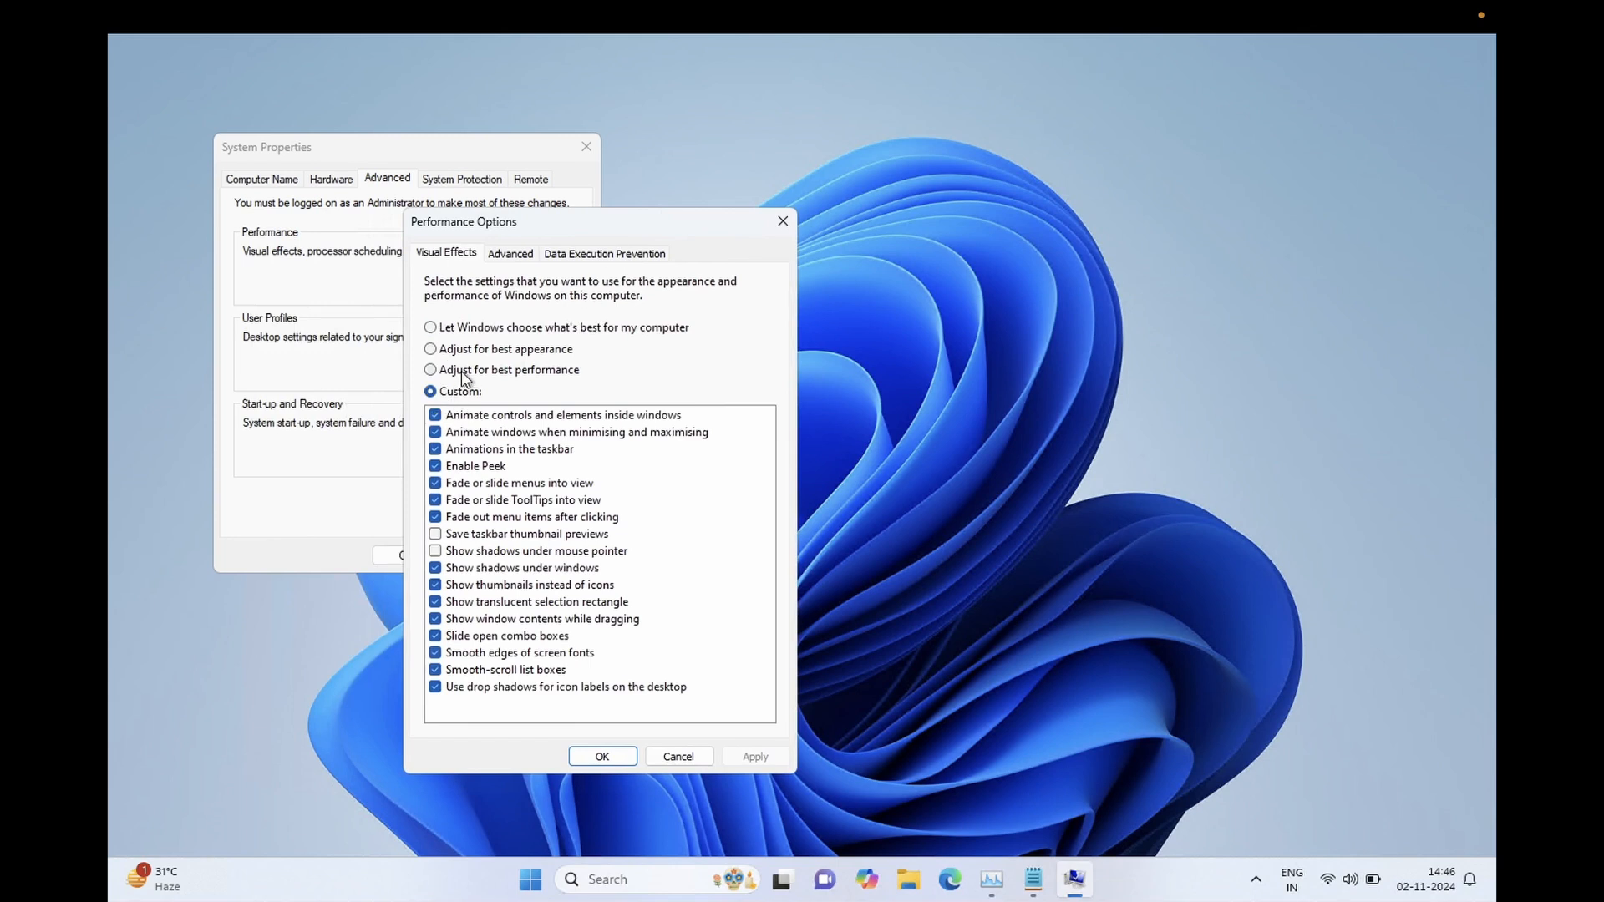
left_click(435, 433)
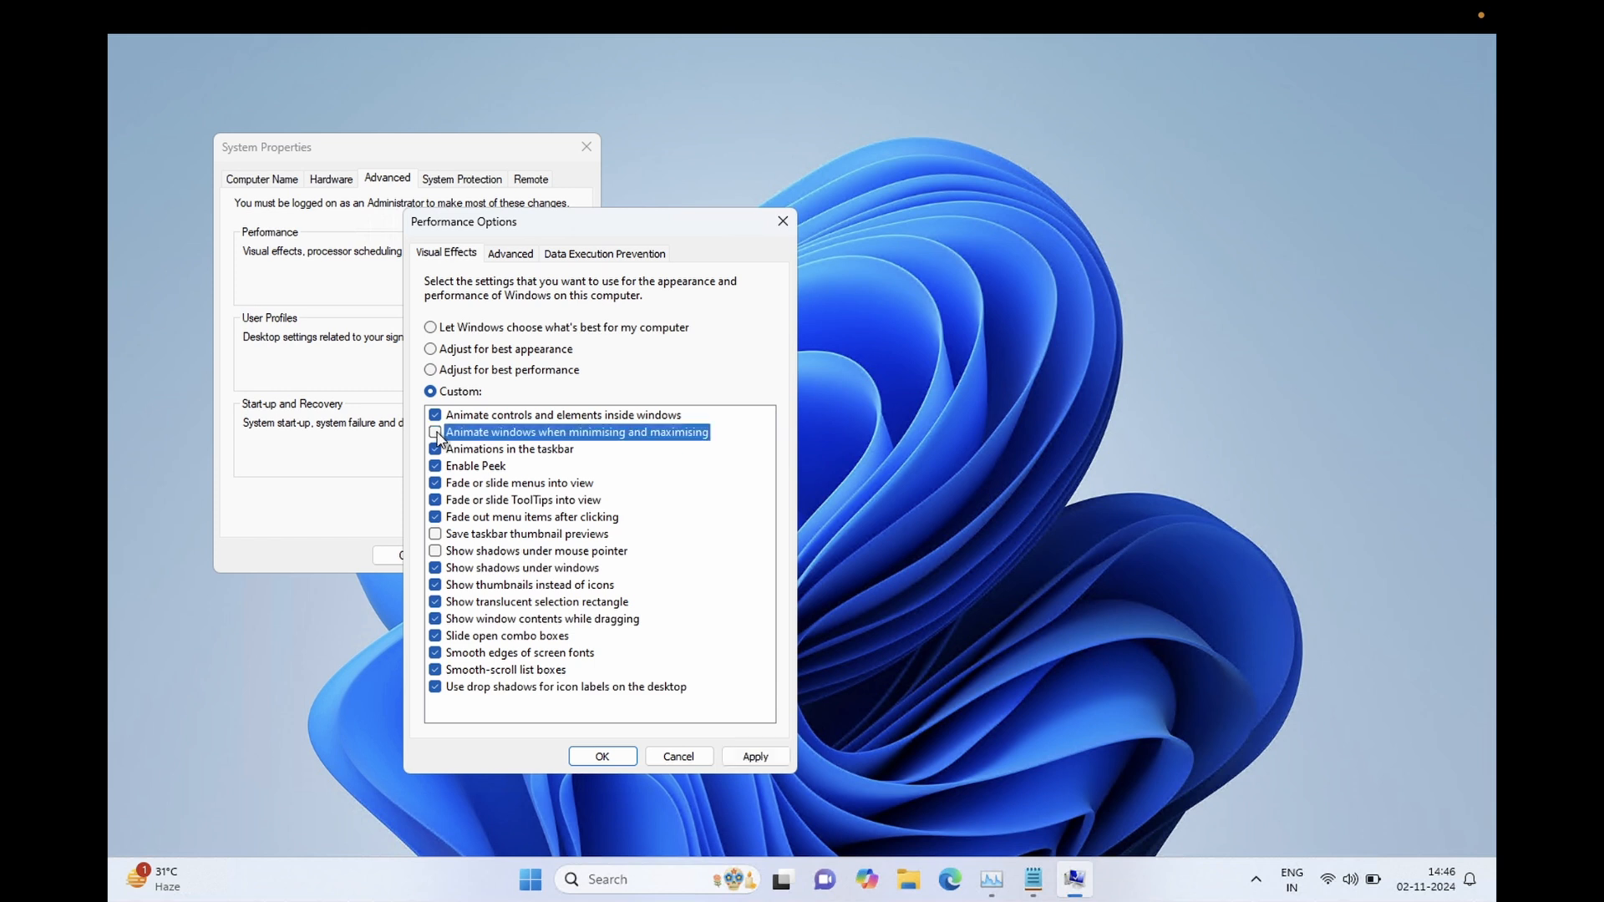
left_click(435, 415)
left_click(436, 449)
left_click(436, 466)
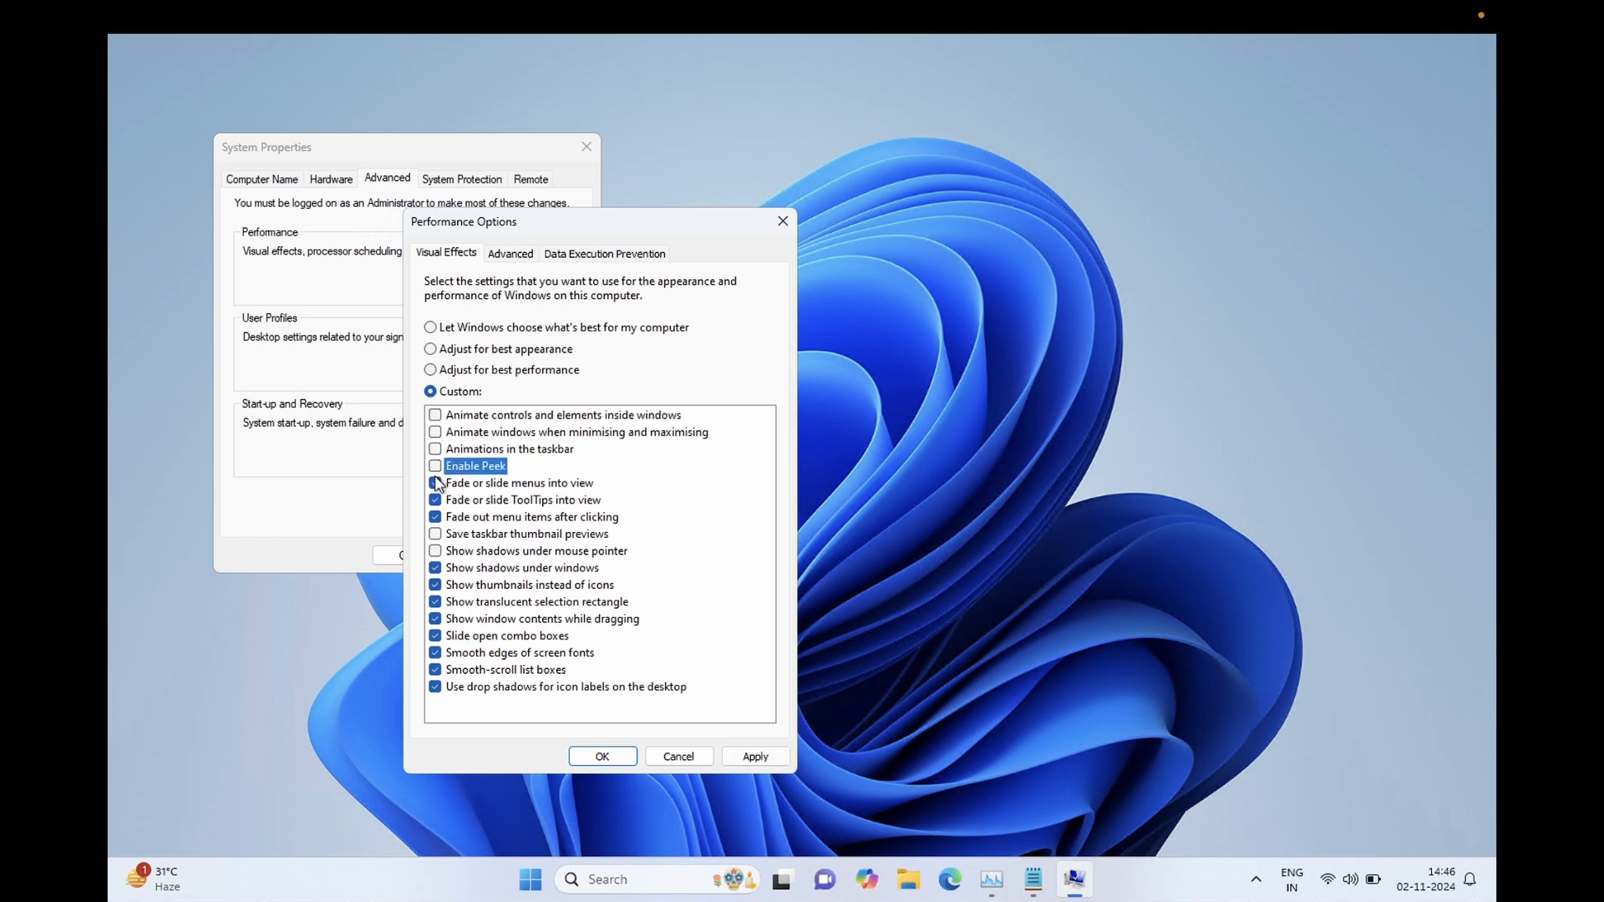
left_click(436, 483)
left_click(436, 500)
left_click(435, 518)
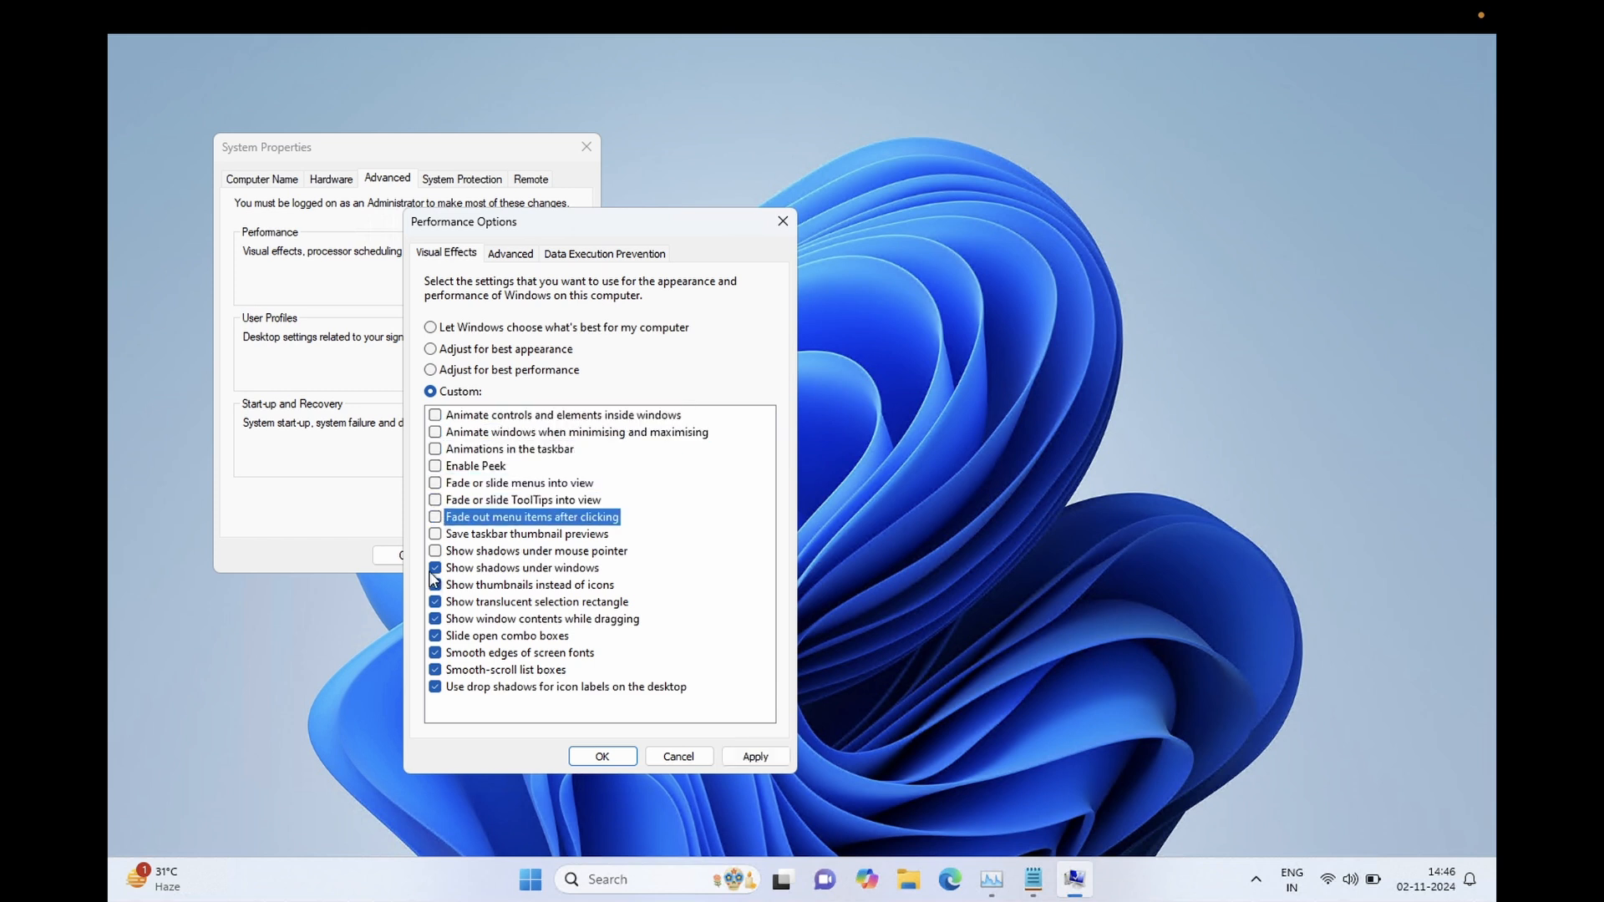
left_click(435, 569)
left_click(435, 585)
left_click(436, 602)
left_click(436, 619)
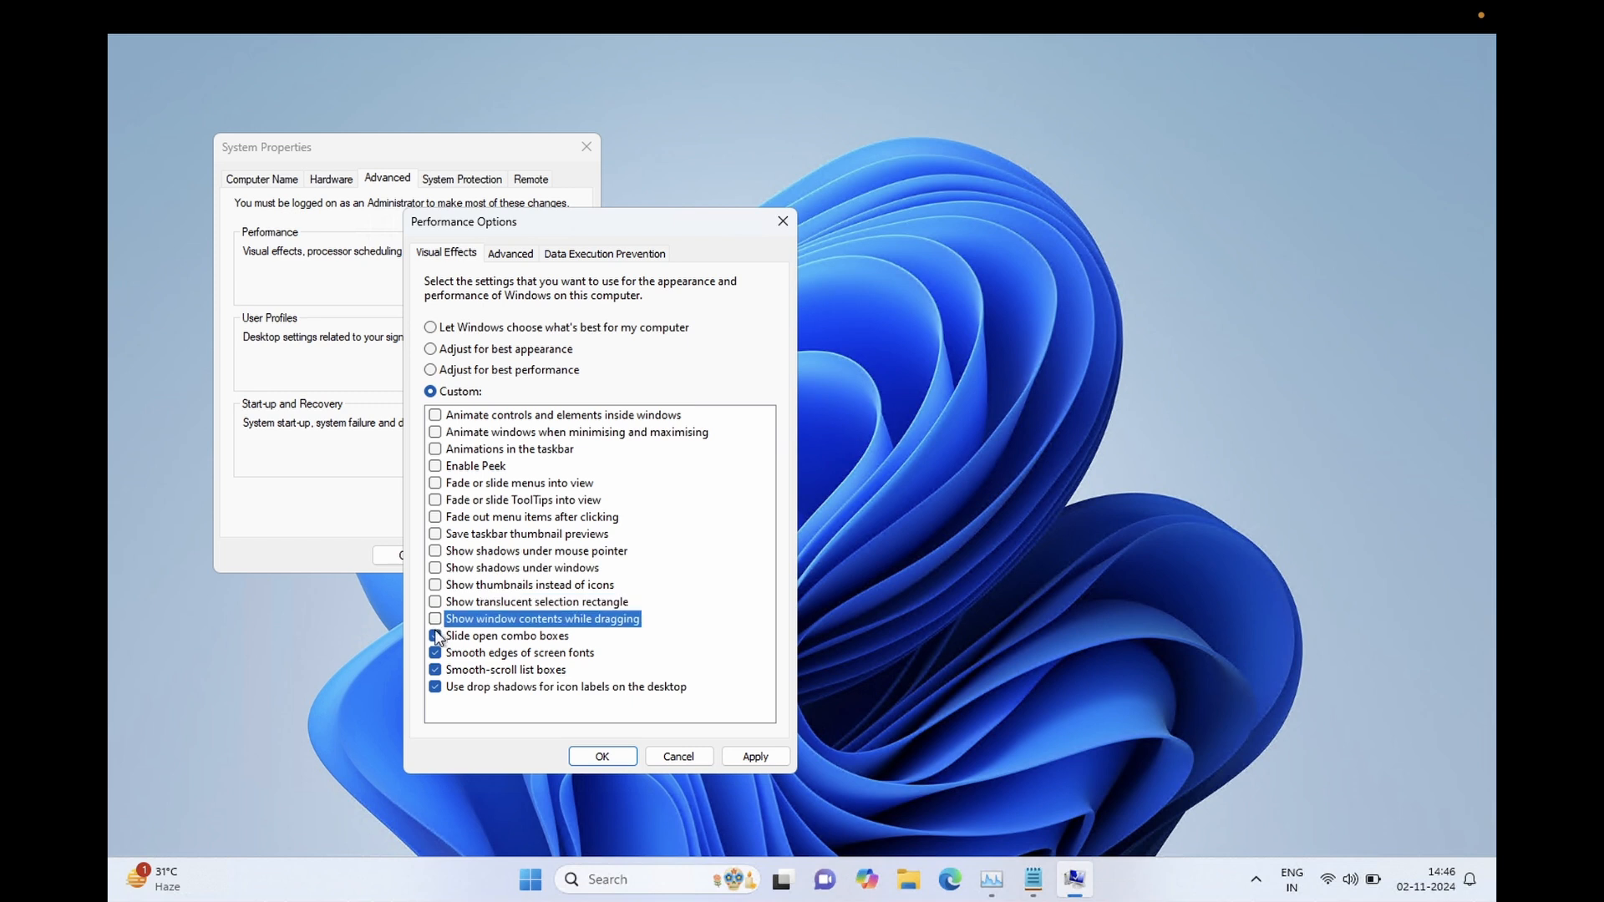
left_click(435, 636)
left_click(435, 653)
left_click(436, 671)
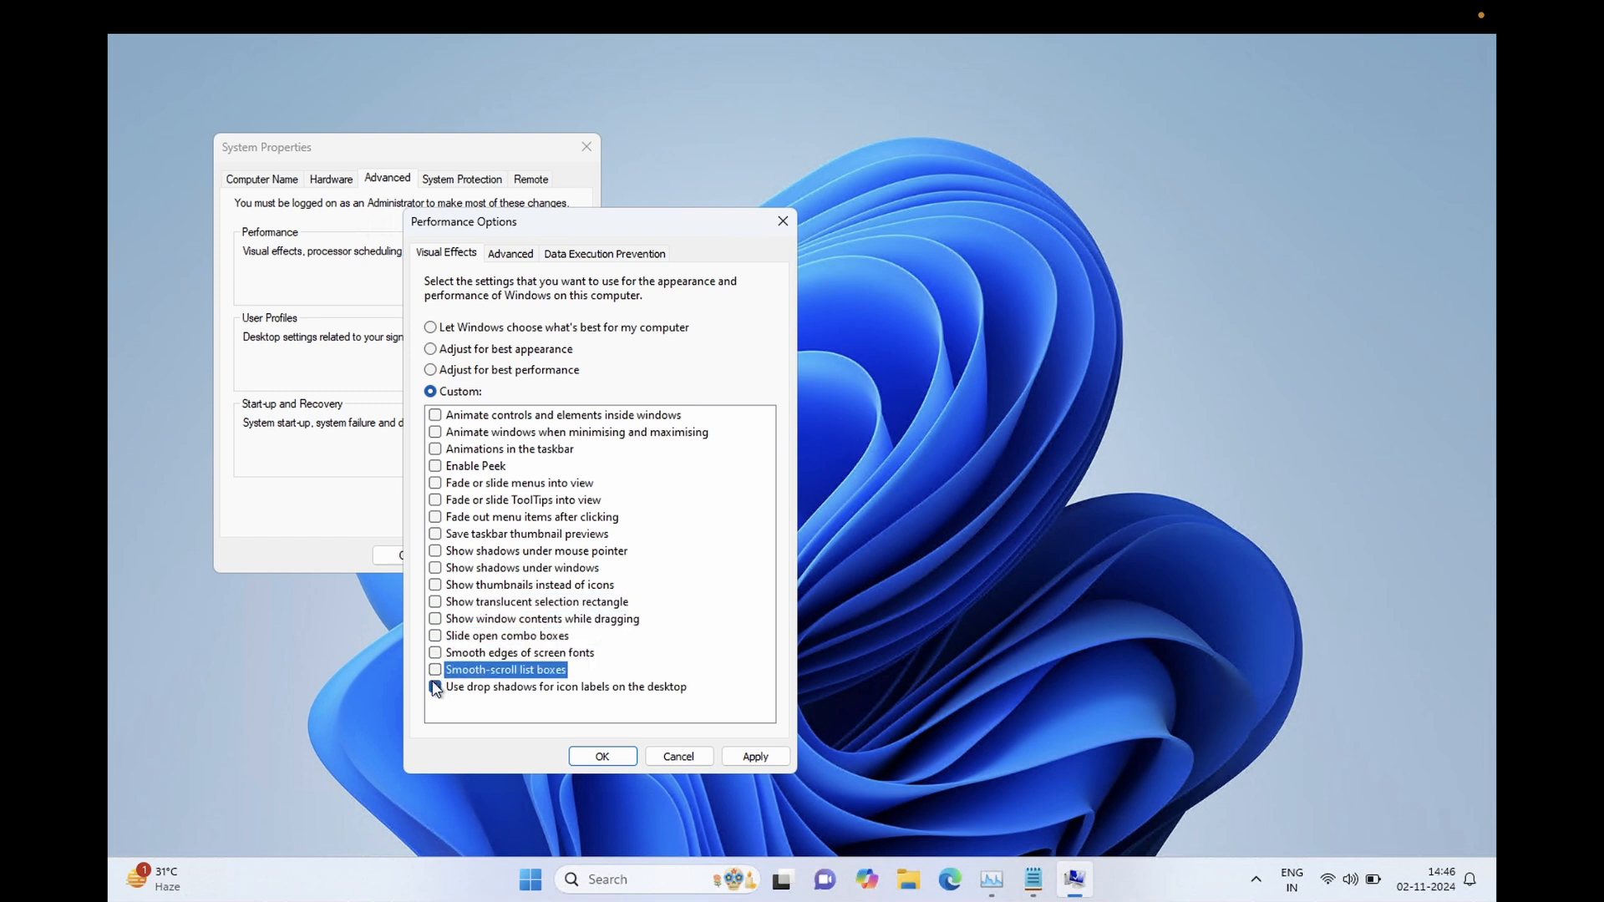
left_click(435, 687)
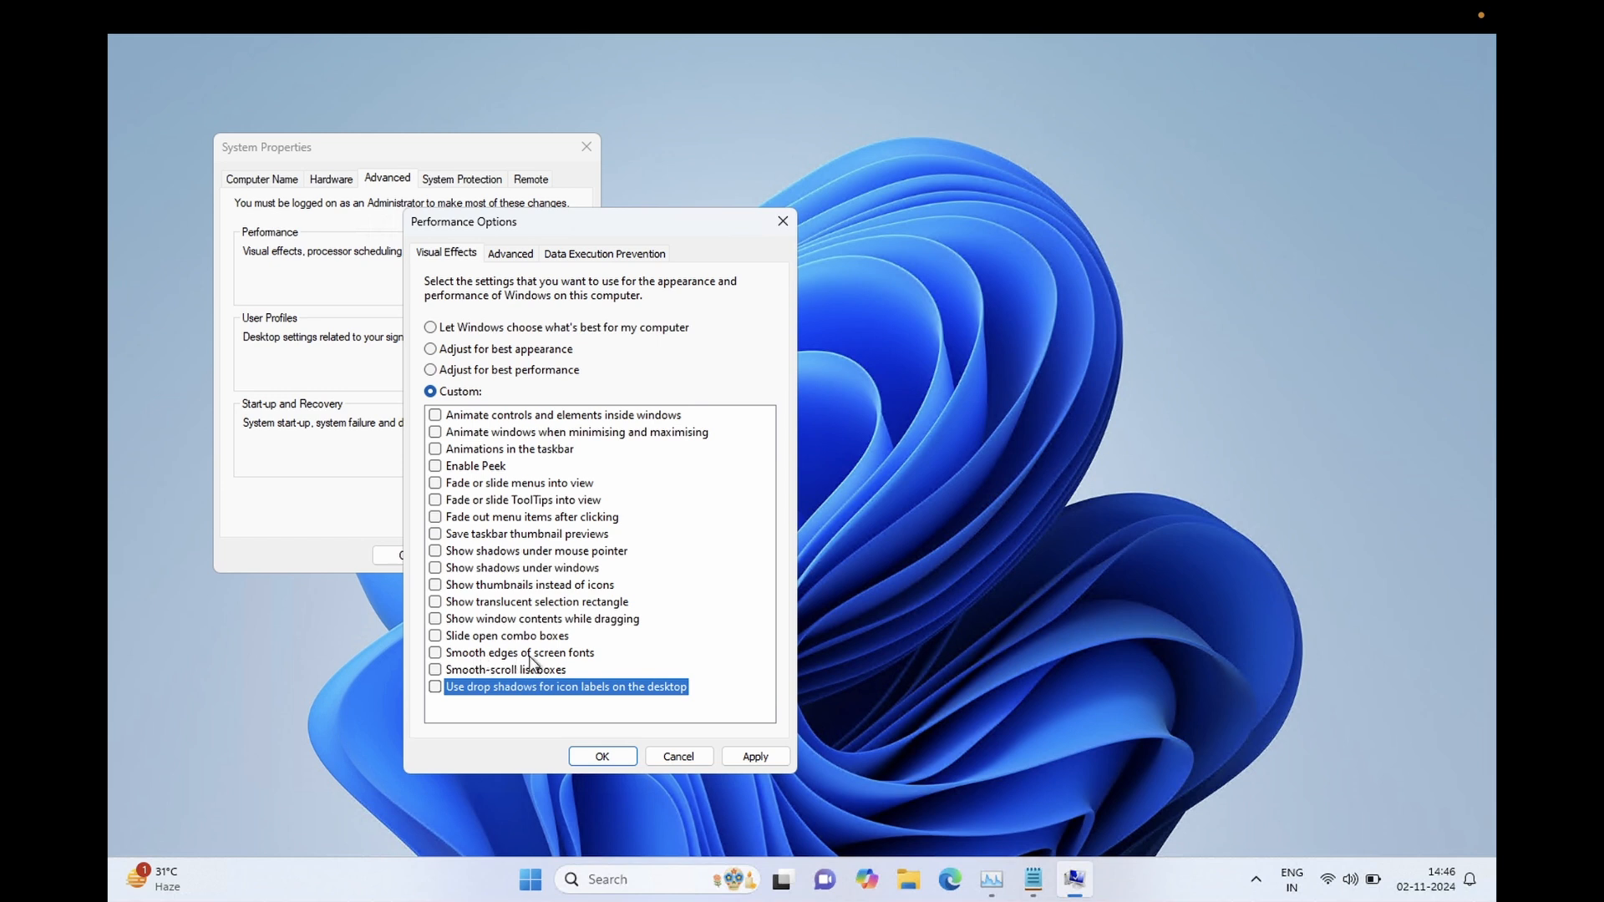
Turn on "Smooth edges of screen fonts" and "Show thumbnails instead of icons", then apply and confirm the visual effects
left_click(441, 652)
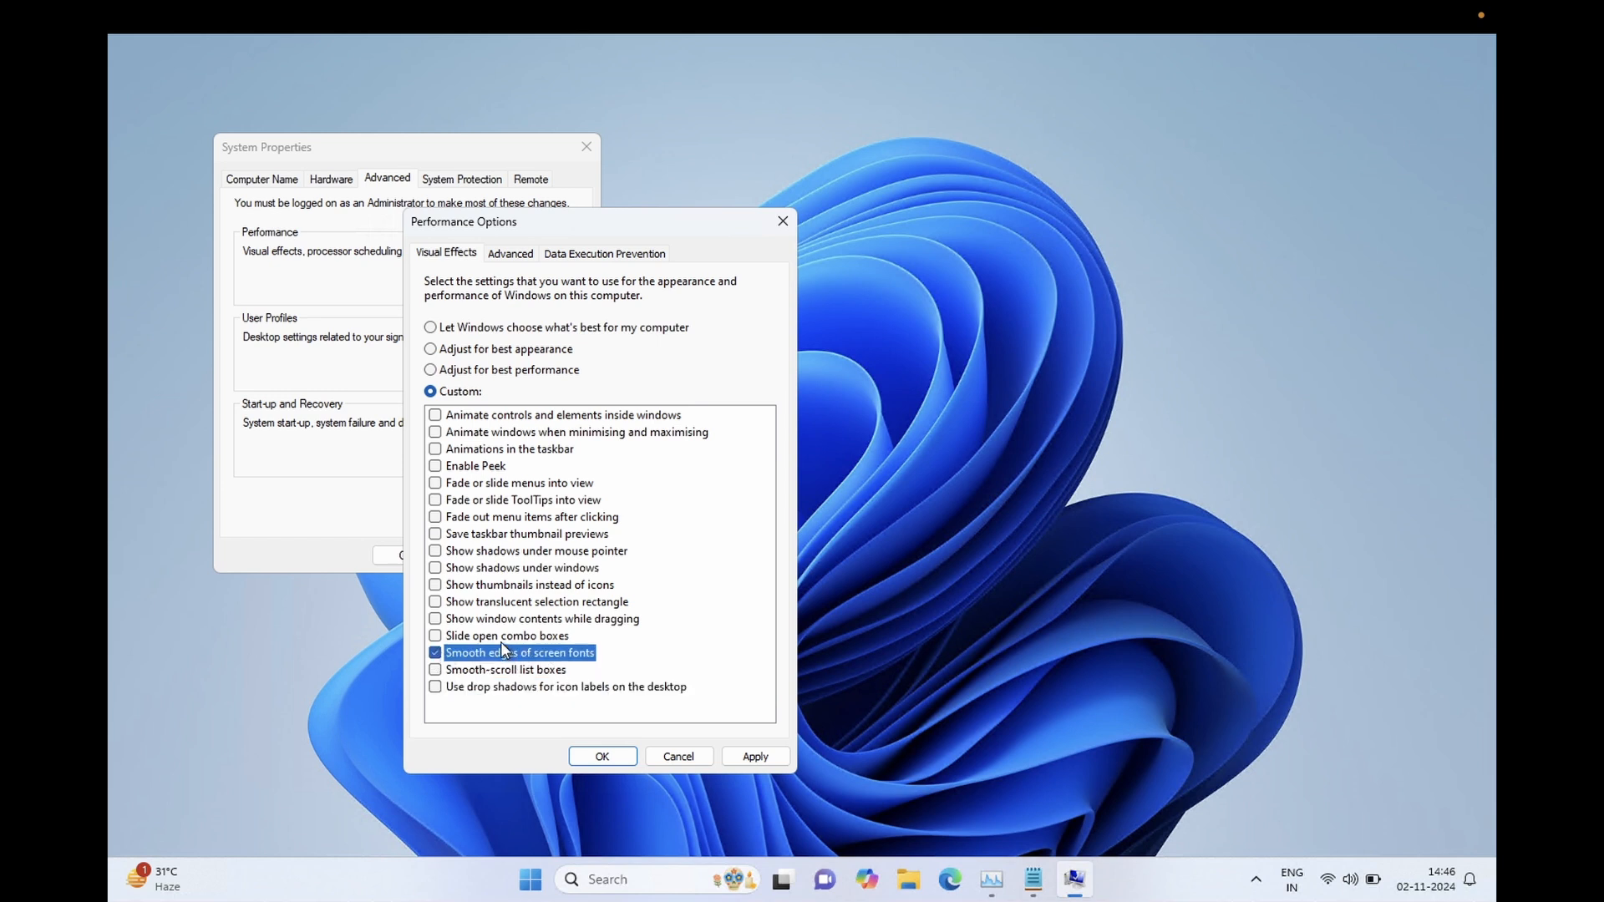
left_click(436, 586)
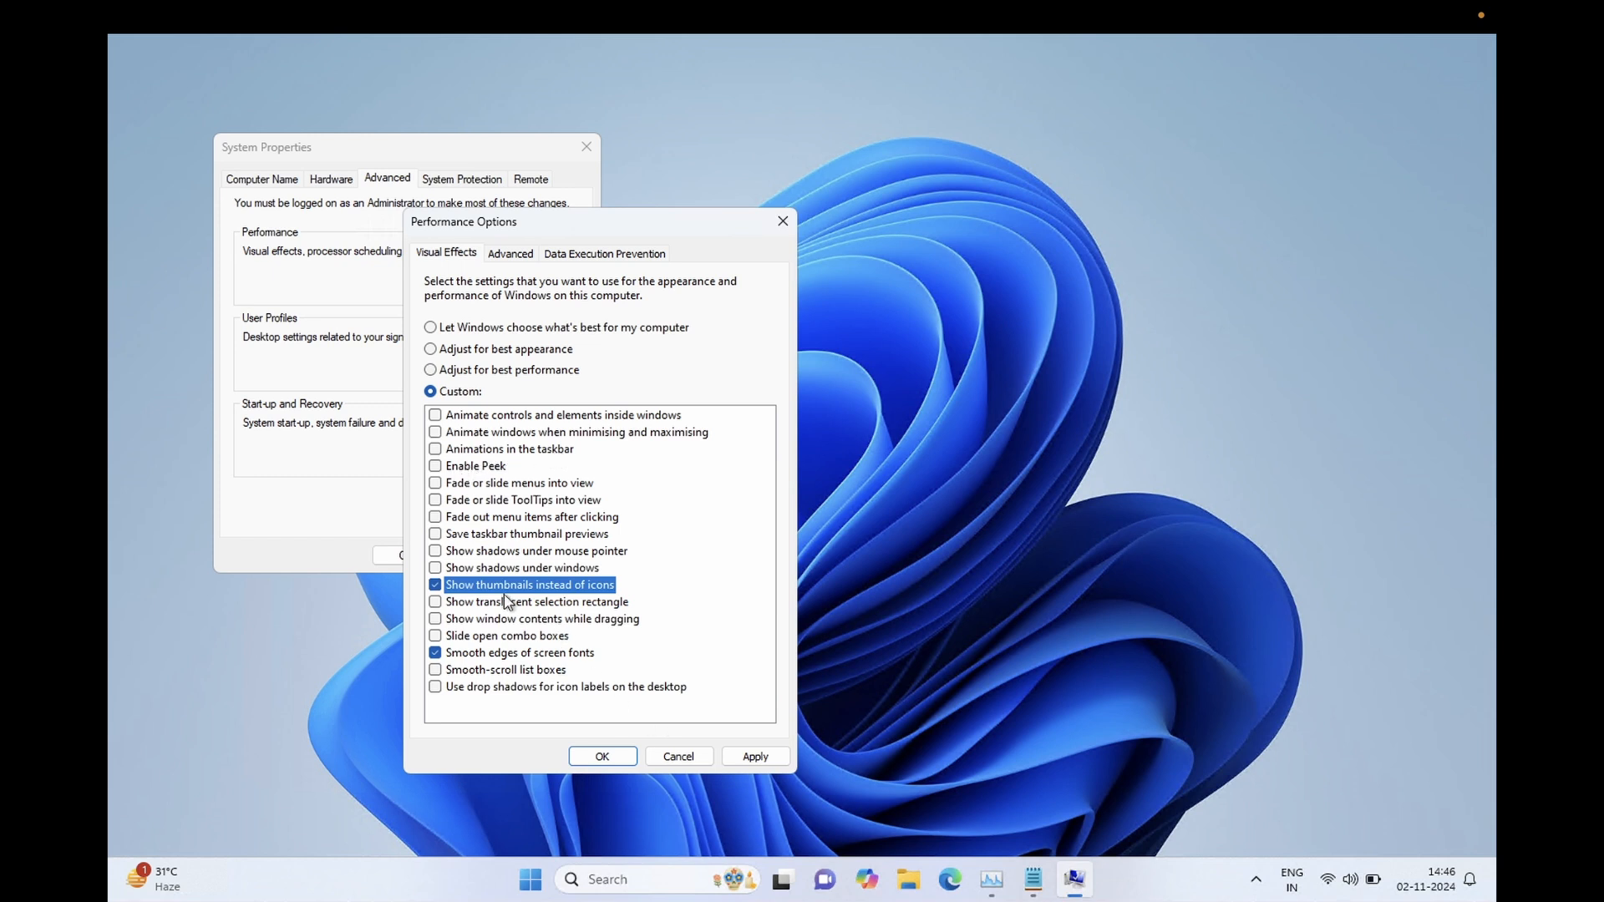
left_click(757, 759)
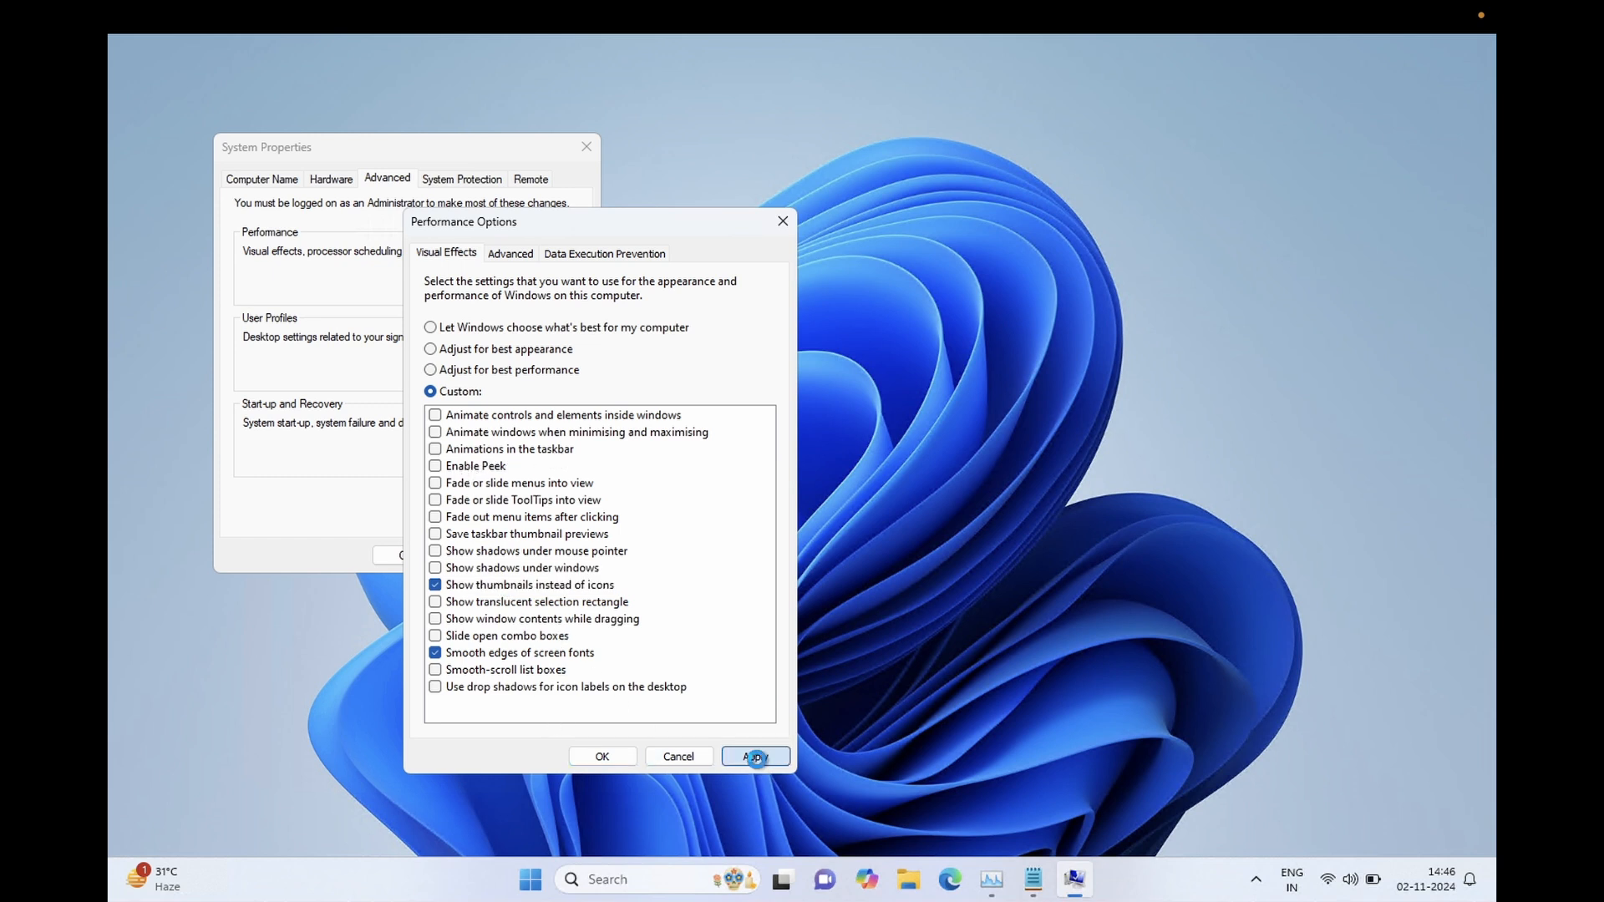
left_click(607, 756)
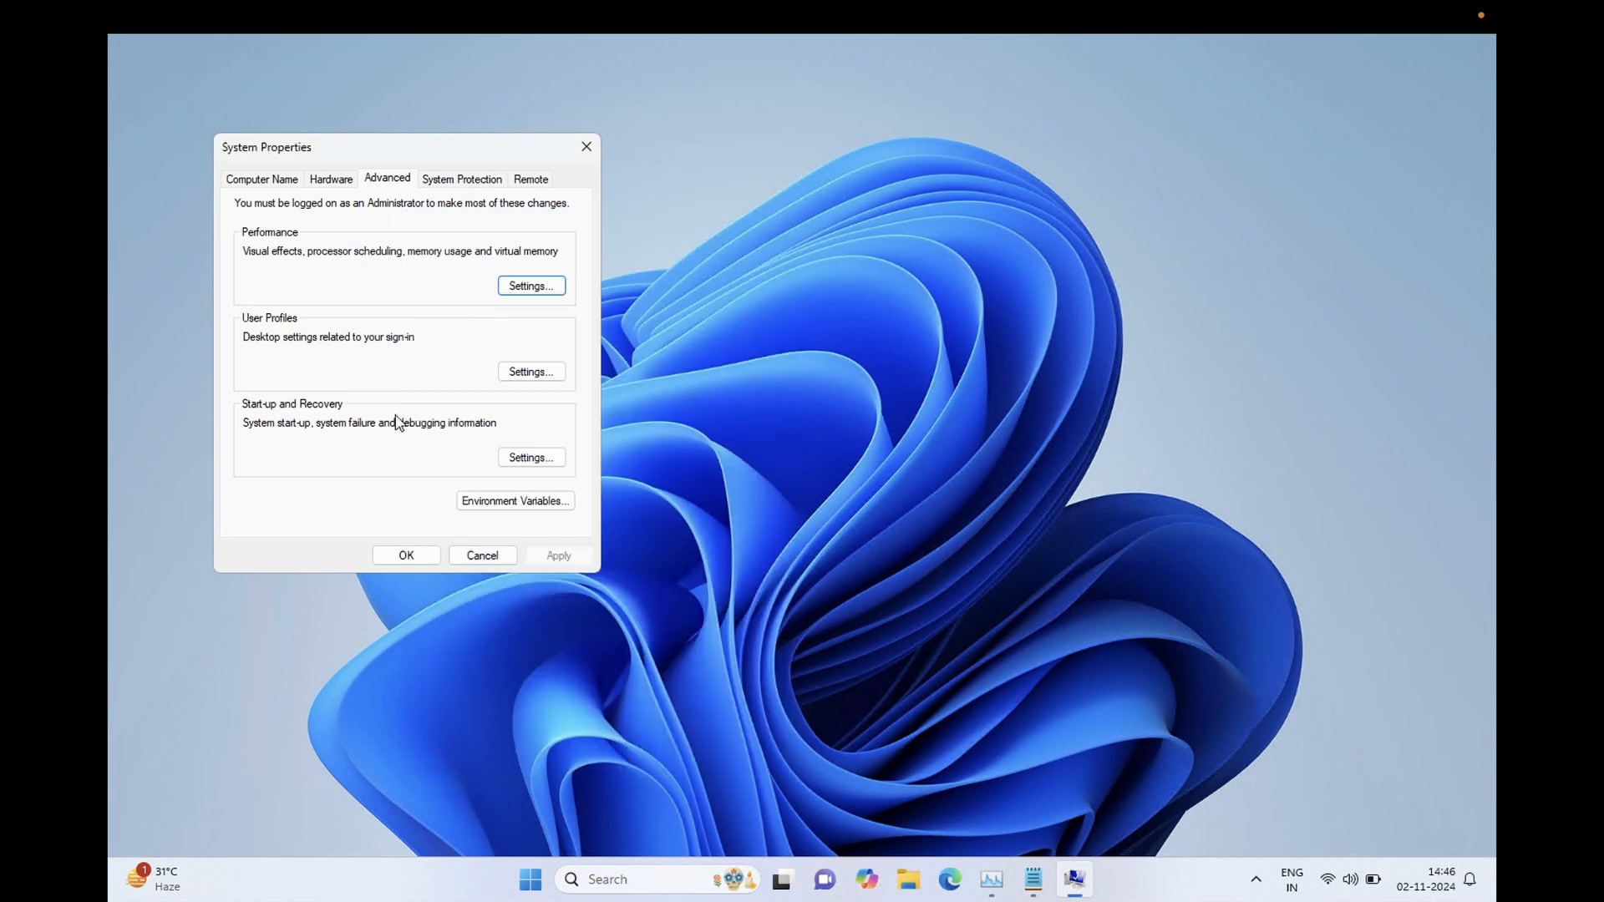
Set processor scheduling to best performance of Background services, apply it and reopen the advanced performance options to check it
left_click(542, 290)
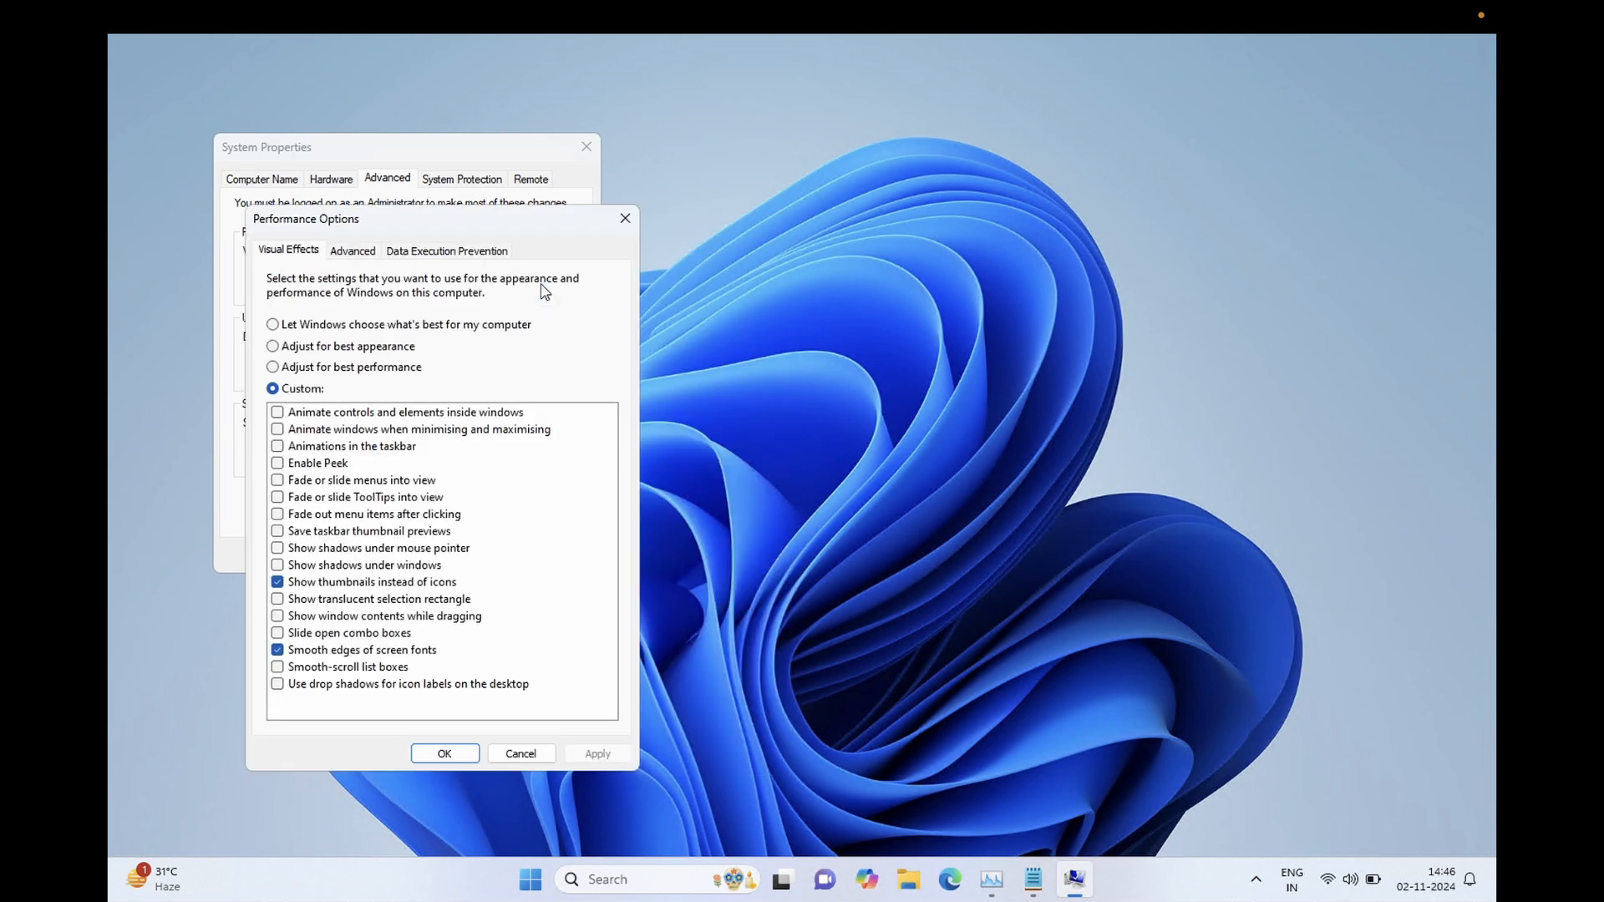
left_click(365, 256)
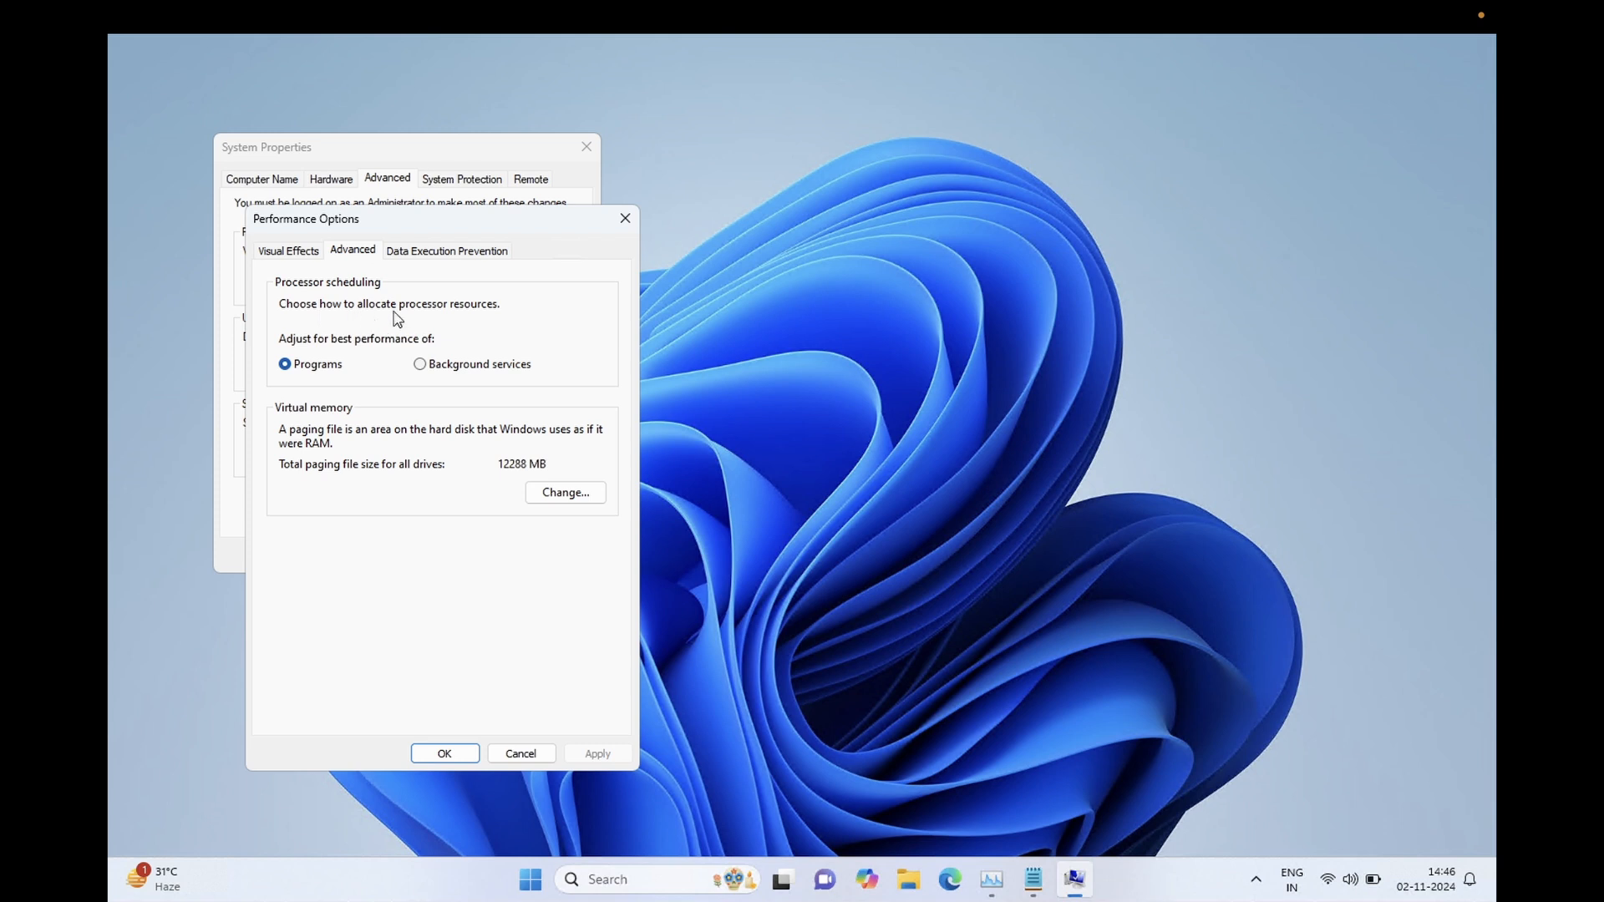
left_click(422, 366)
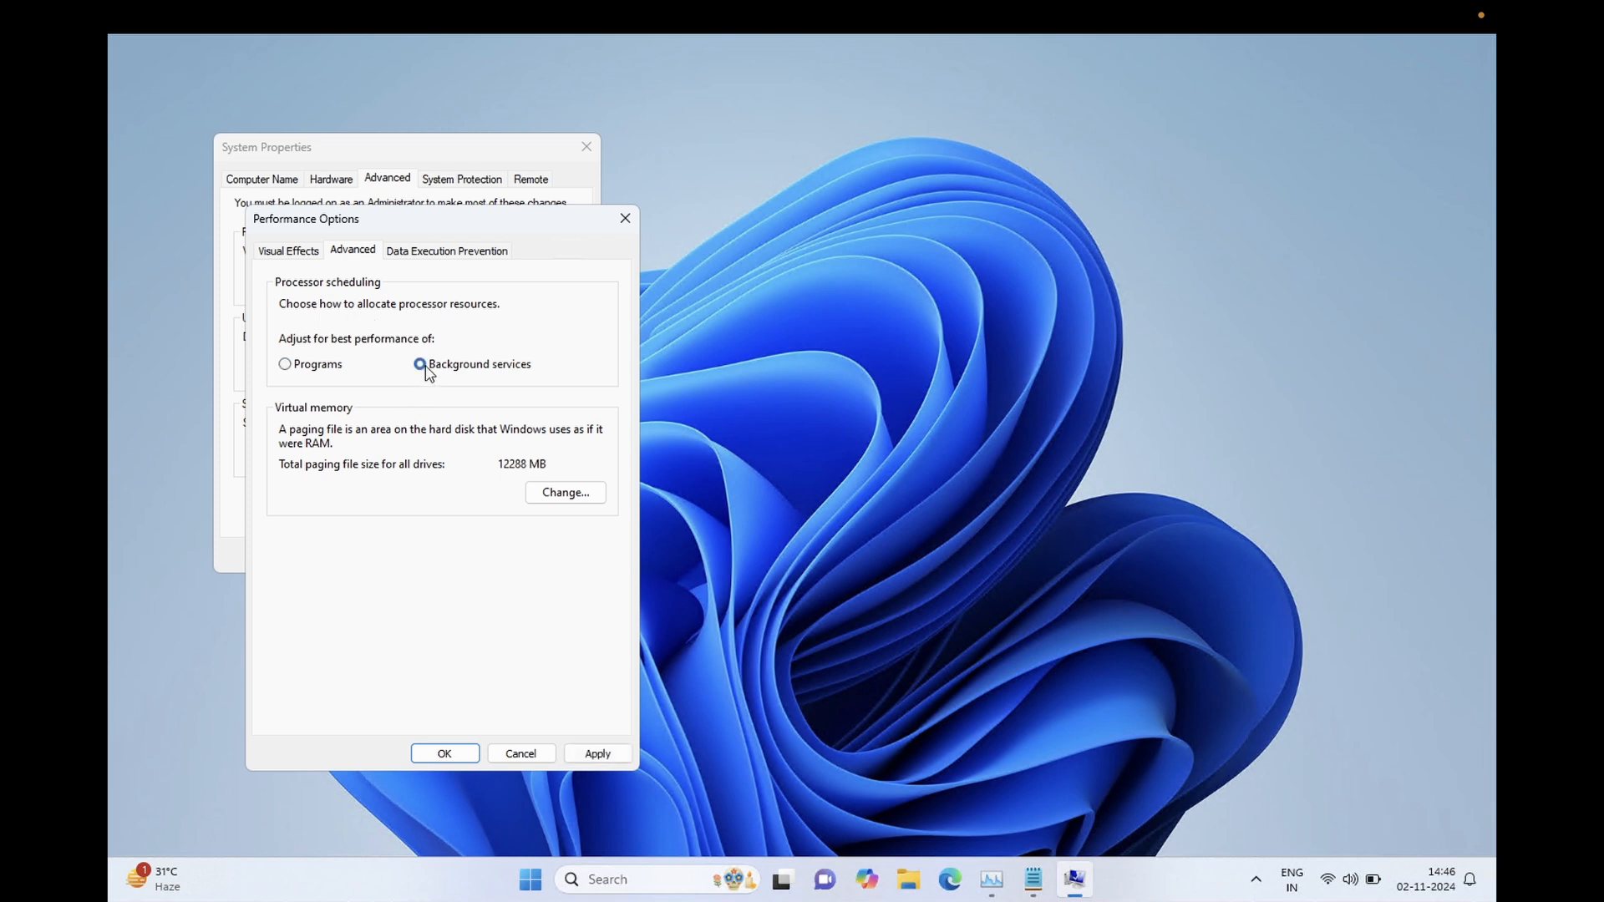
left_click(598, 755)
left_click(455, 753)
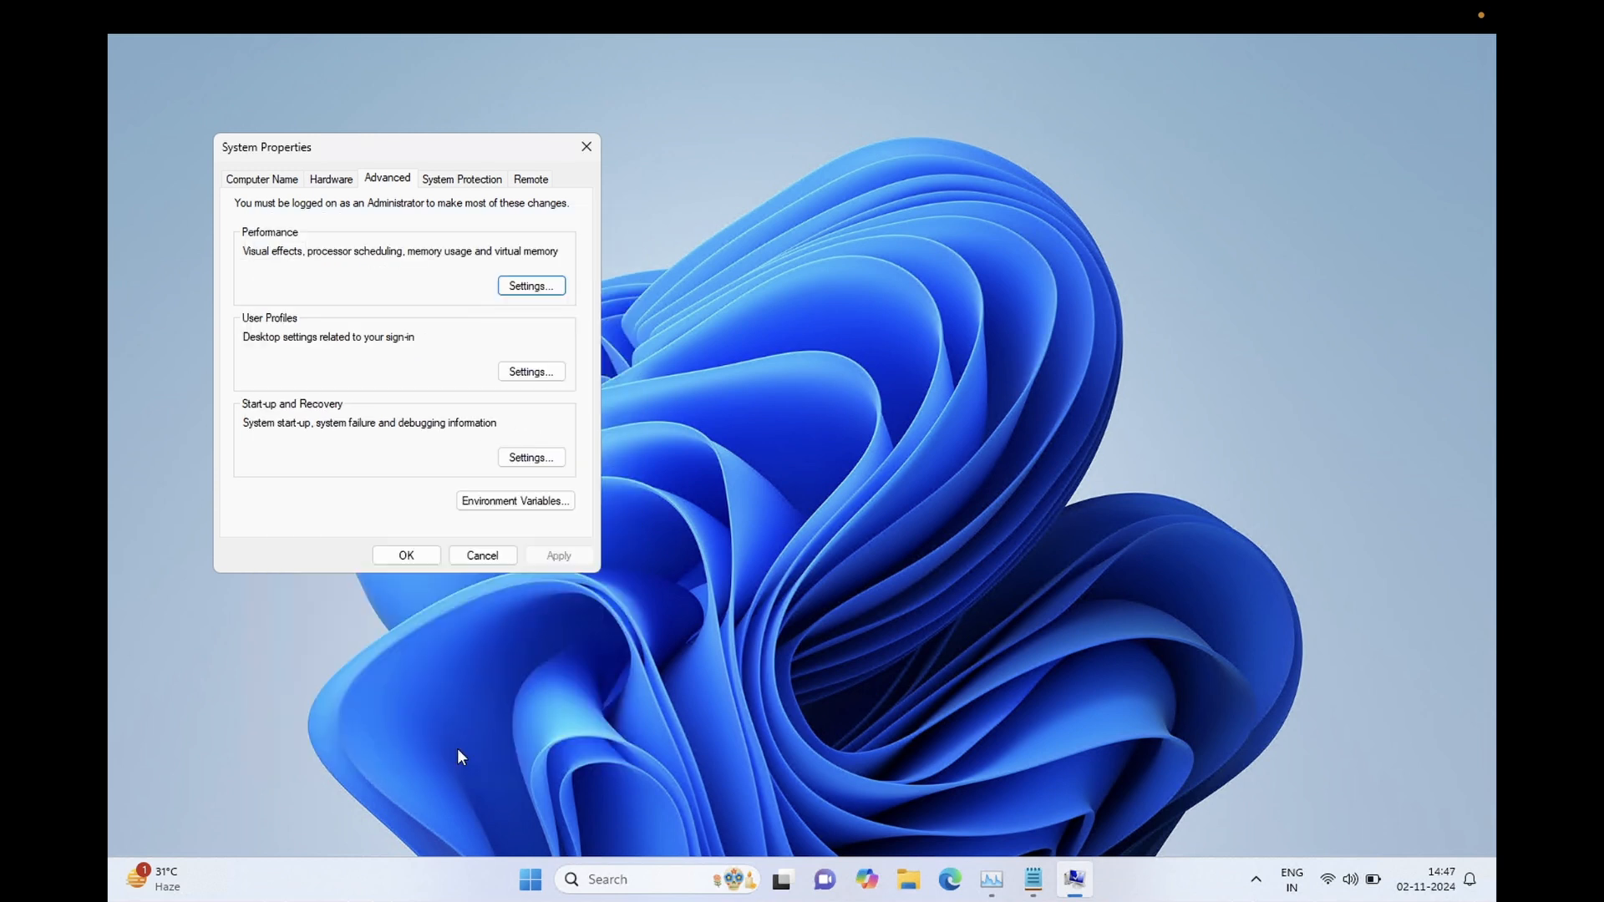
left_click(524, 290)
left_click(375, 252)
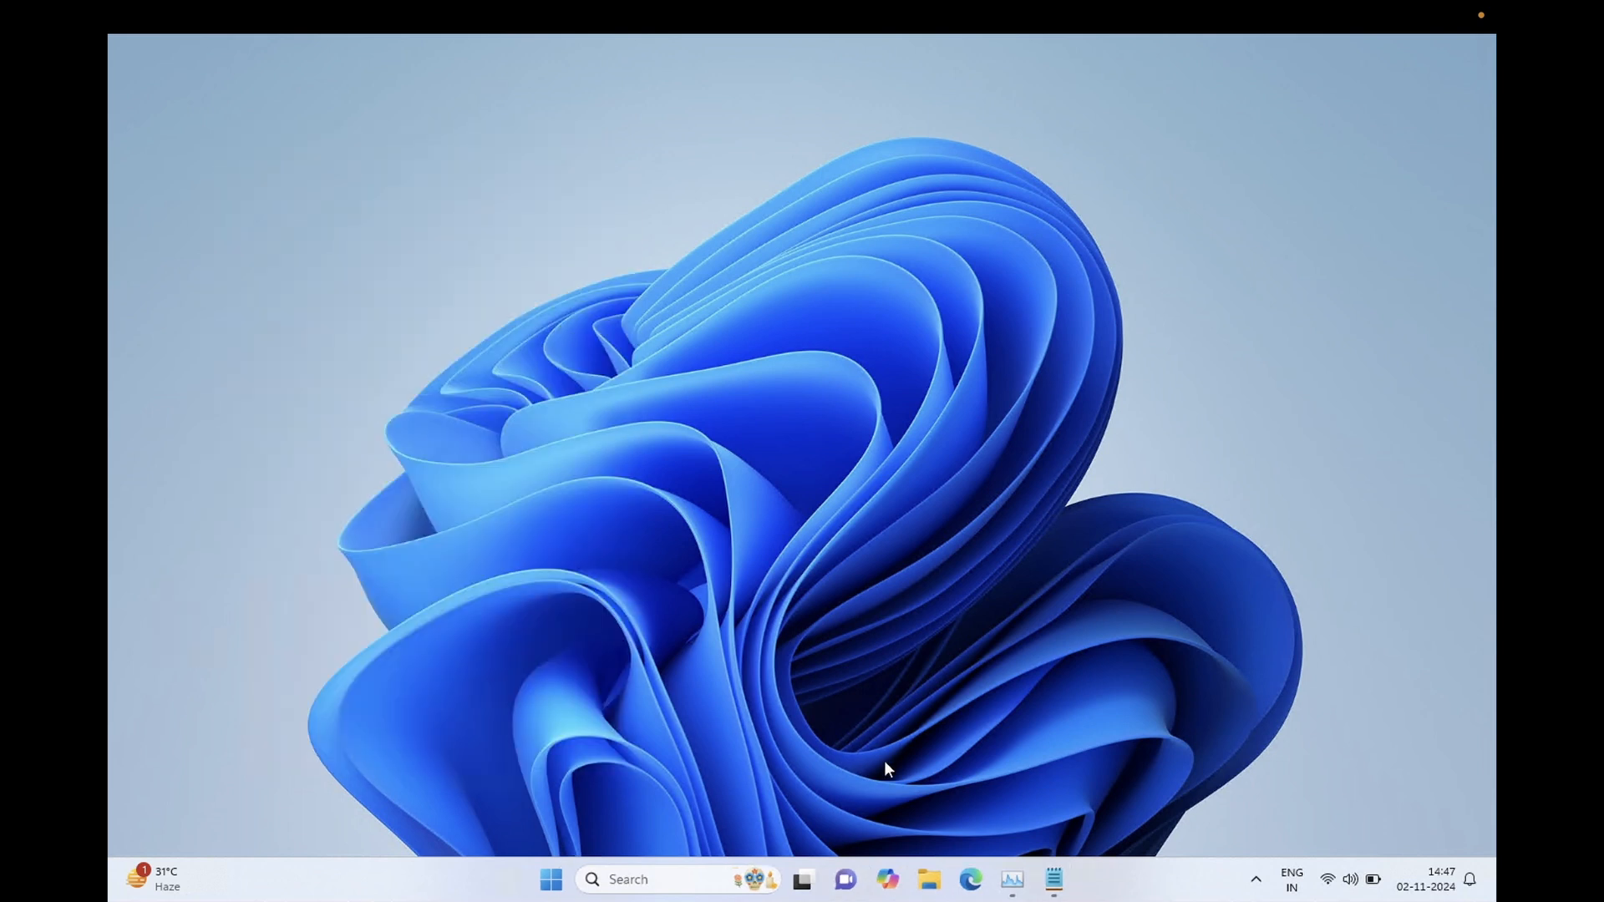
Switch to Task Manager and review the startup apps, checking the available actions for Microsoft Teams, Microsoft To Do and OneDrive
left_click(1014, 882)
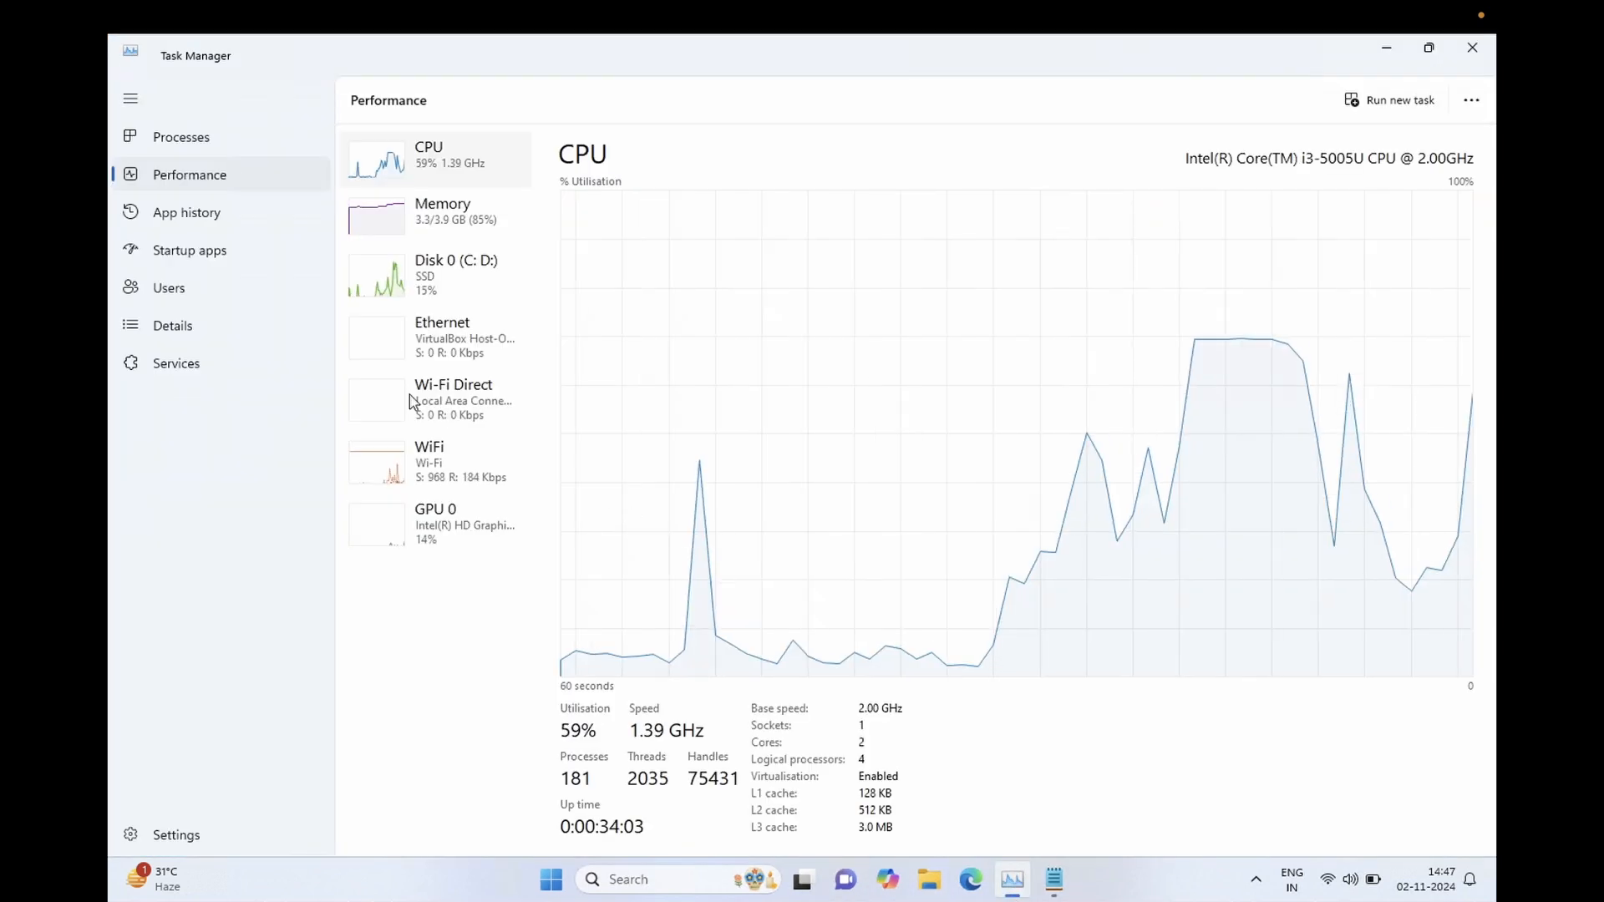
left_click(241, 255)
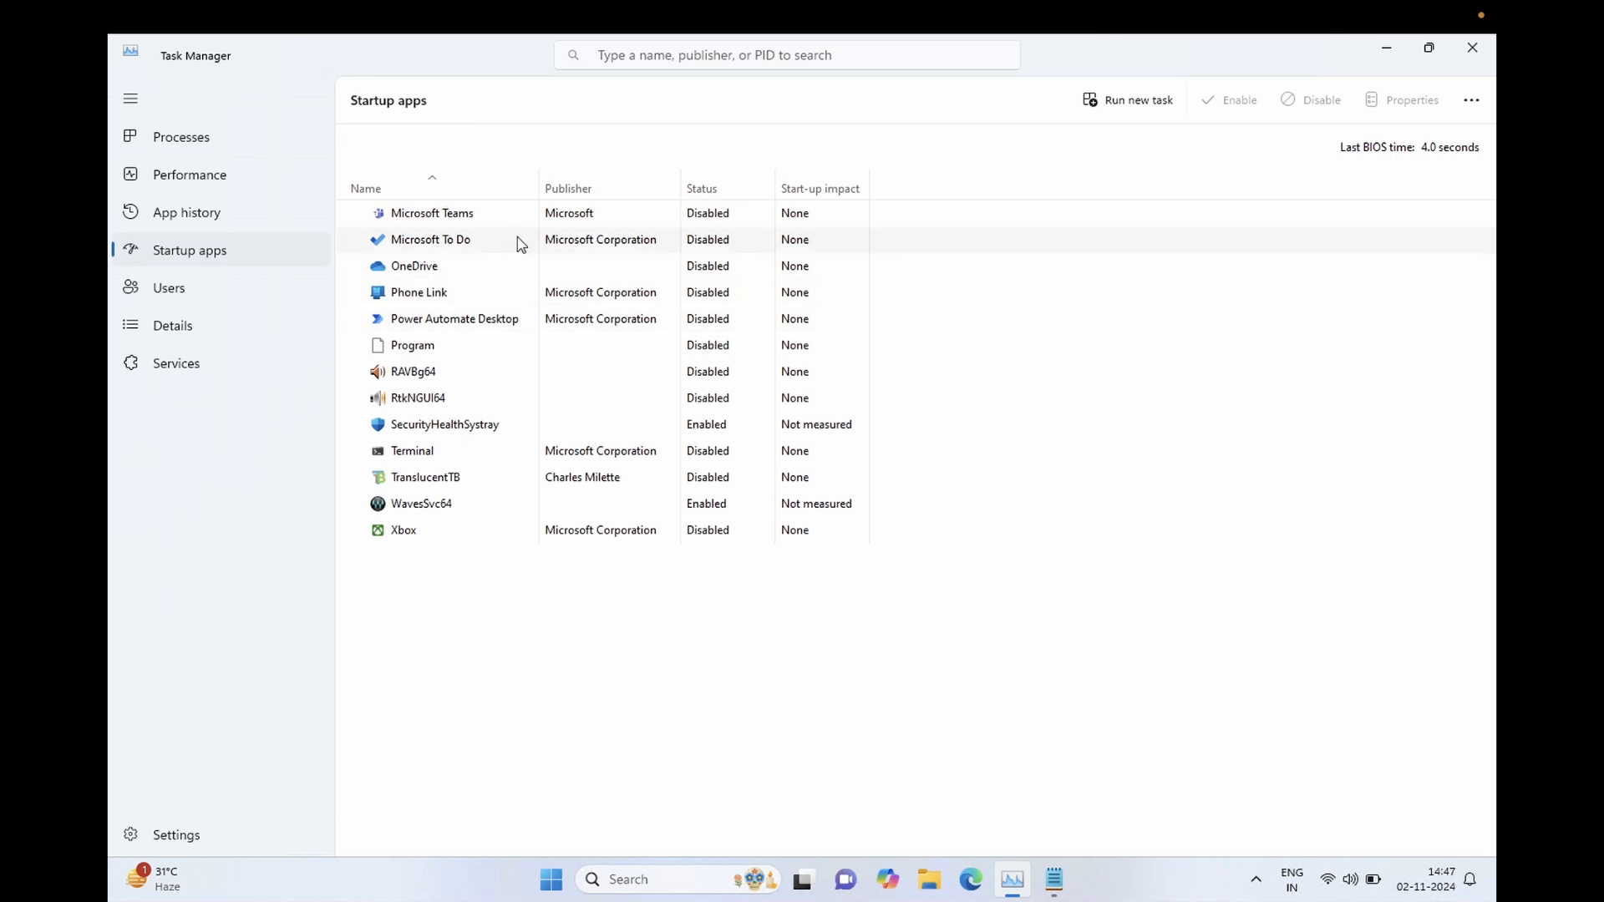
right_click(560, 219)
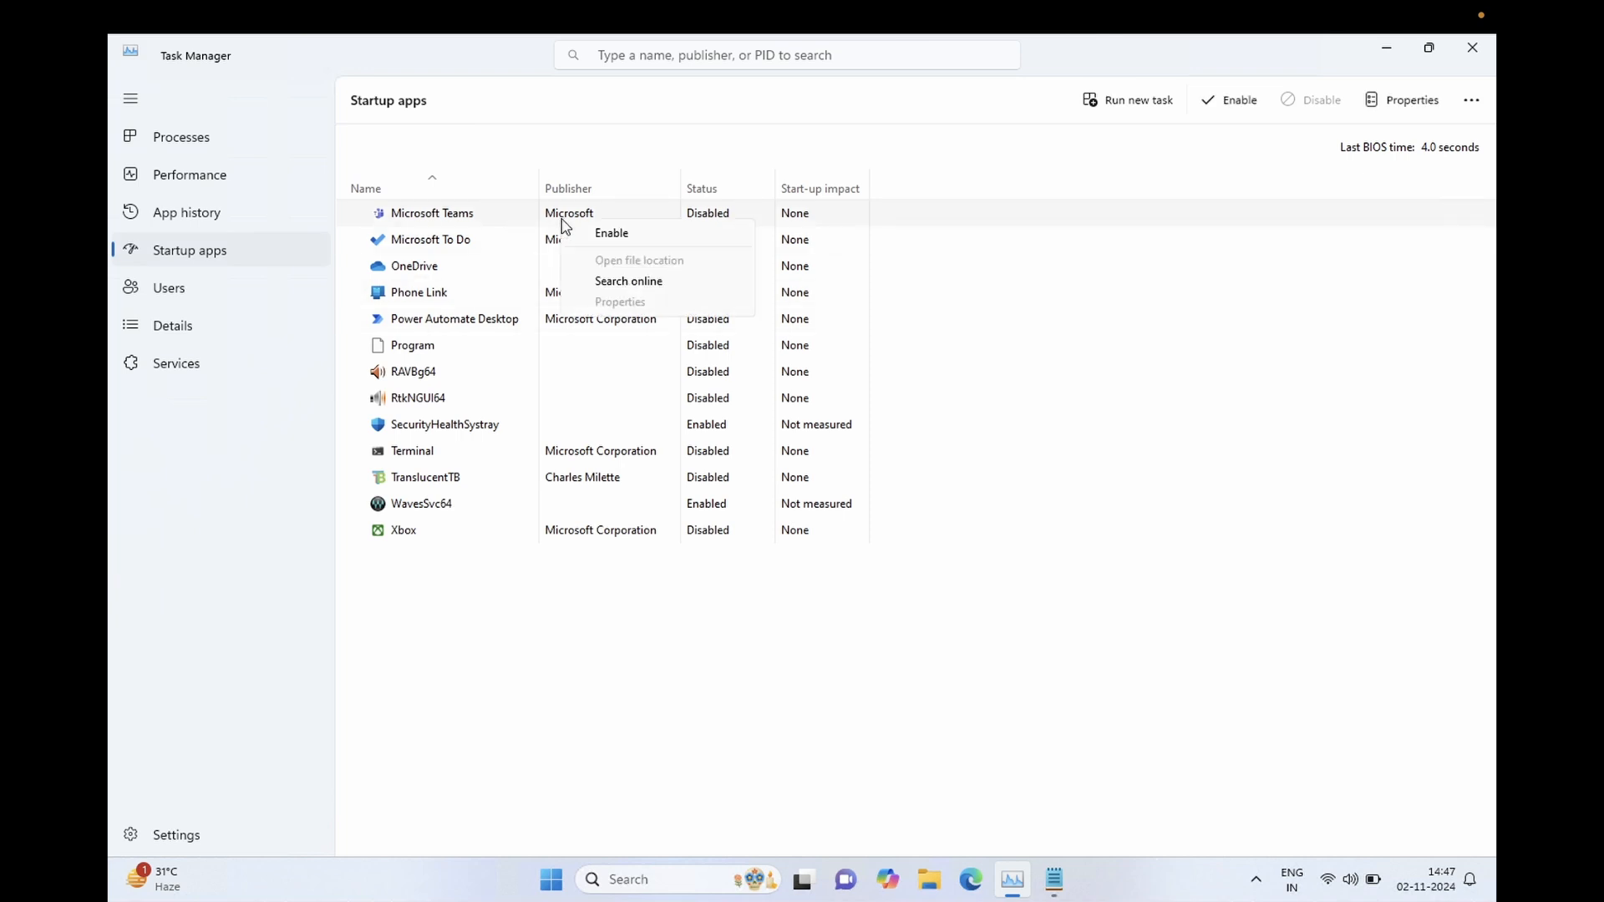
left_click(491, 236)
right_click(494, 238)
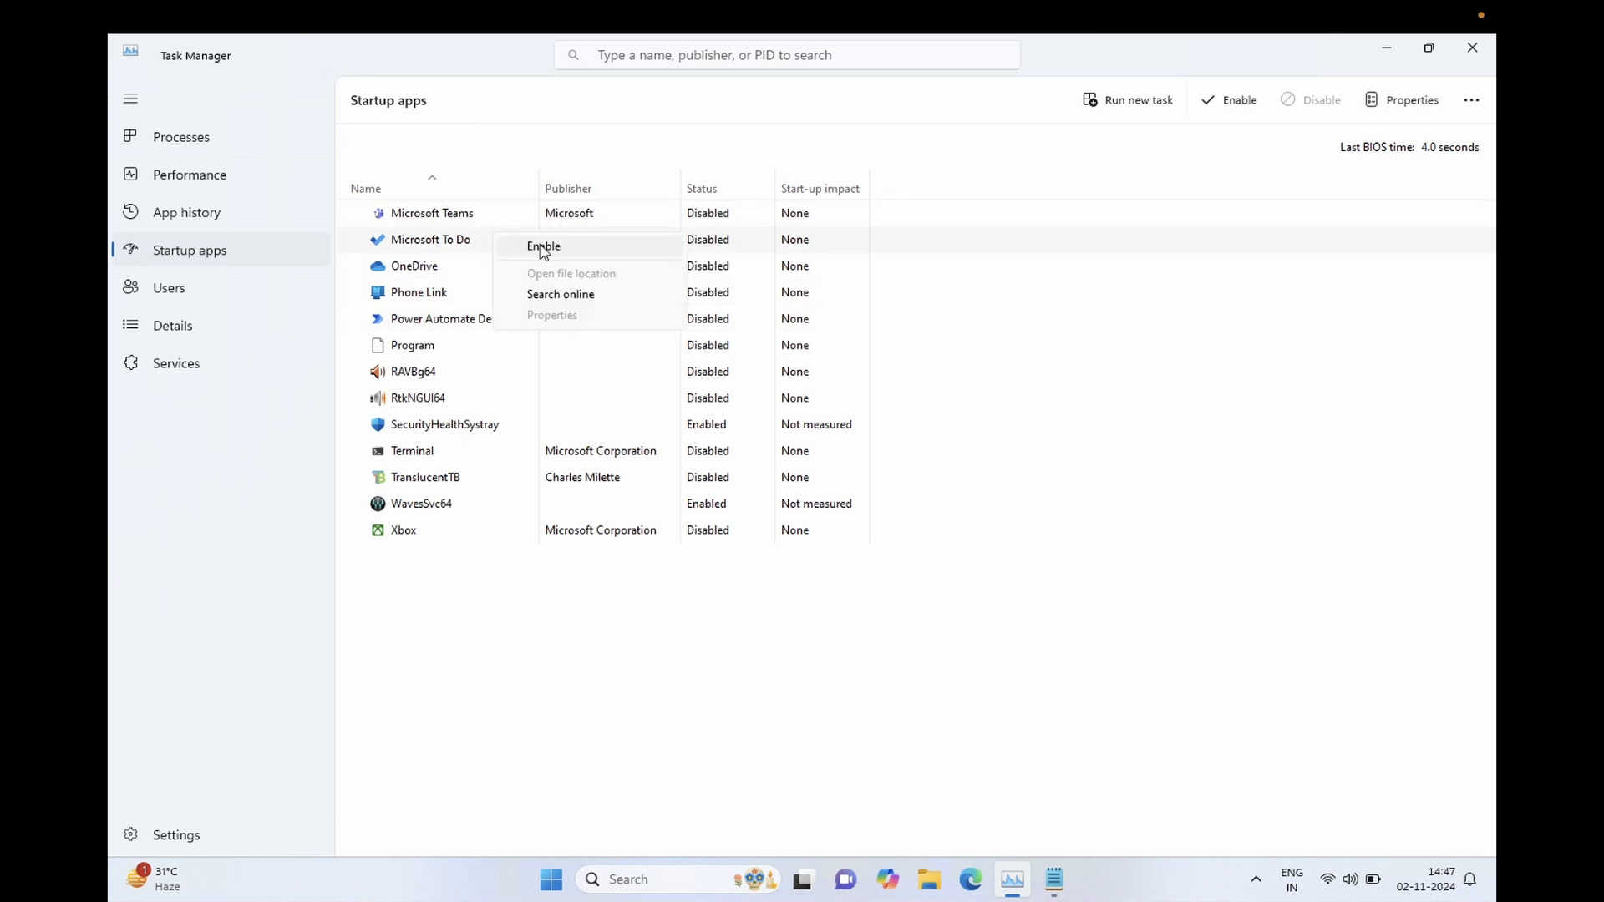
left_click(435, 276)
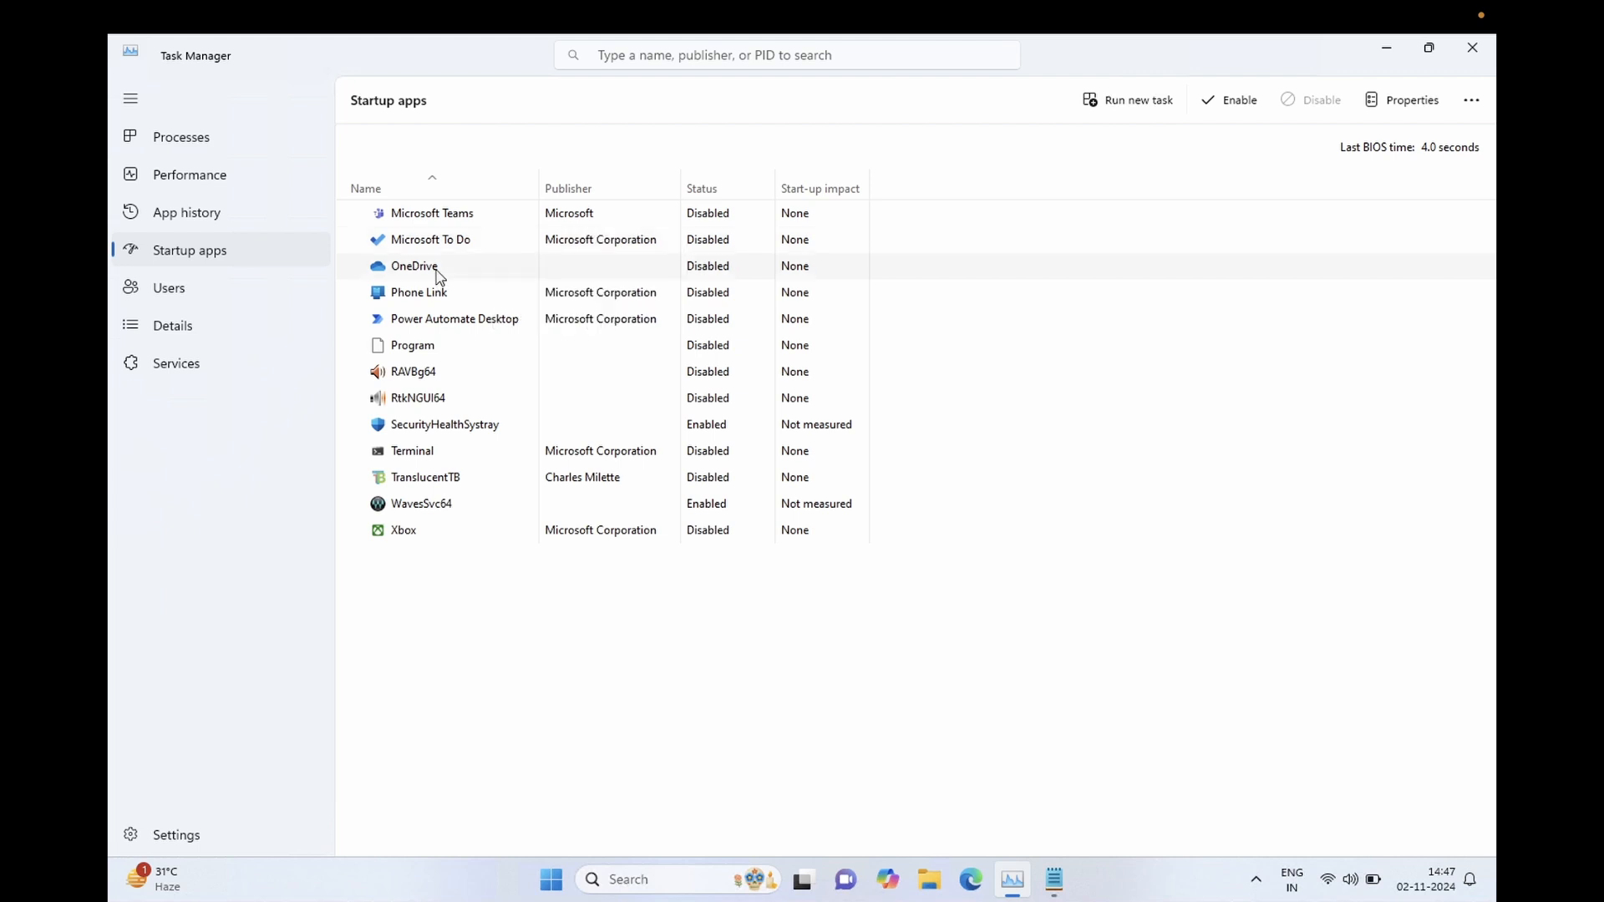
right_click(436, 270)
left_click(422, 314)
Disable the WavesSvc64 startup app
left_click(482, 428)
right_click(632, 508)
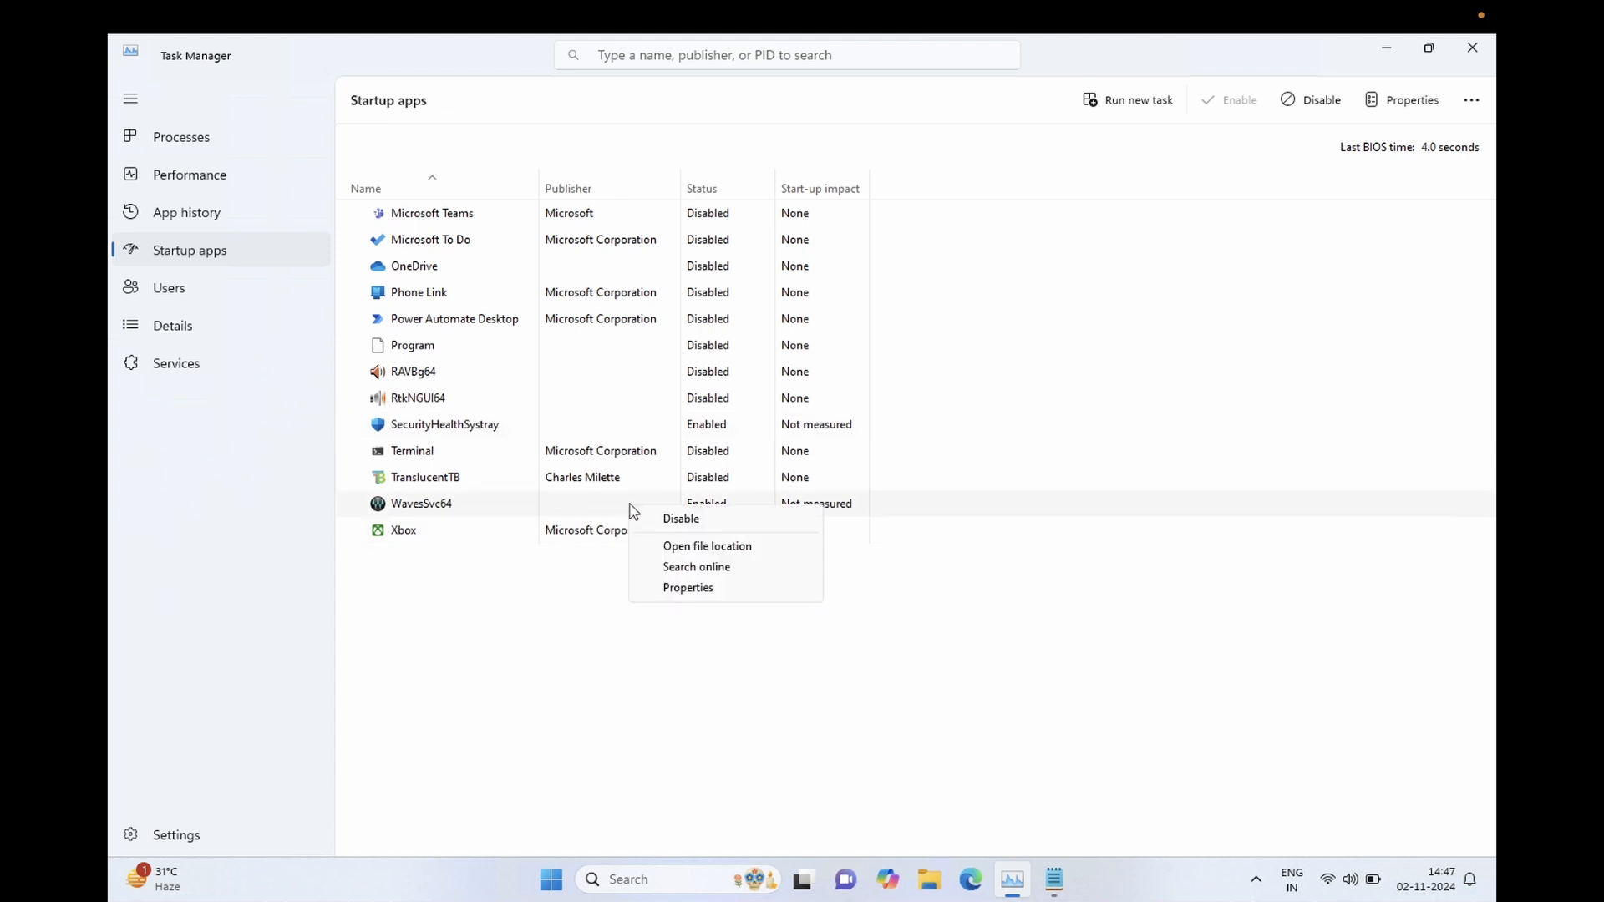
left_click(677, 520)
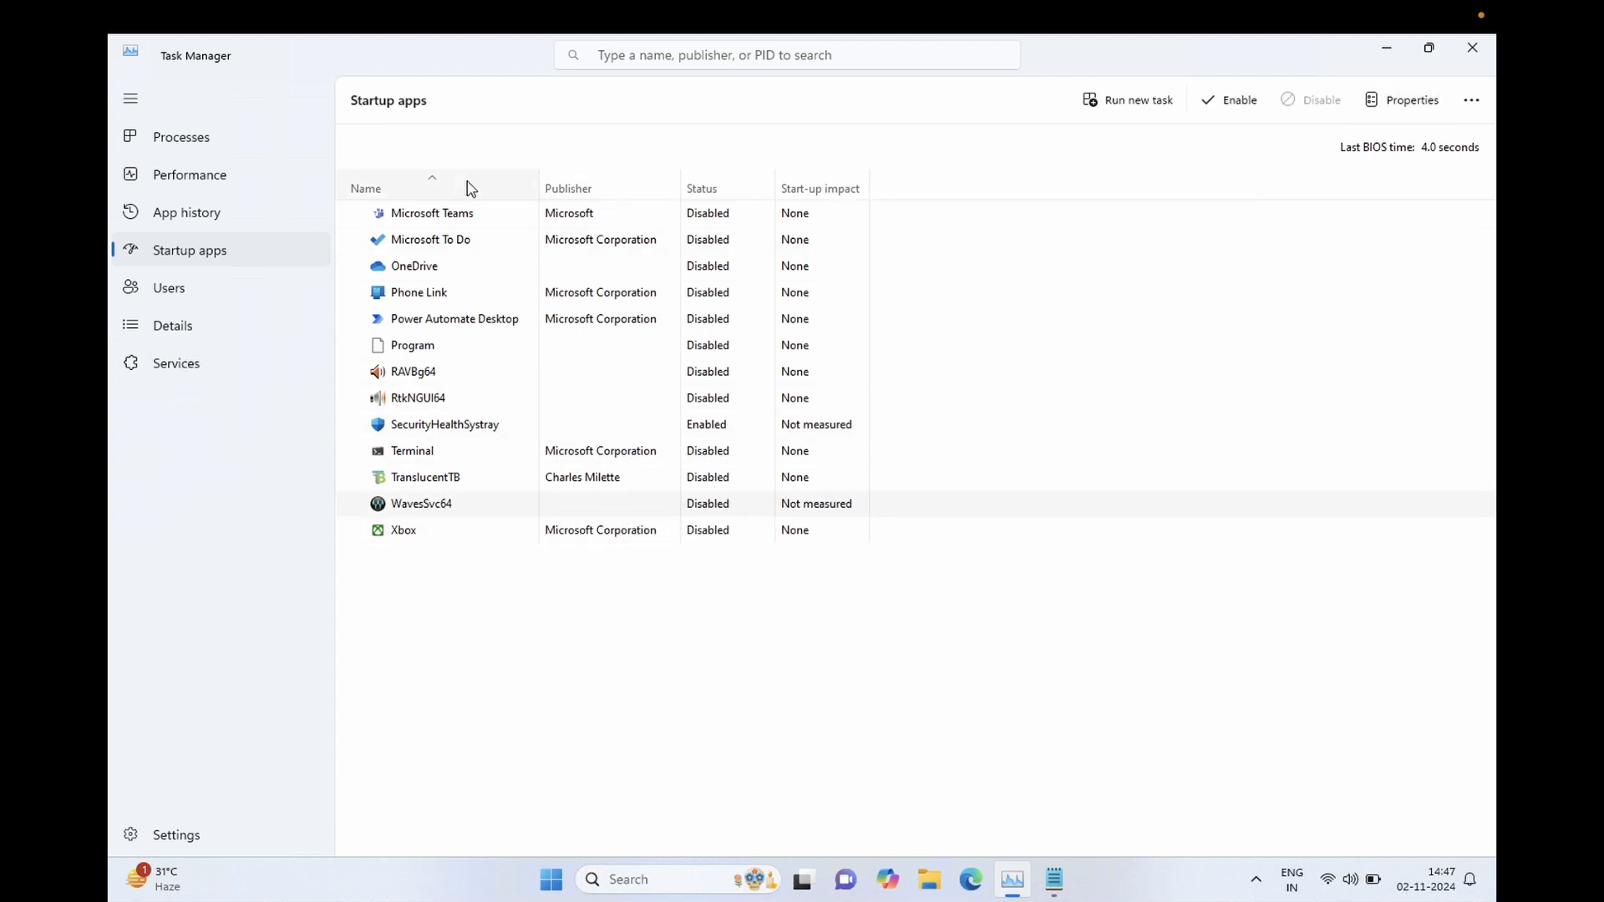
Check the CPU performance figures, close Task Manager and restart the computer
left_click(228, 176)
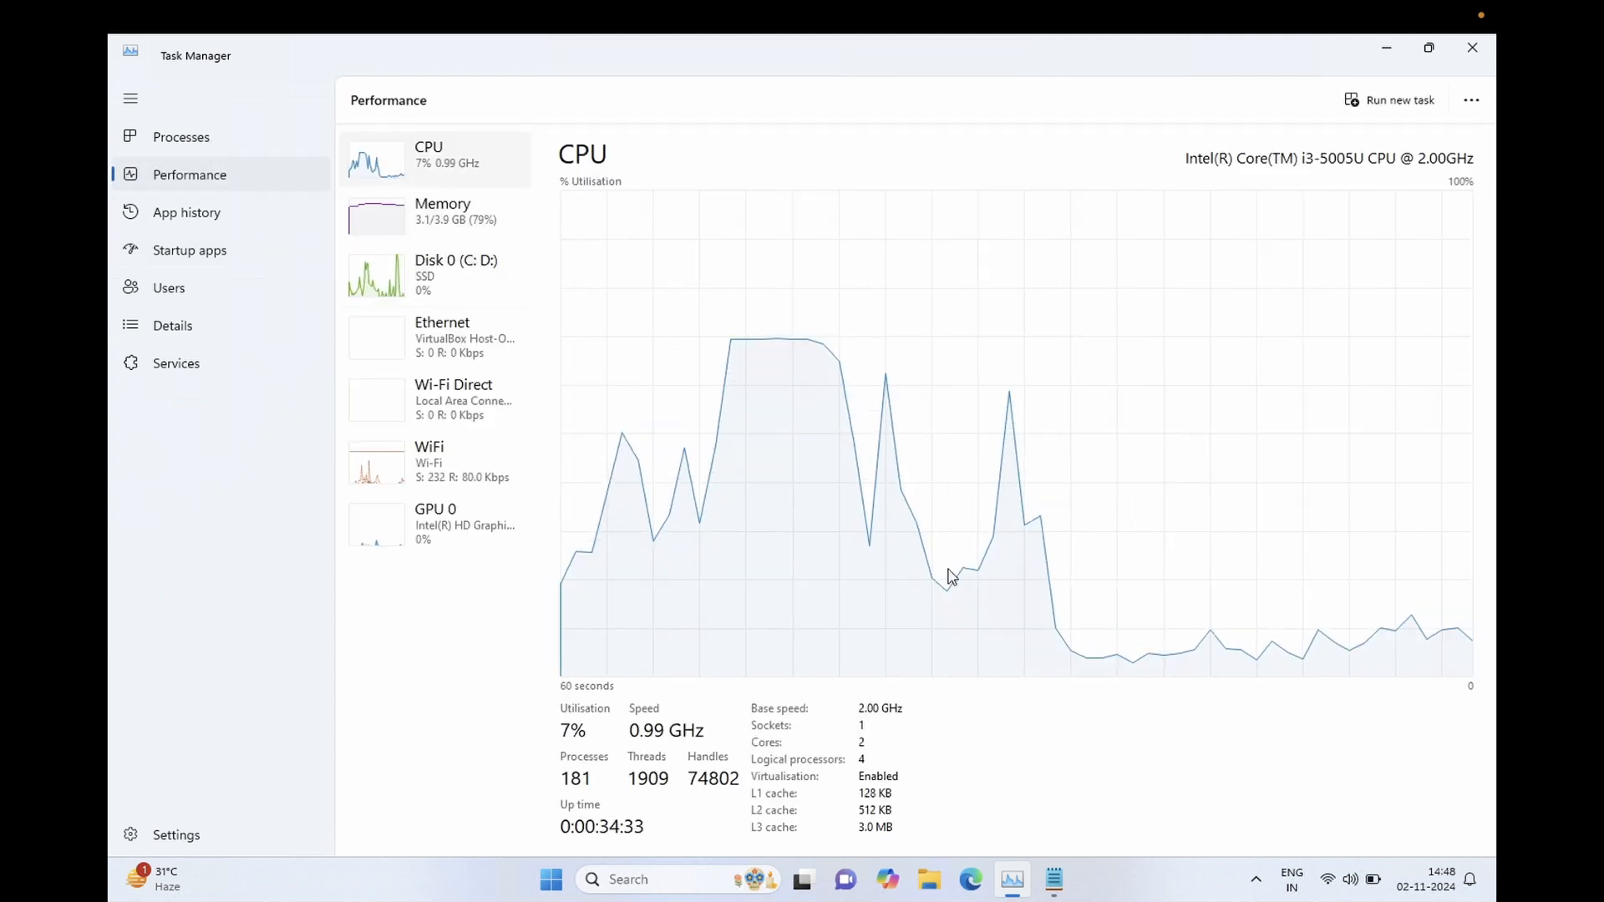
left_click(1470, 53)
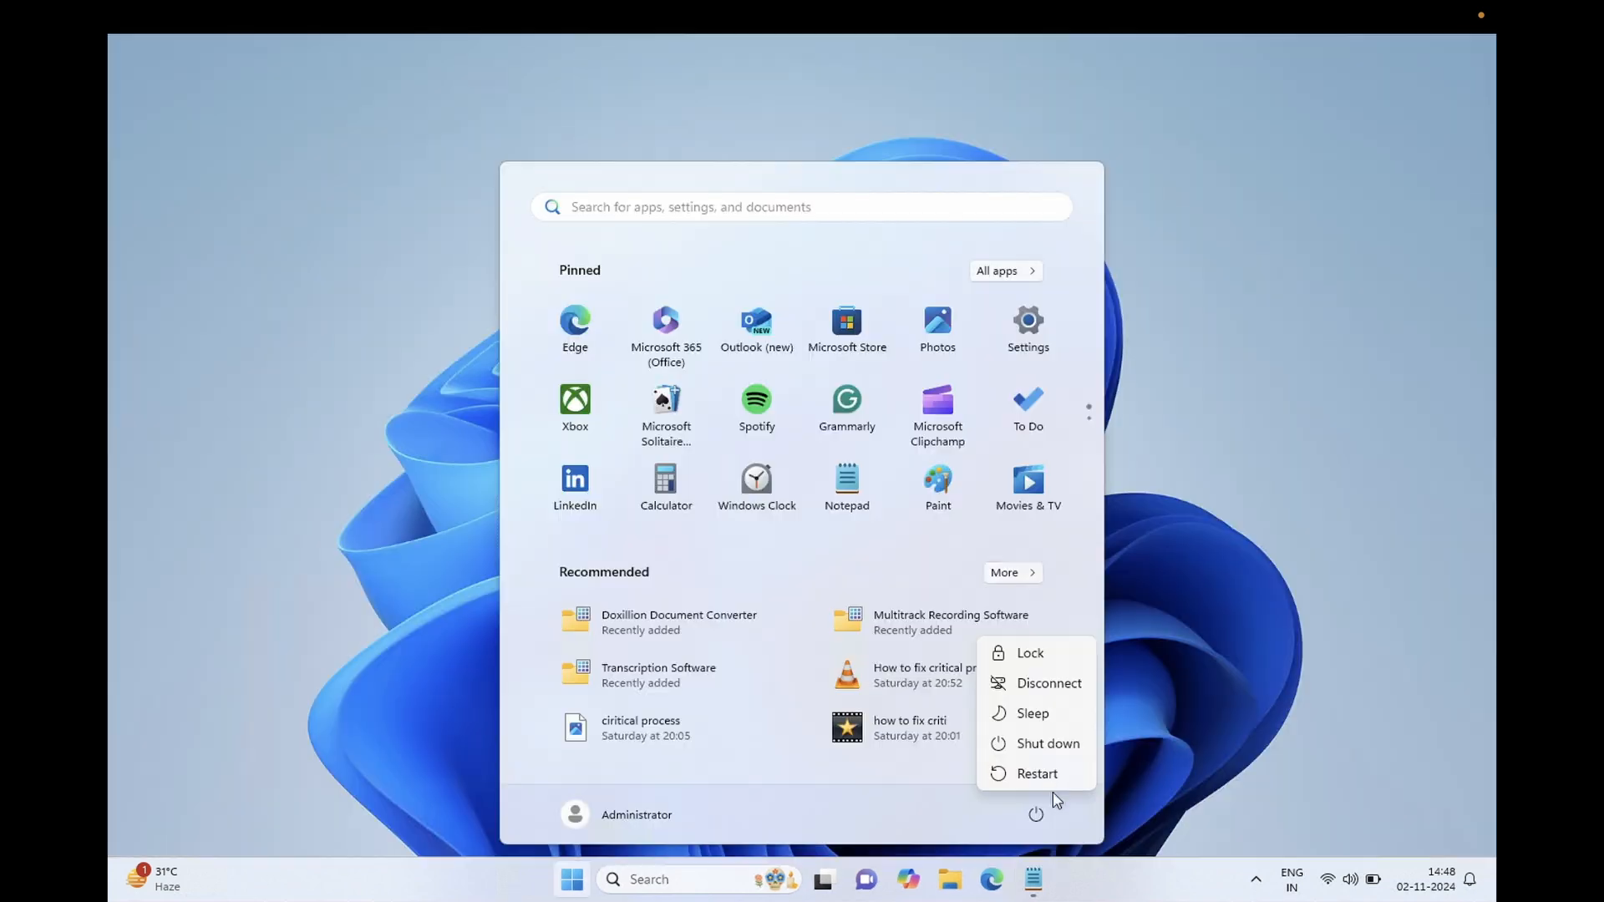
left_click(1037, 774)
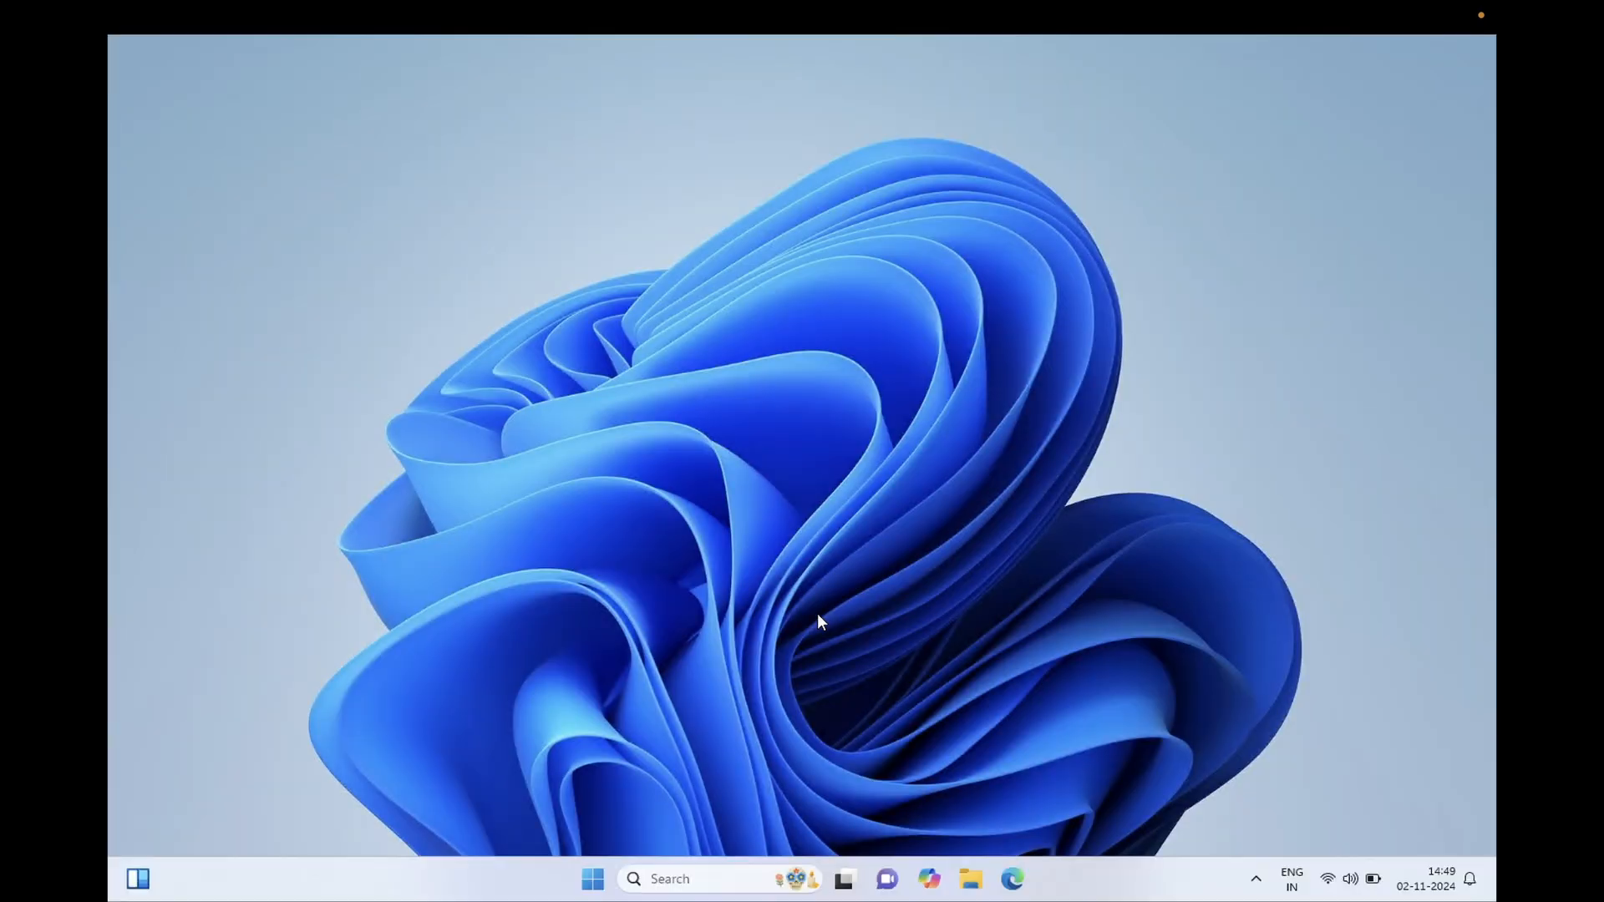
Open Task Manager after the restart and examine the CPU and memory performance in a maximized window
right_click(1095, 874)
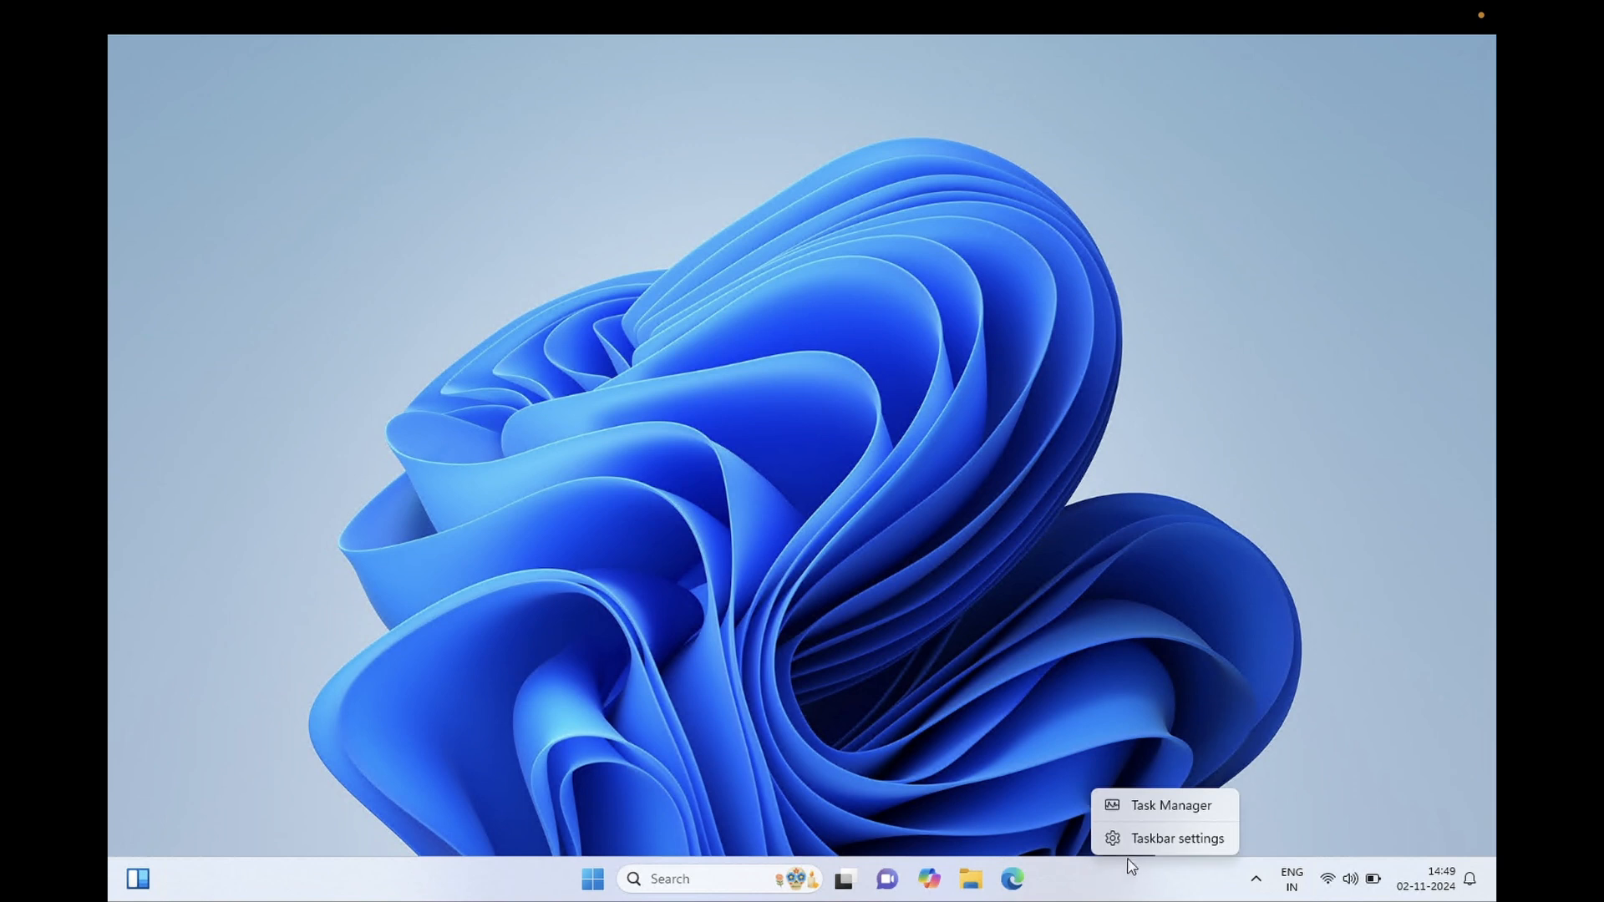
left_click(1165, 817)
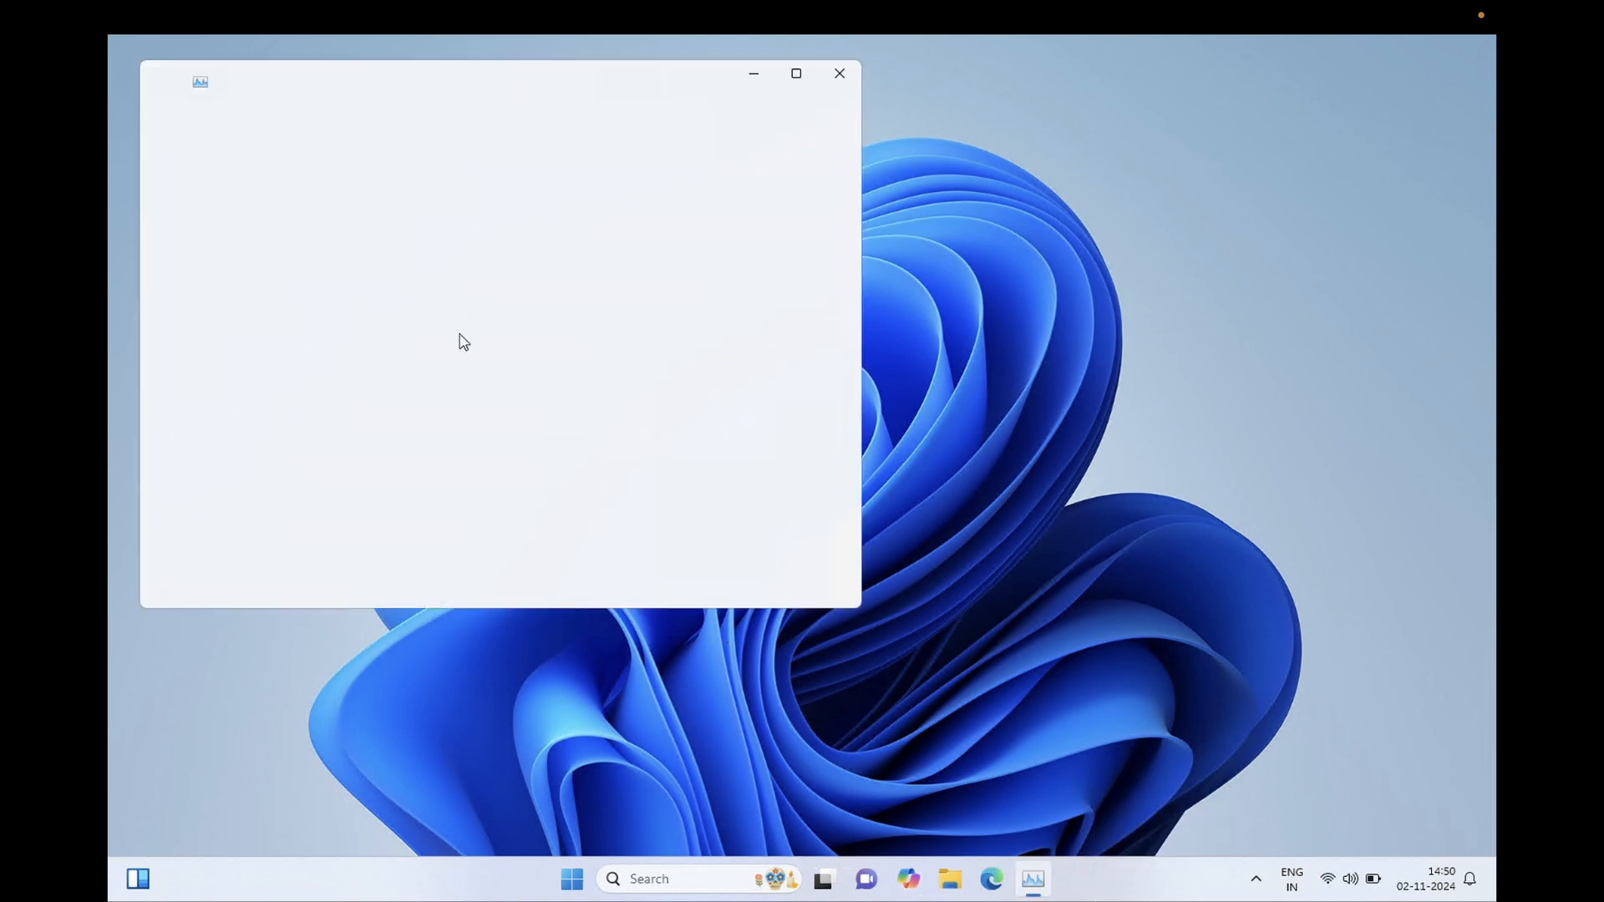
left_click(246, 215)
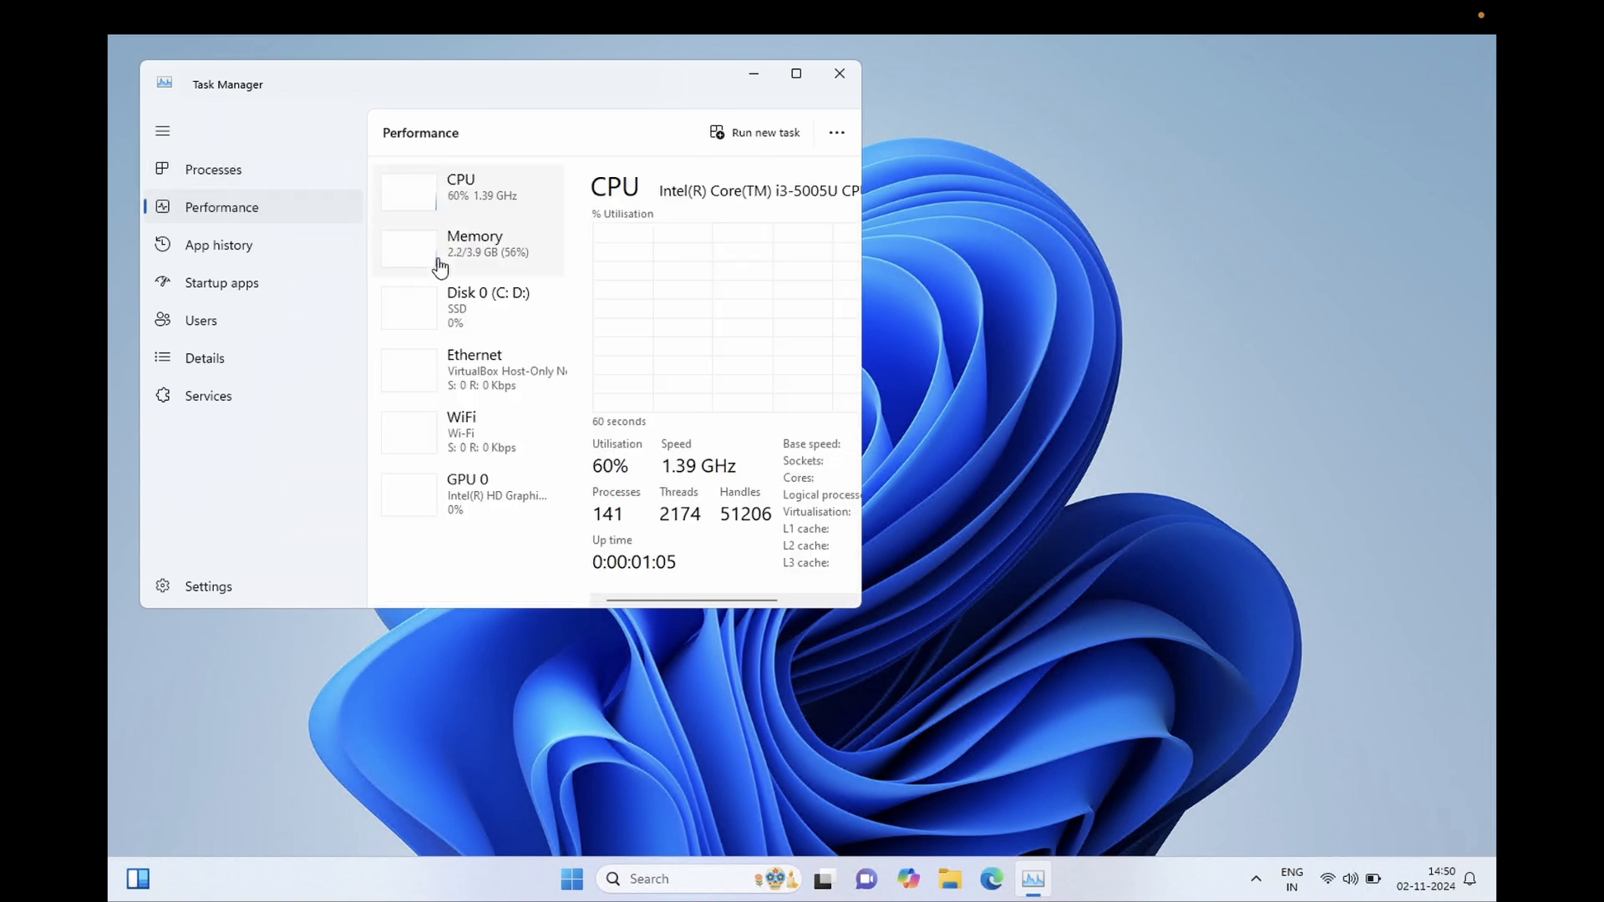
left_click(798, 75)
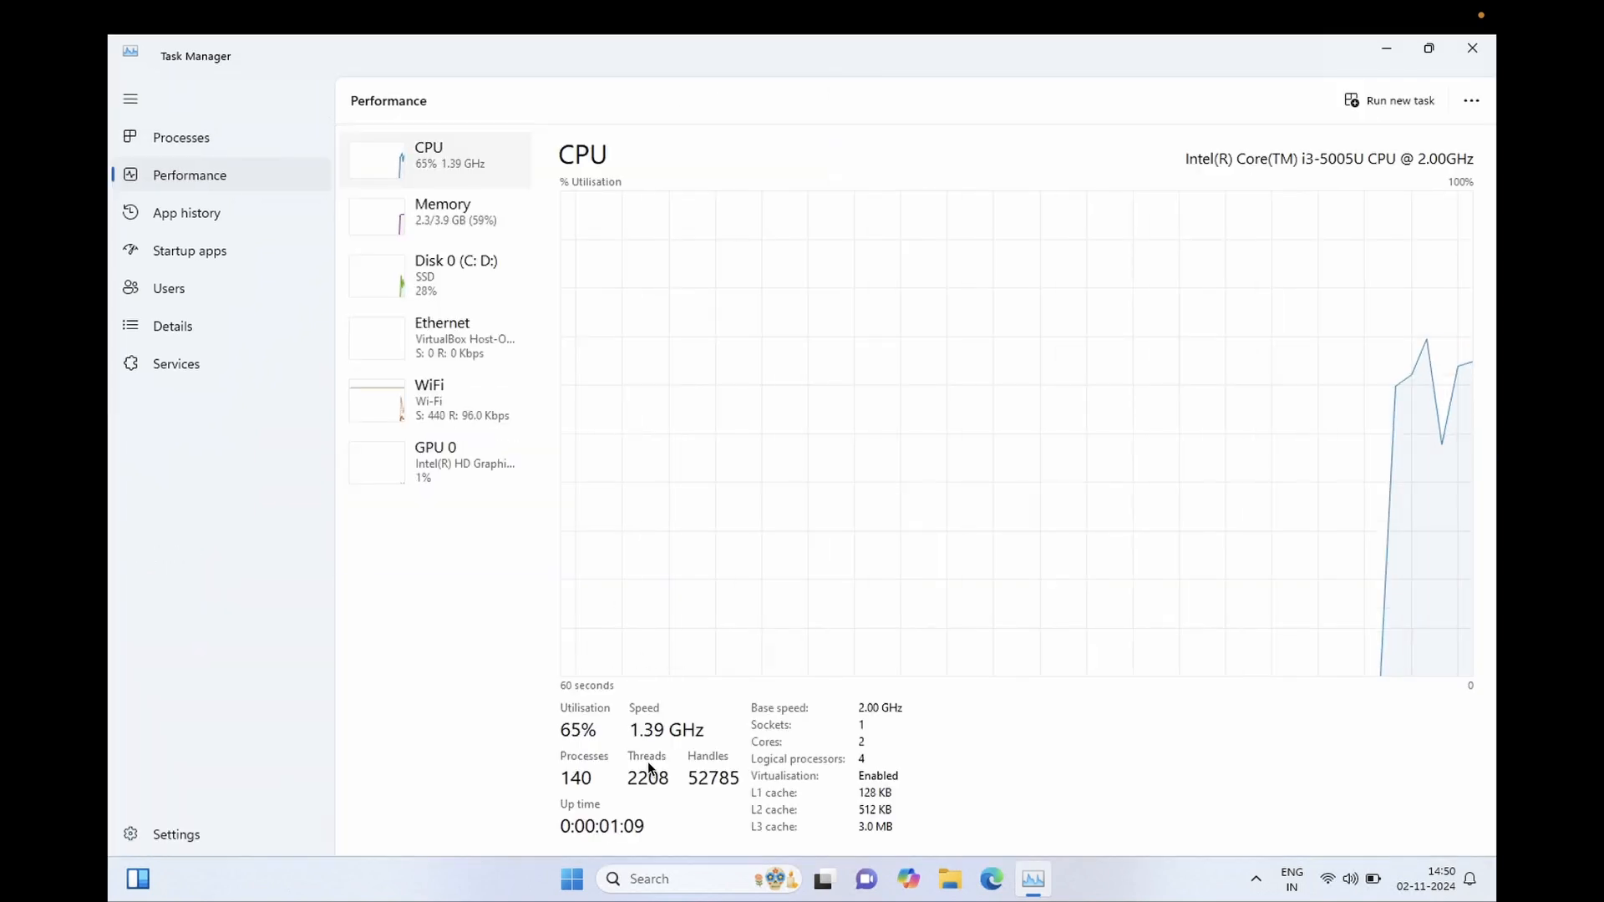